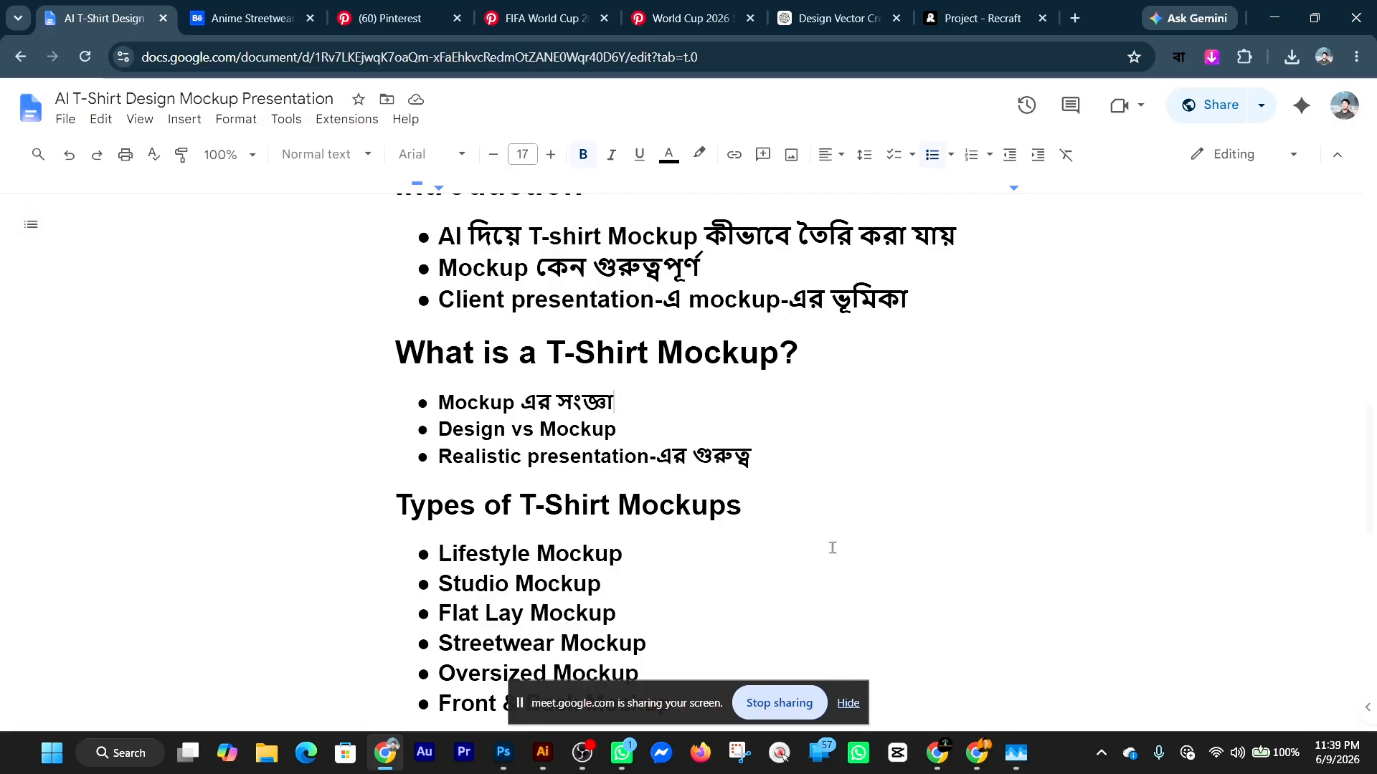
# Read the outline's sections on what a T-shirt mockup is and the types of mockups, down to Front & Back Mockup.
pyautogui.scroll(-1, 832, 549)
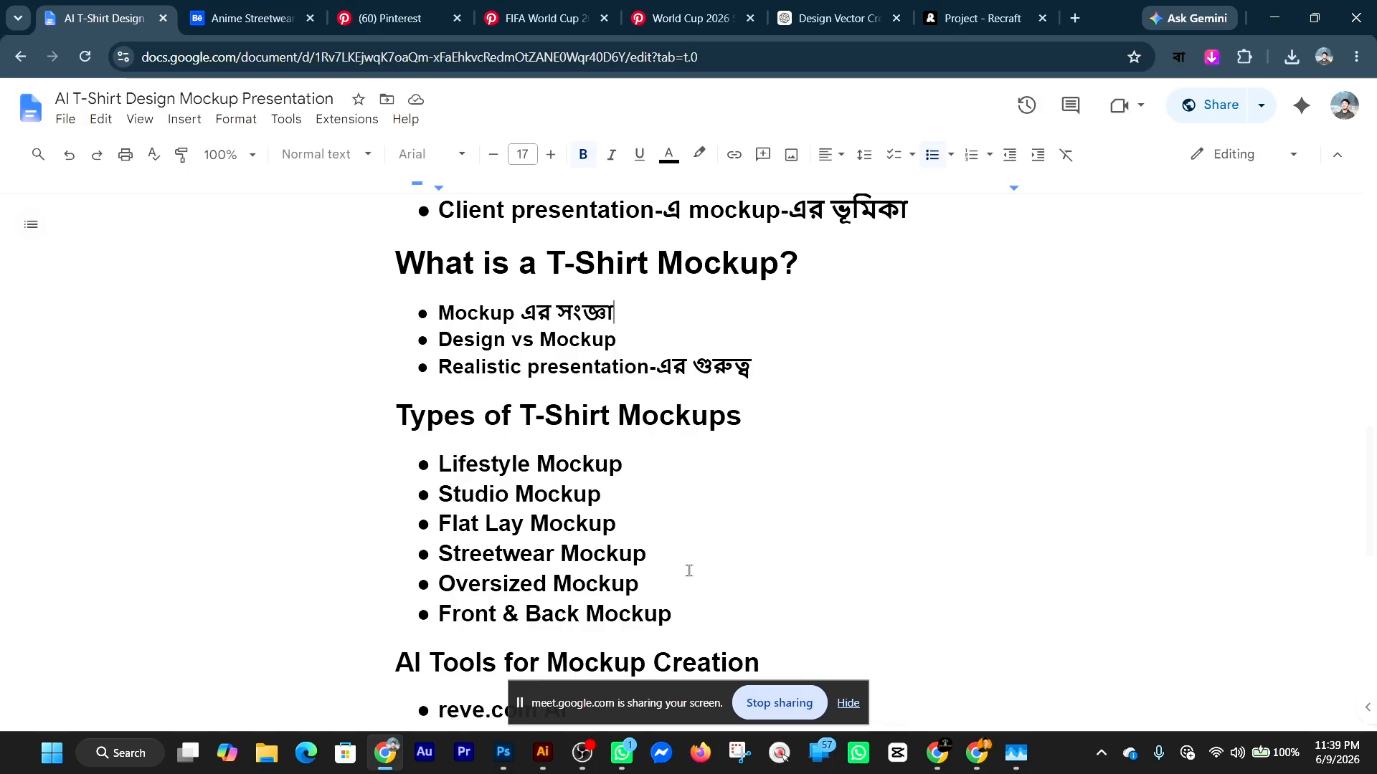
pyautogui.scroll(-1, 689, 570)
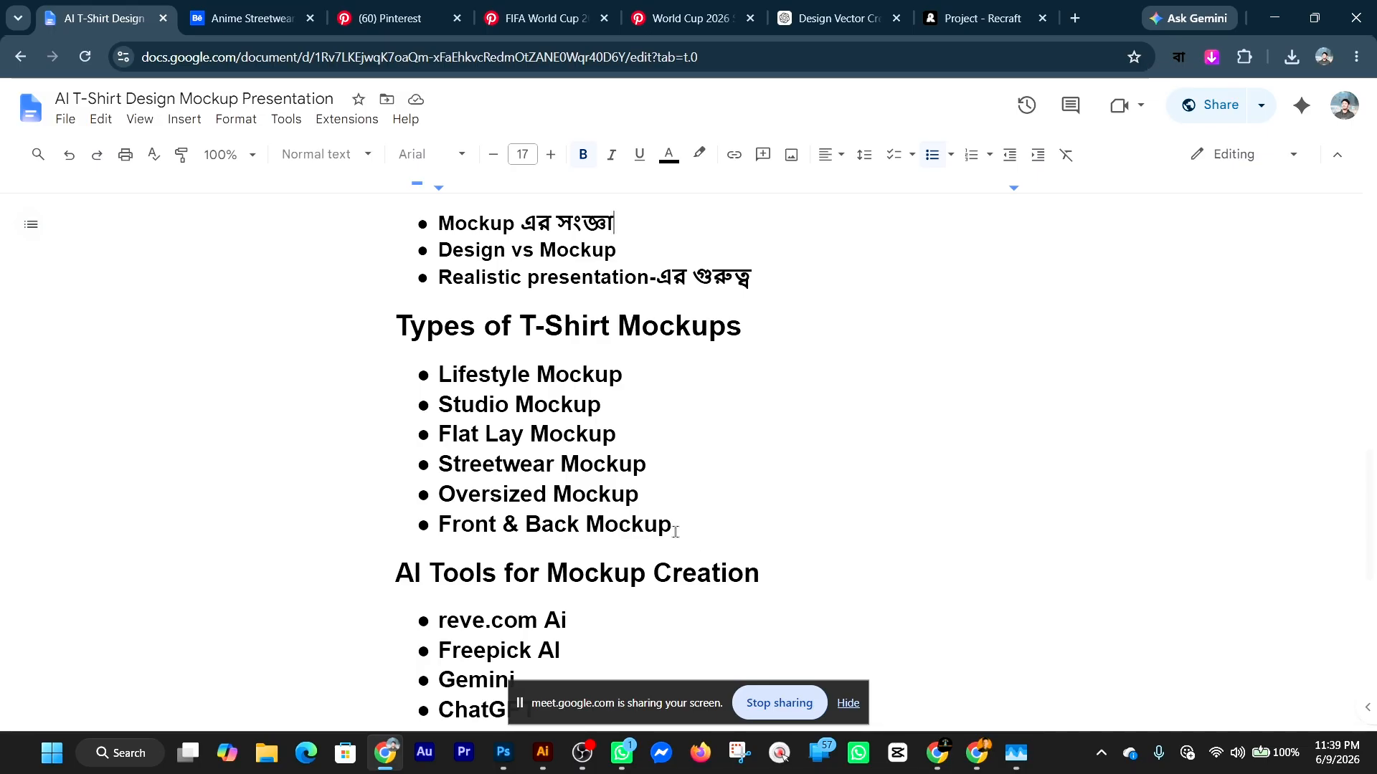
pyautogui.moveTo(663, 530); pyautogui.dragTo(433, 531)
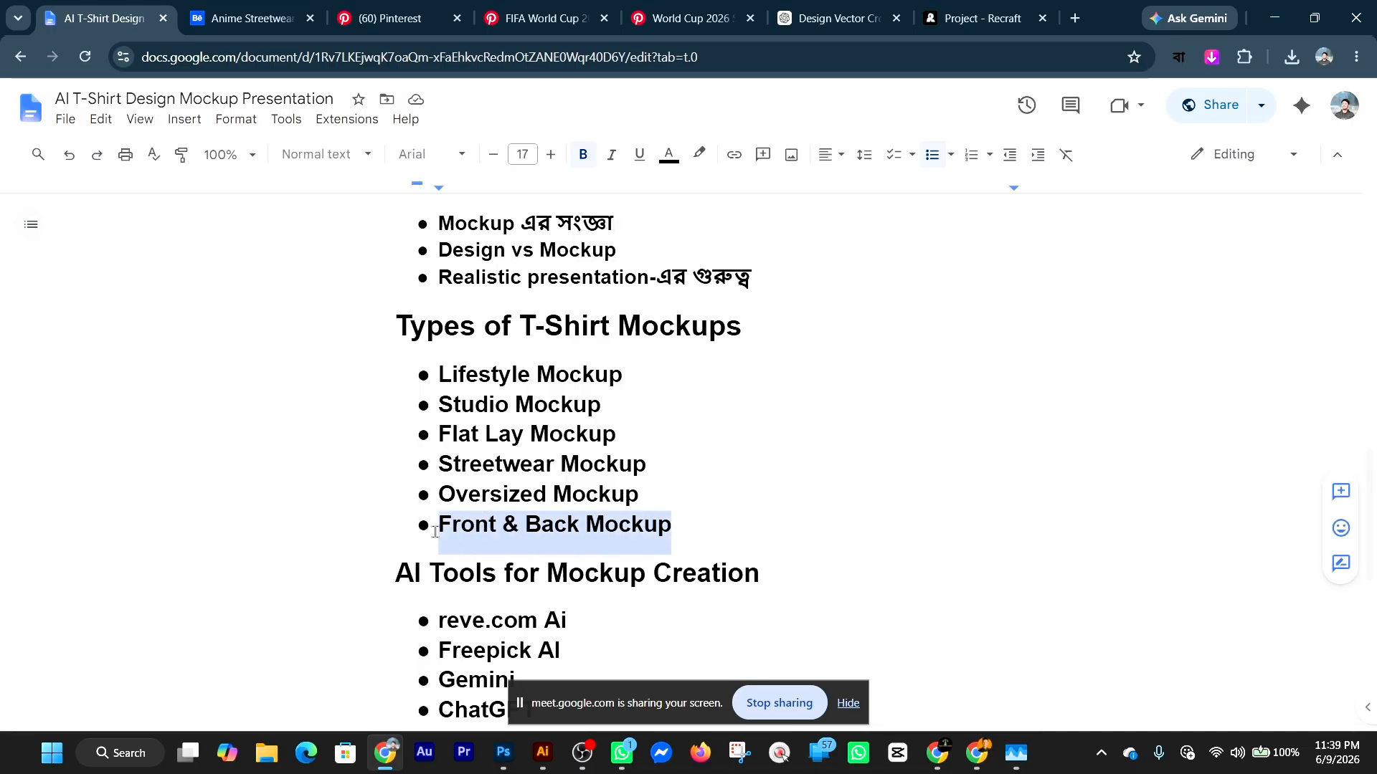
pyautogui.click(693, 532)
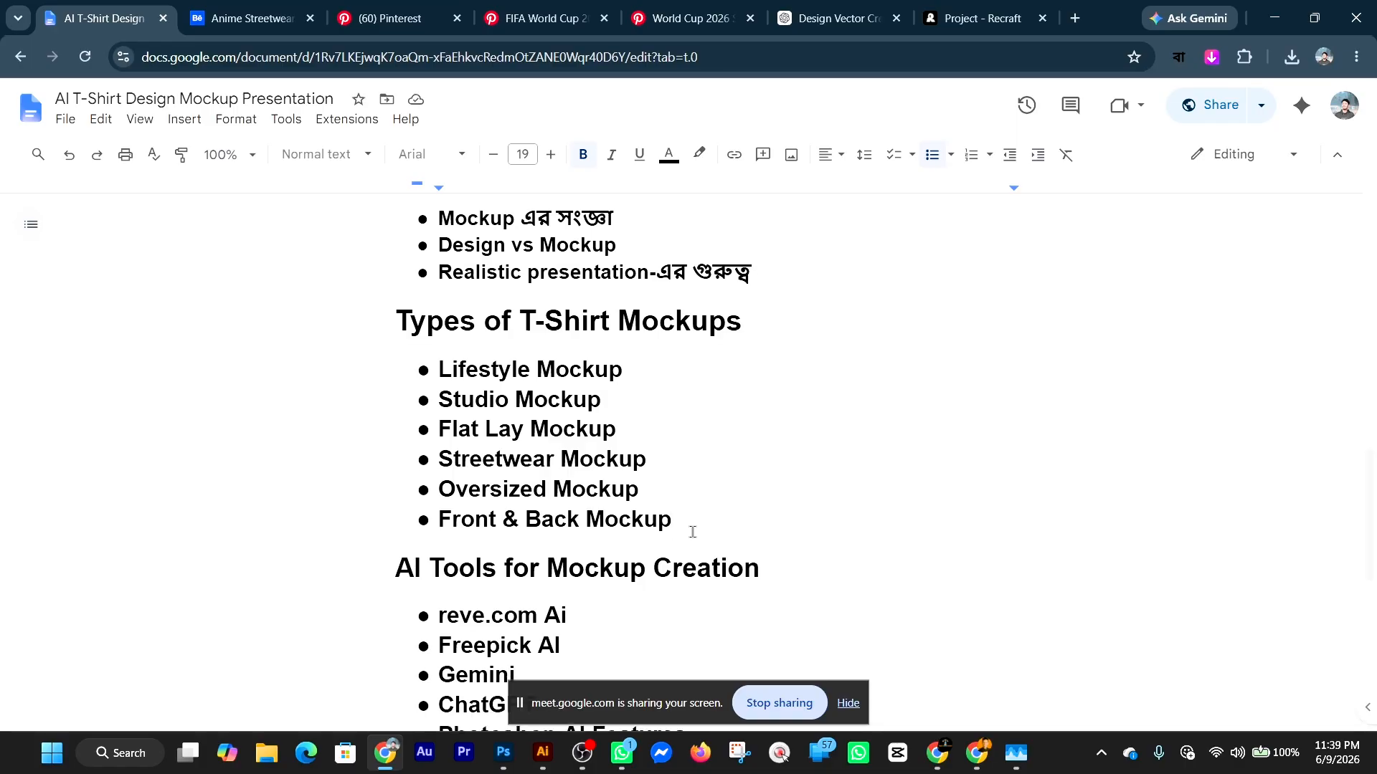
pyautogui.scroll(-1, 691, 531)
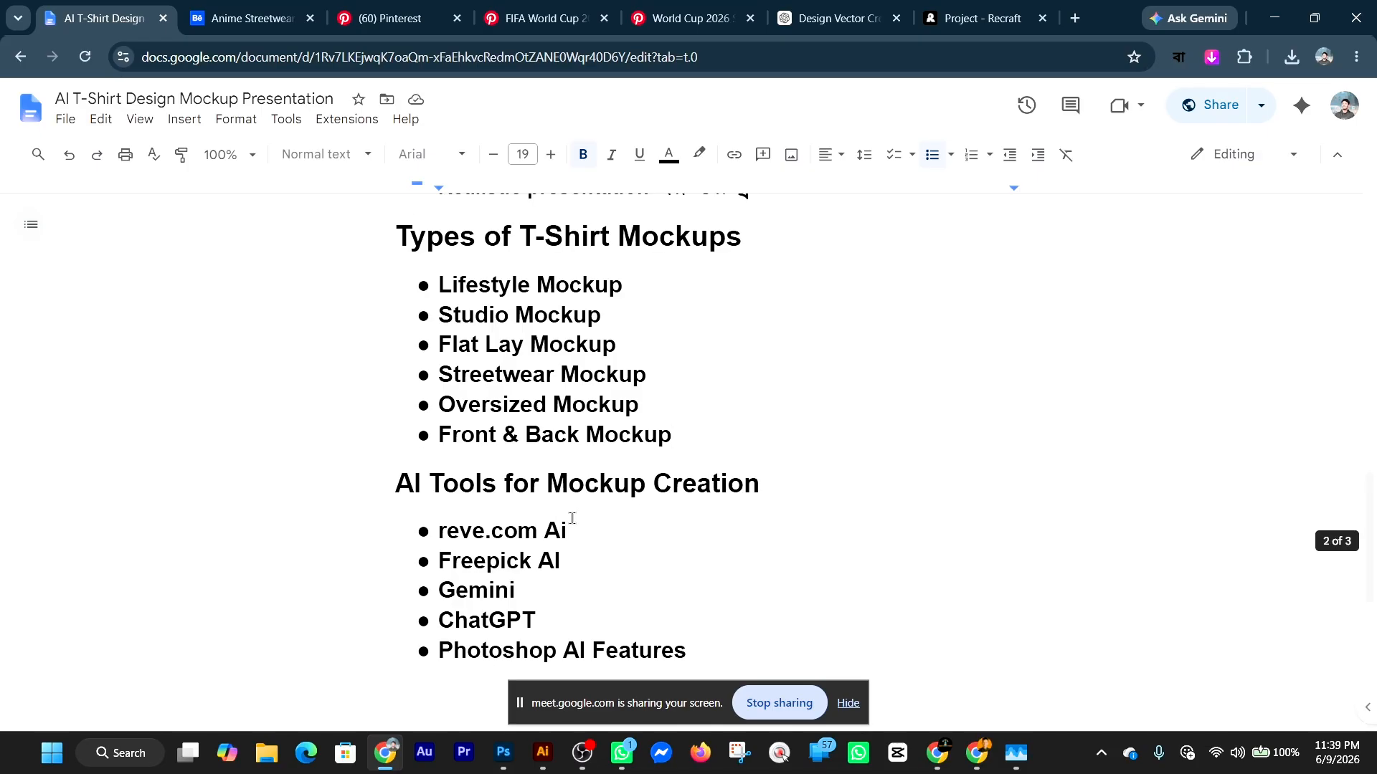
# Examine the AI Tools for Mockup Creation list, highlighting reve.com Ai and Freepick AI, and return to the outline's introduction.
pyautogui.scroll(-2, 571, 521)
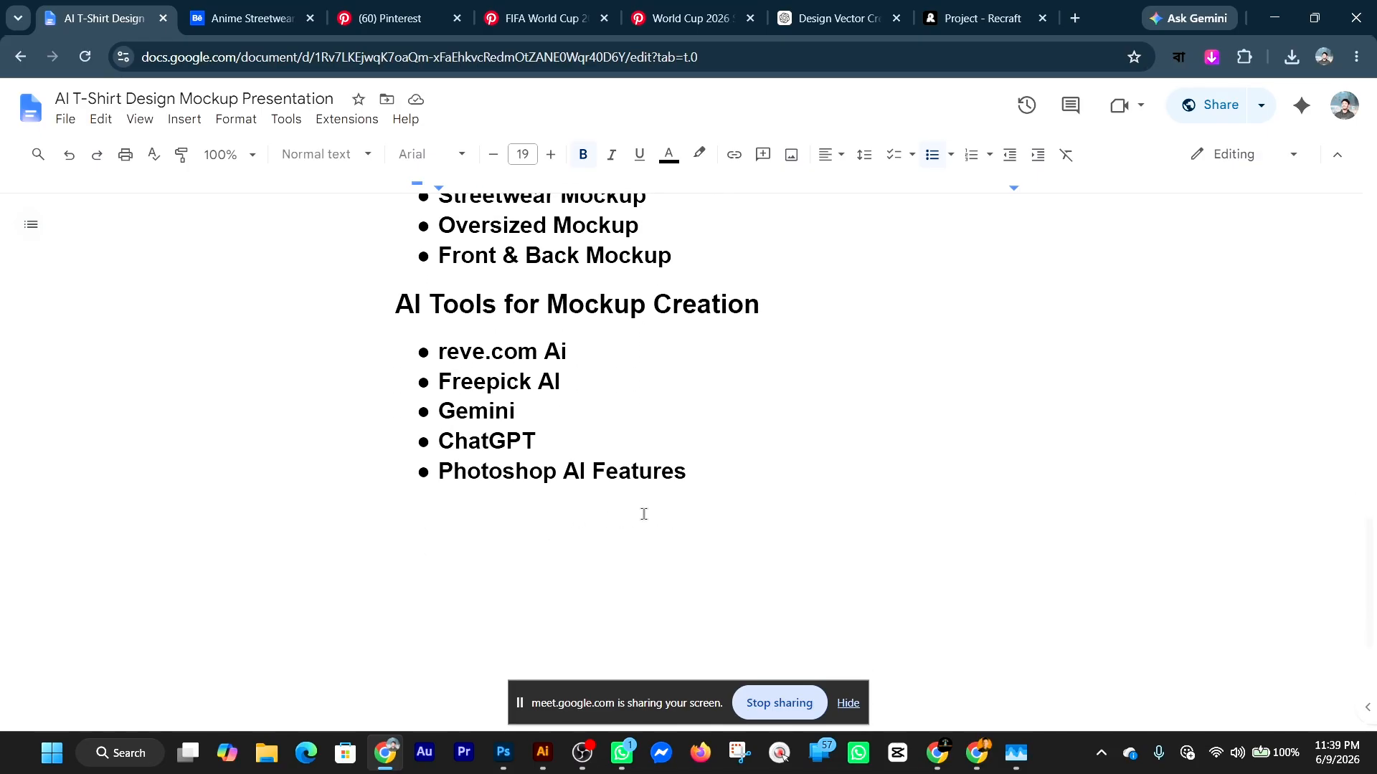
pyautogui.scroll(1, 642, 513)
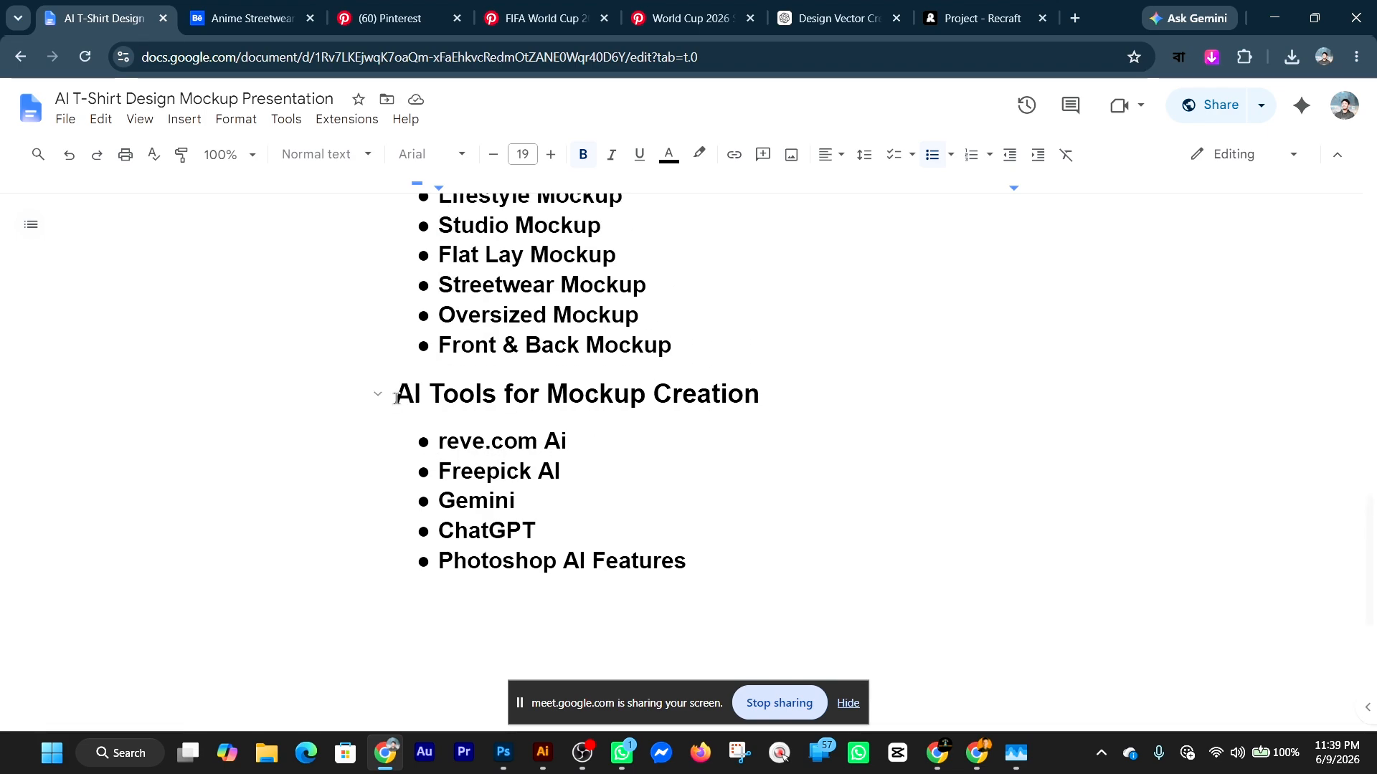
pyautogui.moveTo(567, 441); pyautogui.dragTo(432, 444)
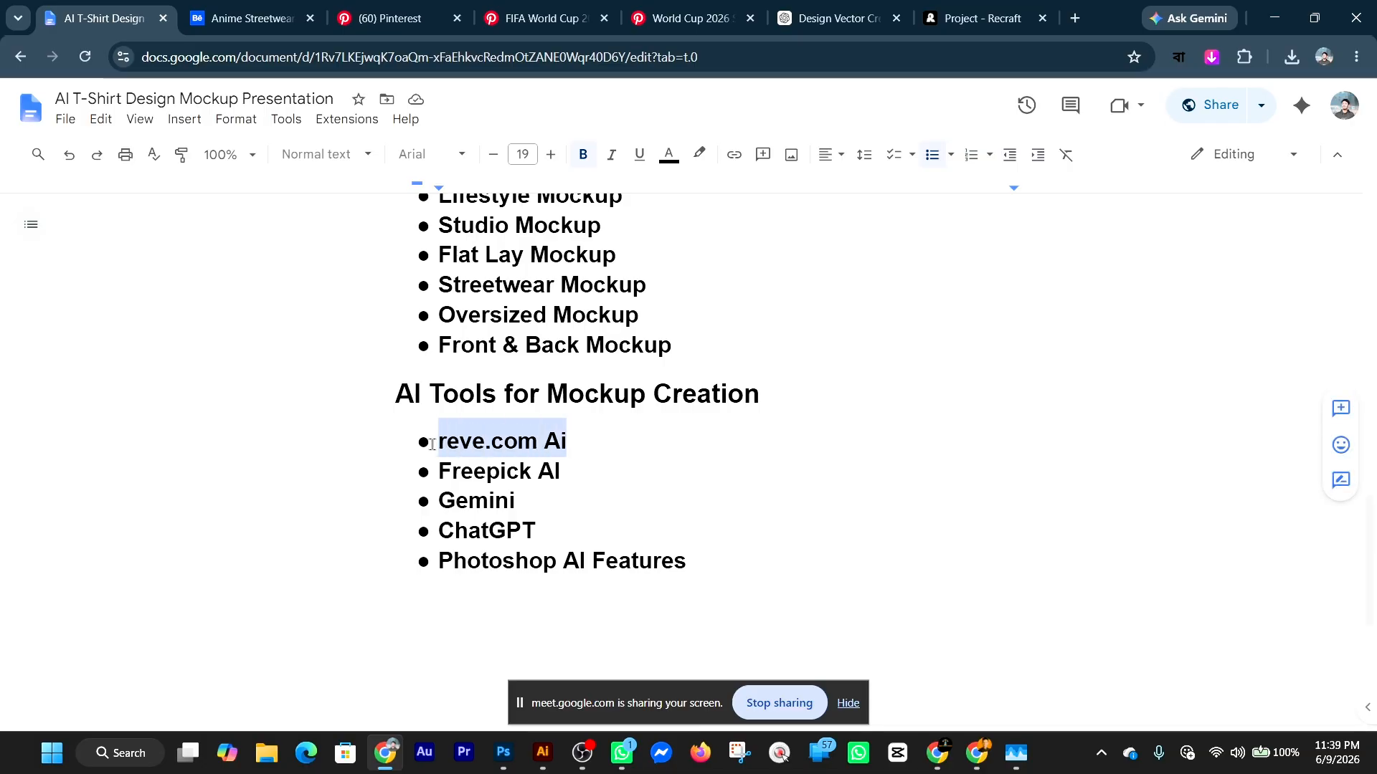
pyautogui.click(626, 445)
pyautogui.moveTo(572, 484); pyautogui.dragTo(441, 484)
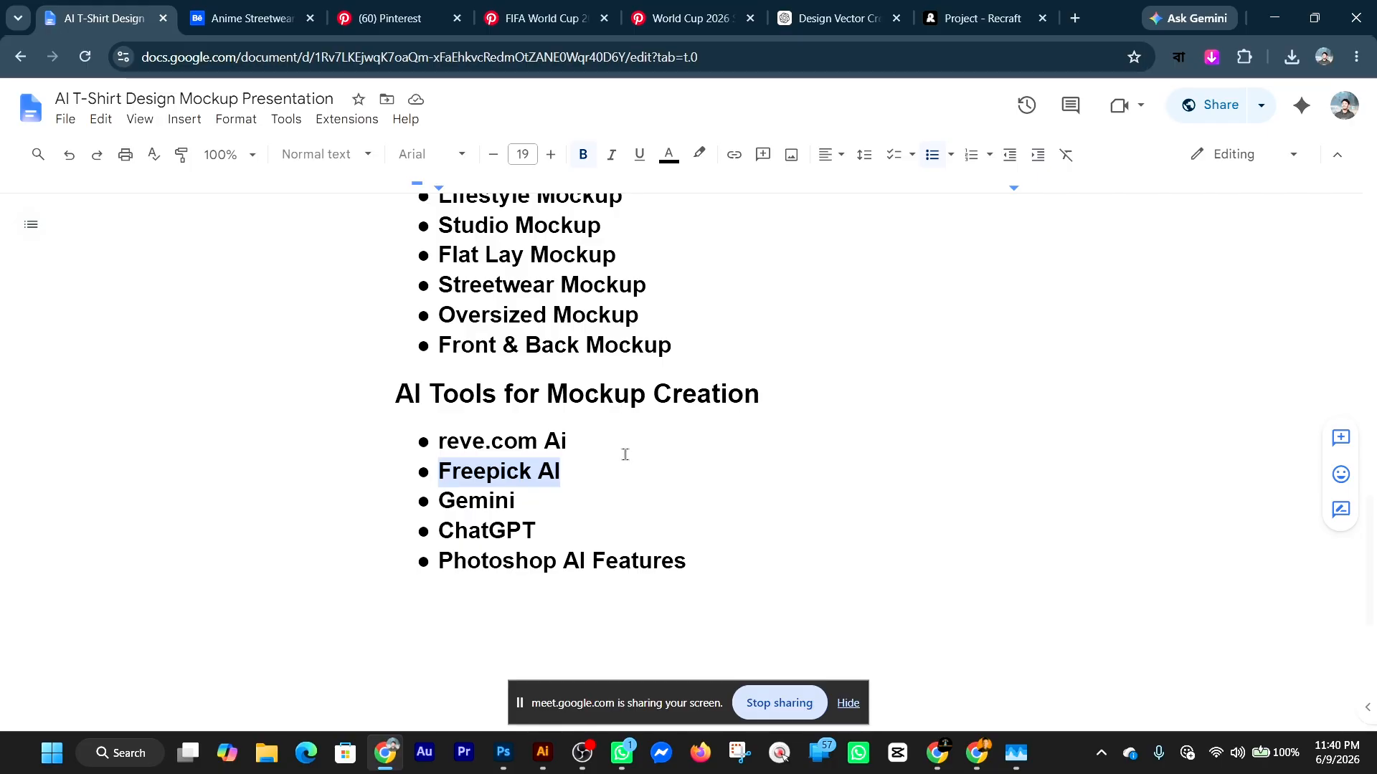
pyautogui.moveTo(429, 436); pyautogui.dragTo(671, 472)
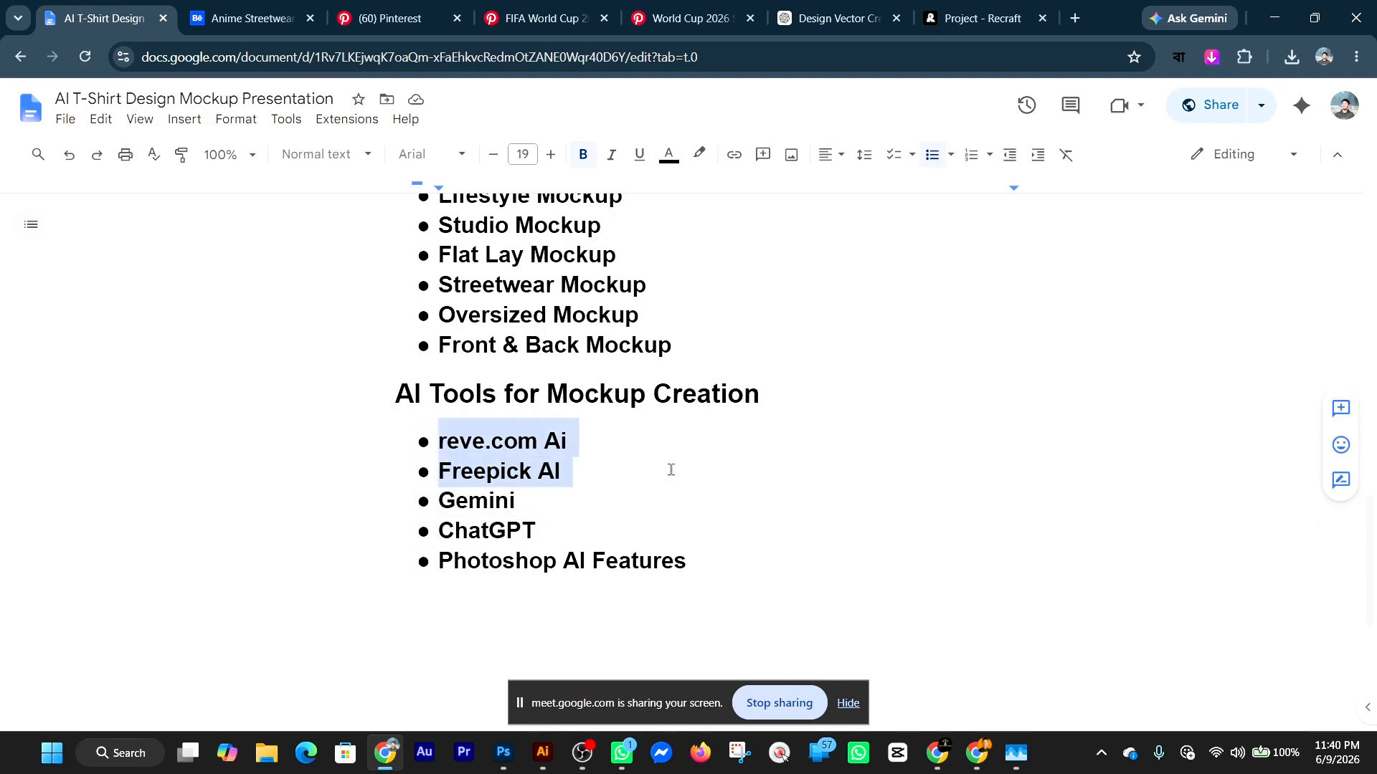
pyautogui.click(671, 479)
pyautogui.scroll(-3, 670, 488)
pyautogui.scroll(2, 669, 491)
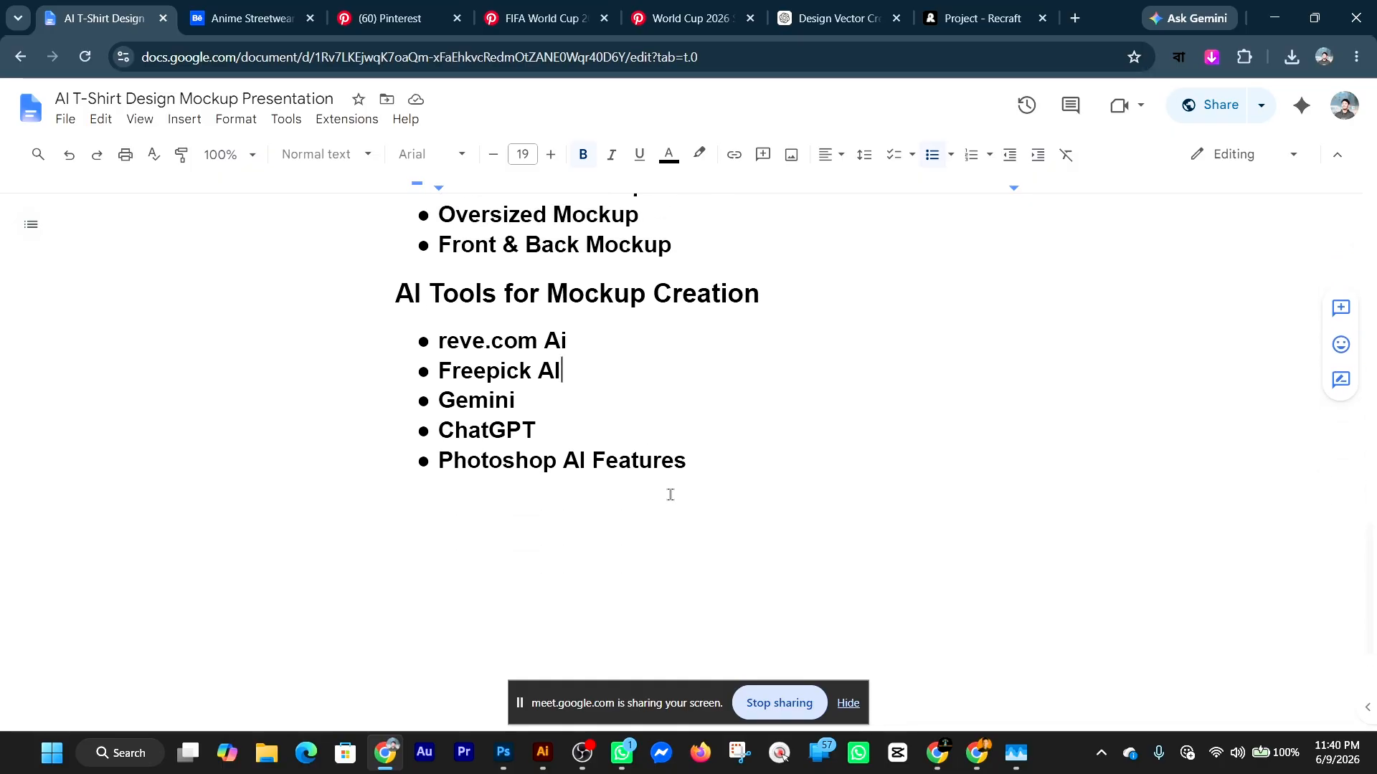
pyautogui.scroll(3, 669, 495)
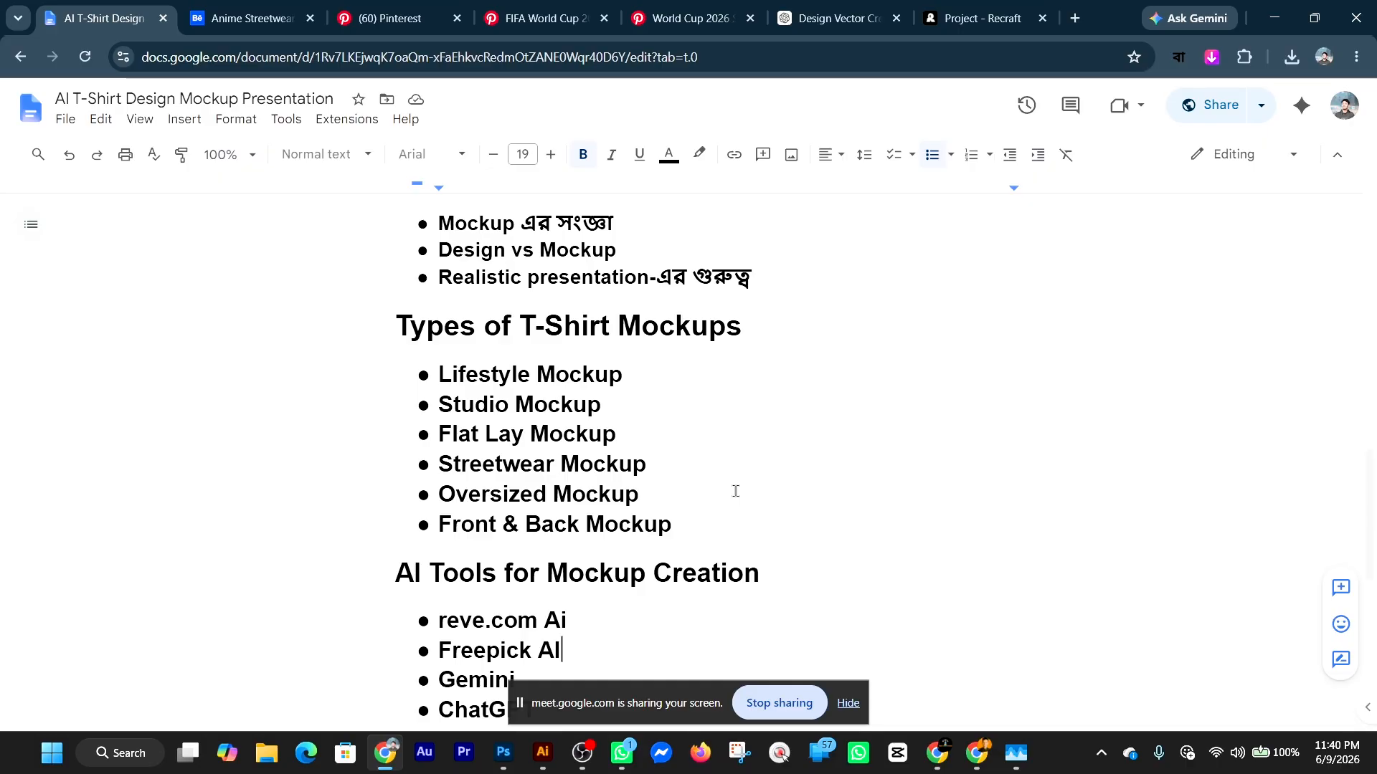
pyautogui.scroll(4, 720, 481)
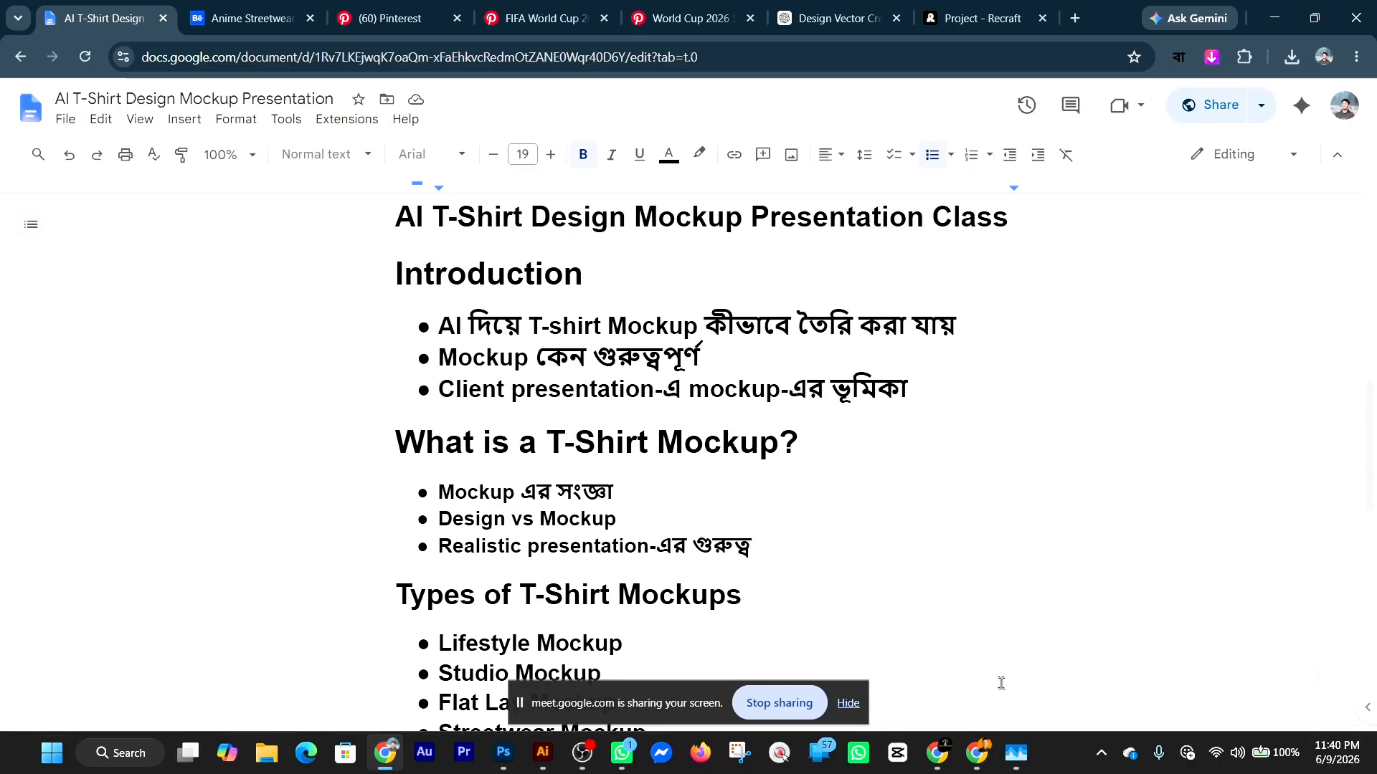
# Switch to the browser window with the Meet call and open Behance in a new tab, allowing picture-in-picture once and closing it.
pyautogui.moveTo(976, 753)
pyautogui.click(895, 656)
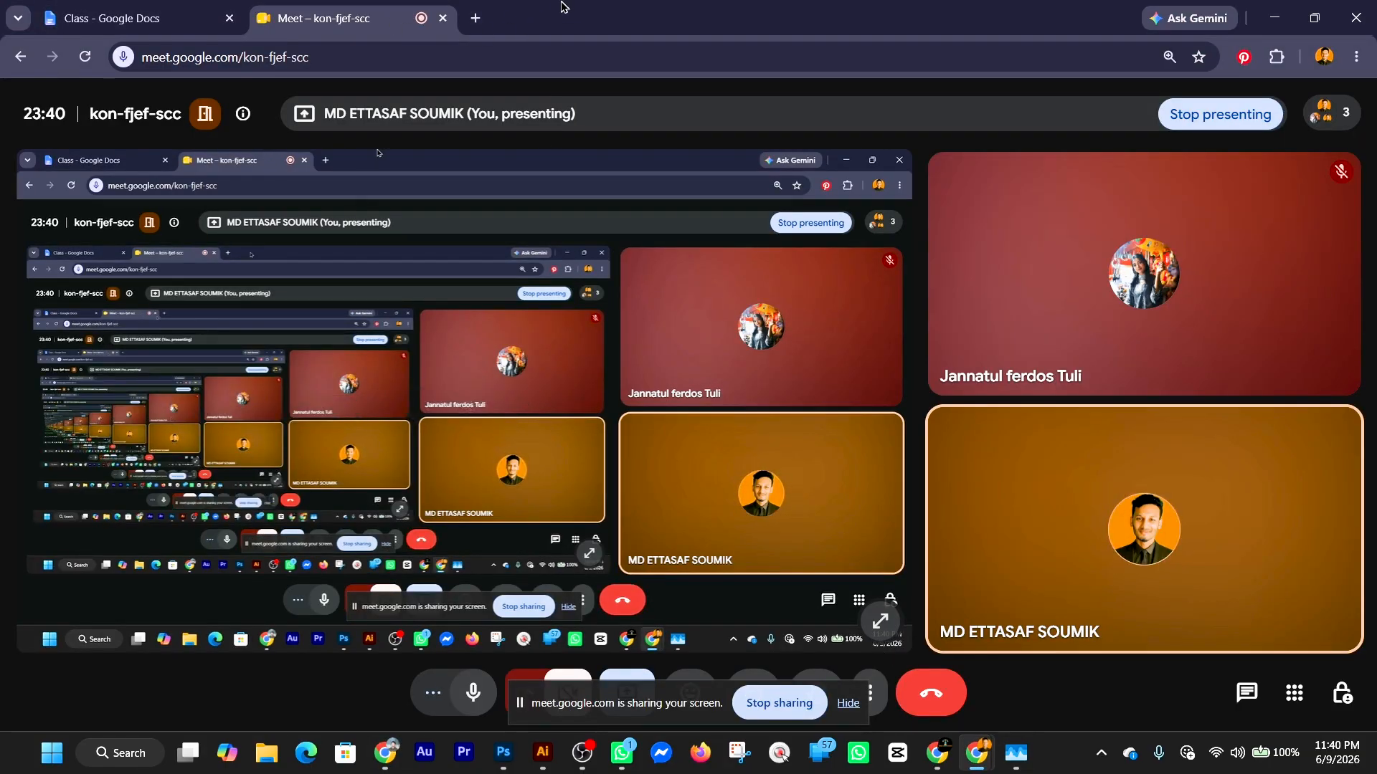
pyautogui.click(476, 18)
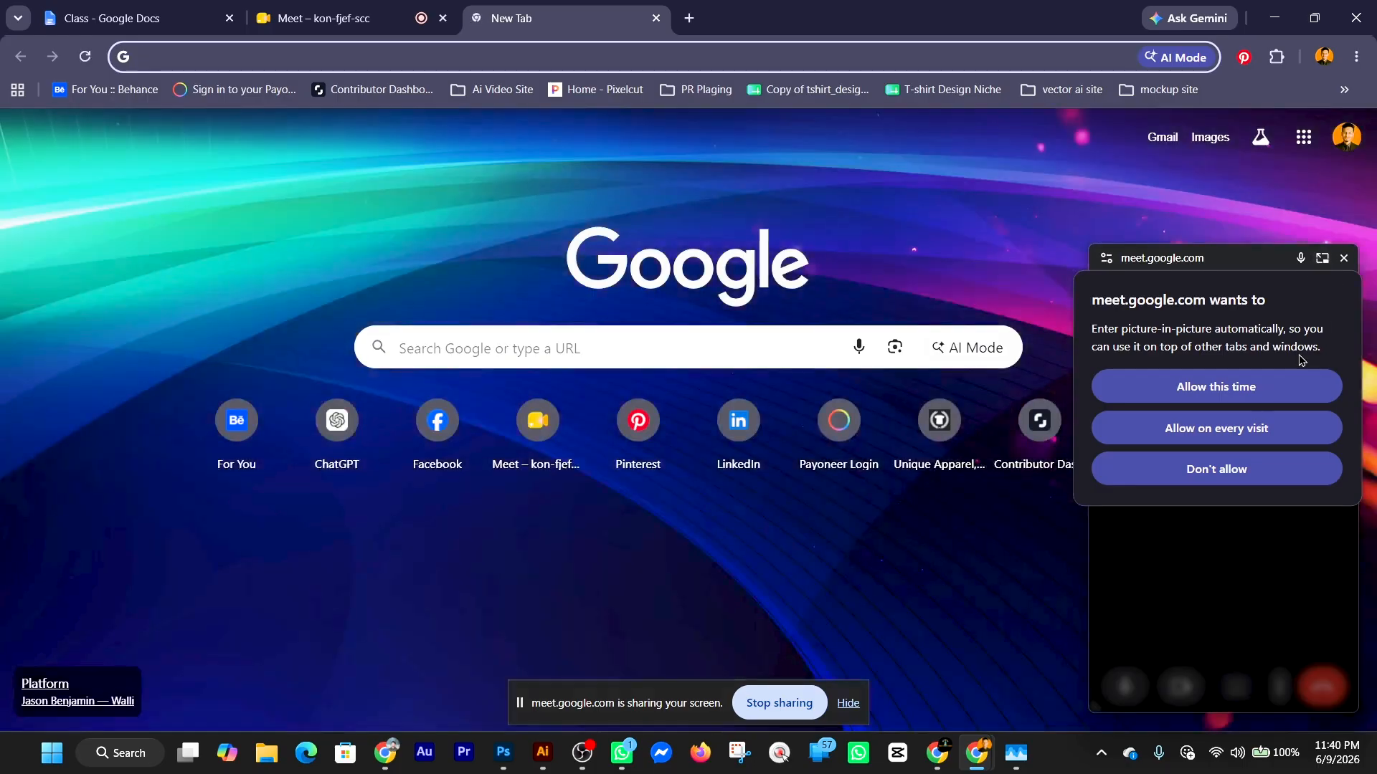
pyautogui.click(1288, 382)
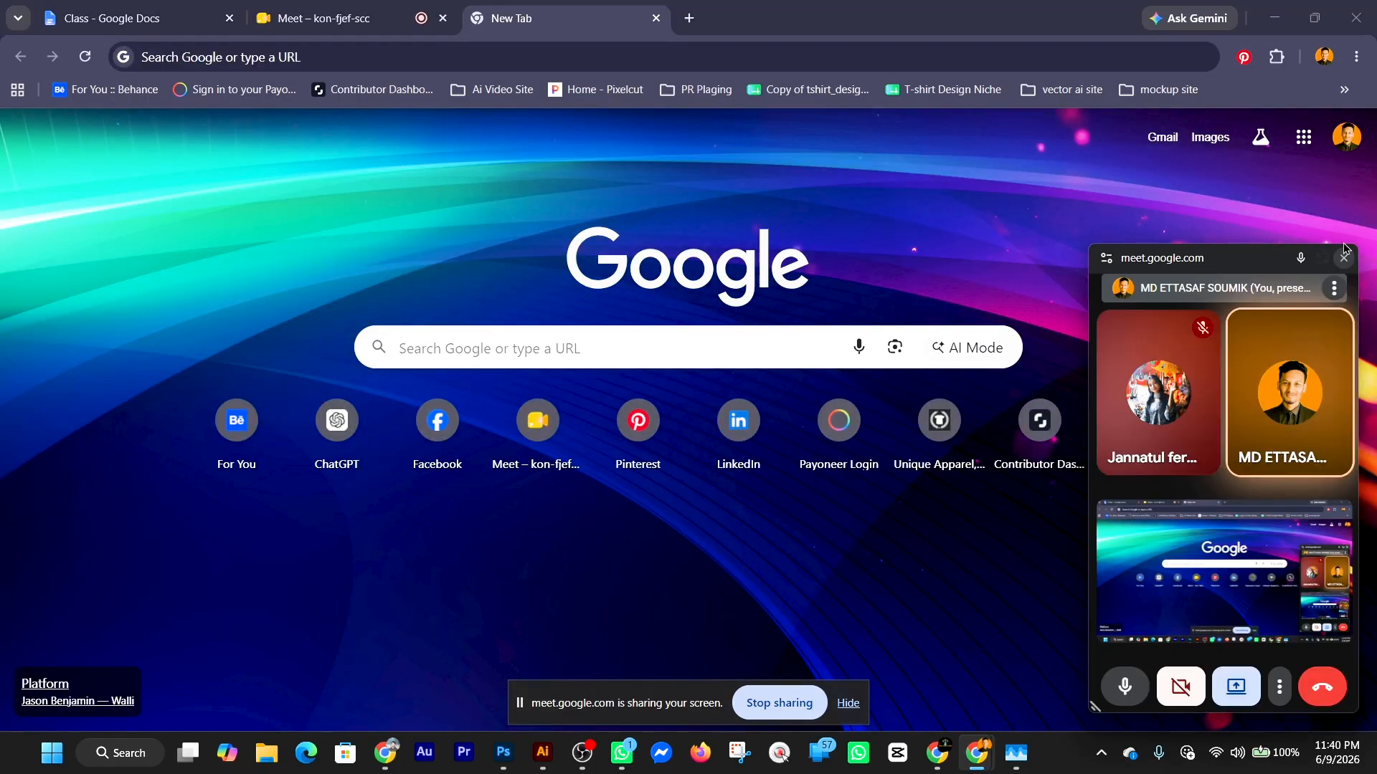
pyautogui.click(1345, 257)
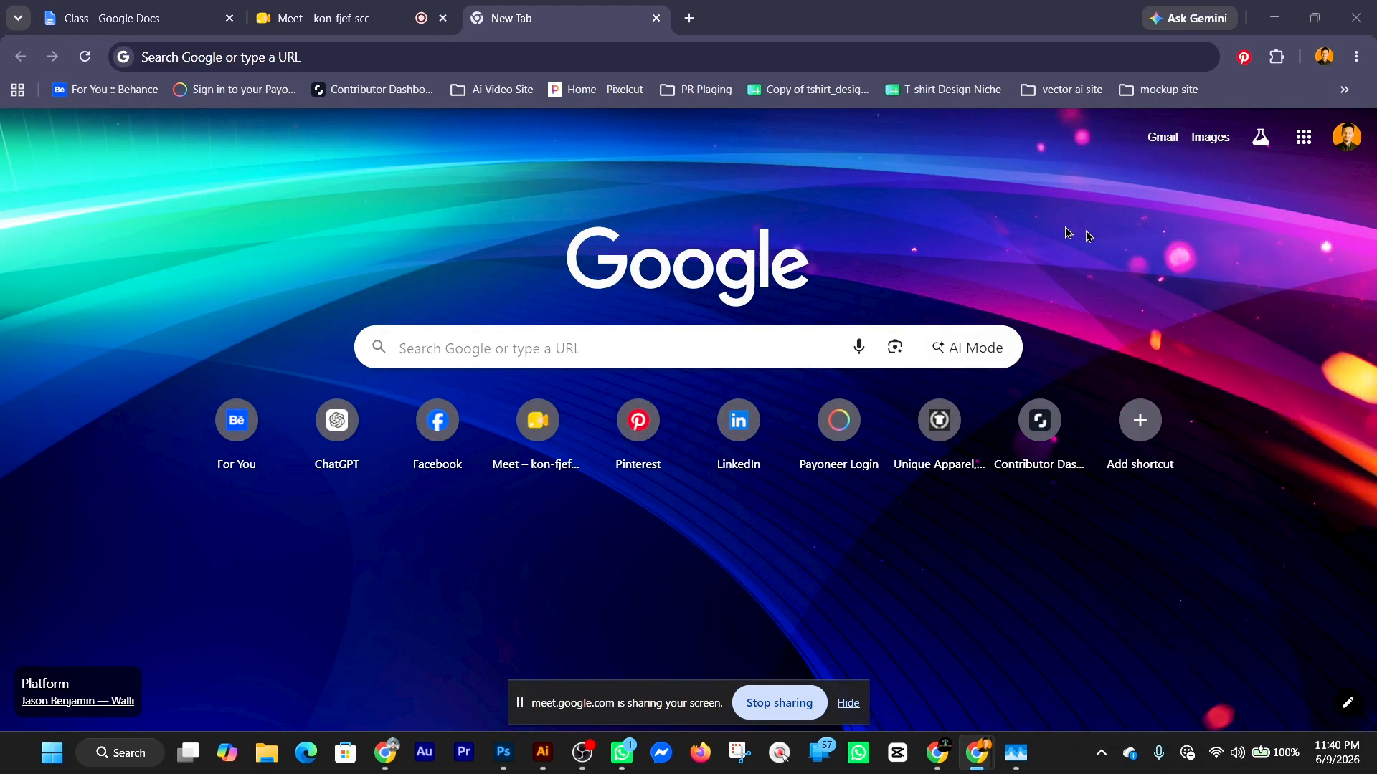
pyautogui.click(140, 91)
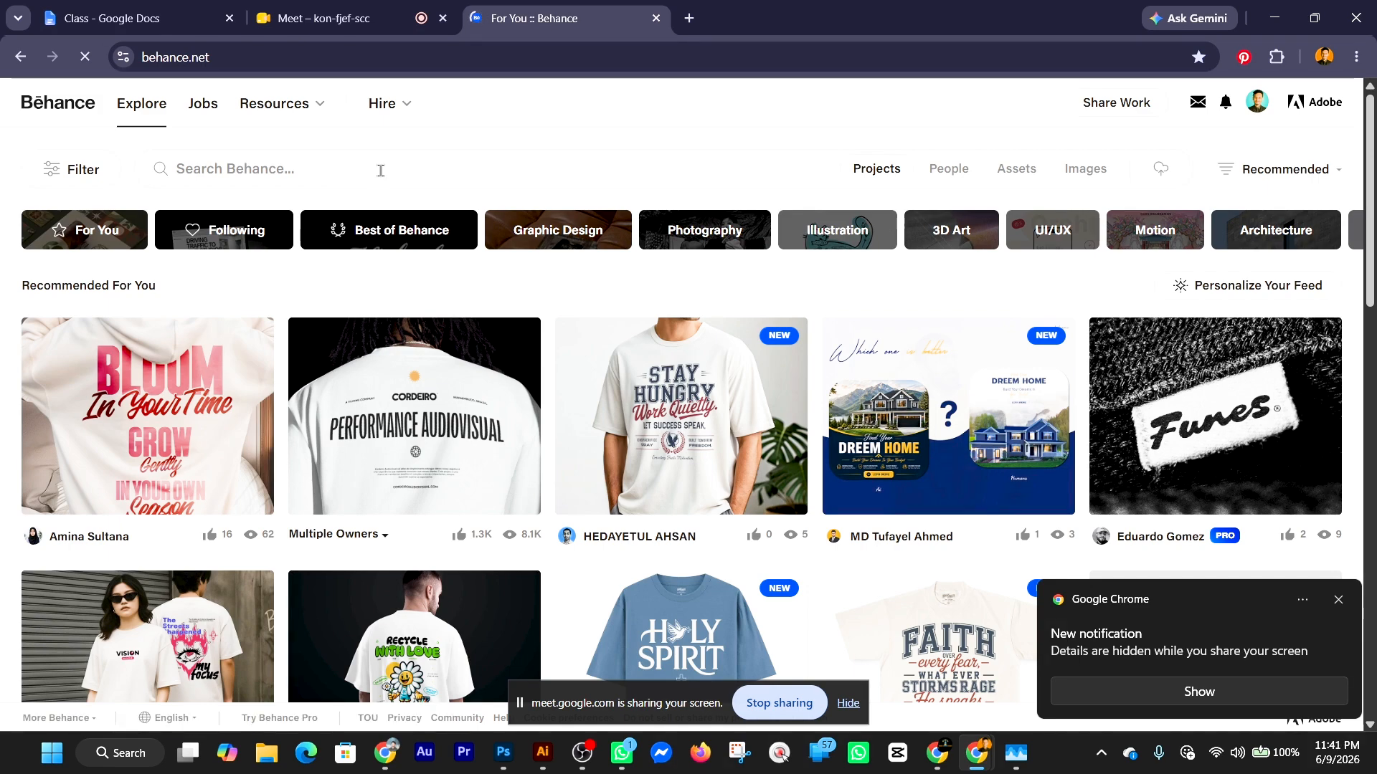
# Search Behance for the recent query "fashion mockup apparel" and skim the first results.
pyautogui.click(380, 169)
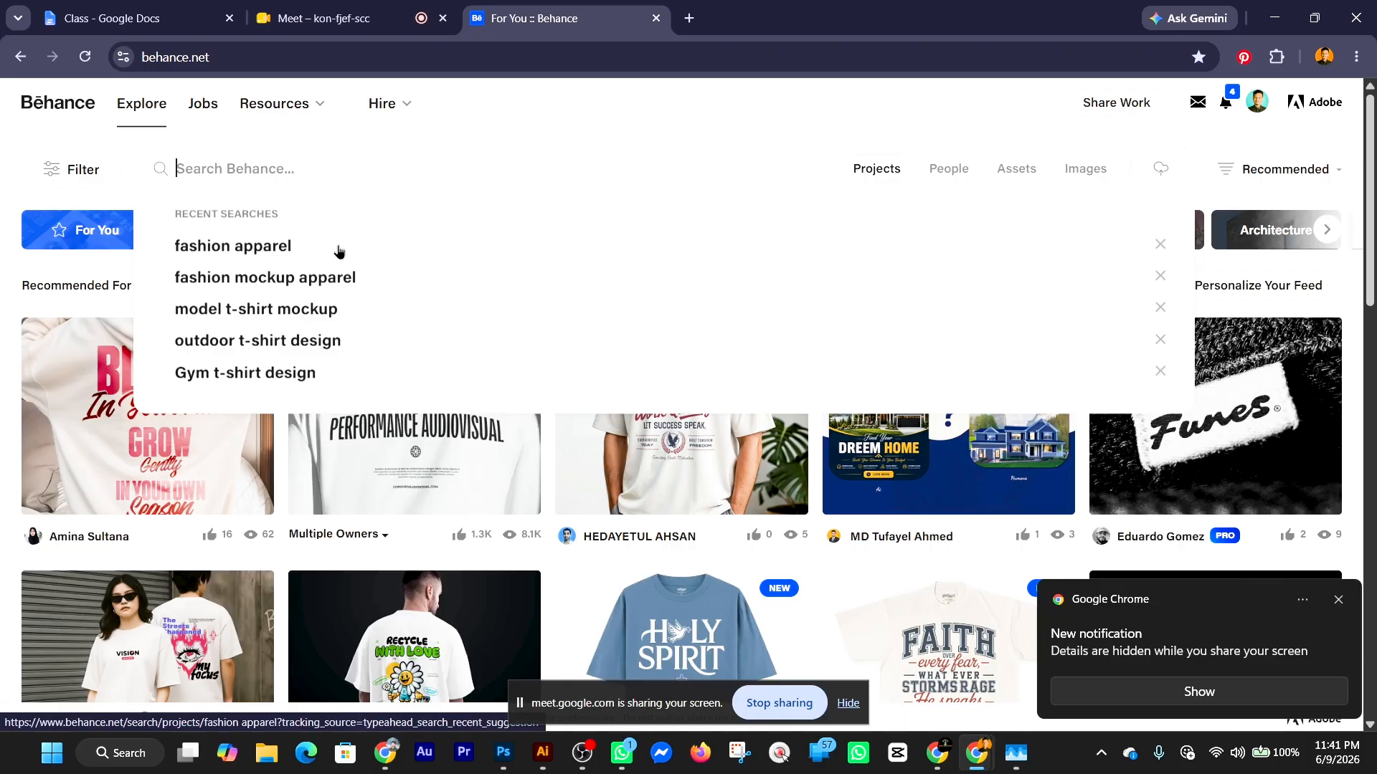
pyautogui.click(329, 278)
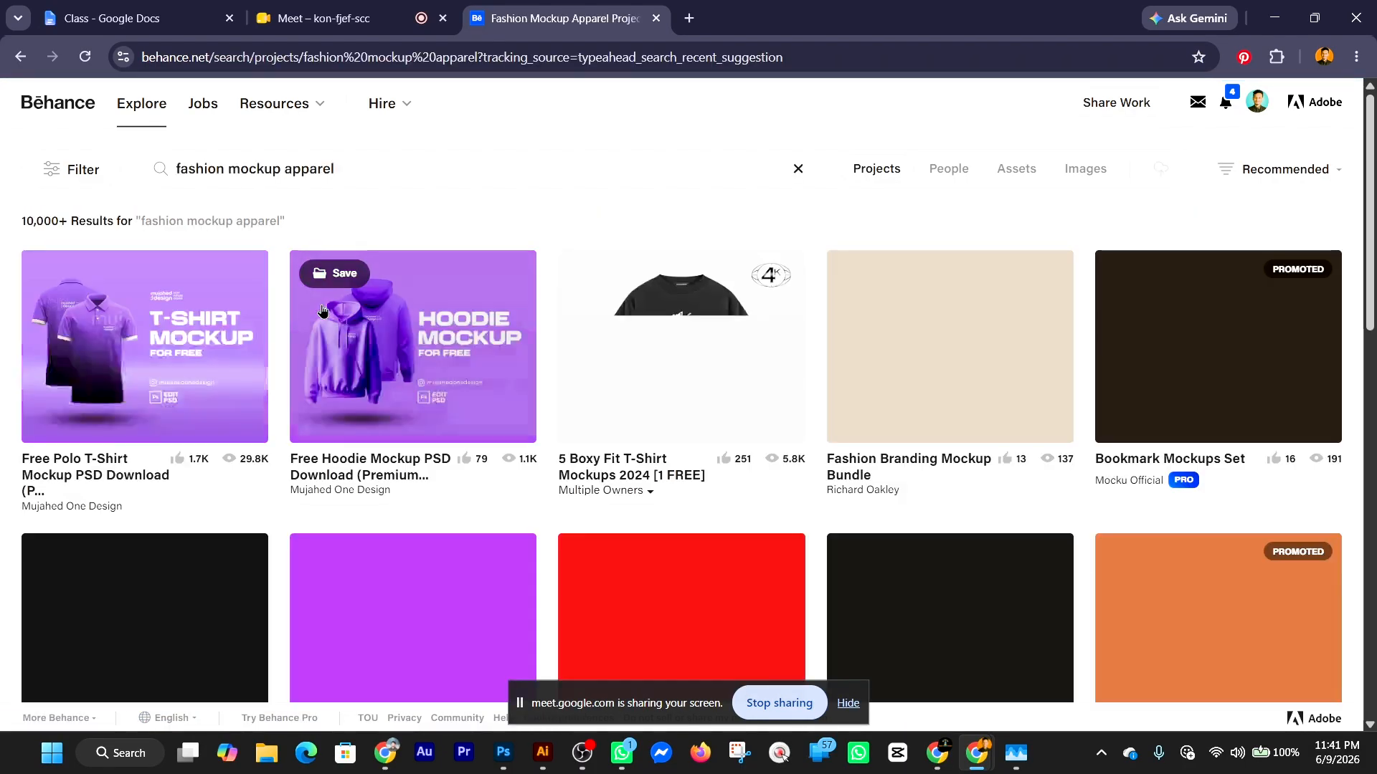
pyautogui.scroll(-1, 324, 328)
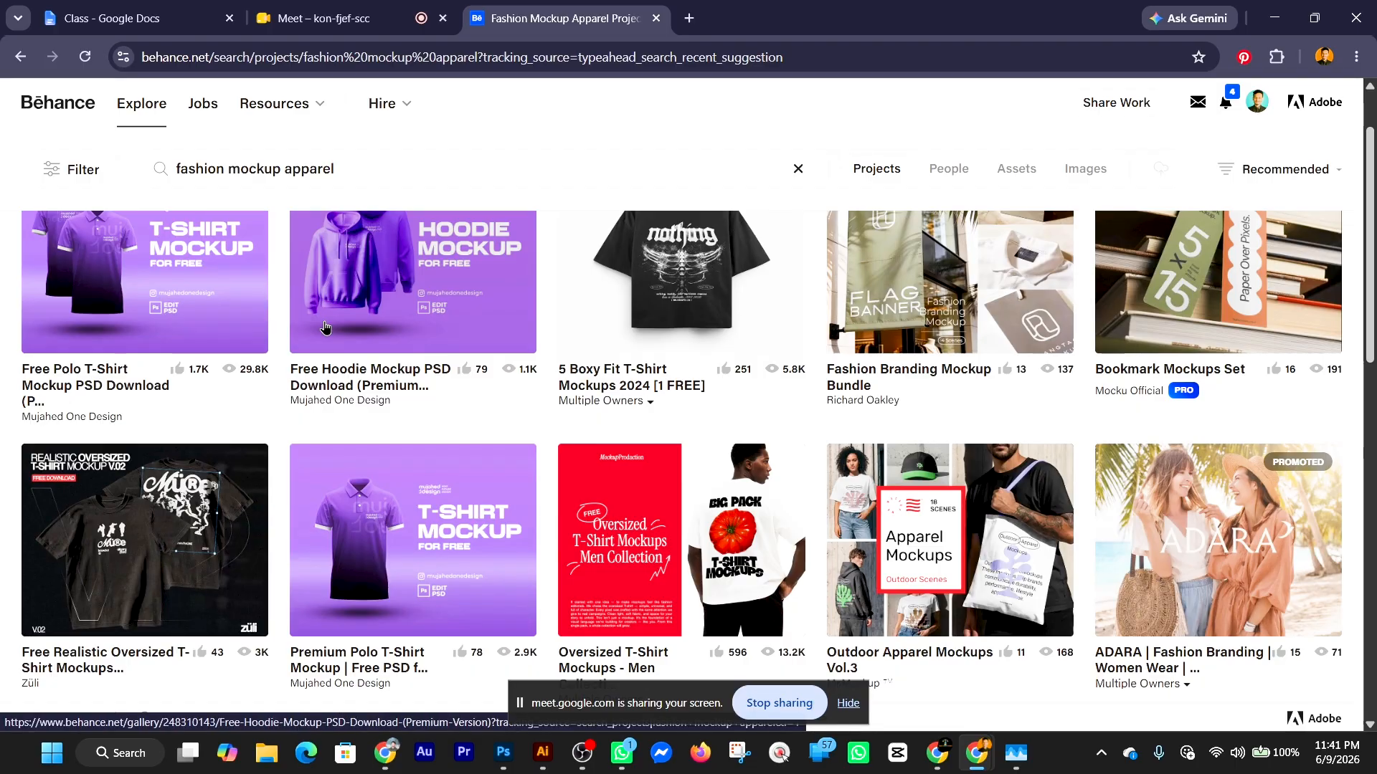
pyautogui.scroll(1, 229, 302)
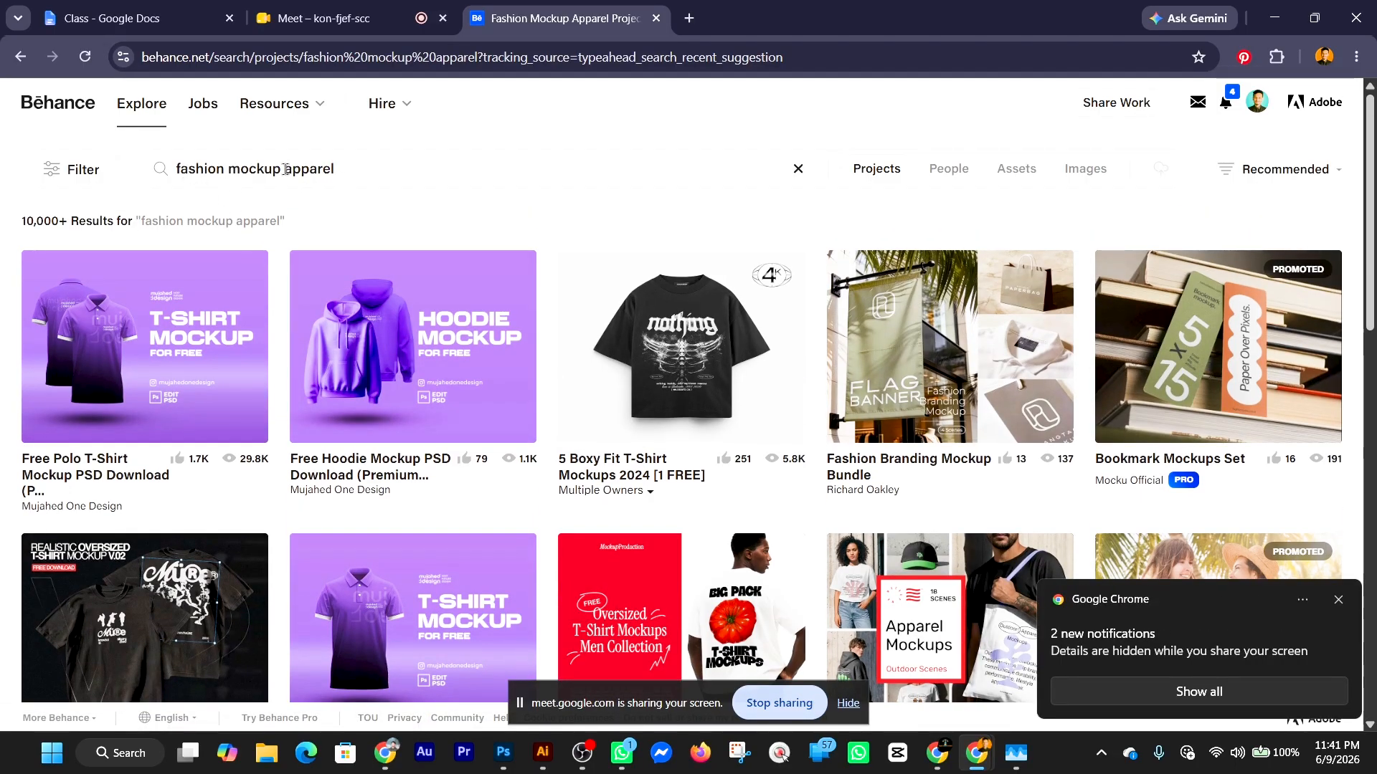
# Refine the Behance search to "fashion mockup t-shirt apparel" and browse the resulting projects.
pyautogui.click(284, 170)
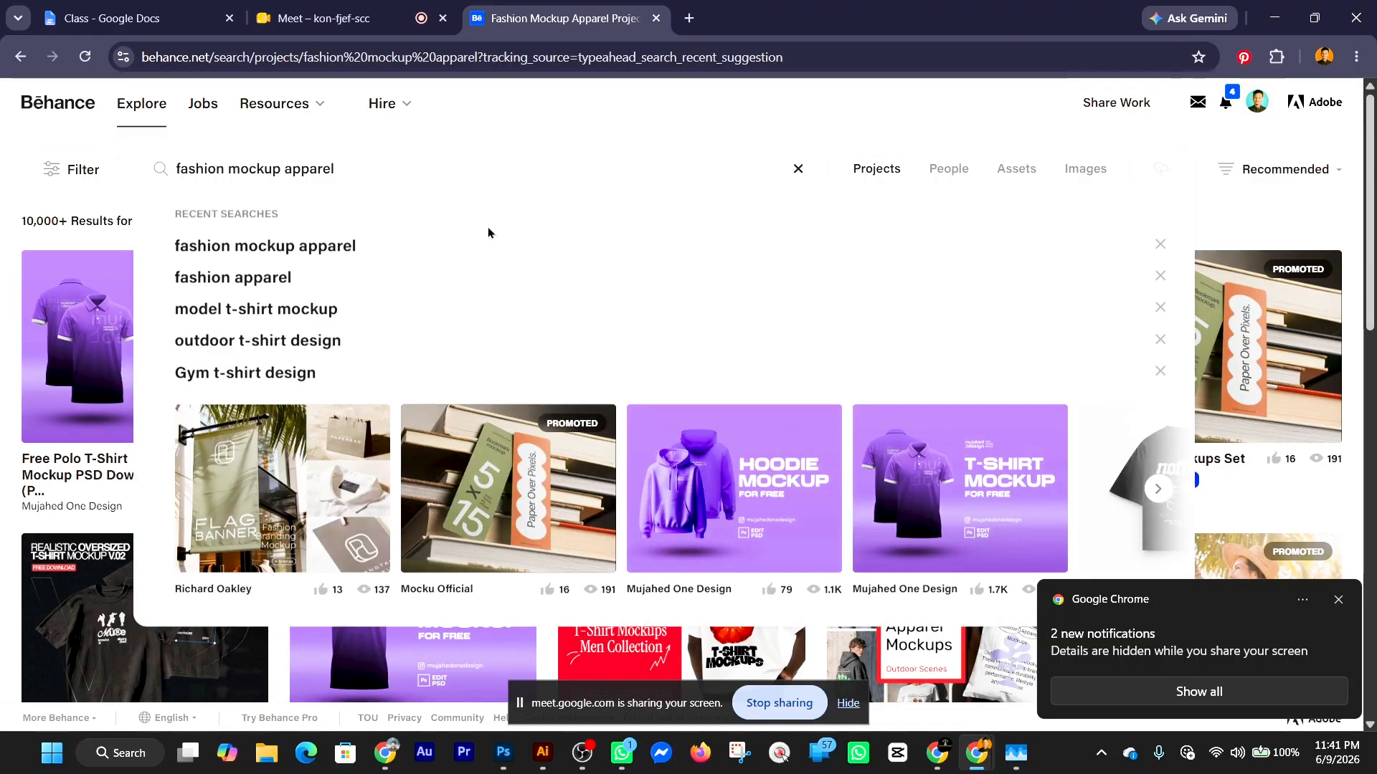
pyautogui.write('t')
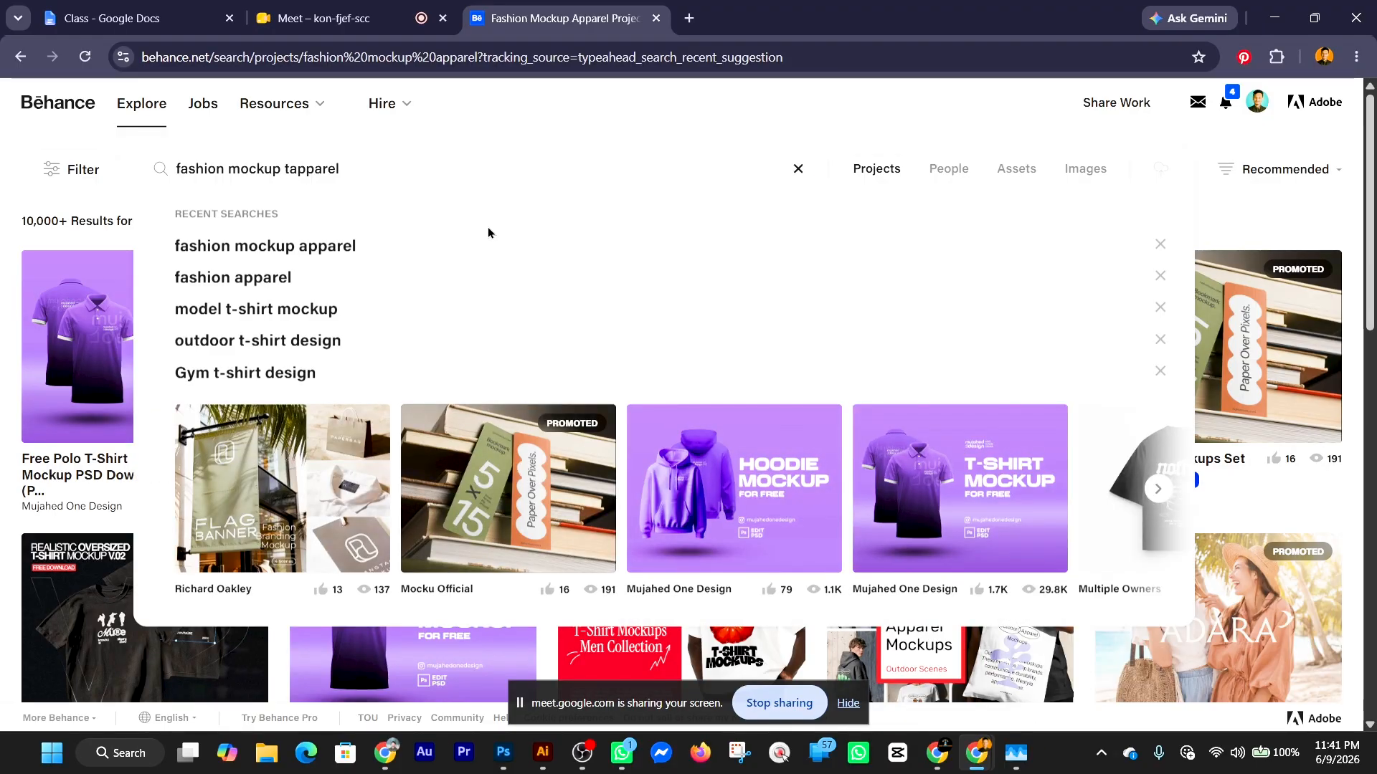
pyautogui.write('-sh')
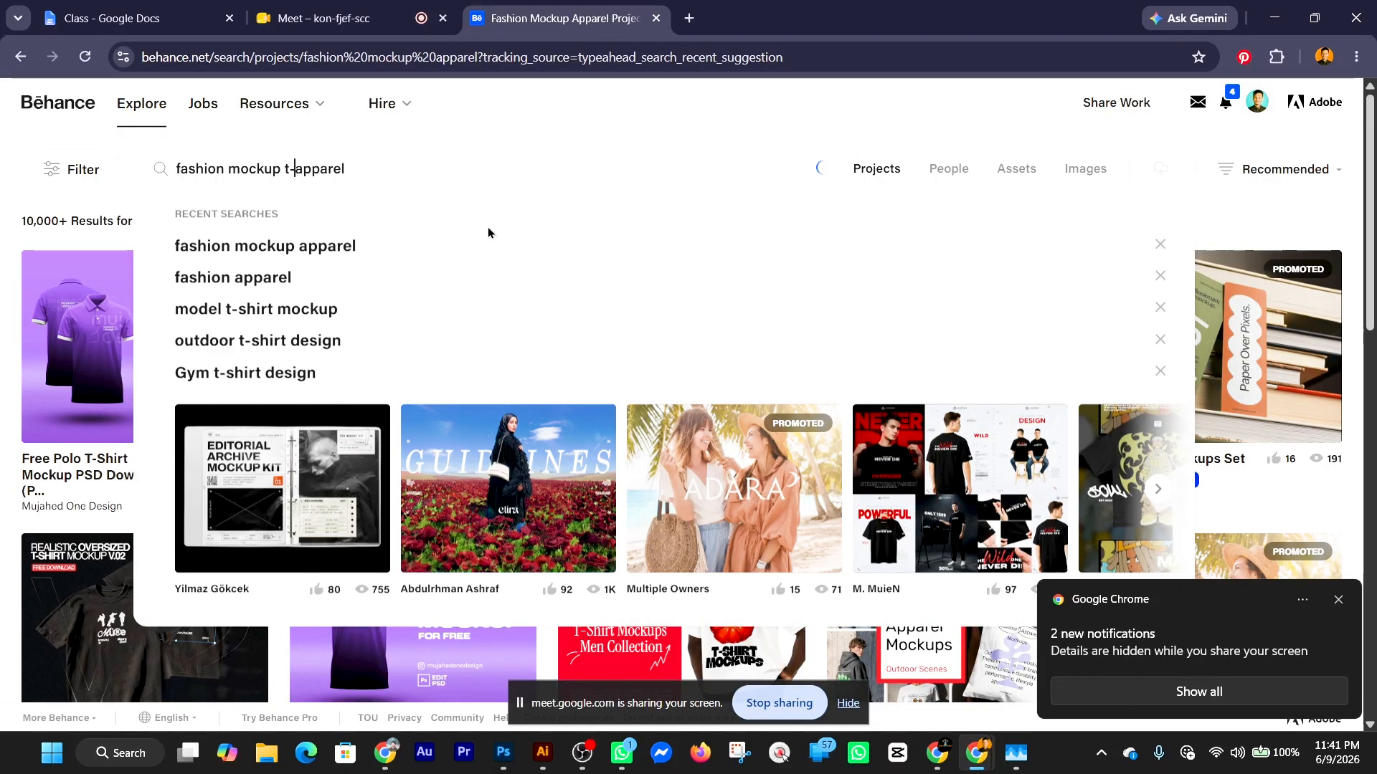
pyautogui.write('irt')
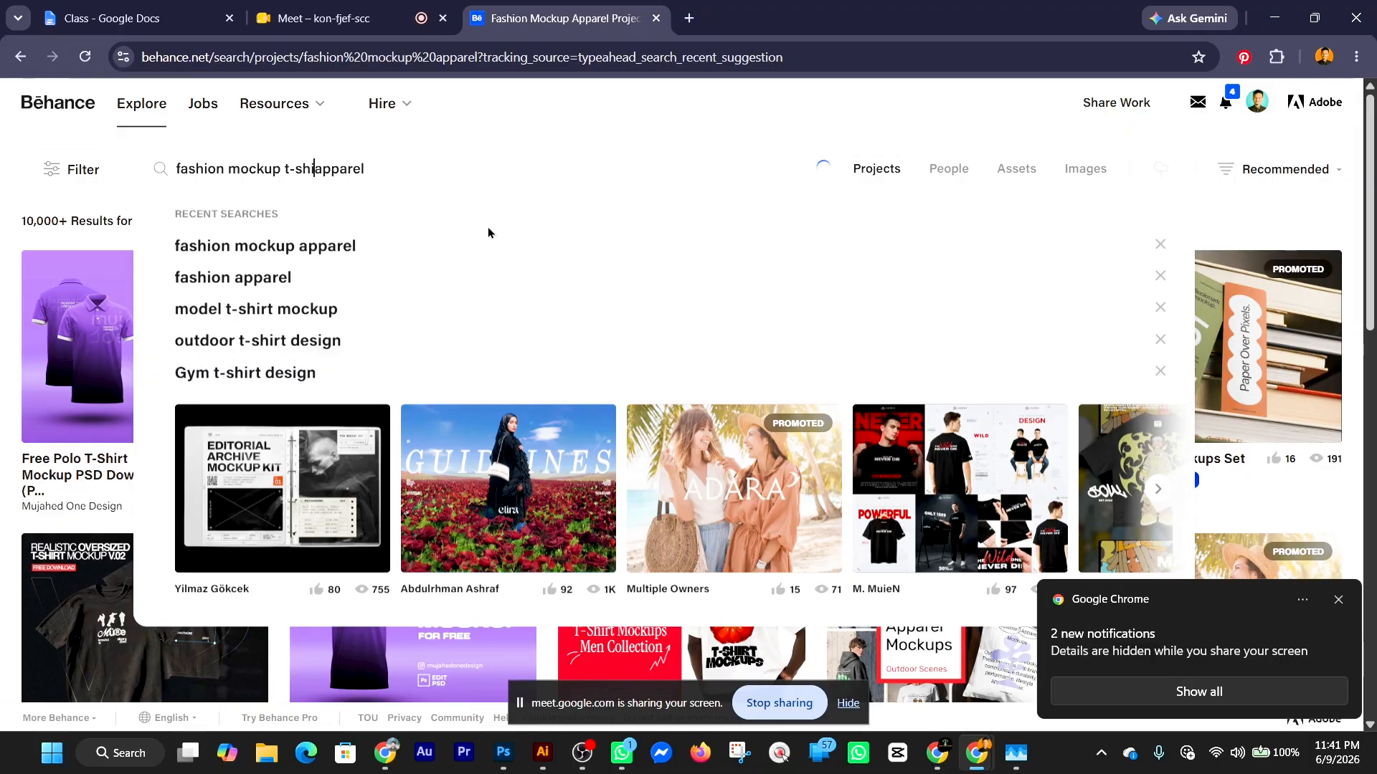
pyautogui.press('Return')
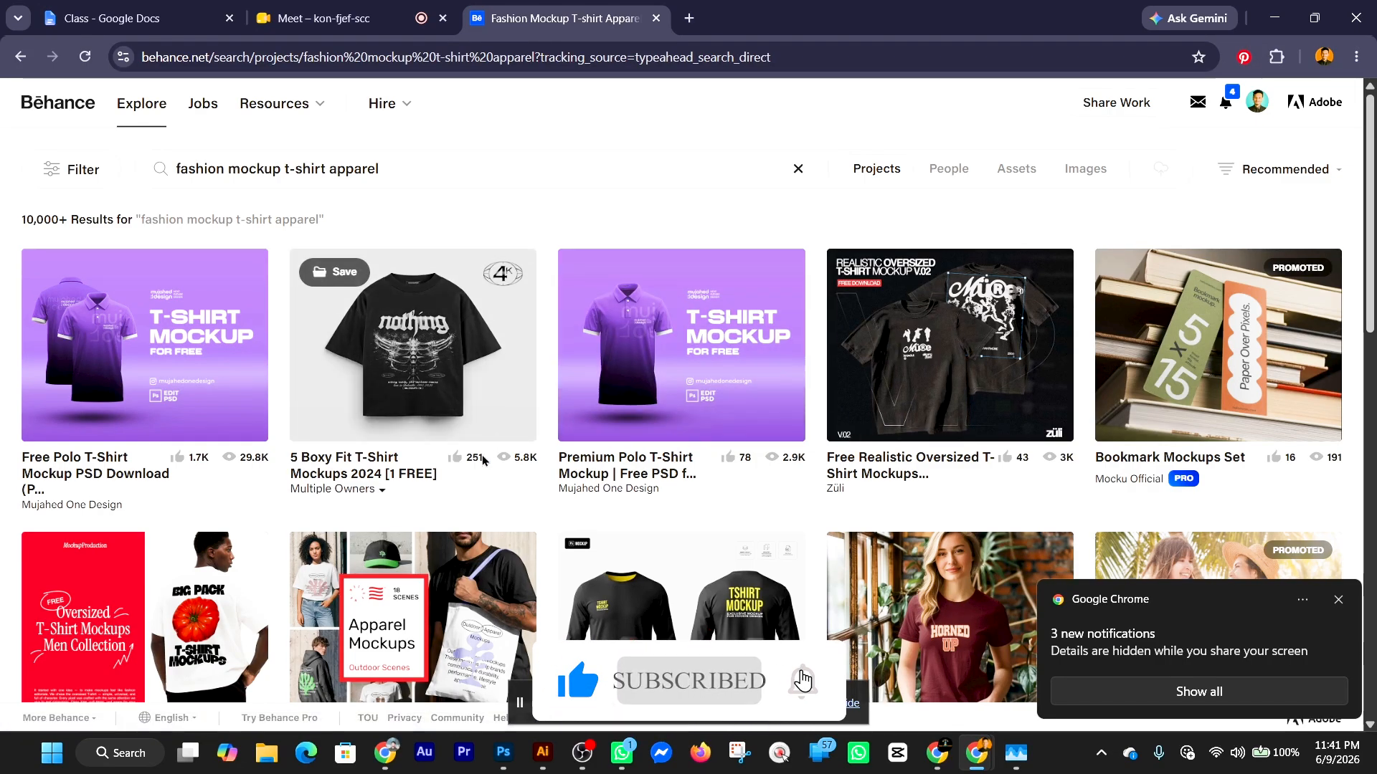
pyautogui.scroll(-3, 482, 461)
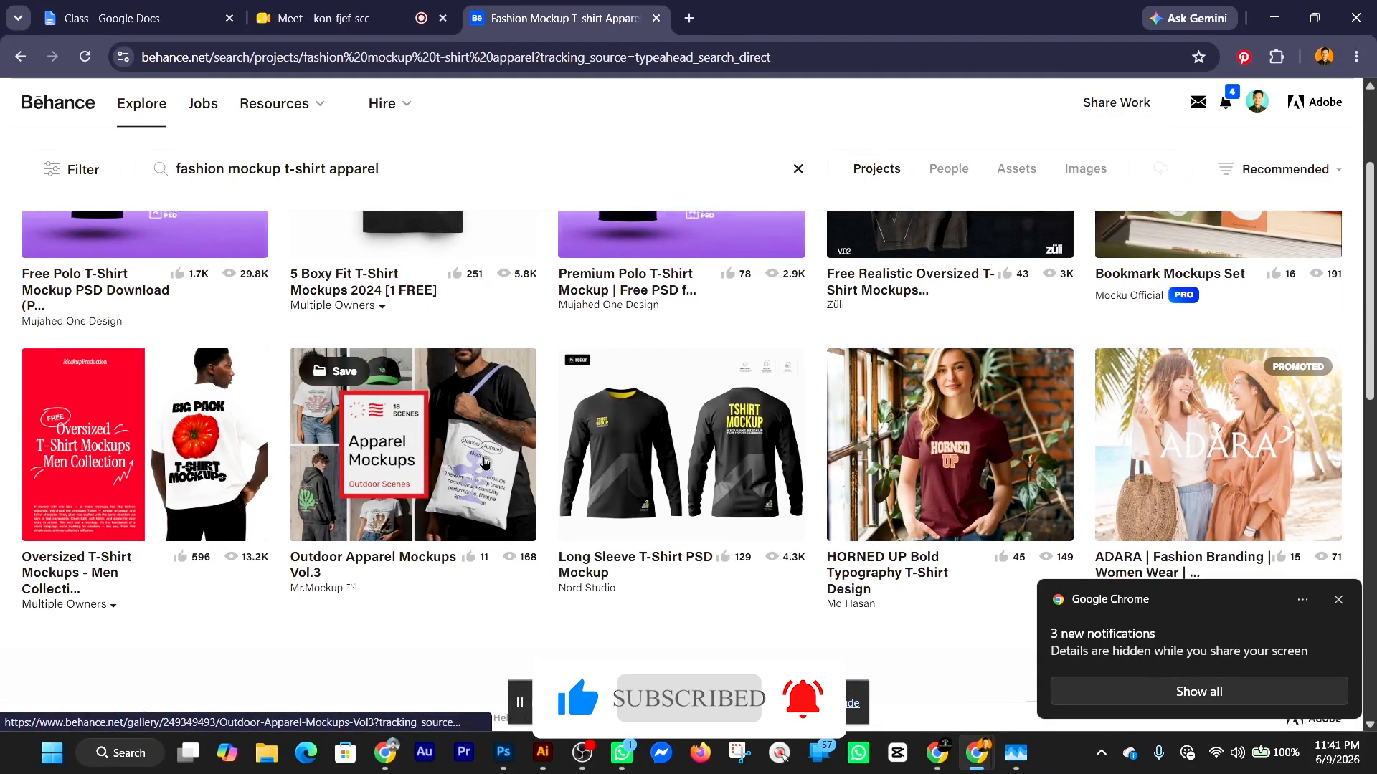
pyautogui.scroll(-10, 482, 461)
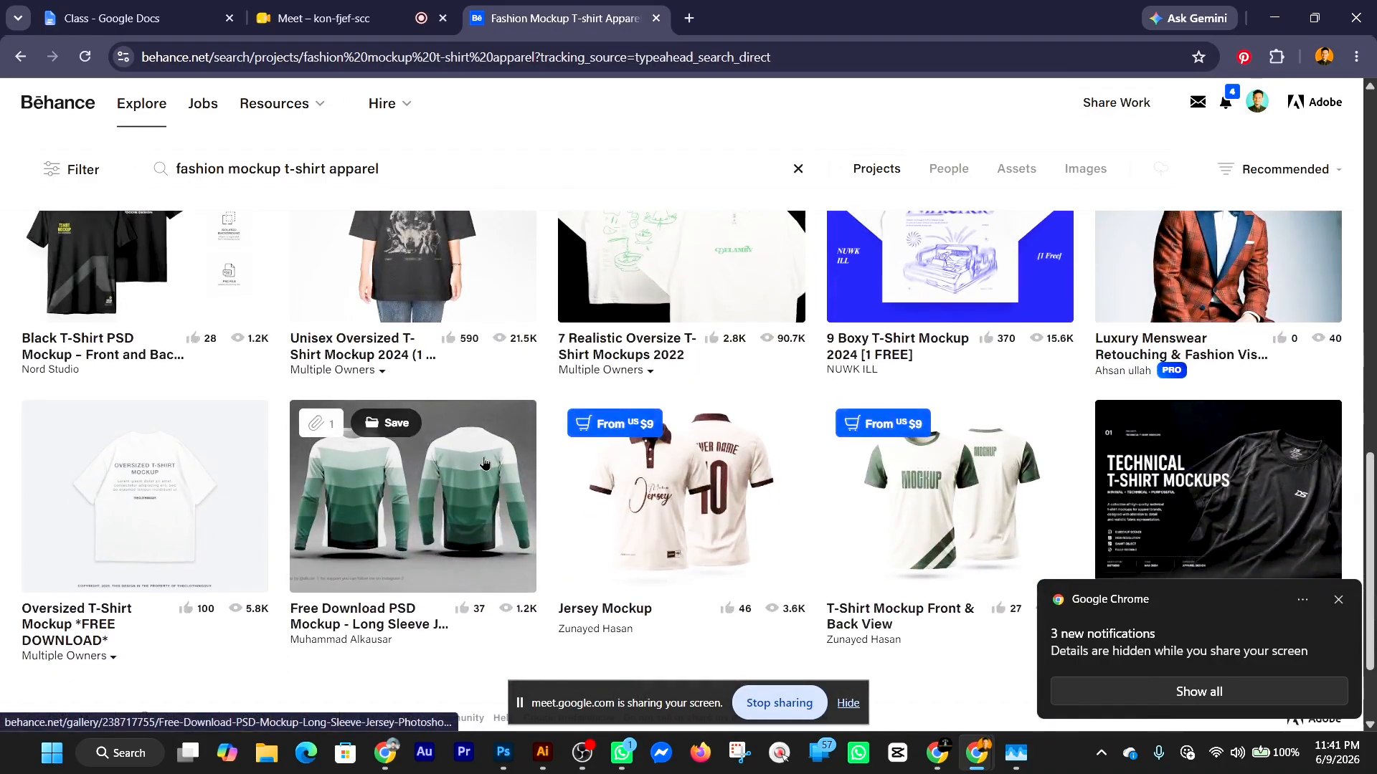
pyautogui.scroll(-5, 484, 463)
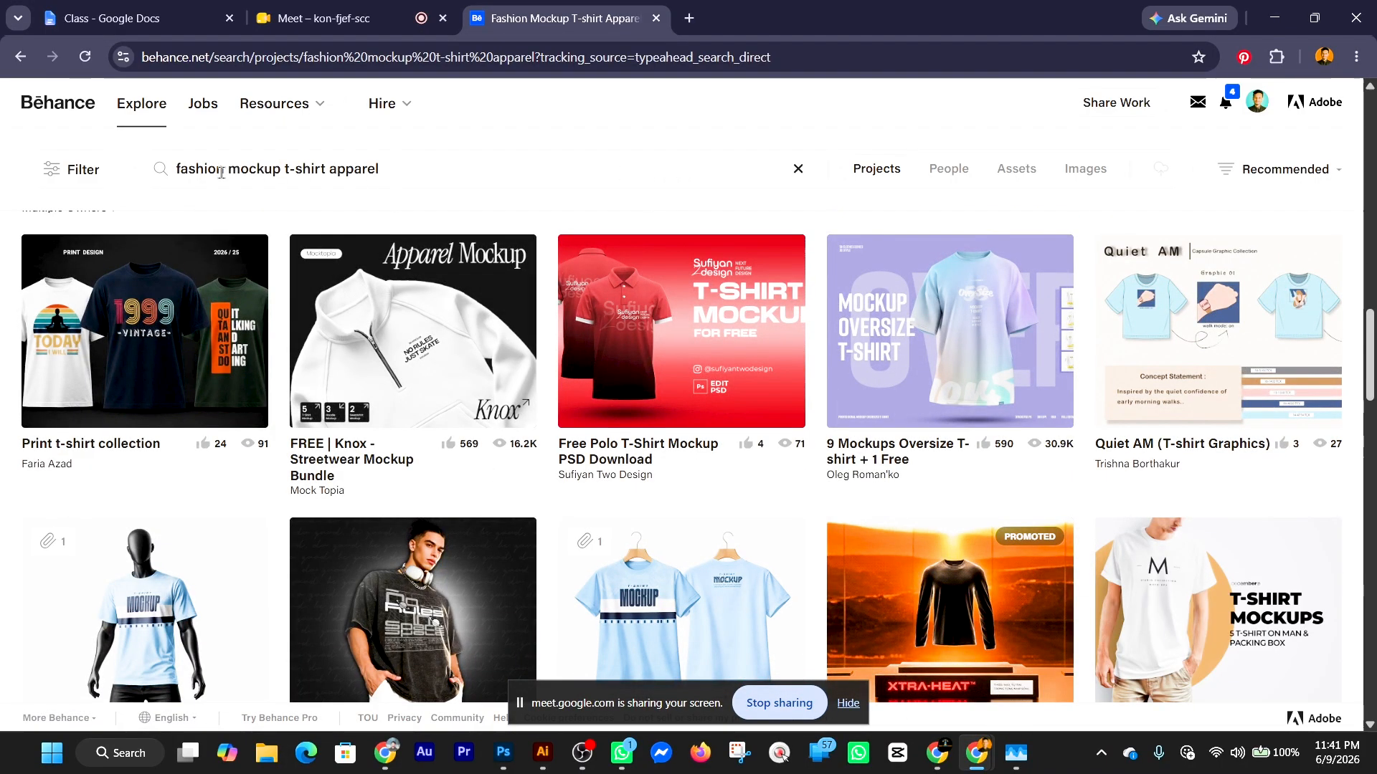
# Change the search to the suggested "mockup t-shirt design" and open the Creative Social Media Post Design project in a new tab.
pyautogui.moveTo(224, 170); pyautogui.dragTo(137, 188)
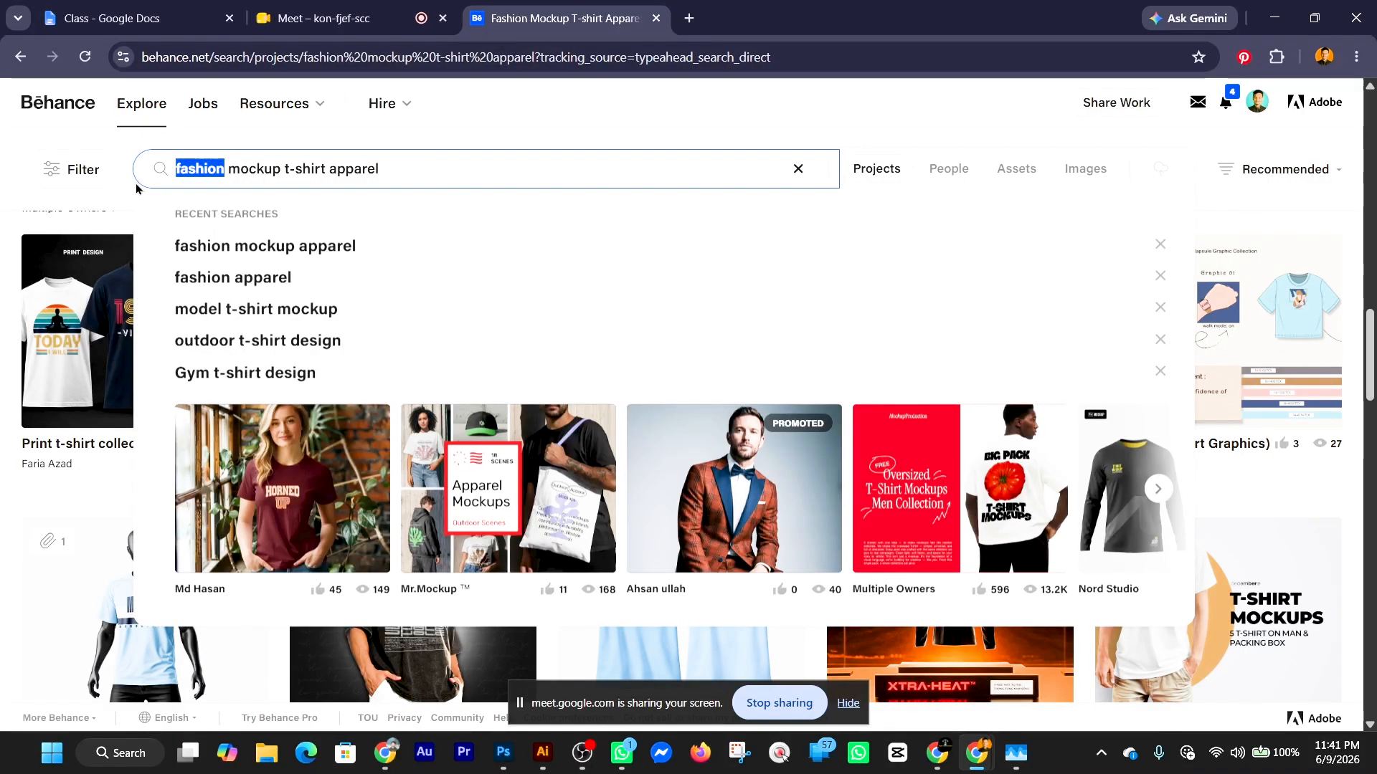
pyautogui.press('BackSpace')
pyautogui.moveTo(353, 179); pyautogui.dragTo(280, 185)
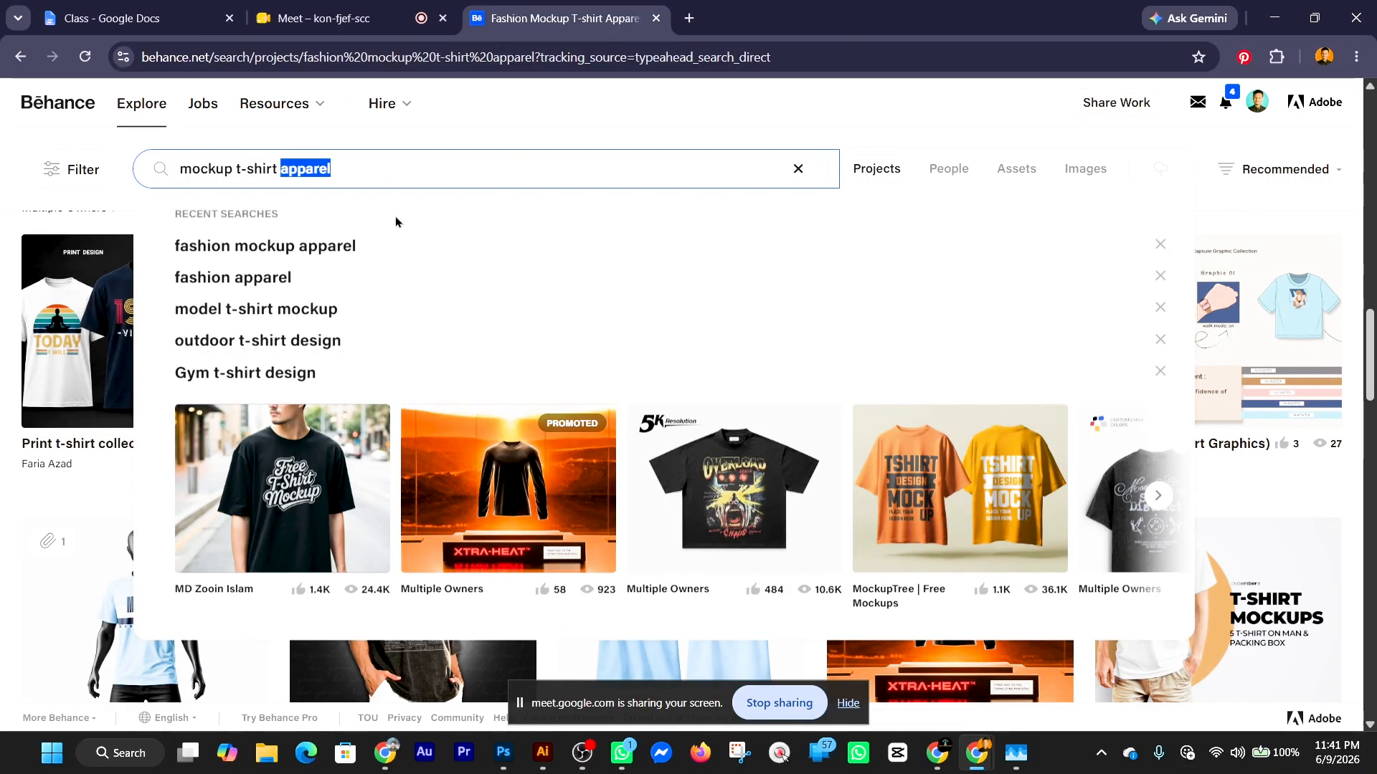
pyautogui.press('BackSpace')
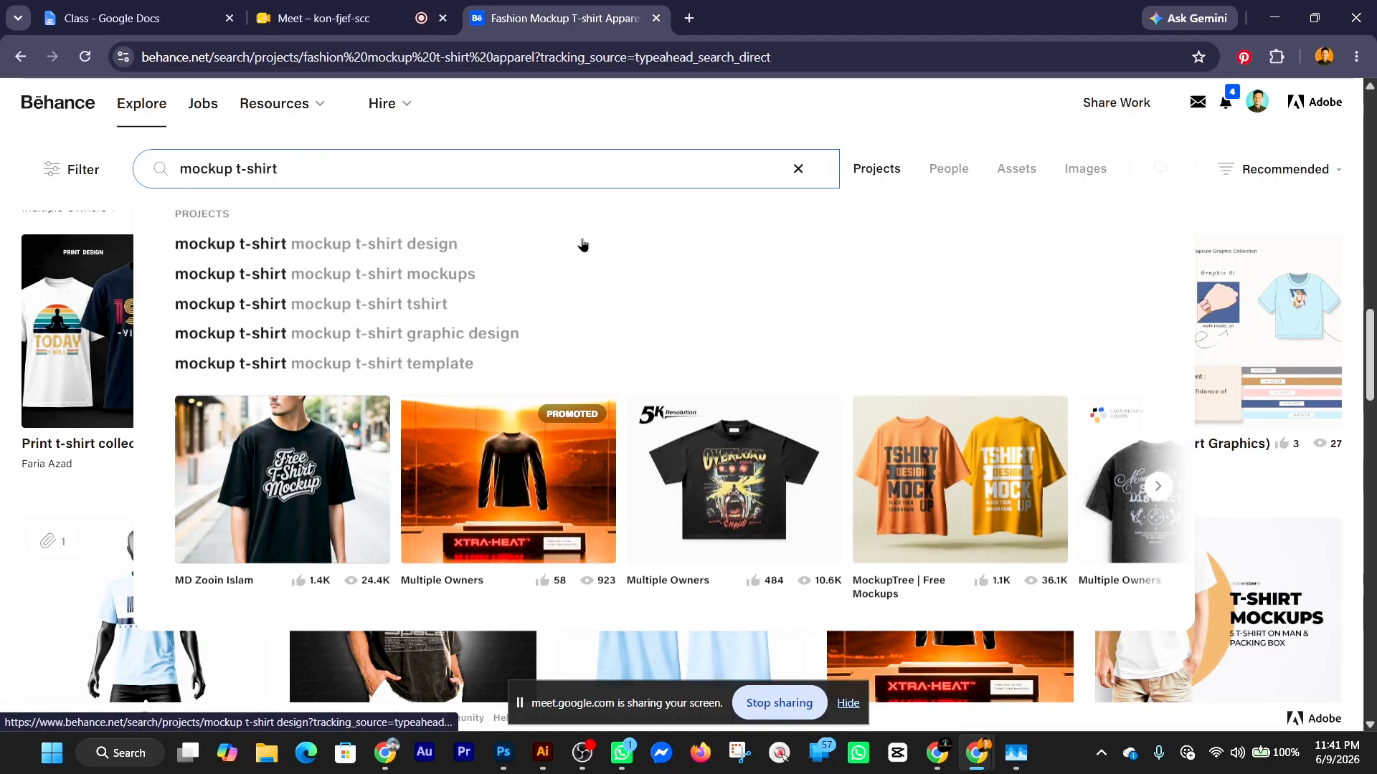
pyautogui.click(445, 244)
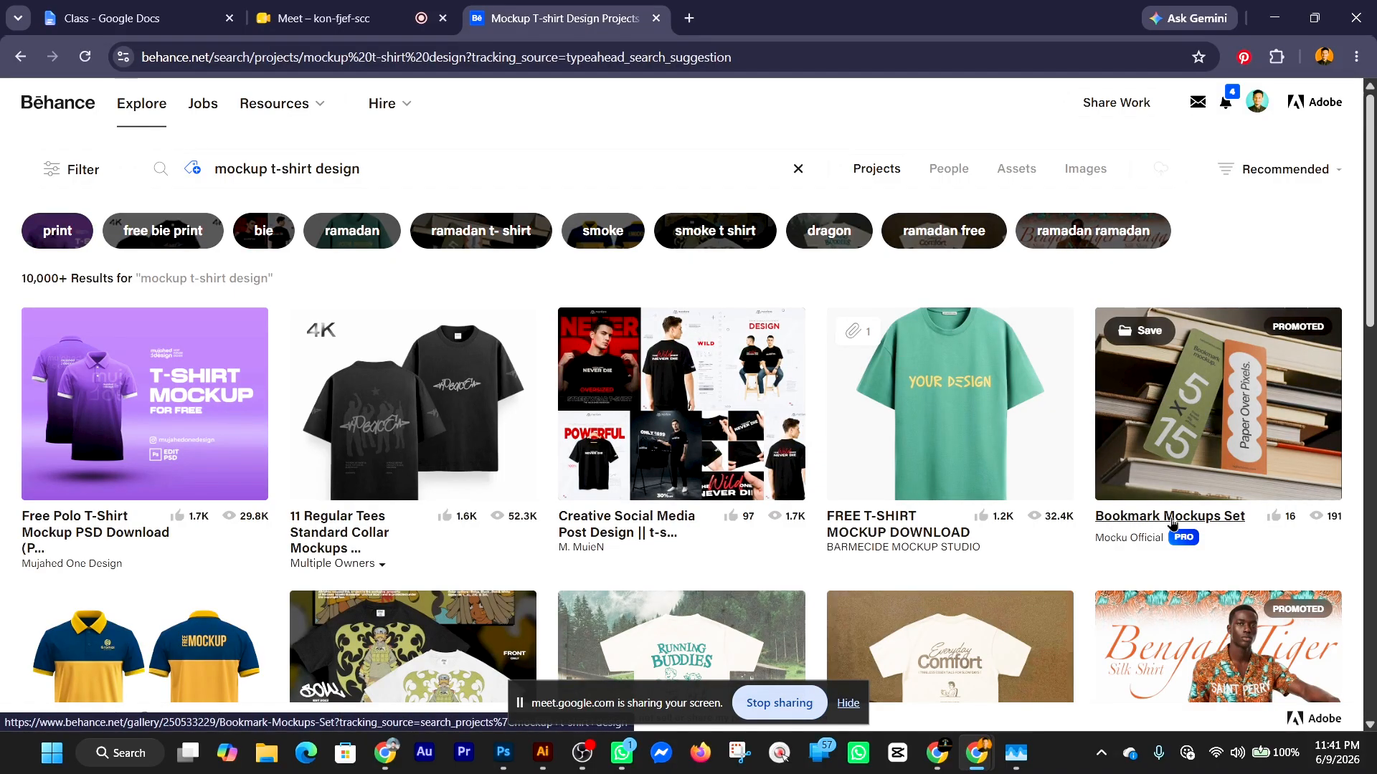
pyautogui.rightClick(751, 412)
pyautogui.click(825, 435)
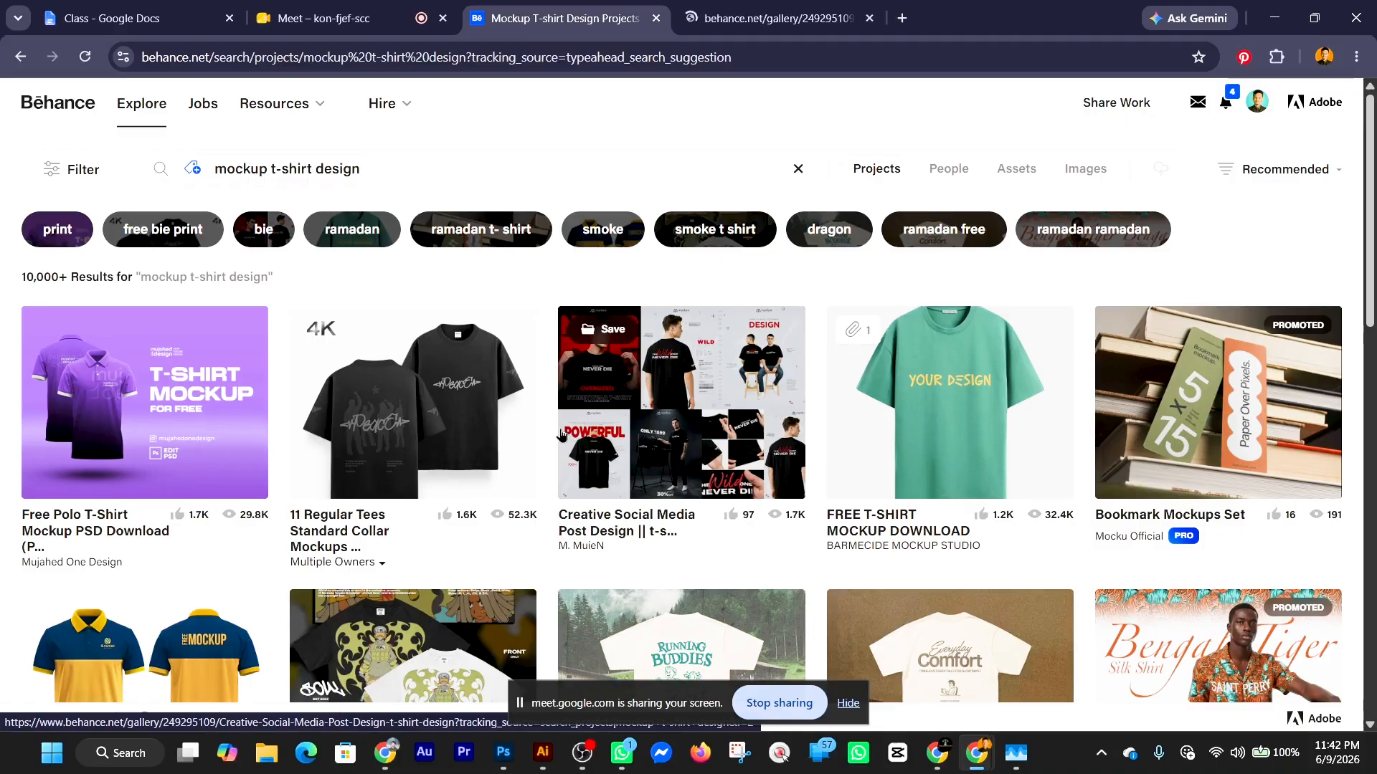
# Browse the "mockup t-shirt design" results and open the (1 FREE) 8 Premium Oversized T-Shirt Mockups project in a new tab.
pyautogui.scroll(-2, 561, 434)
pyautogui.scroll(-2, 561, 434)
pyautogui.scroll(-10, 561, 434)
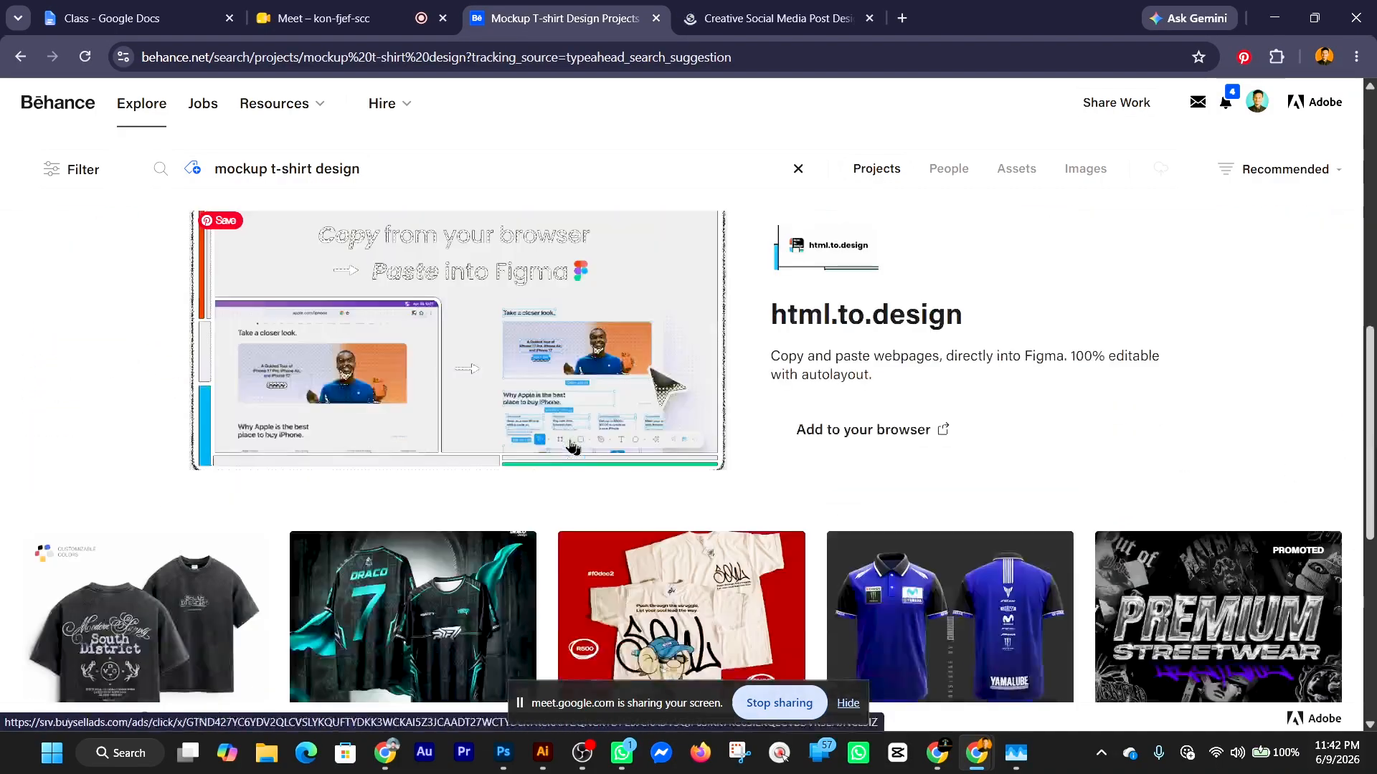
pyautogui.scroll(-3, 683, 466)
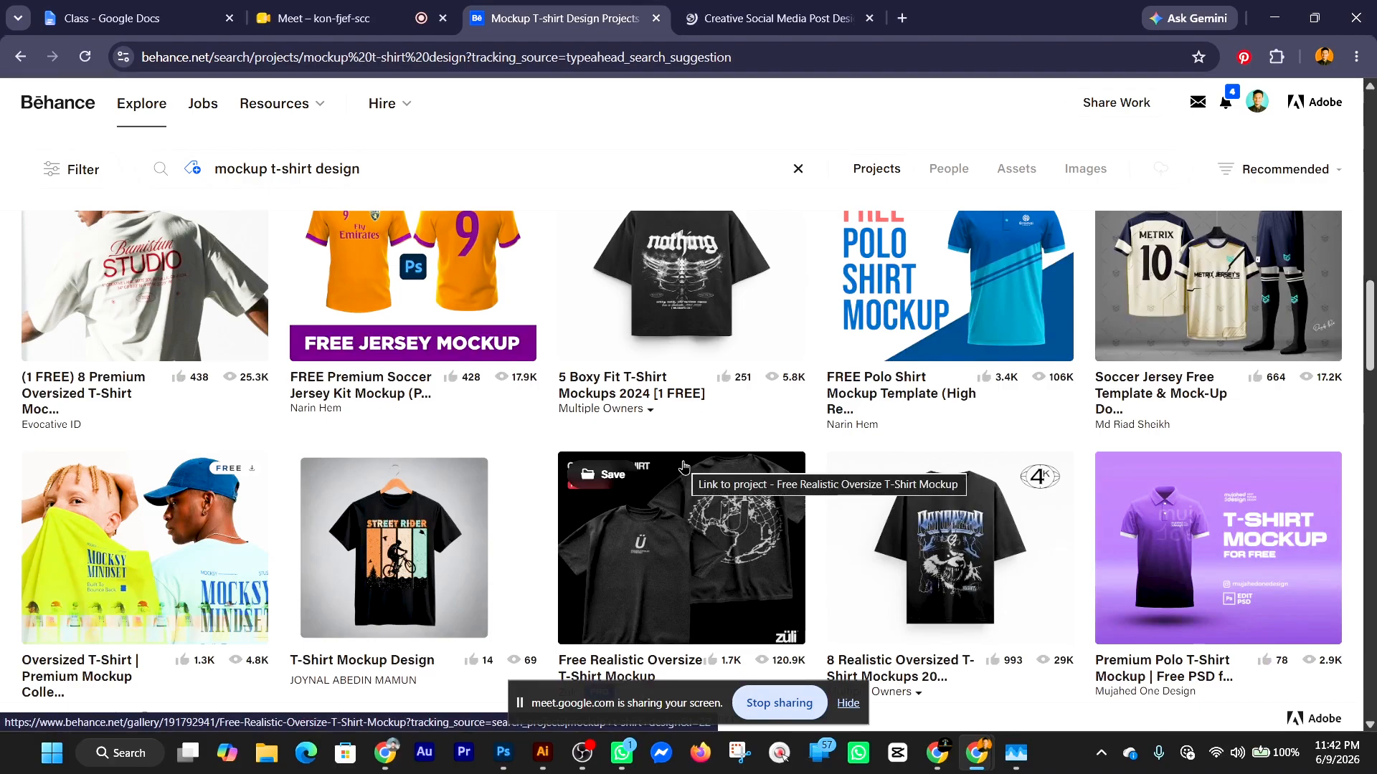
pyautogui.scroll(-4, 433, 466)
pyautogui.scroll(1, 432, 466)
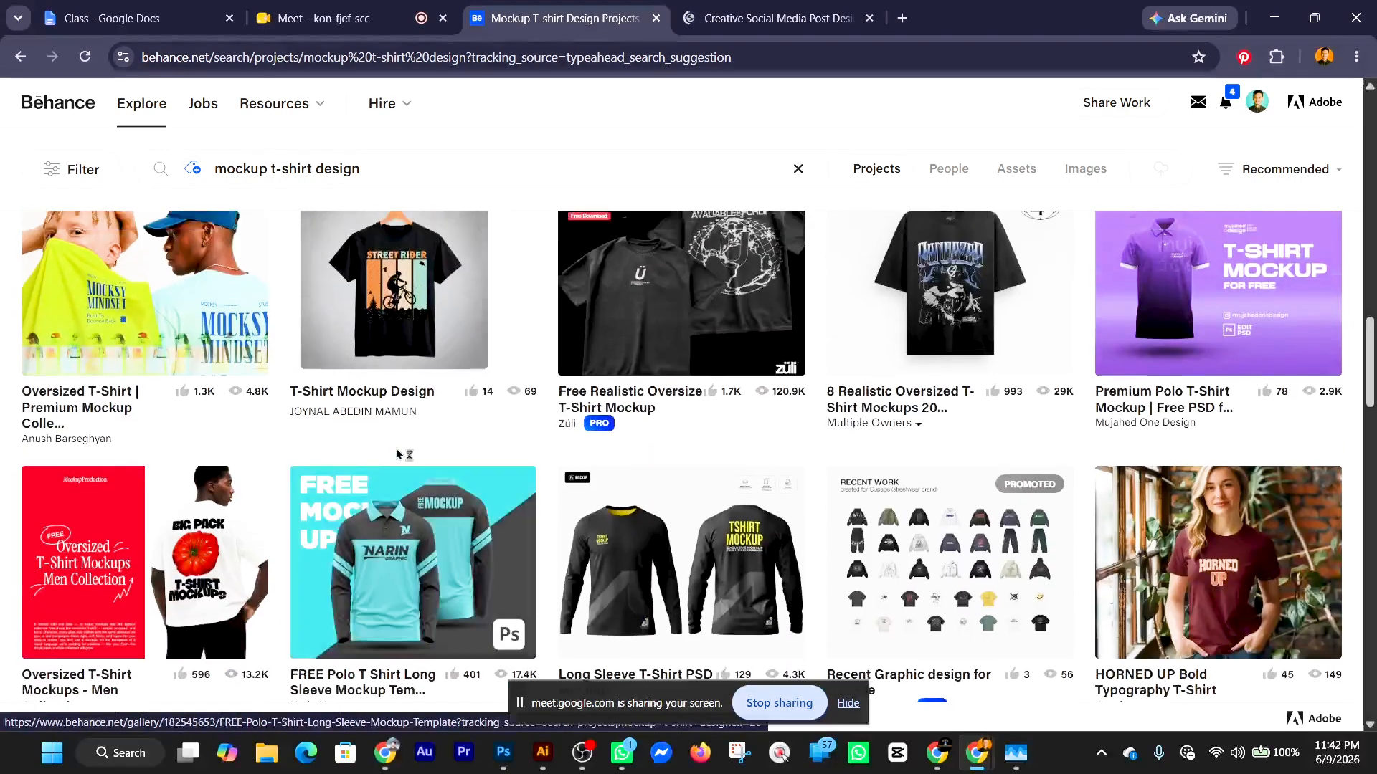
pyautogui.scroll(2, 401, 455)
pyautogui.scroll(2, 385, 452)
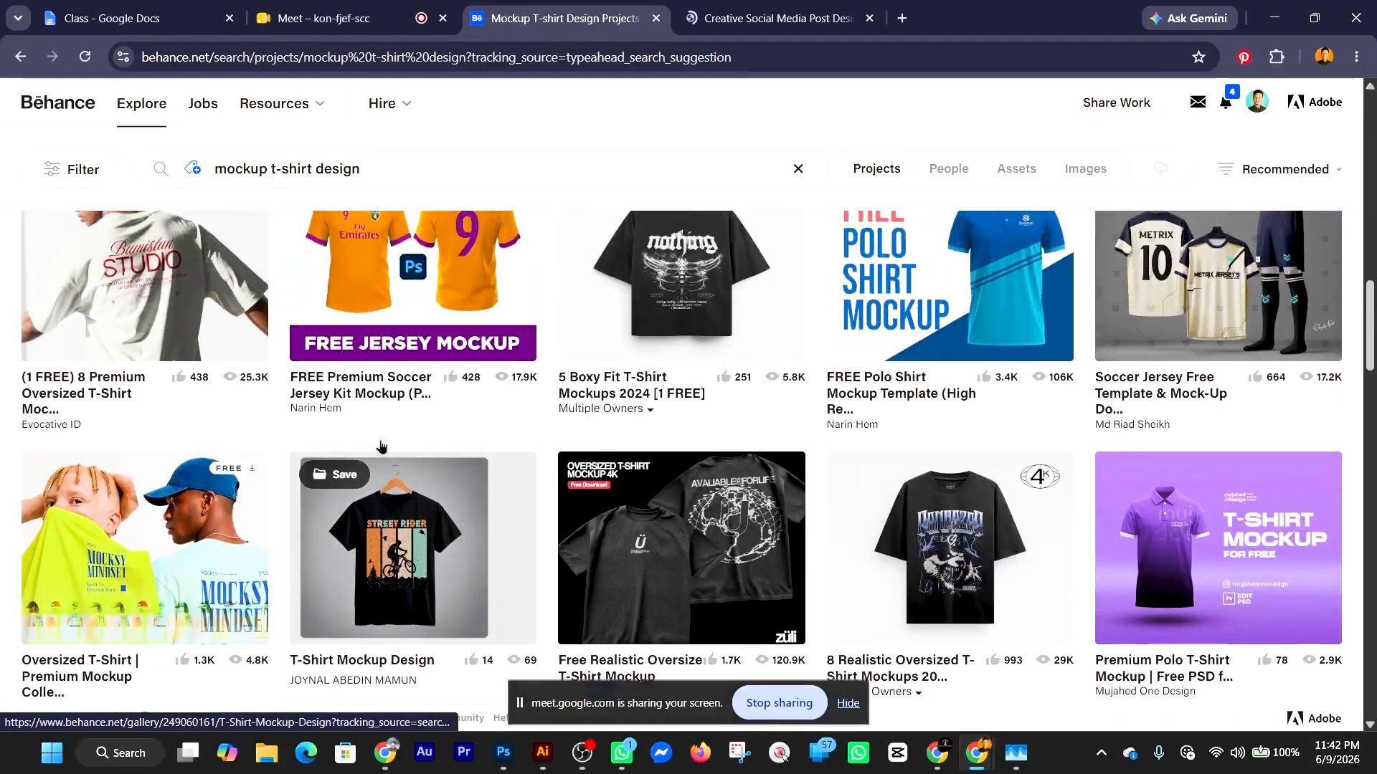
pyautogui.rightClick(162, 392)
pyautogui.click(263, 412)
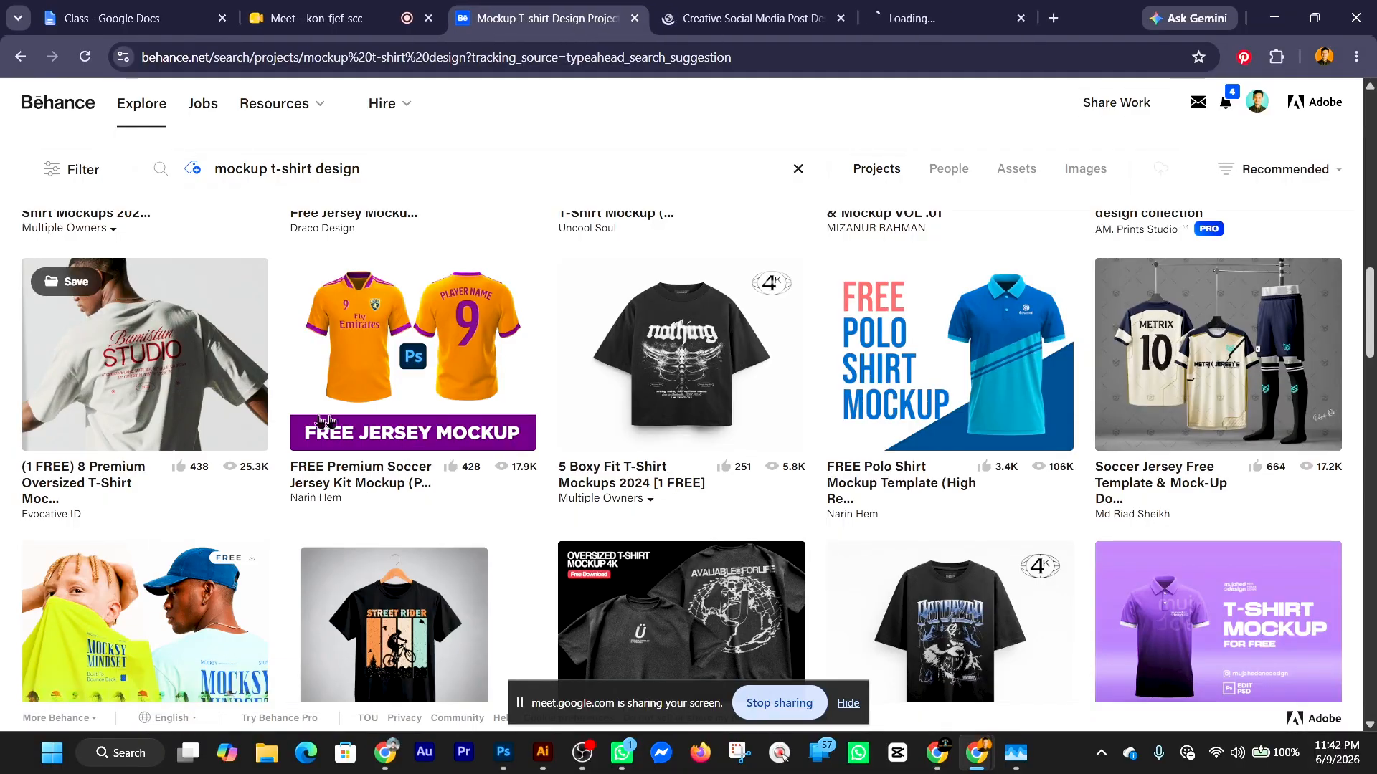
# Look through further "mockup t-shirt design" results for more reference T-shirt mockups.
pyautogui.scroll(-5, 458, 427)
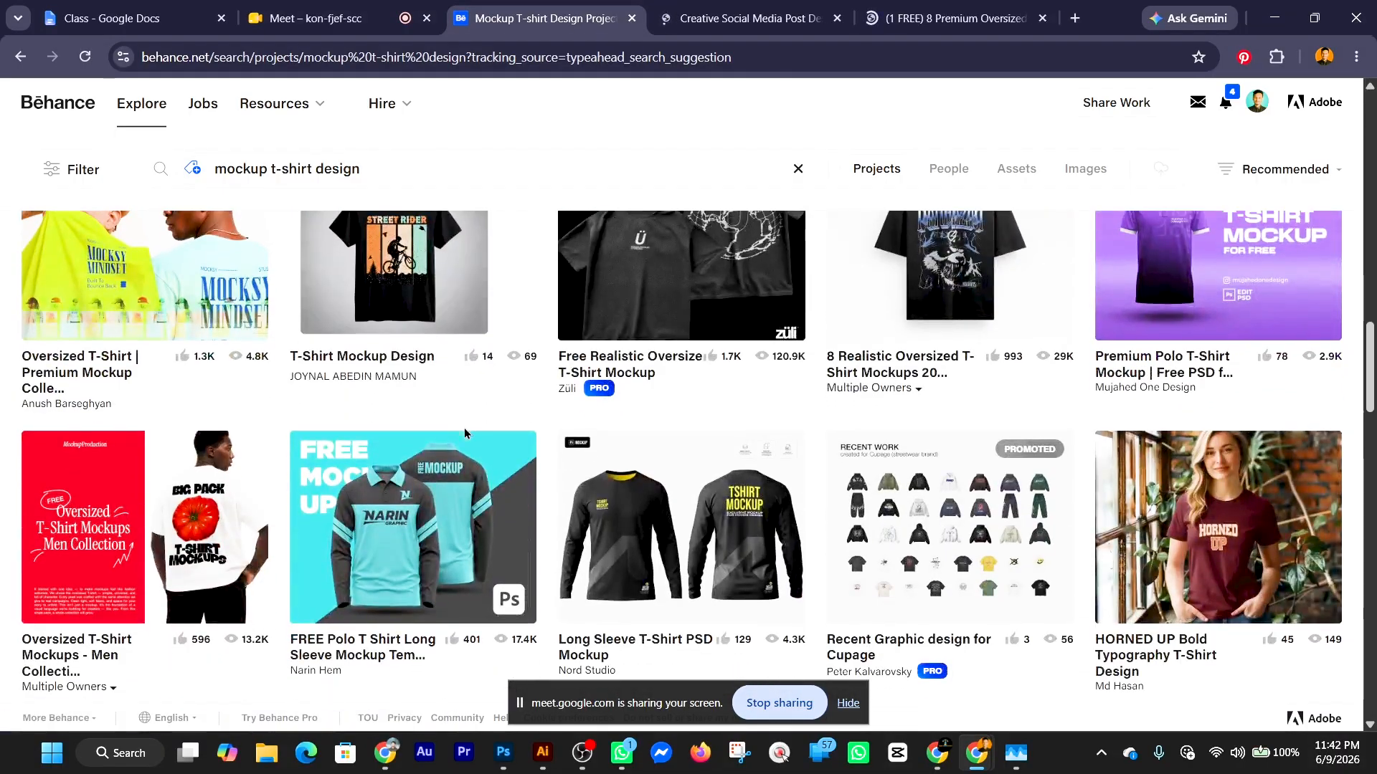
pyautogui.scroll(3, 464, 432)
pyautogui.scroll(-7, 572, 511)
pyautogui.scroll(-8, 572, 511)
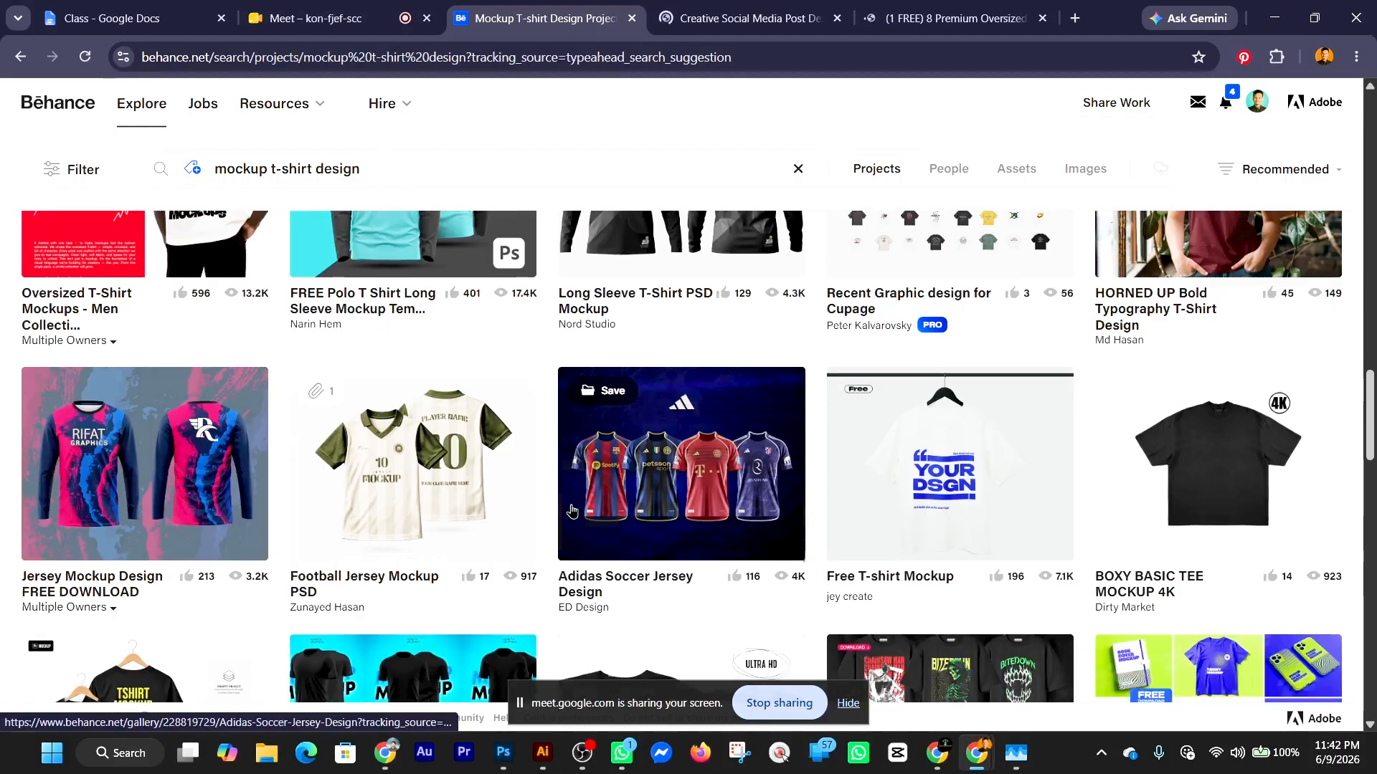
pyautogui.scroll(-10, 571, 510)
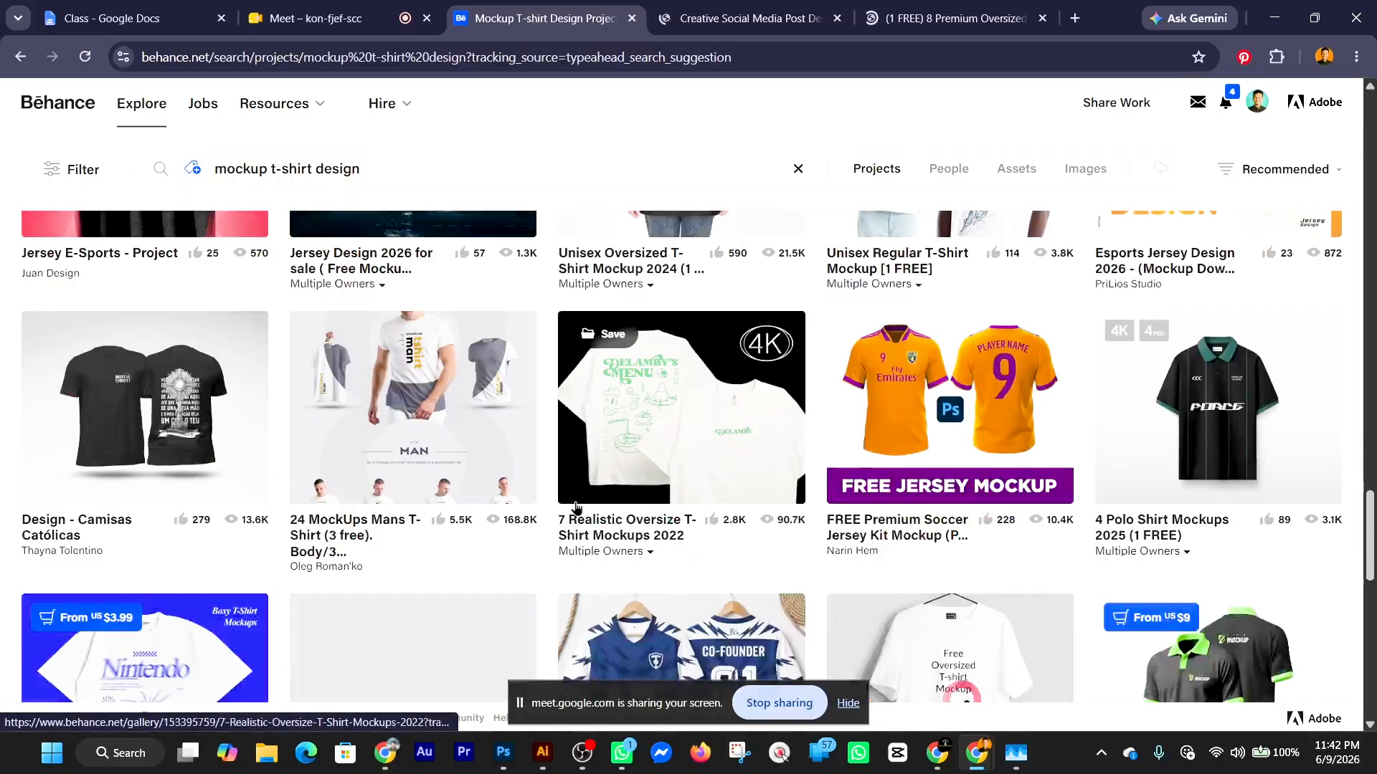
pyautogui.scroll(-3, 580, 507)
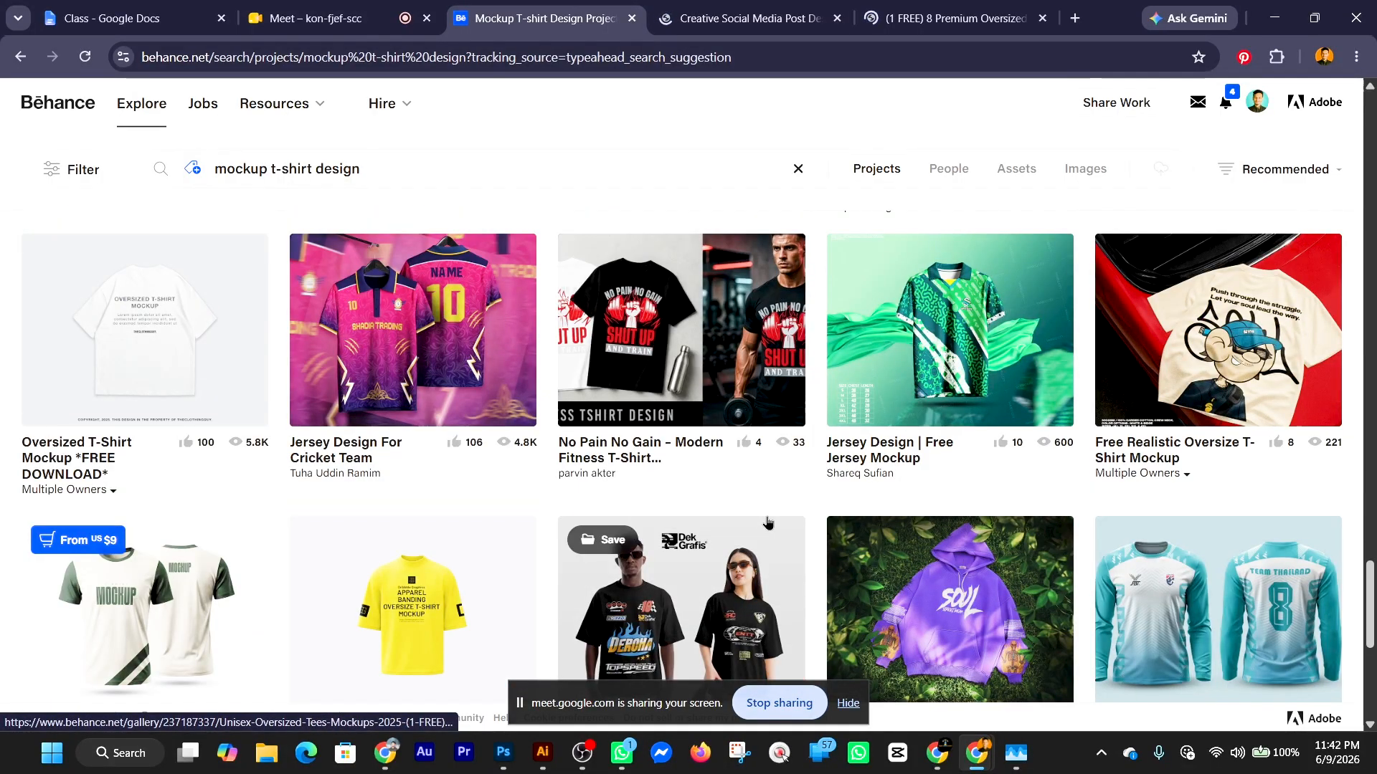
pyautogui.scroll(-7, 767, 521)
pyautogui.scroll(-2, 768, 522)
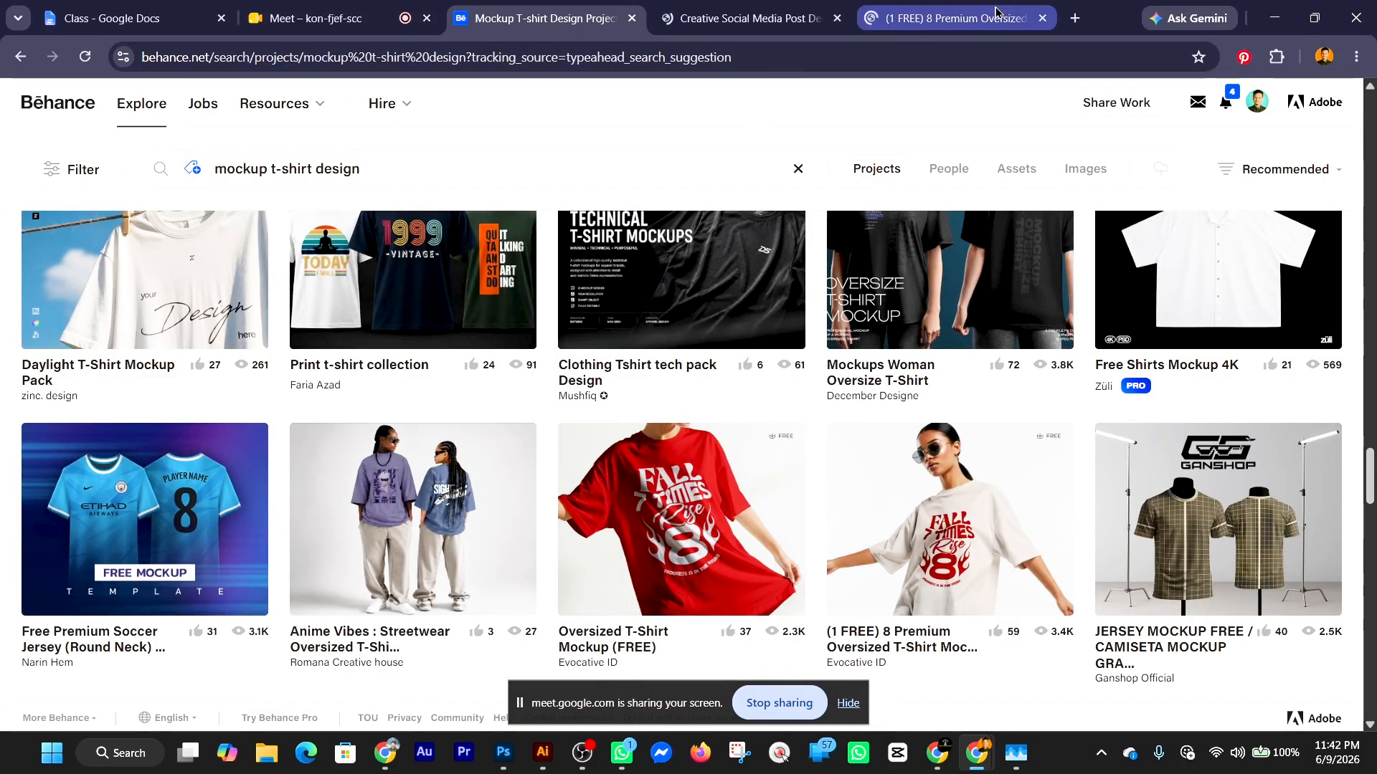
# Switch to the 8 Premium Oversized T-Shirt Mockups project and examine its opening collage of models in red and white shirts.
pyautogui.click(944, 13)
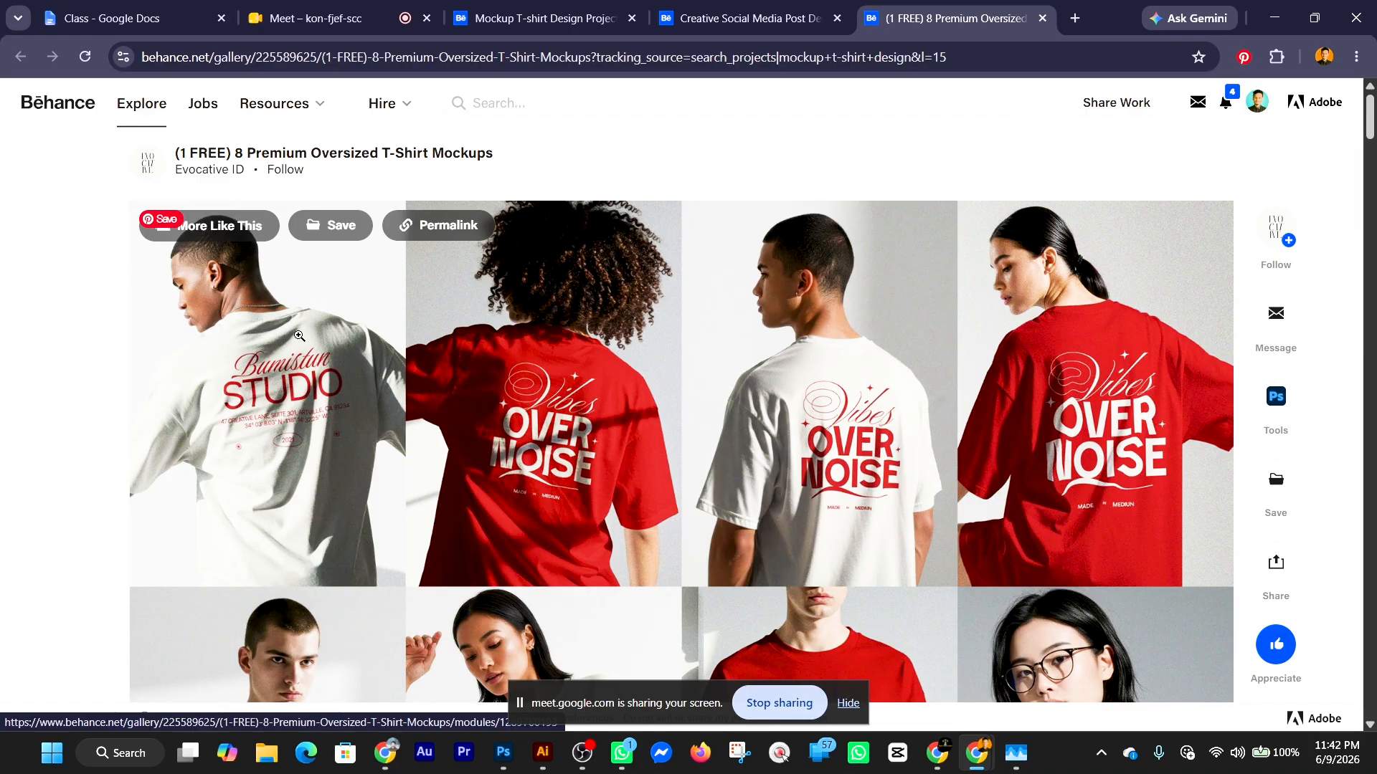
pyautogui.scroll(-4, 298, 337)
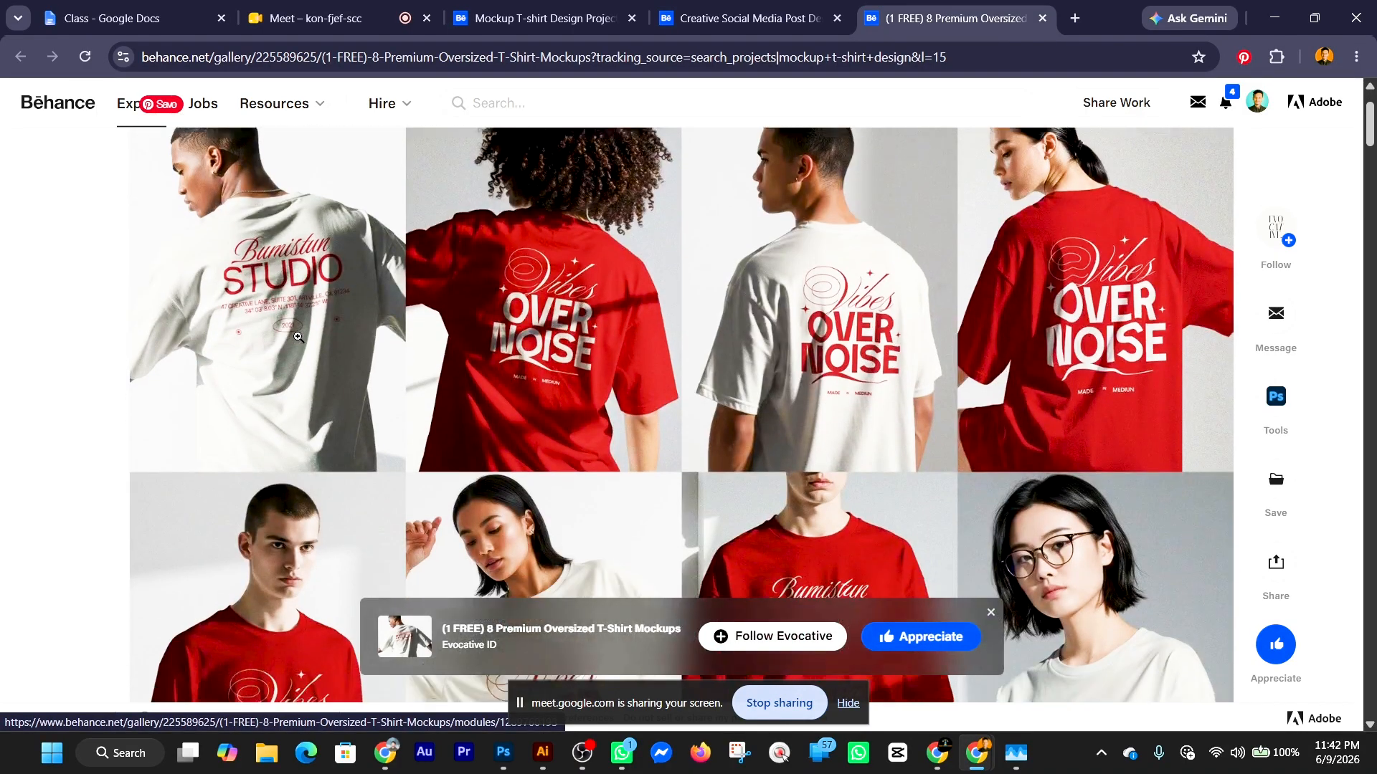
pyautogui.scroll(-1, 298, 336)
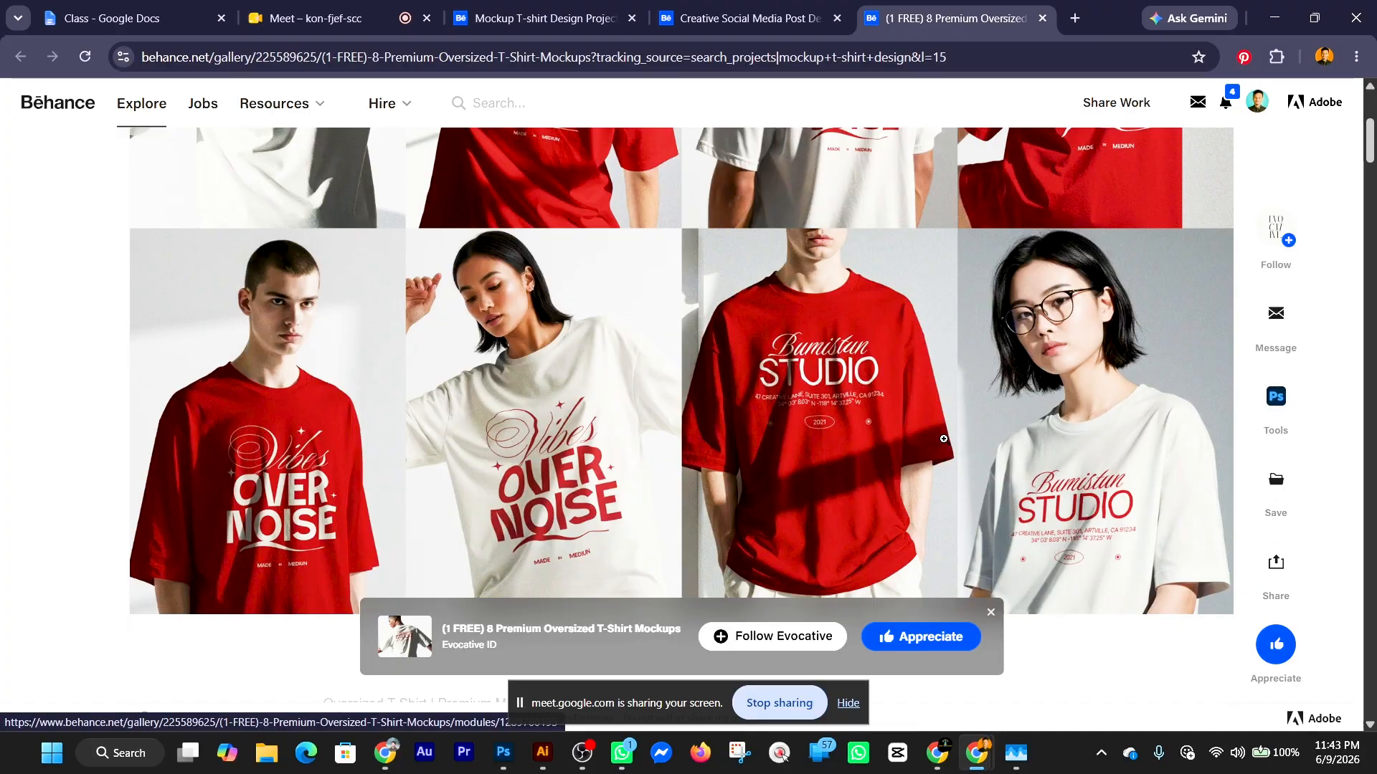
pyautogui.scroll(-1, 957, 444)
pyautogui.scroll(2, 957, 444)
pyautogui.scroll(-1, 957, 444)
pyautogui.scroll(-2, 542, 420)
pyautogui.scroll(-3, 534, 420)
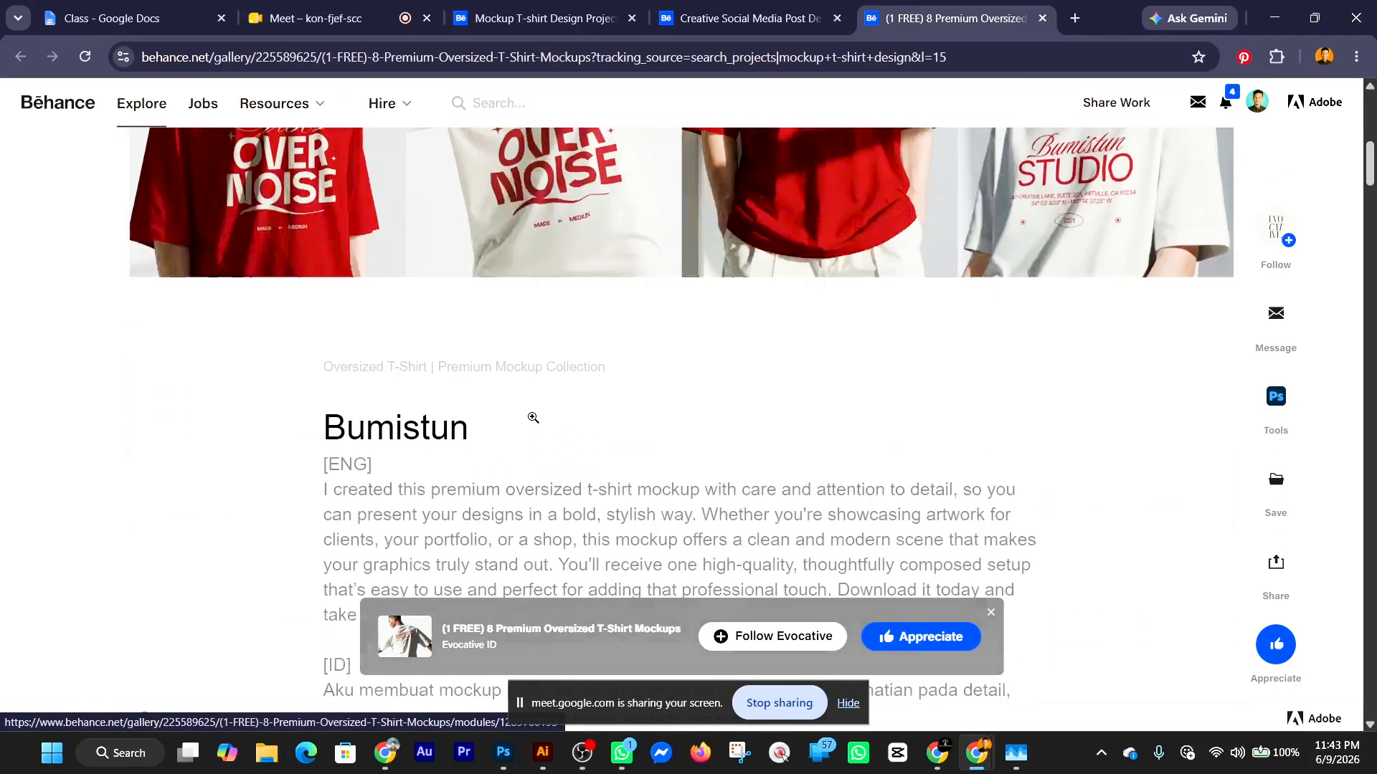
# Examine the project's large mockup images and its closing thumbnail grid, down to the download link.
pyautogui.scroll(-15, 534, 423)
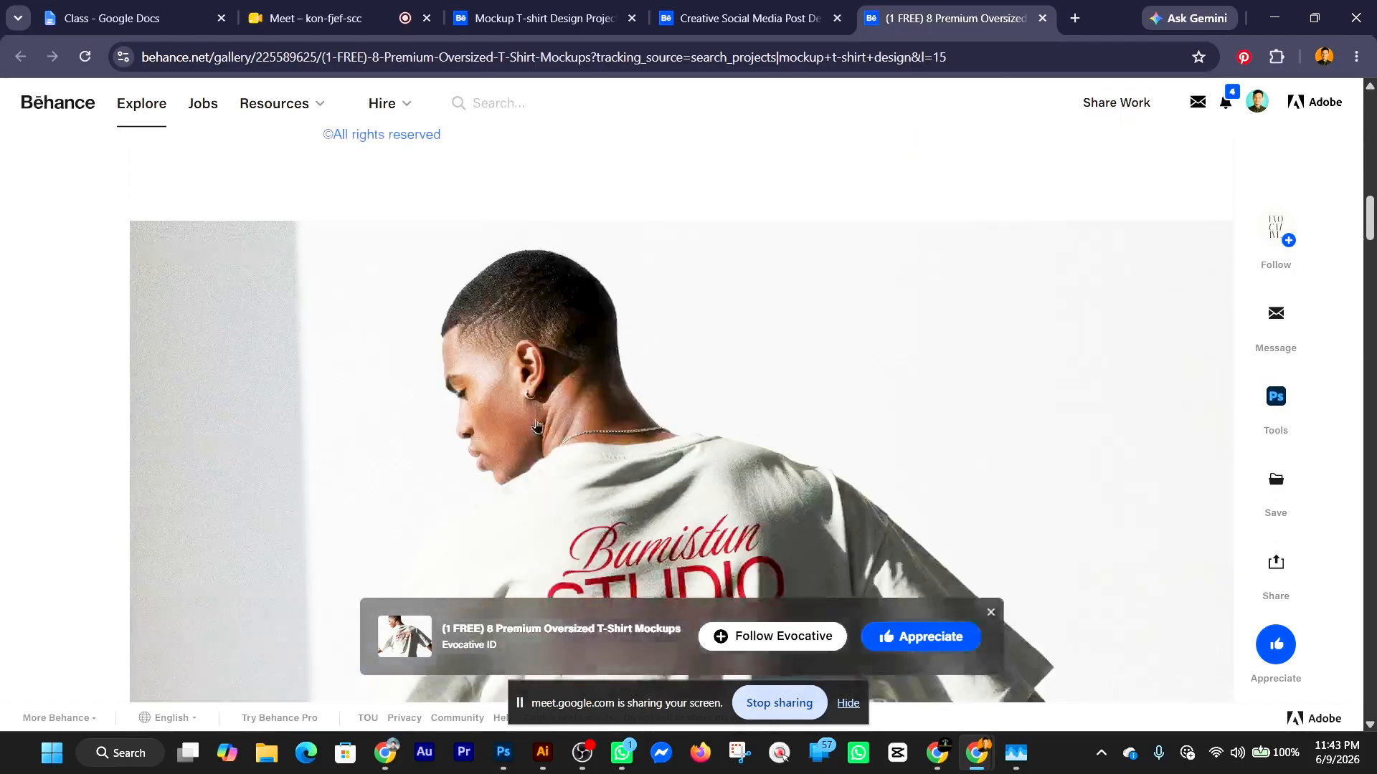
pyautogui.scroll(-3, 545, 425)
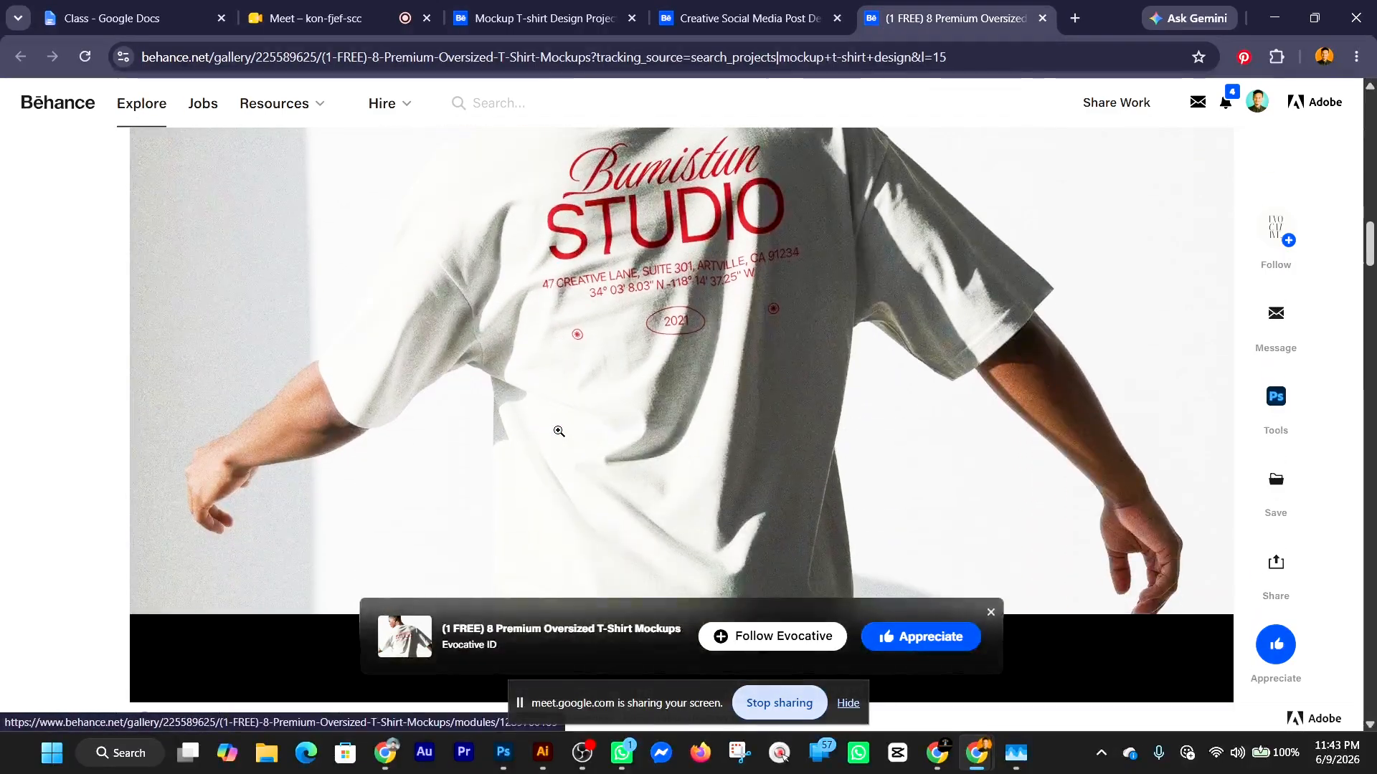
pyautogui.scroll(-12, 559, 431)
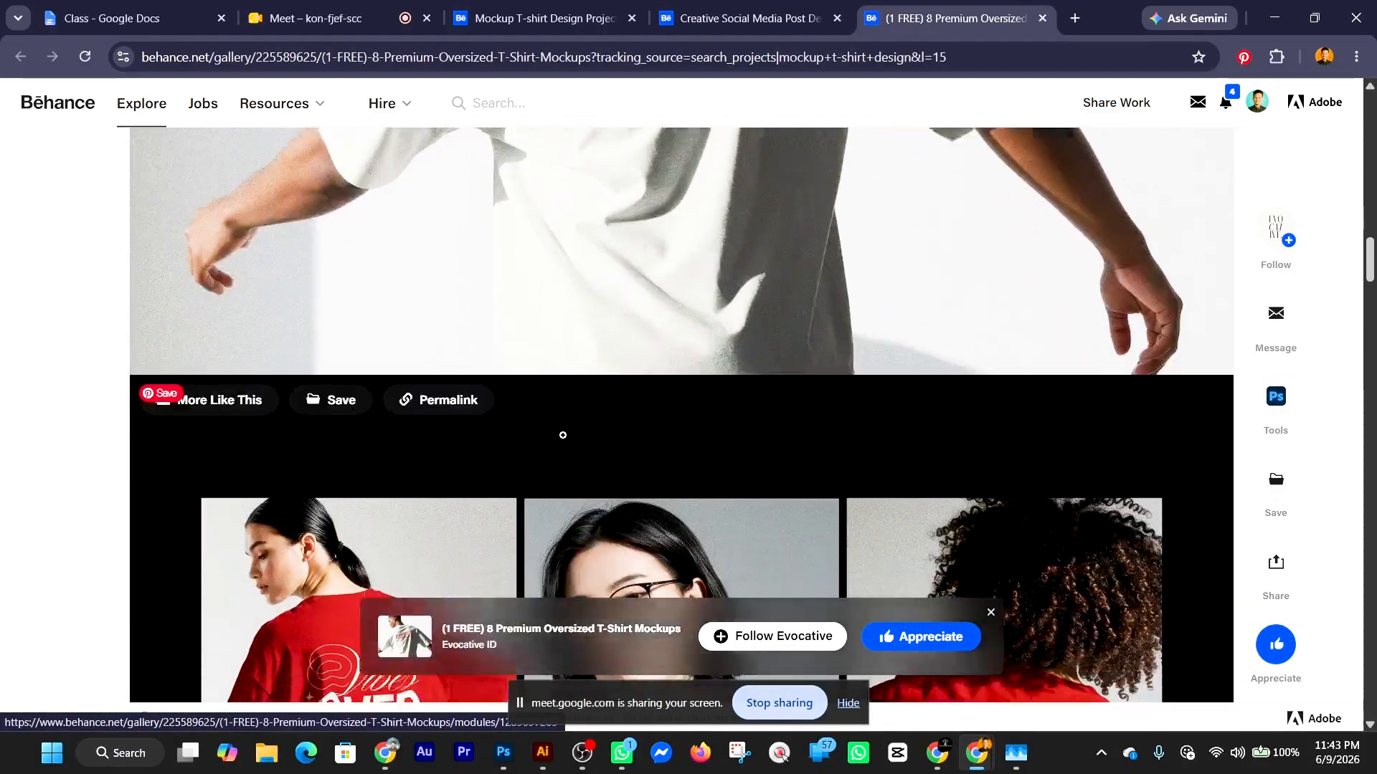
pyautogui.scroll(-8, 563, 434)
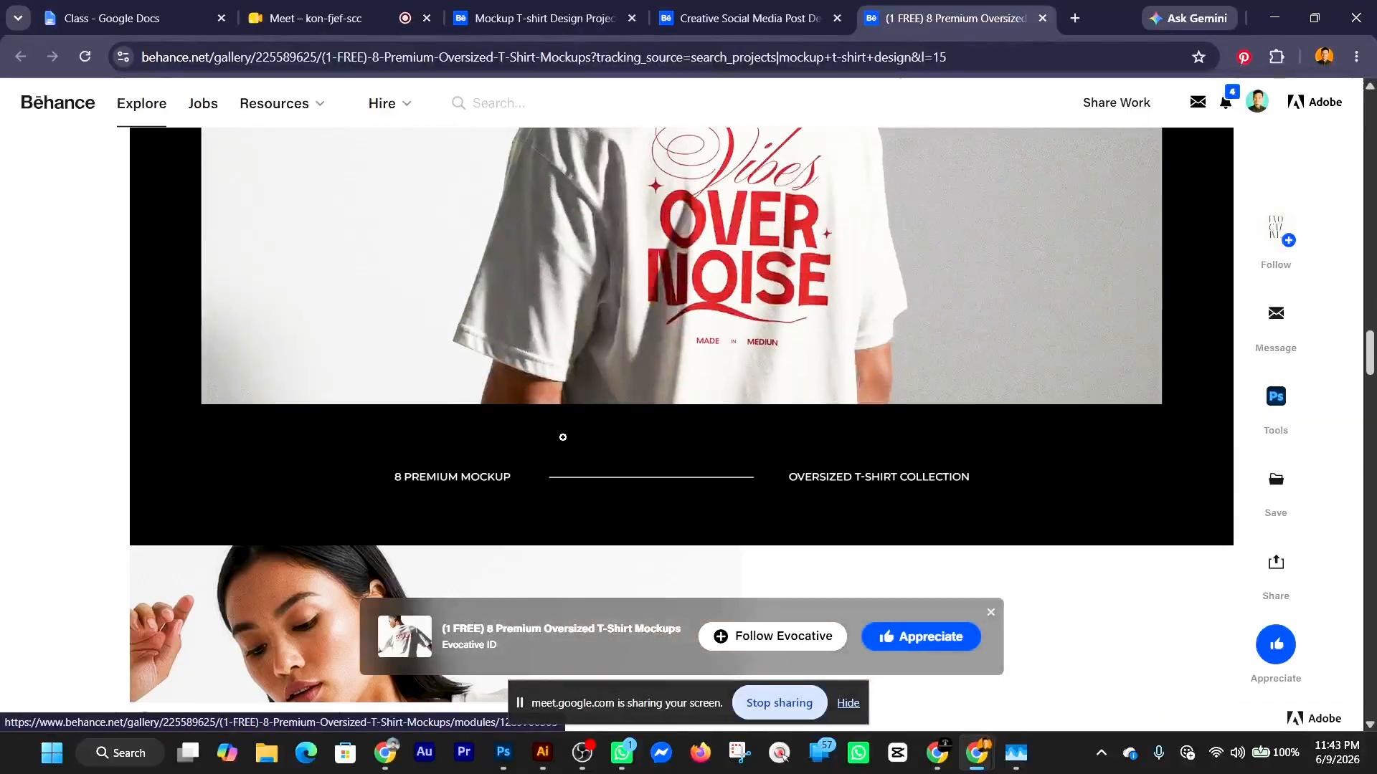
pyautogui.scroll(3, 566, 440)
pyautogui.scroll(-10, 566, 441)
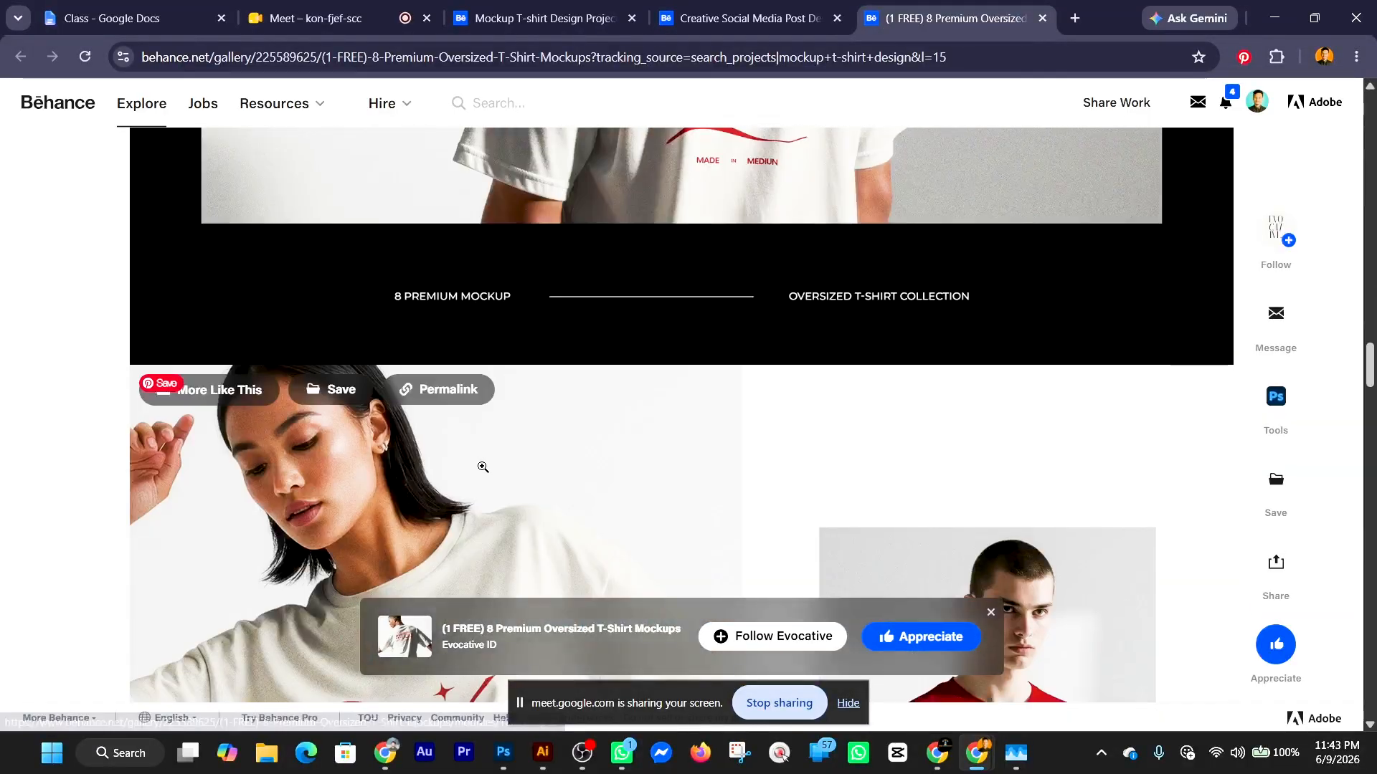
pyautogui.scroll(-5, 495, 462)
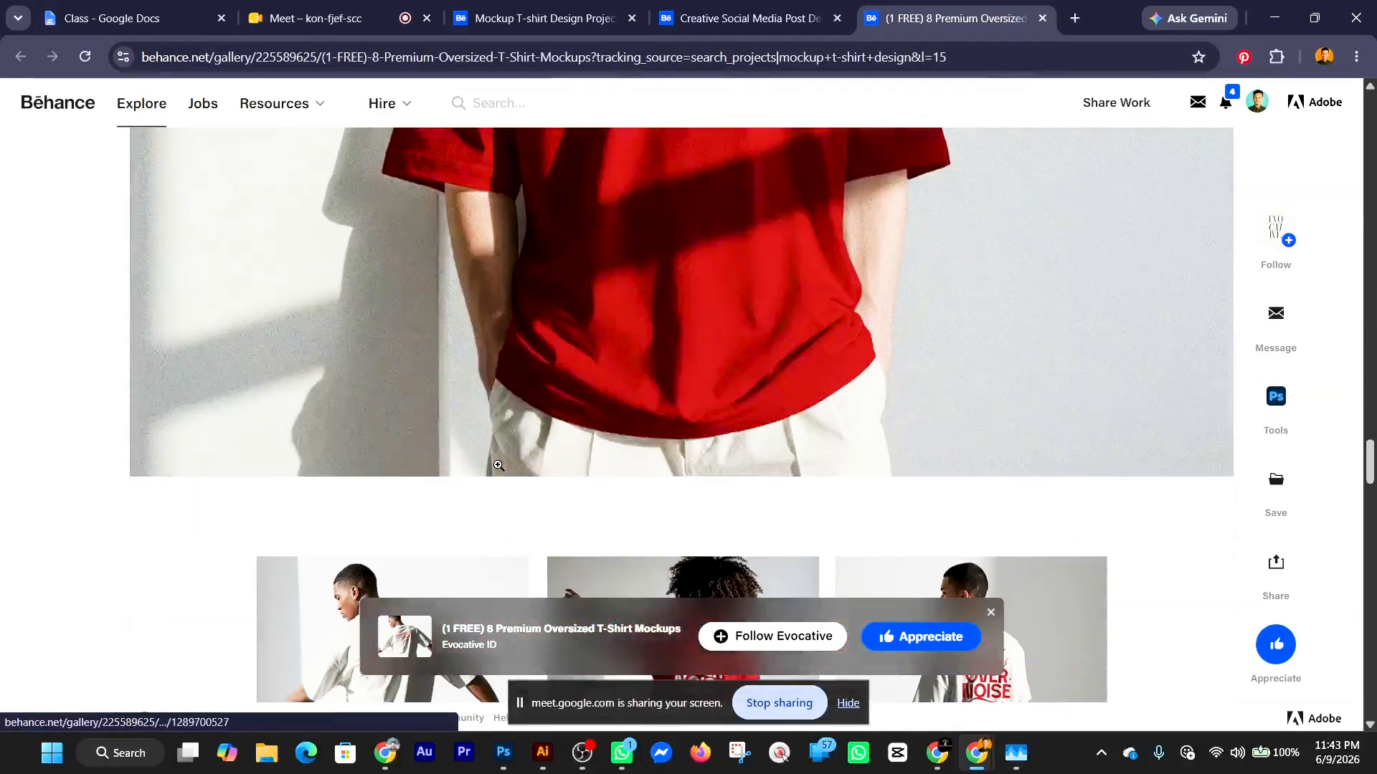
pyautogui.scroll(-10, 459, 414)
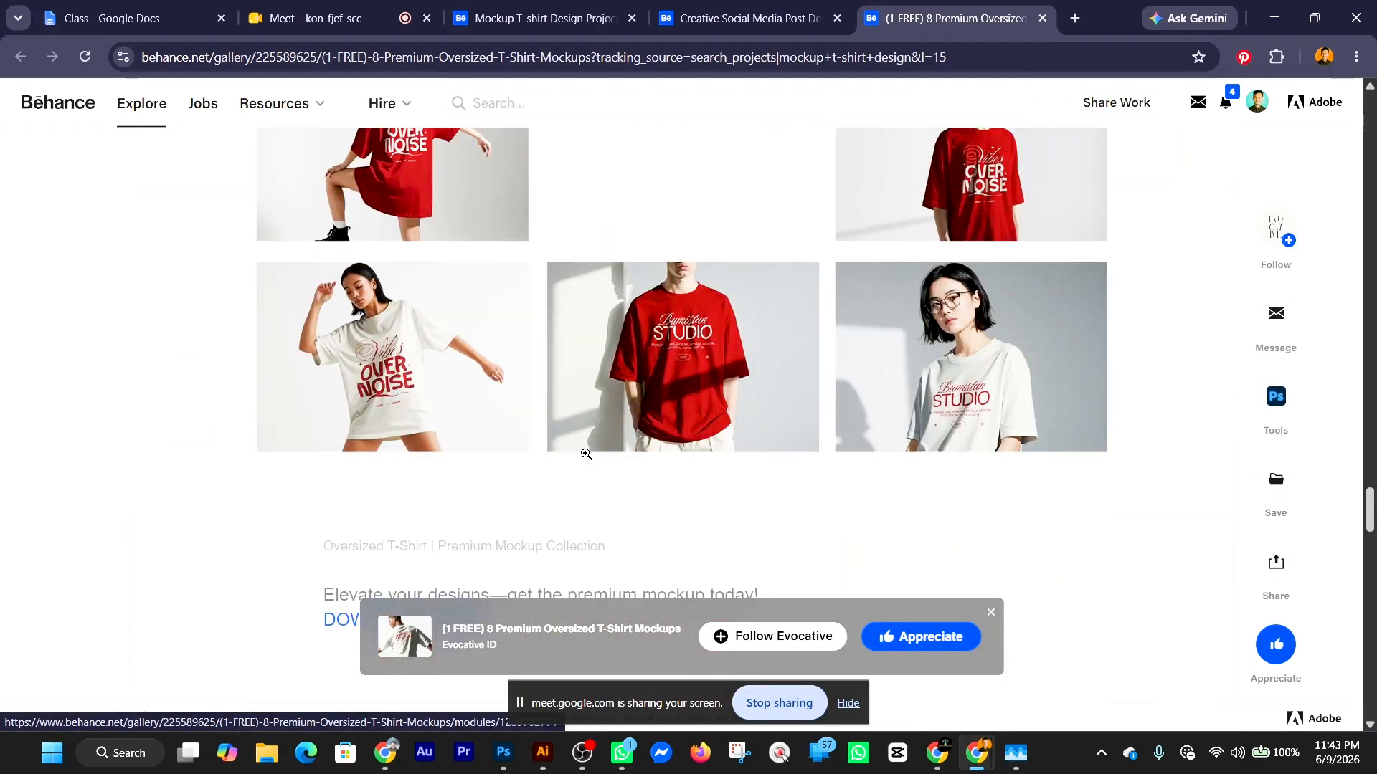
pyautogui.scroll(-4, 586, 454)
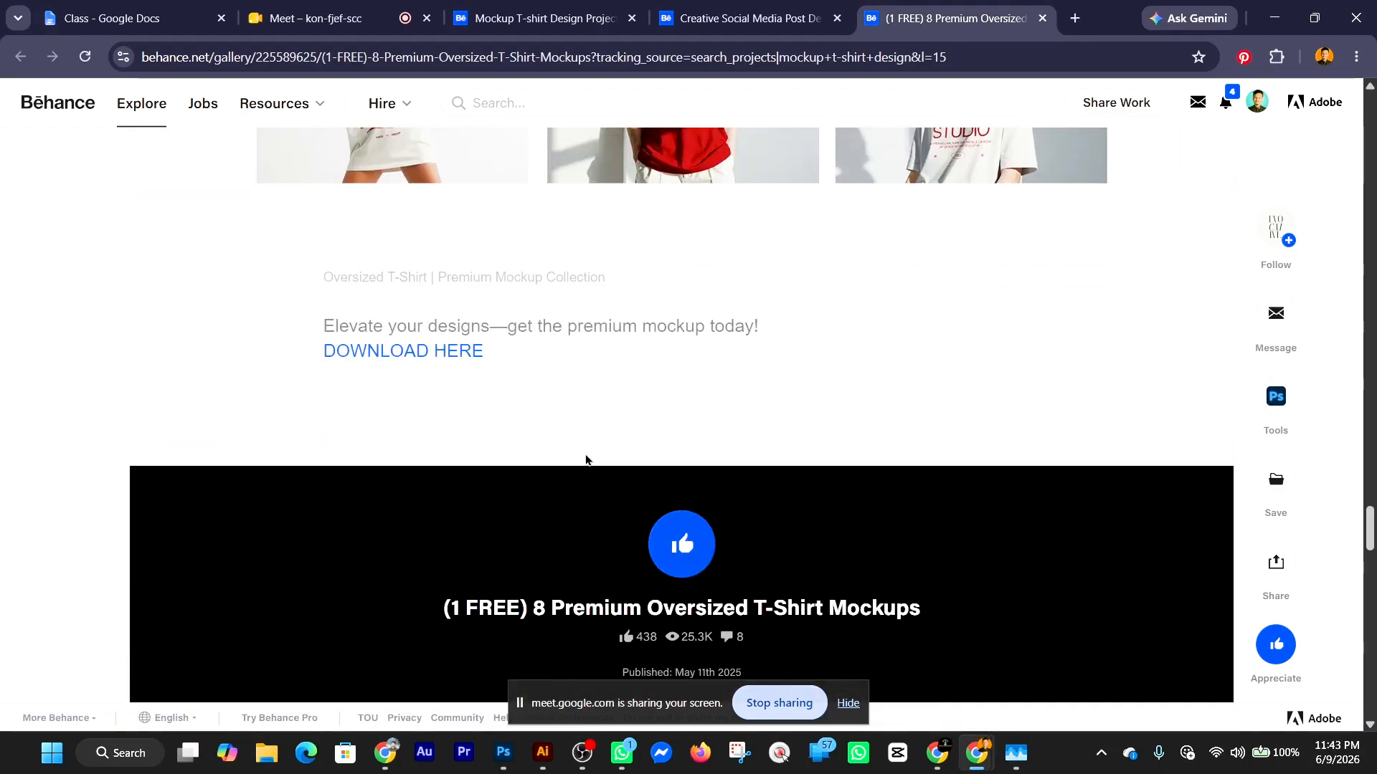
pyautogui.scroll(4, 584, 453)
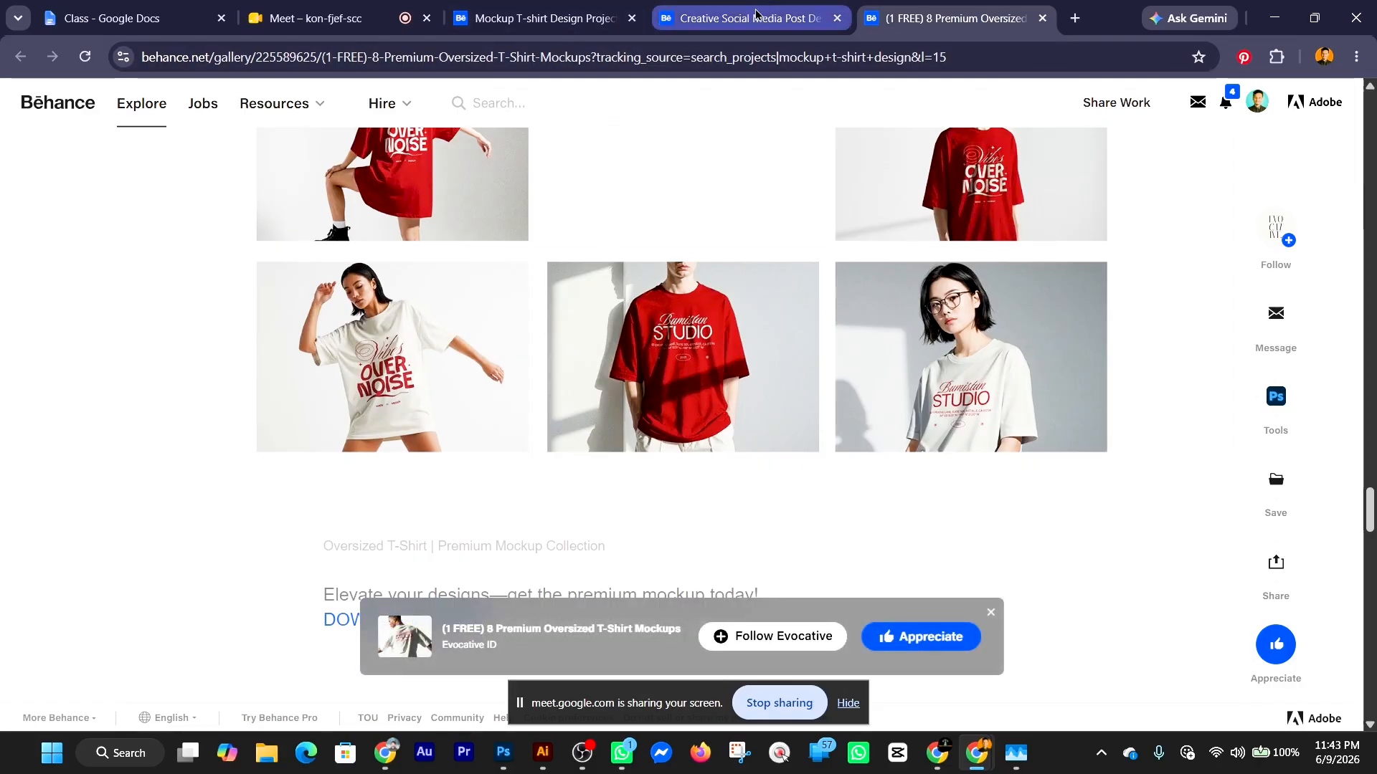
# Bookmark the Creative Social Media Post Design || t-shirt design project in the "Scoal Media Site" folder.
pyautogui.click(746, 18)
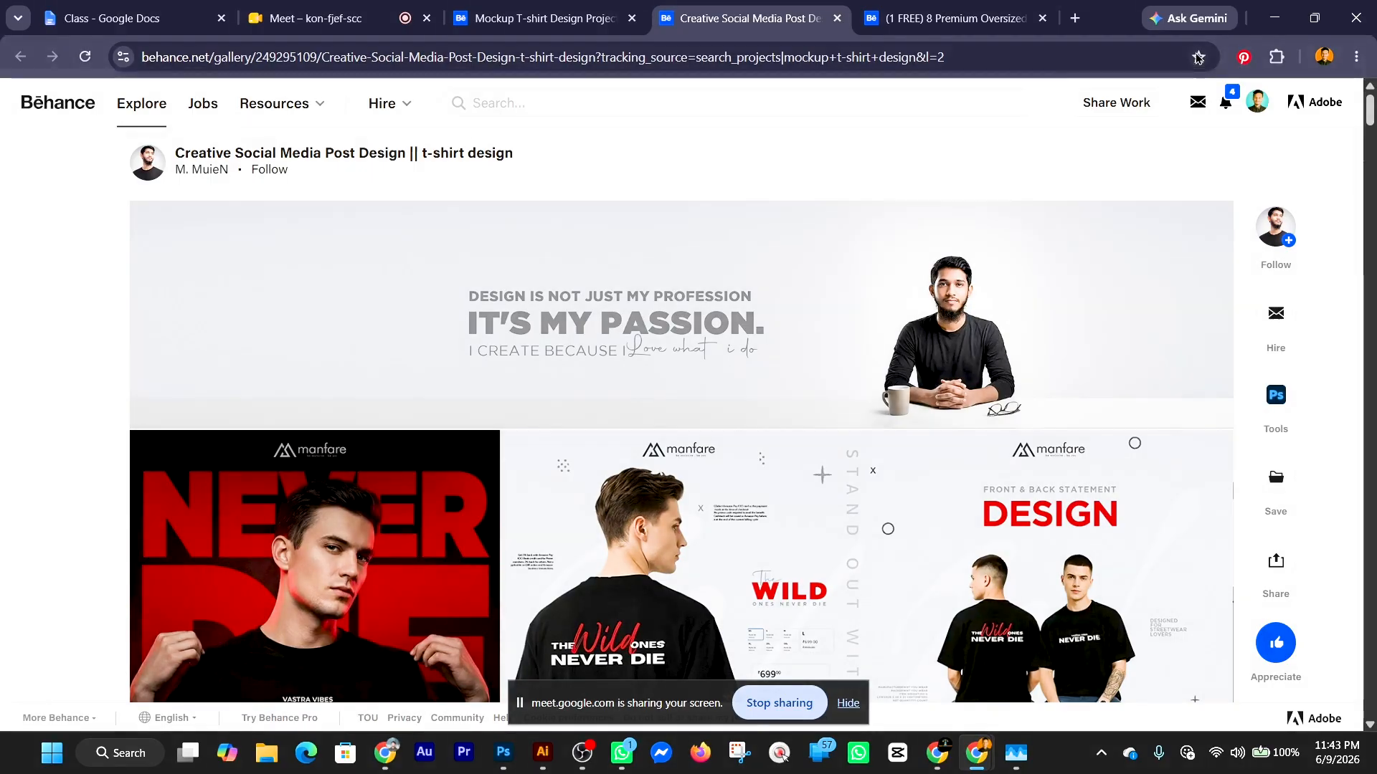
pyautogui.click(1198, 56)
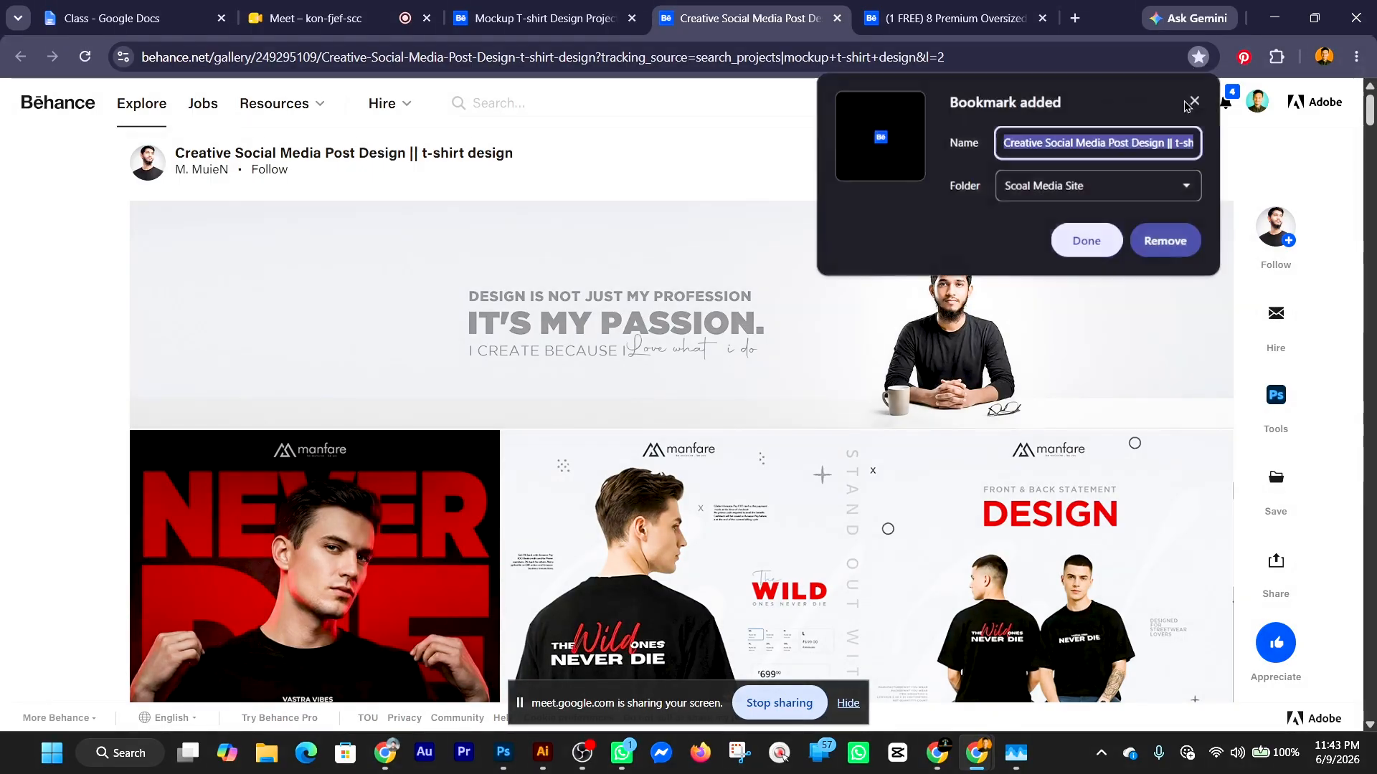
pyautogui.click(1087, 247)
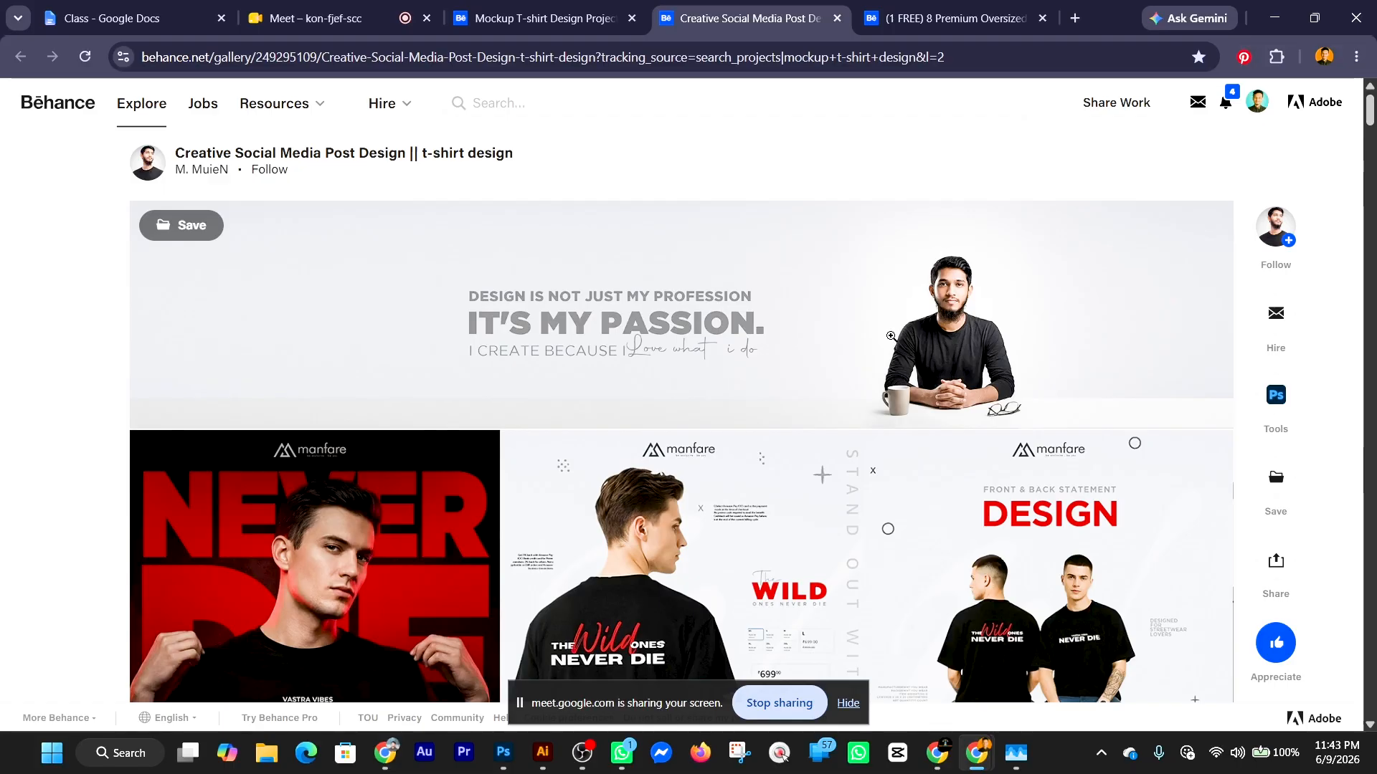
# Examine the black "Never Die" T-shirt posts in the Creative Social Media Post Design project, from the overview collage to the full-size layouts.
pyautogui.scroll(-3, 890, 336)
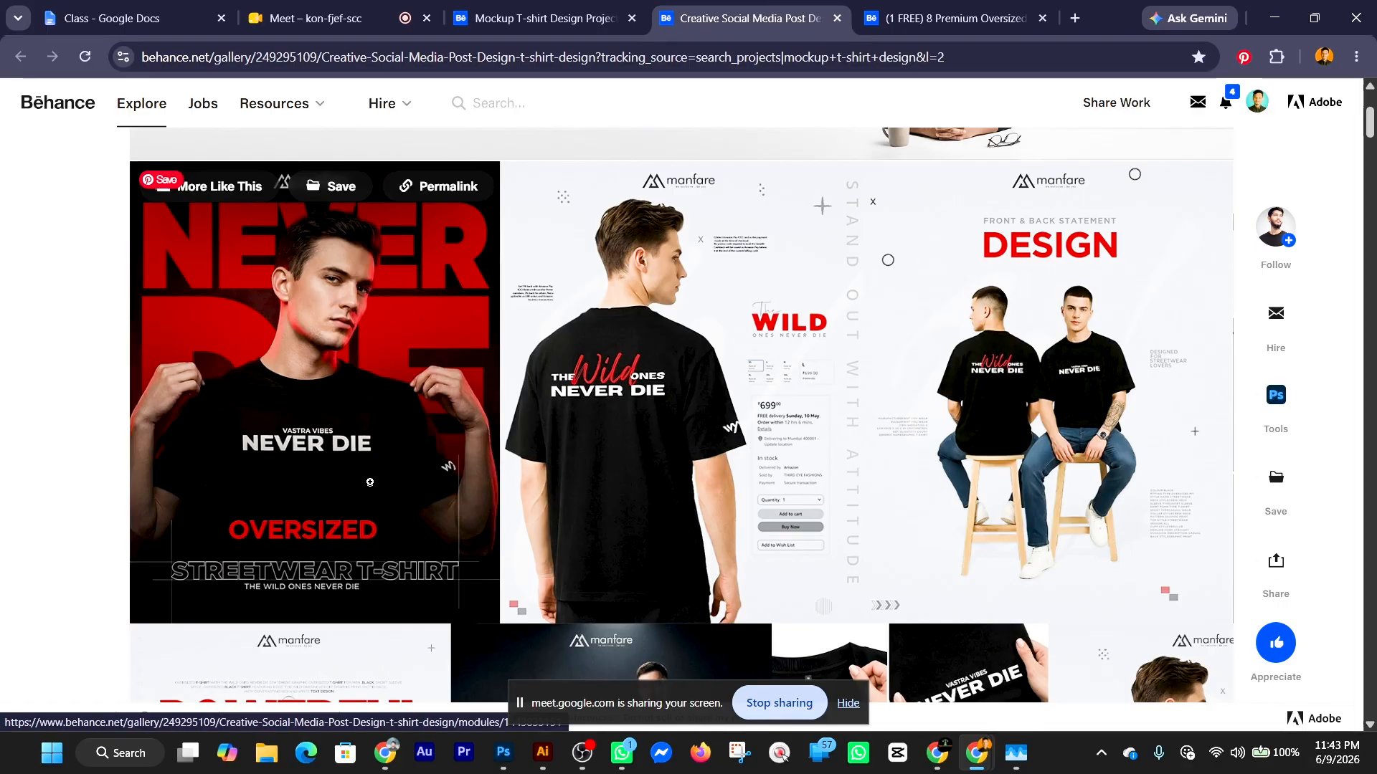
pyautogui.scroll(-3, 470, 436)
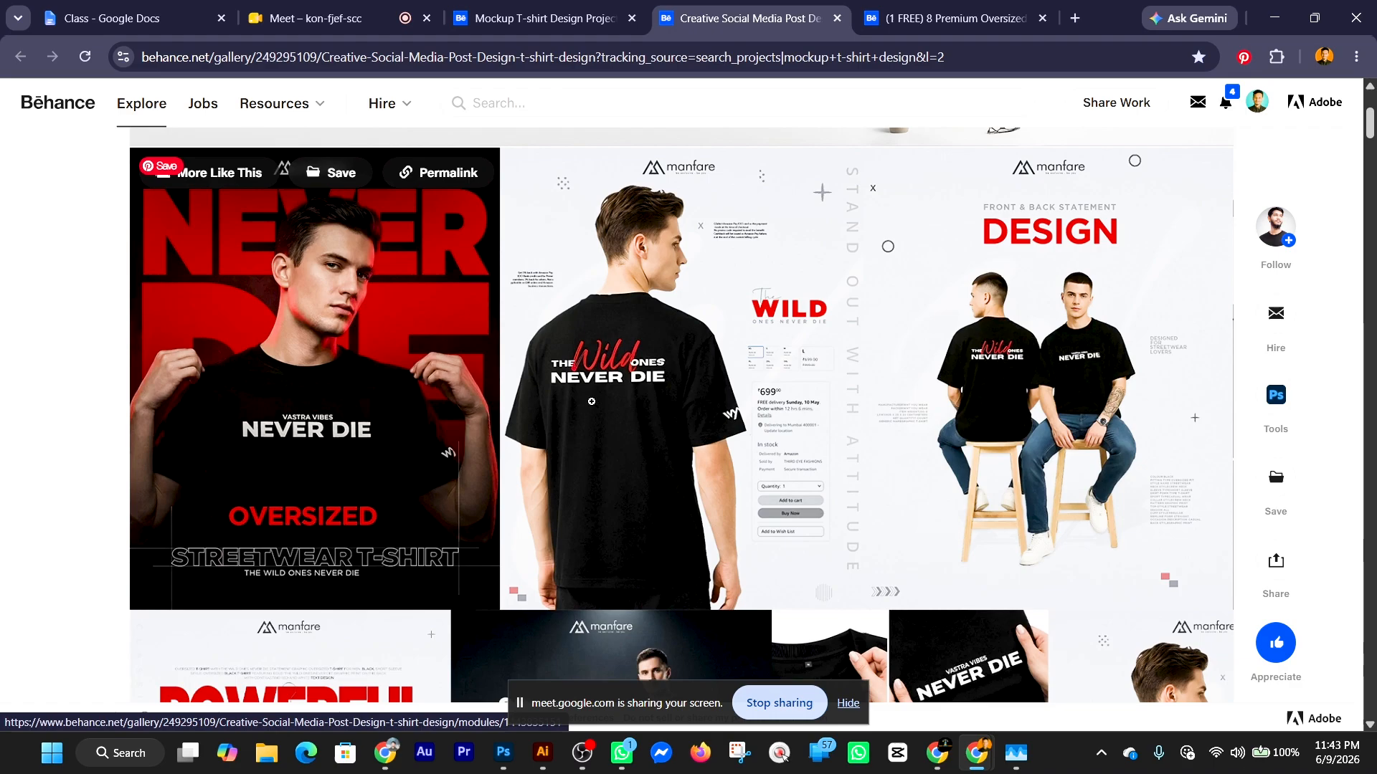
pyautogui.scroll(-7, 636, 424)
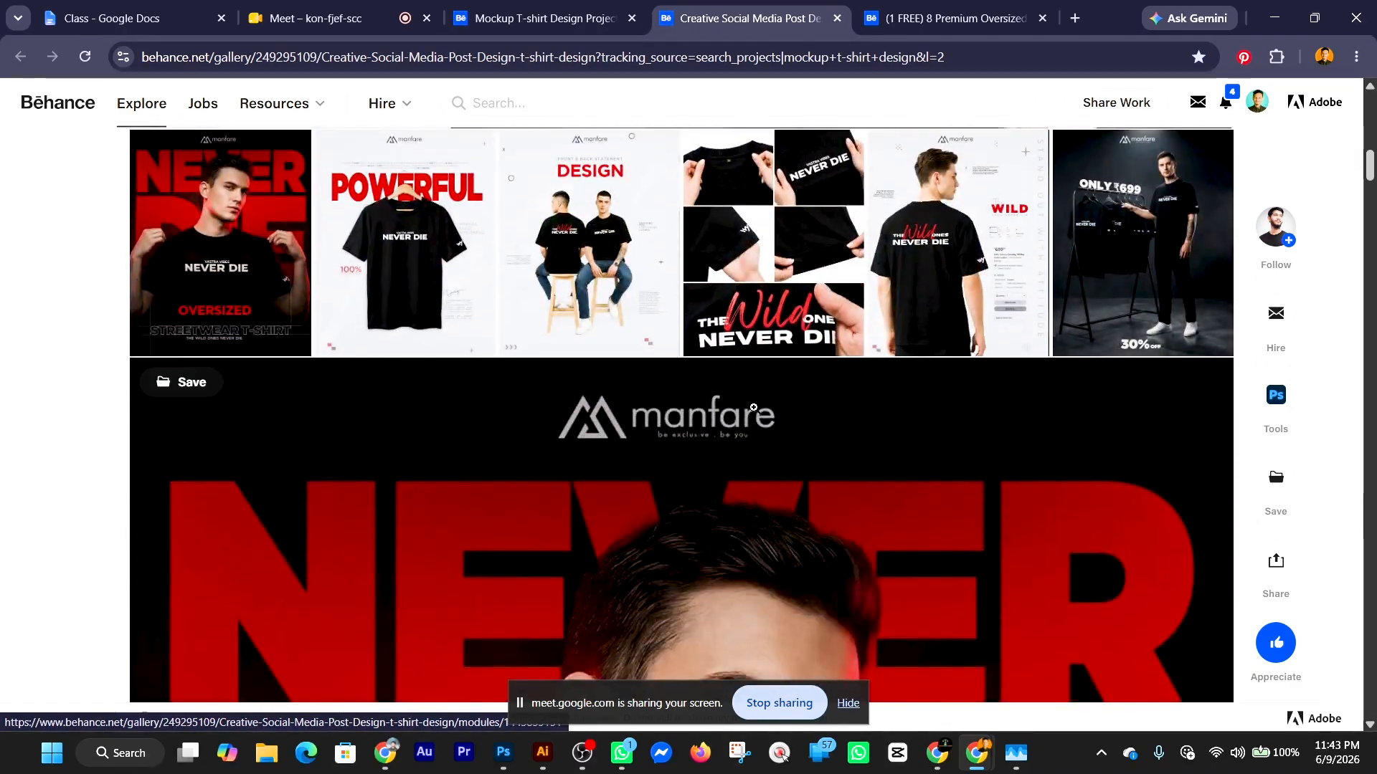
pyautogui.scroll(-2, 717, 415)
pyautogui.scroll(2, 775, 403)
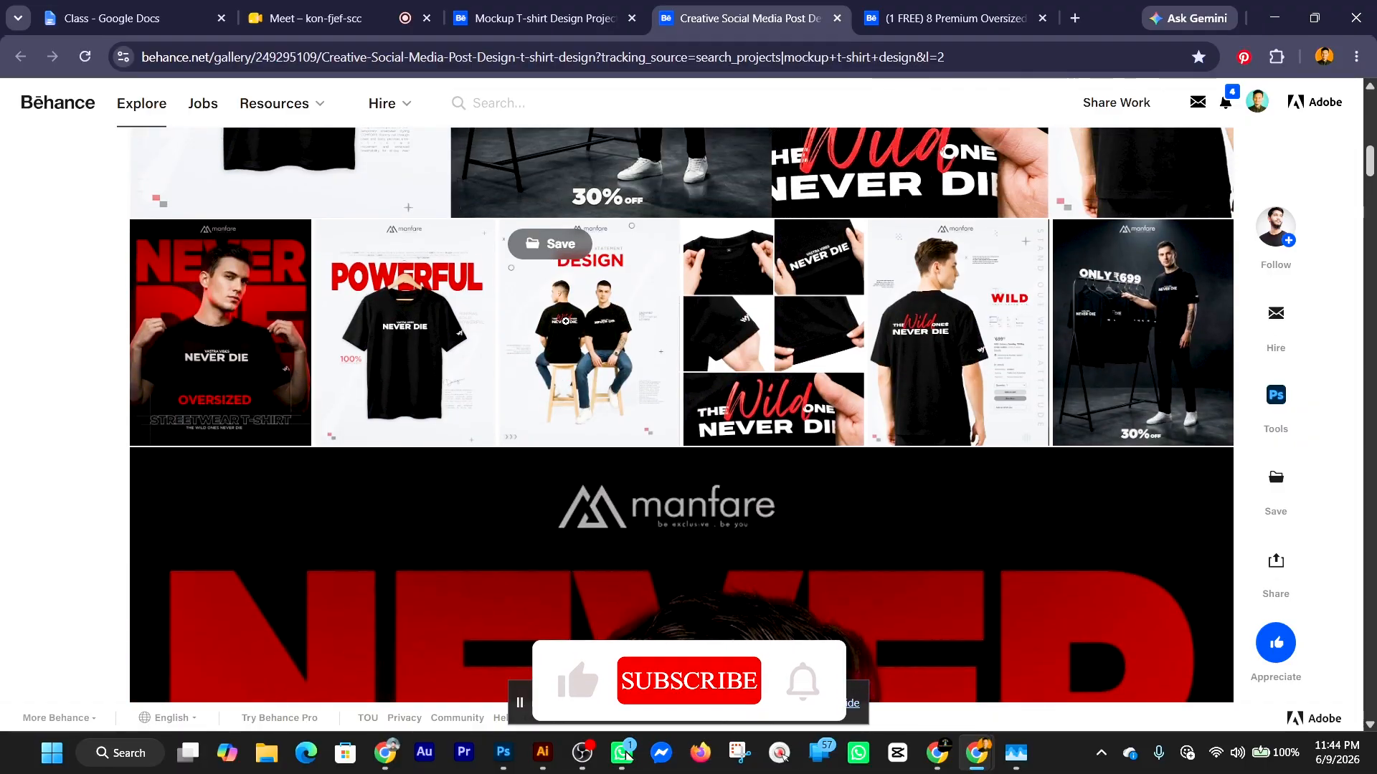
pyautogui.scroll(-5, 624, 358)
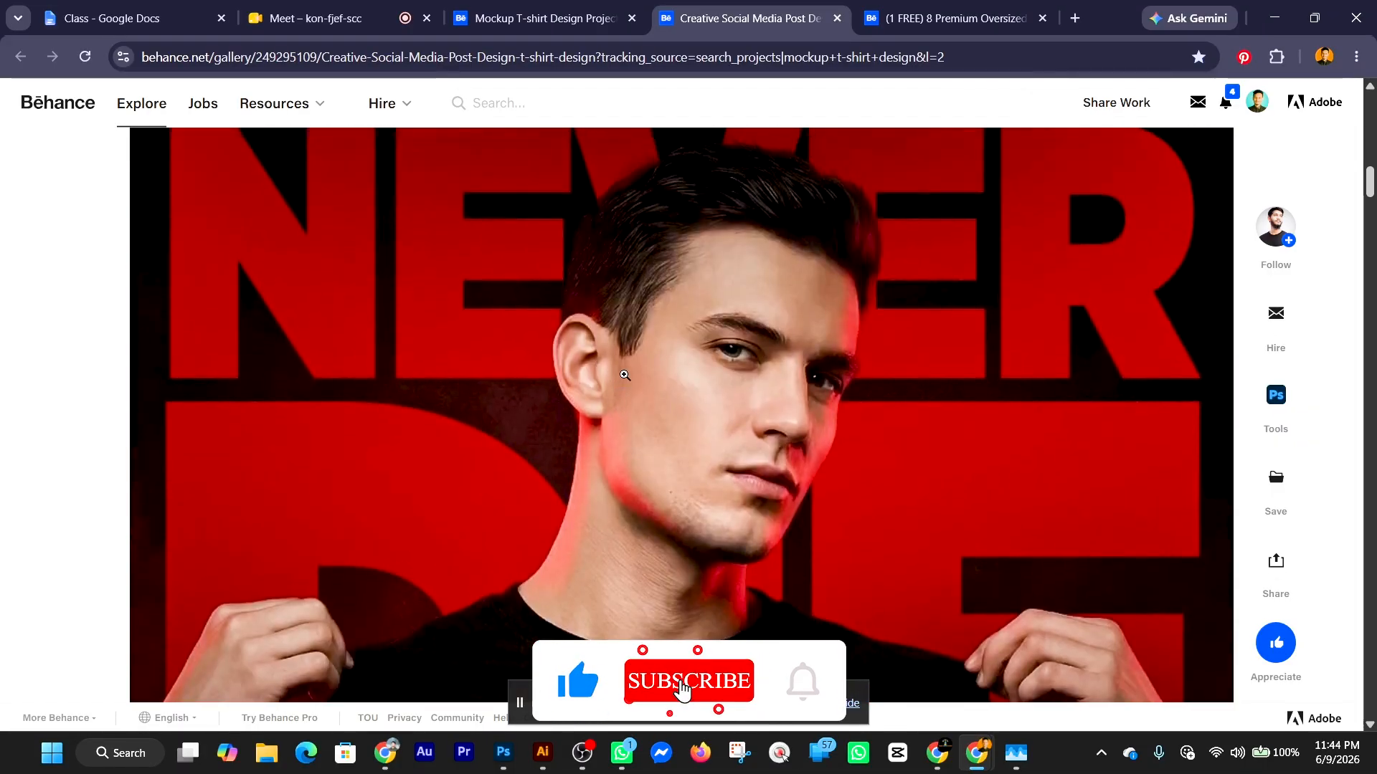
pyautogui.scroll(-15, 685, 397)
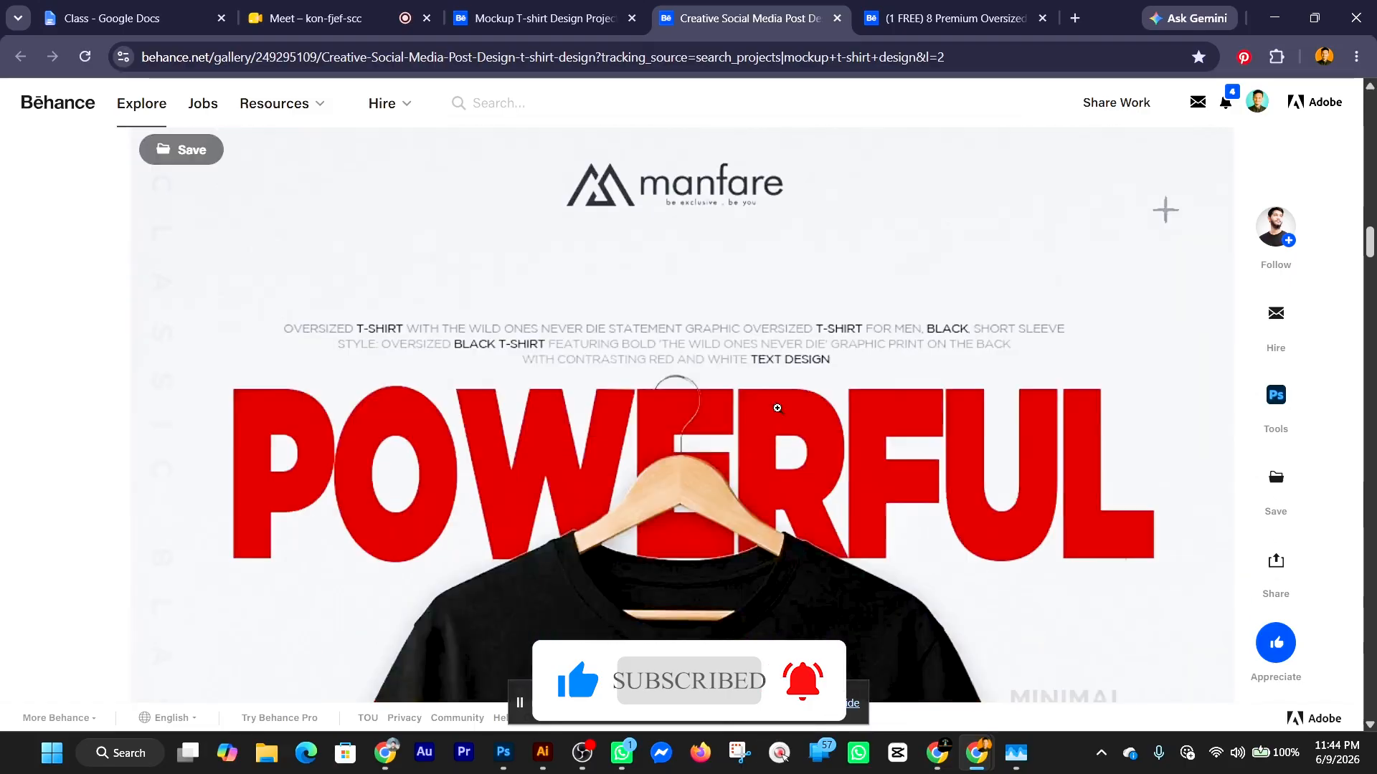
pyautogui.scroll(-12, 595, 413)
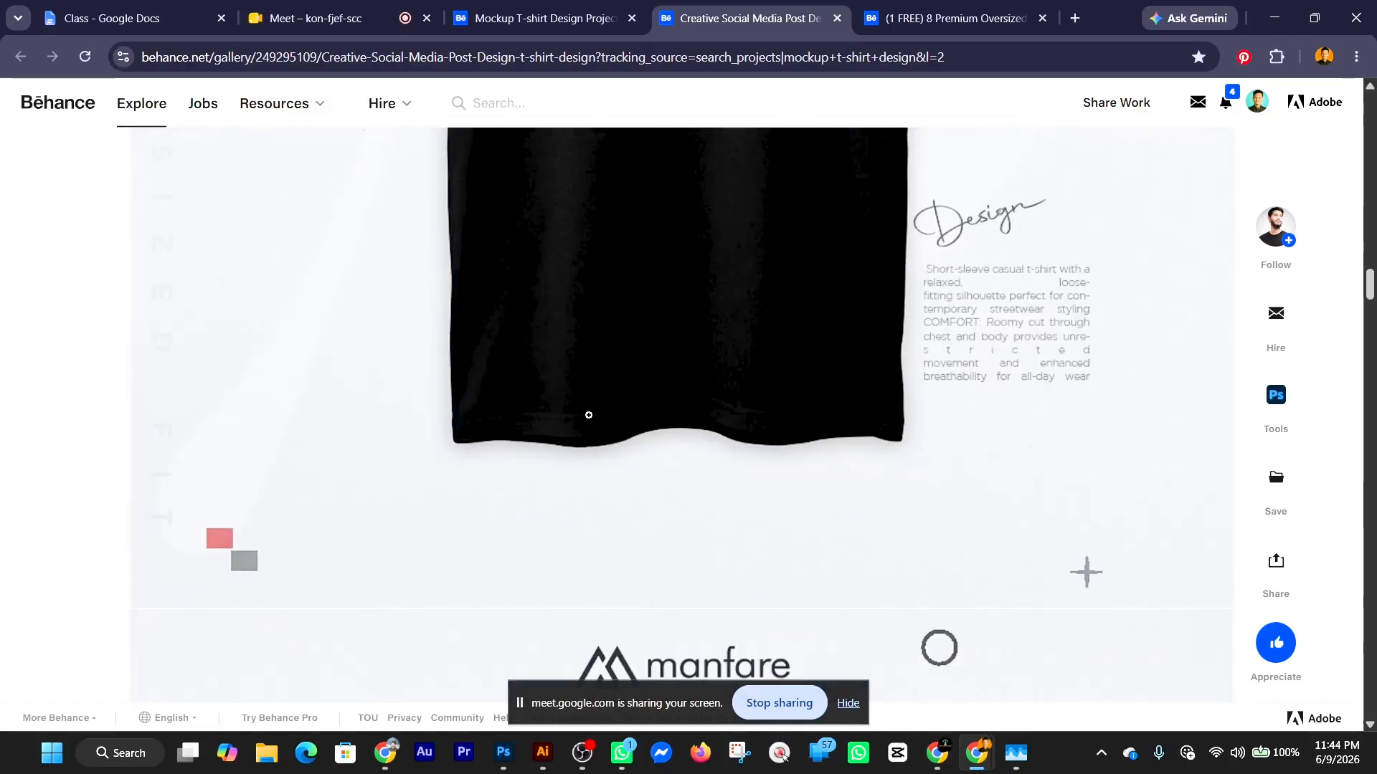
pyautogui.scroll(-4, 594, 413)
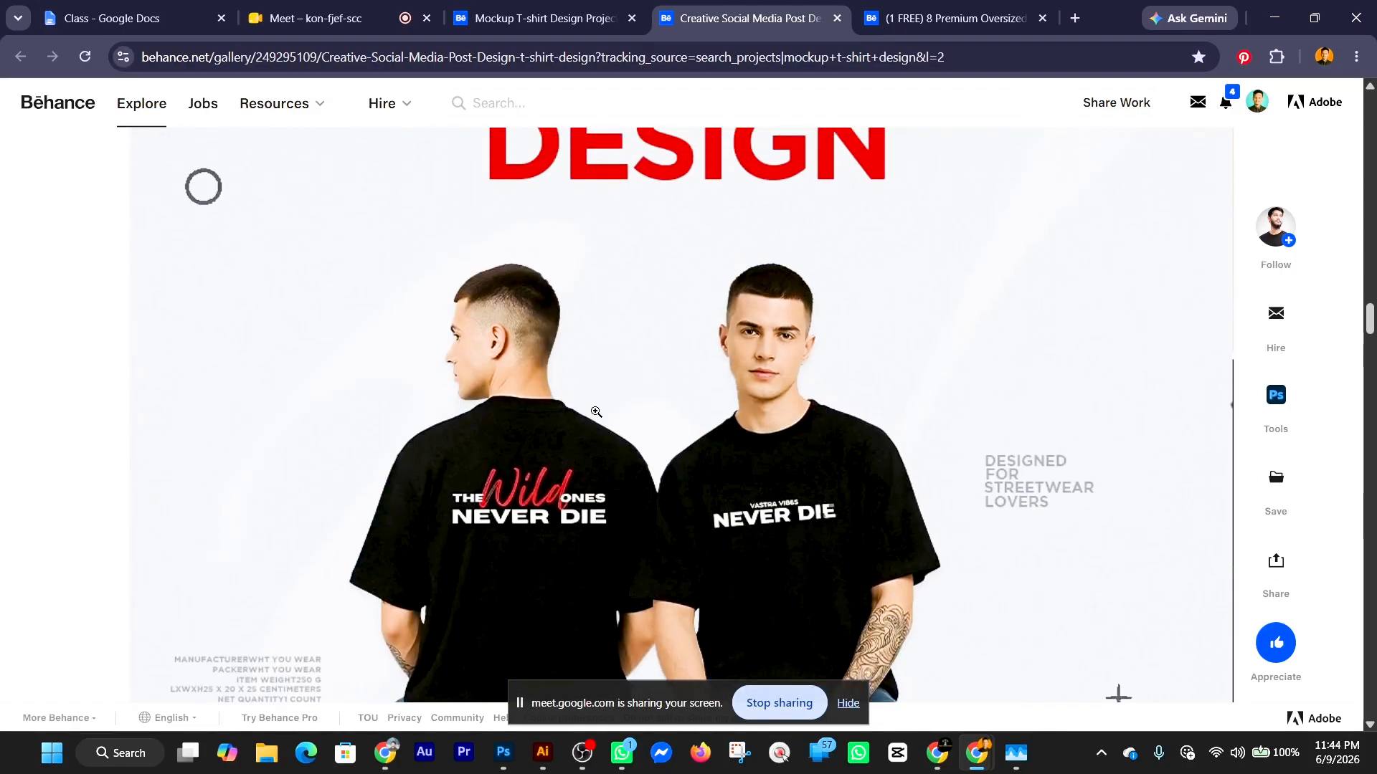
pyautogui.scroll(-5, 597, 412)
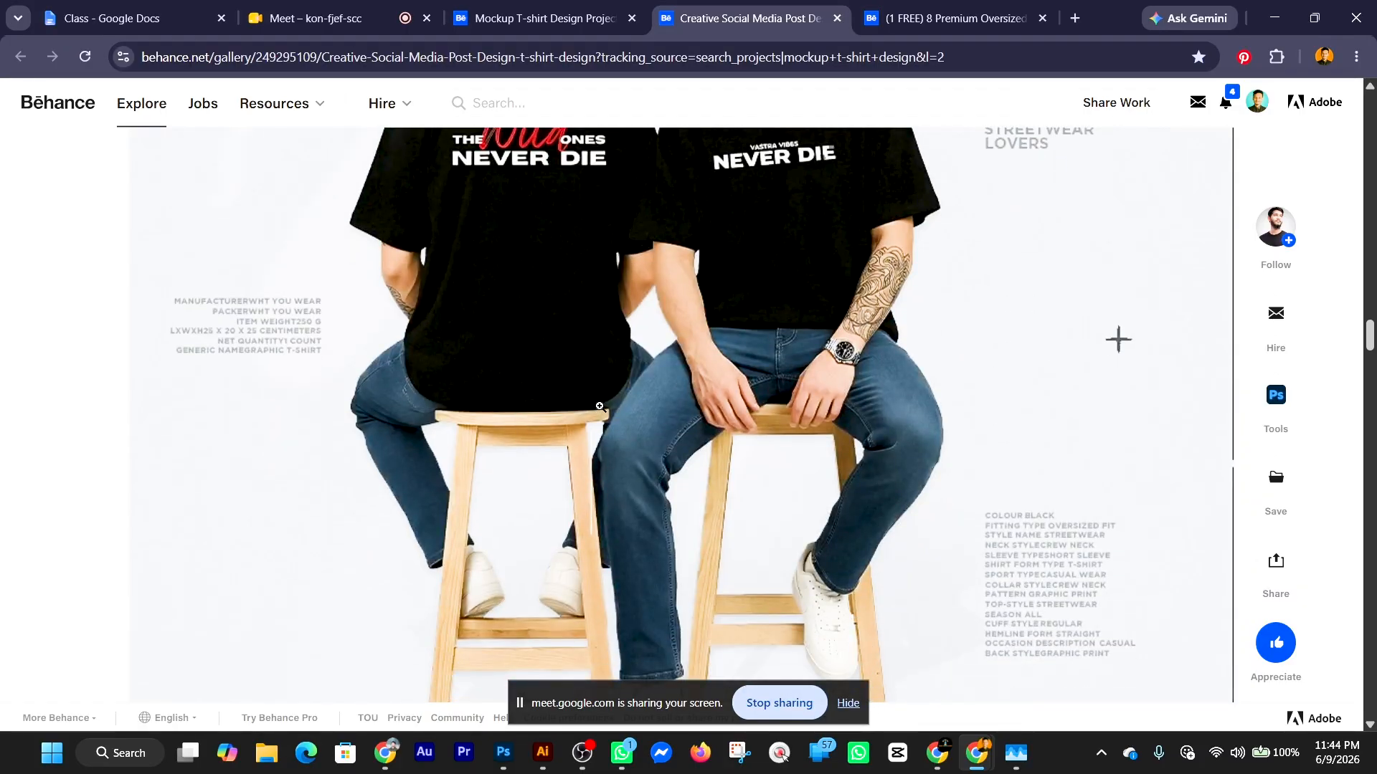
# Examine the project's T-shirt detail shots of collar, sleeve logo and hem, and the "The Wild Ones Never Die" product layout.
pyautogui.scroll(-12, 599, 407)
pyautogui.scroll(-2, 602, 404)
pyautogui.scroll(4, 585, 398)
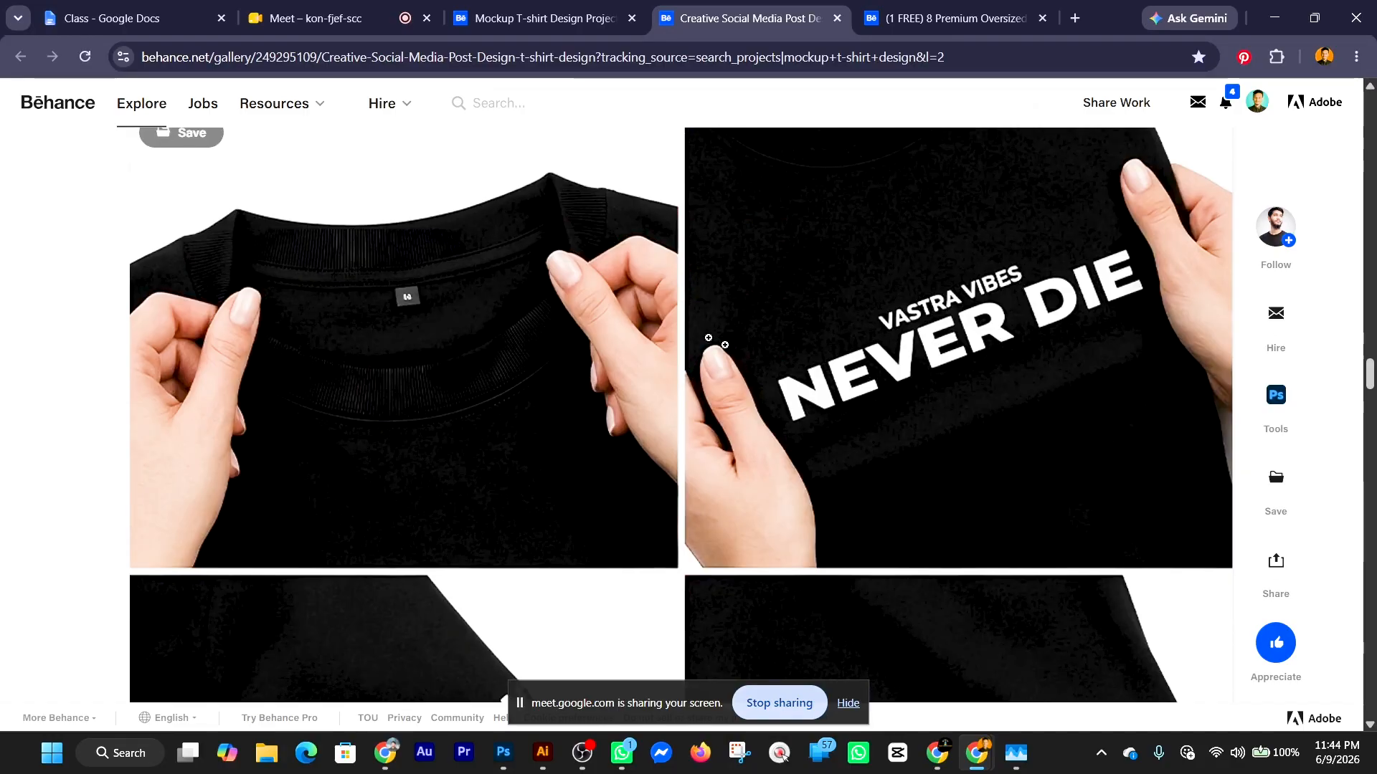
pyautogui.scroll(-5, 975, 388)
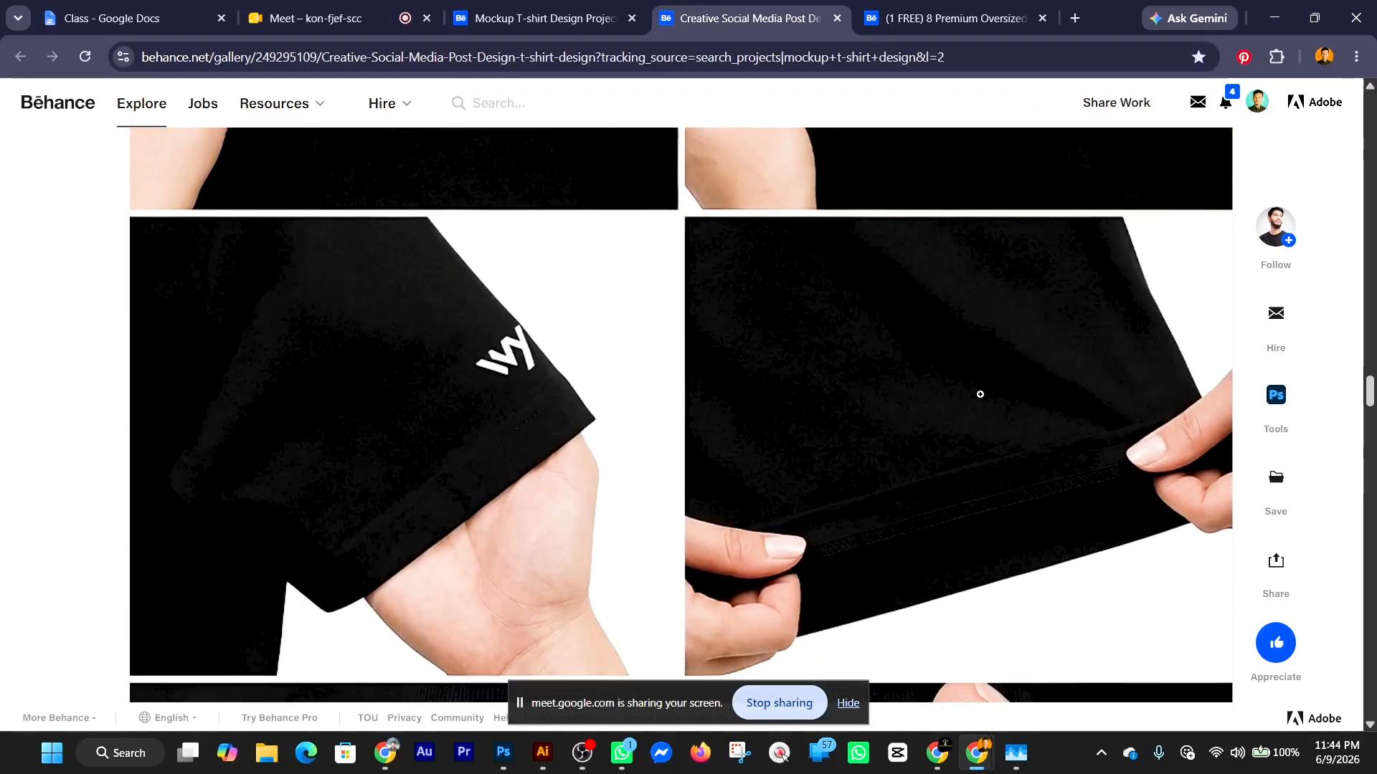
pyautogui.scroll(-1, 585, 390)
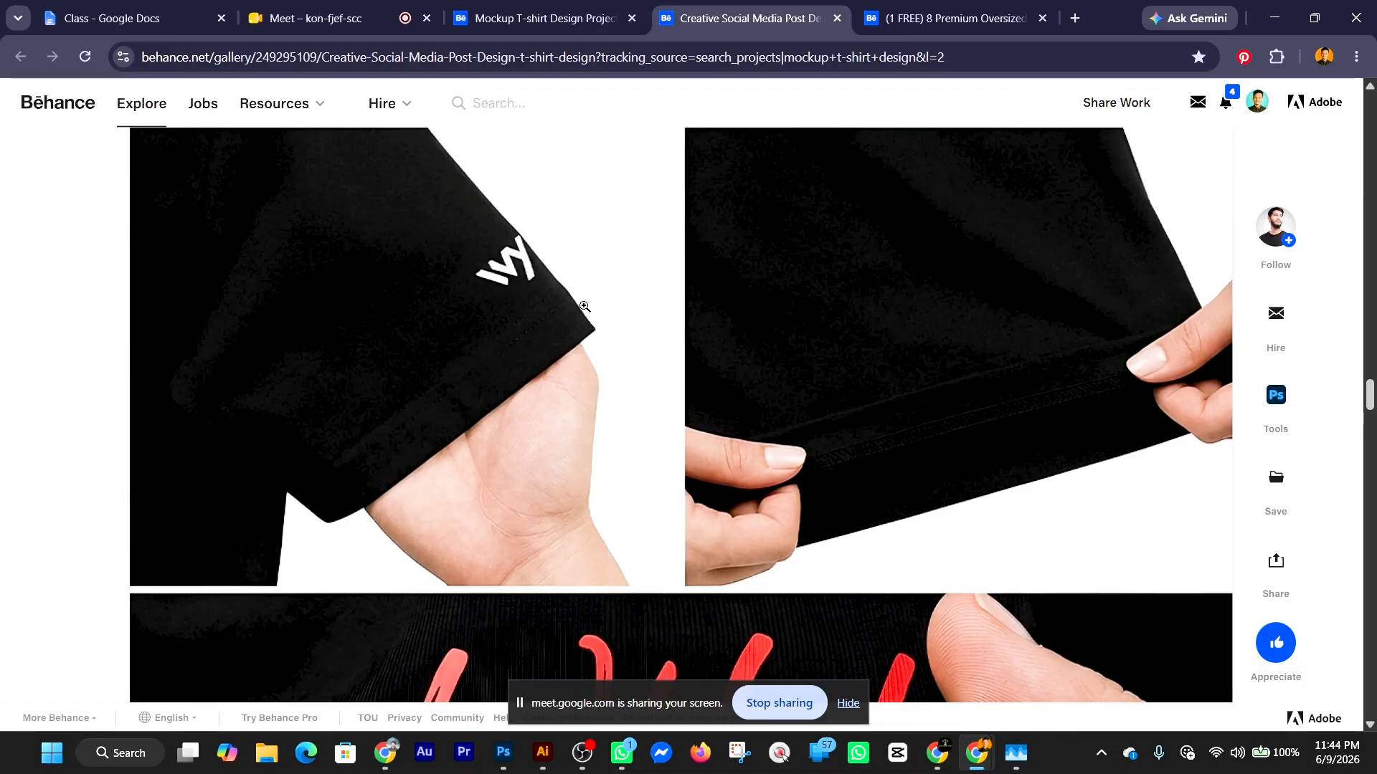
pyautogui.scroll(-13, 585, 307)
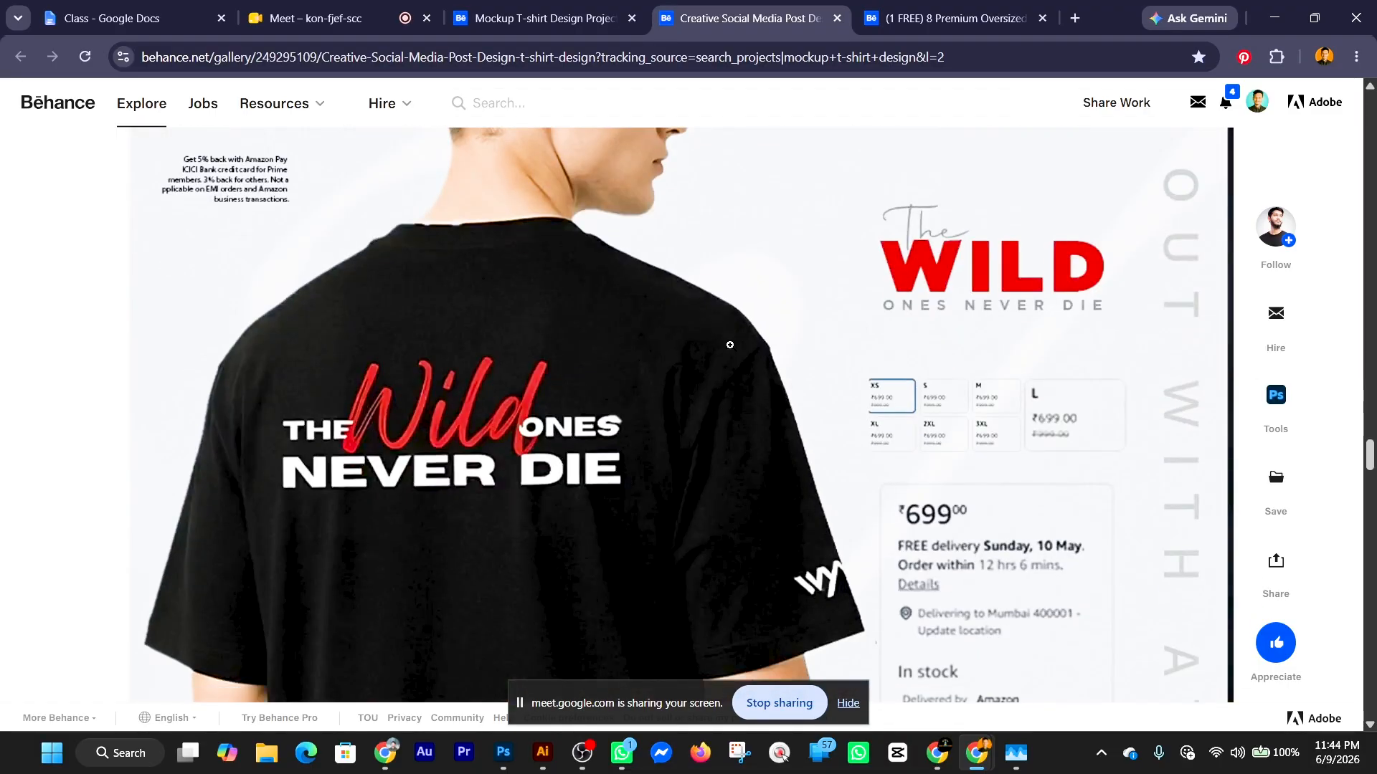
pyautogui.scroll(-5, 729, 345)
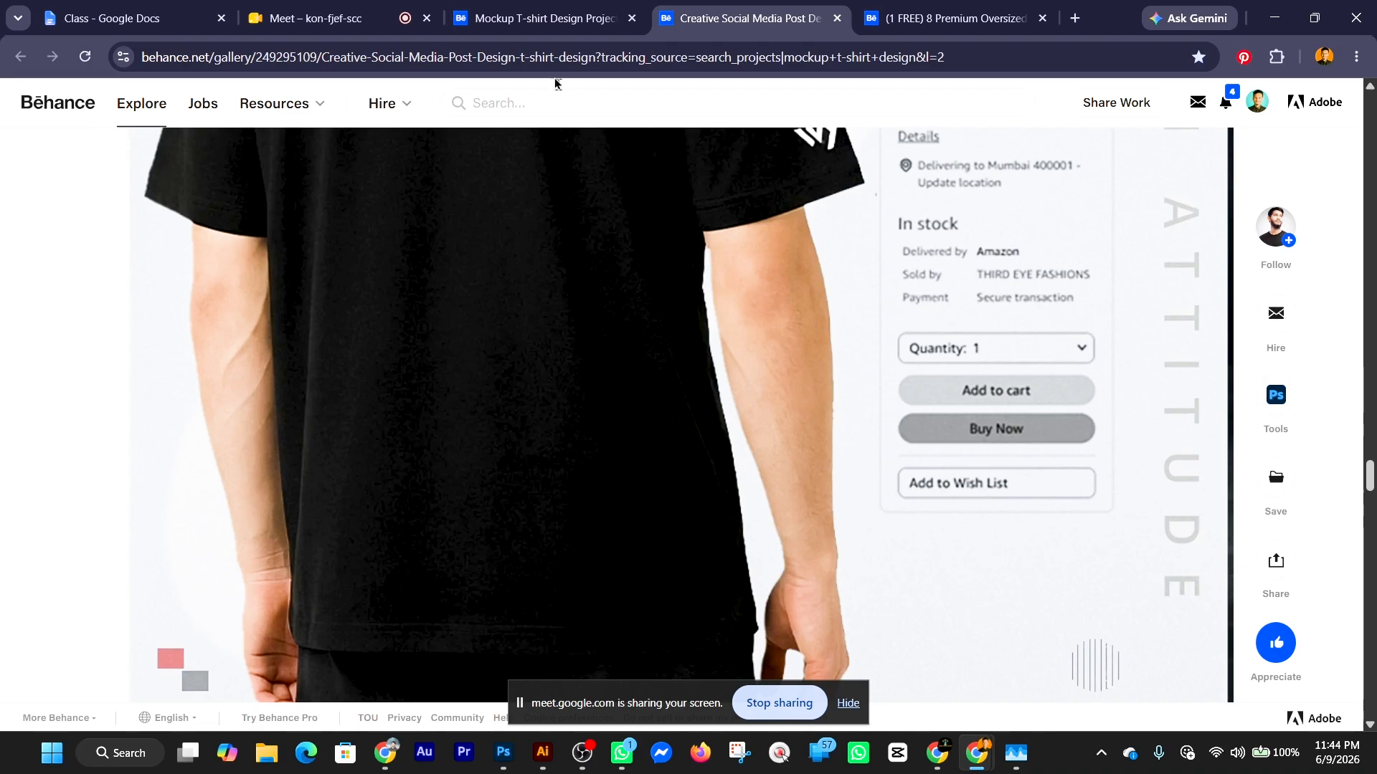
# Return to the project search results and search for "streetwear t-shirt design mockup" instead.
pyautogui.click(541, 18)
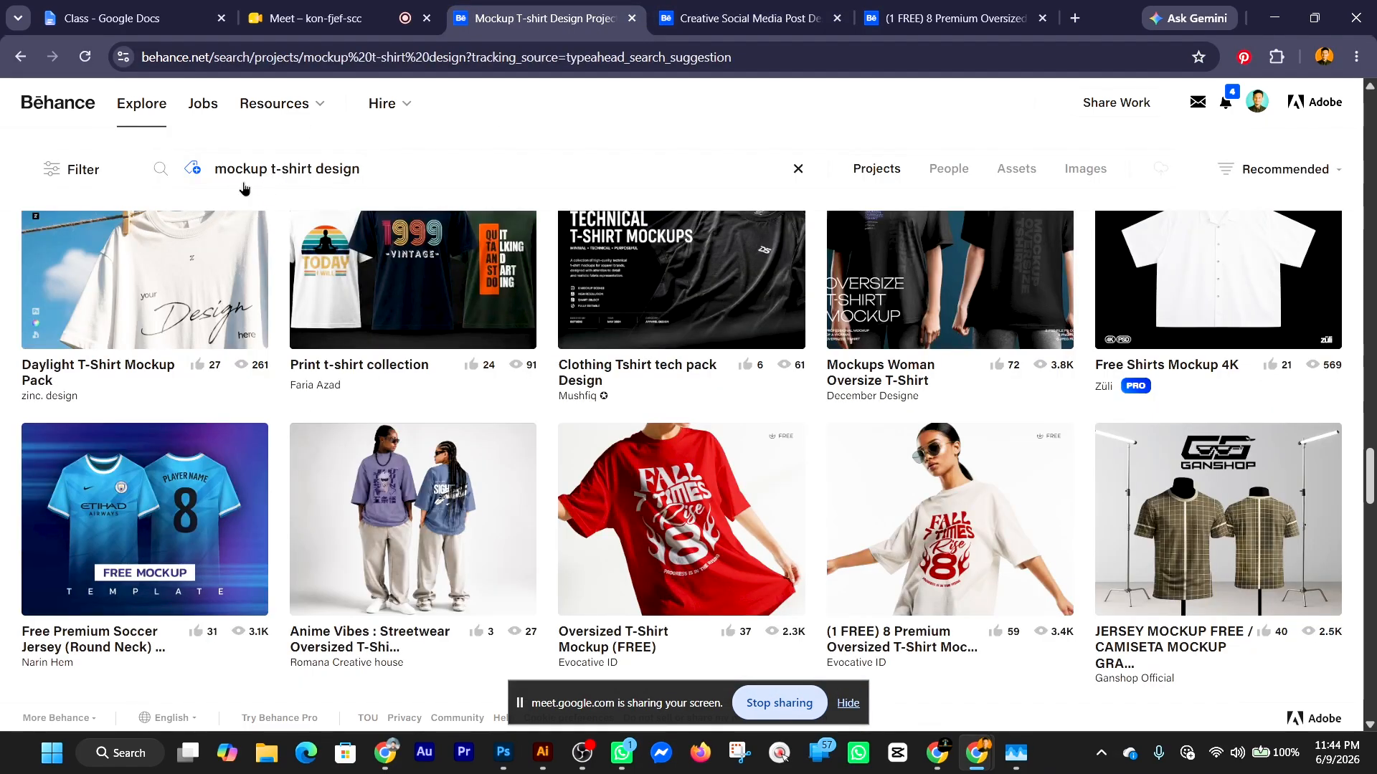
pyautogui.click(263, 172)
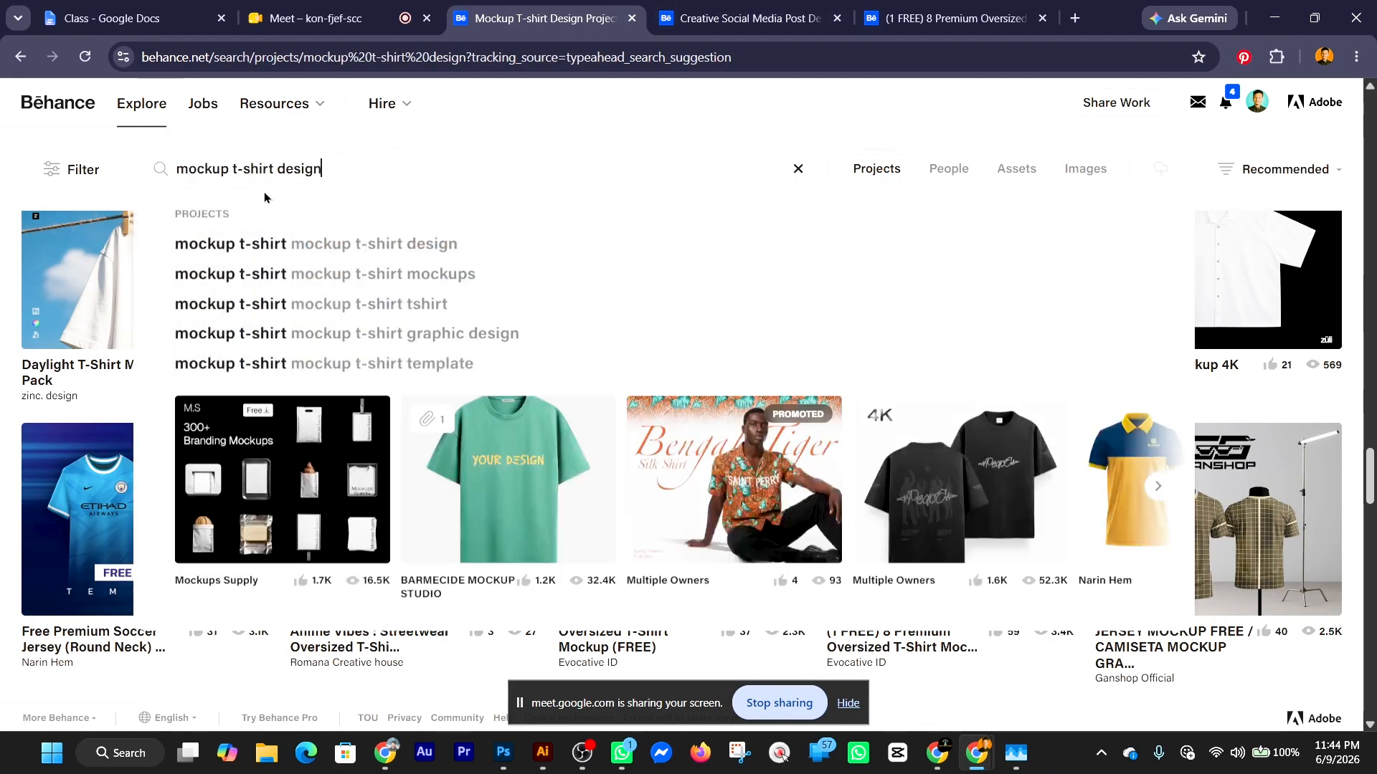
pyautogui.moveTo(231, 169); pyautogui.dragTo(135, 188)
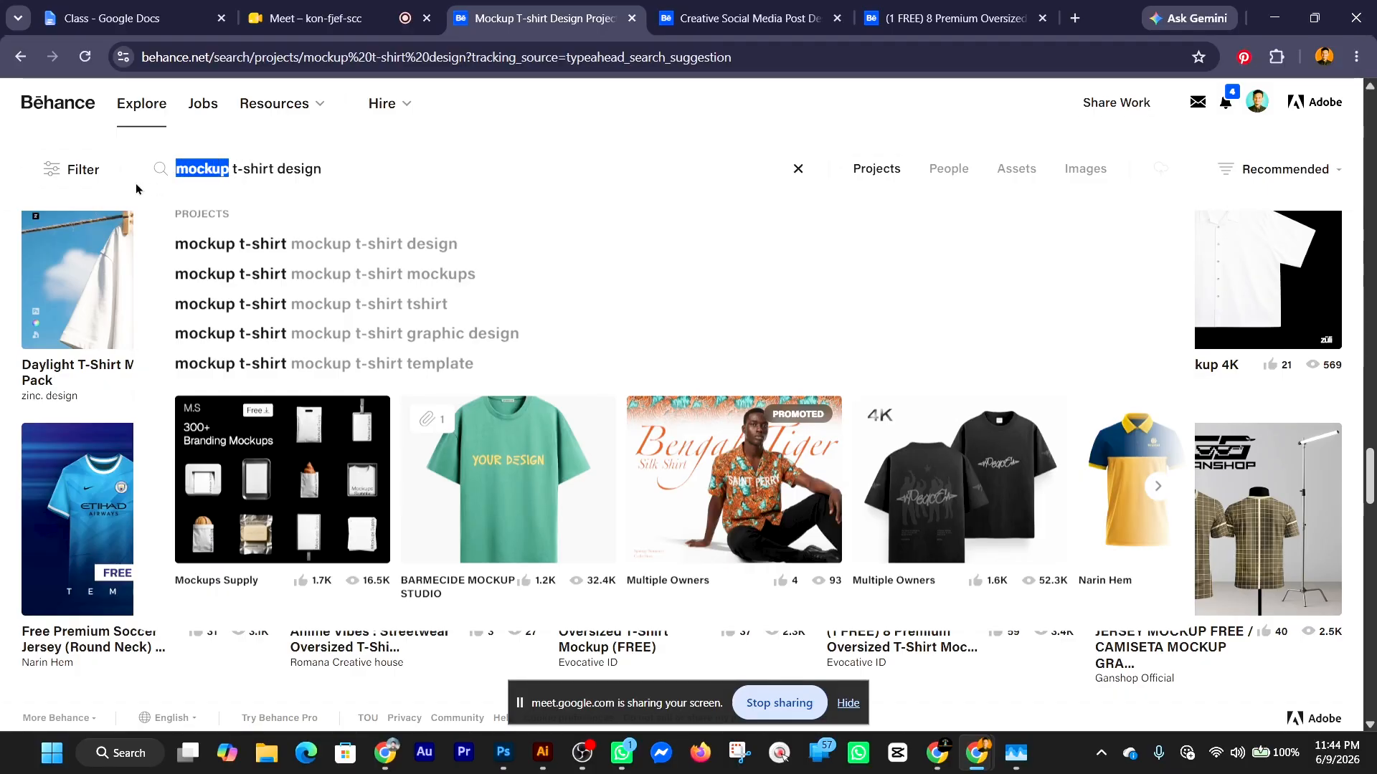
pyautogui.press('BackSpace')
pyautogui.write('st')
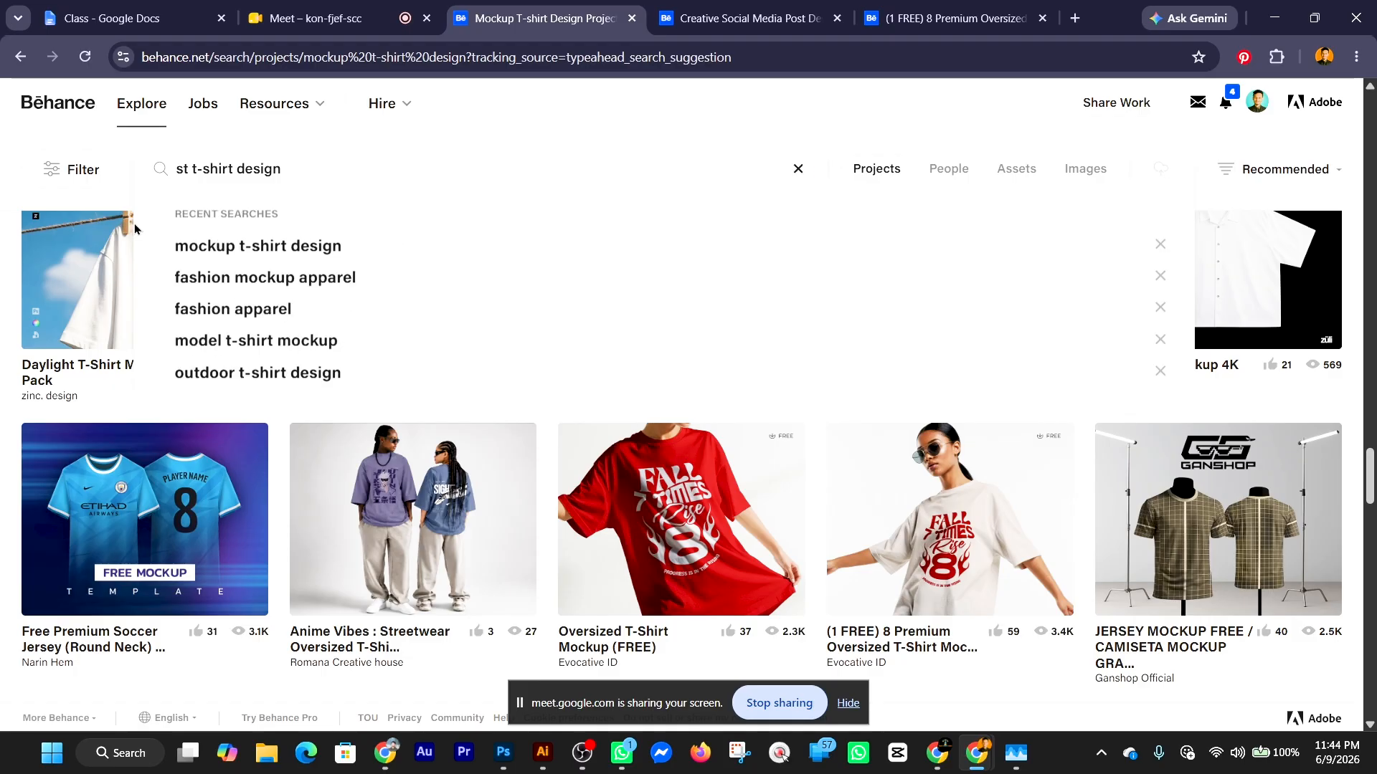
pyautogui.write('reetwear')
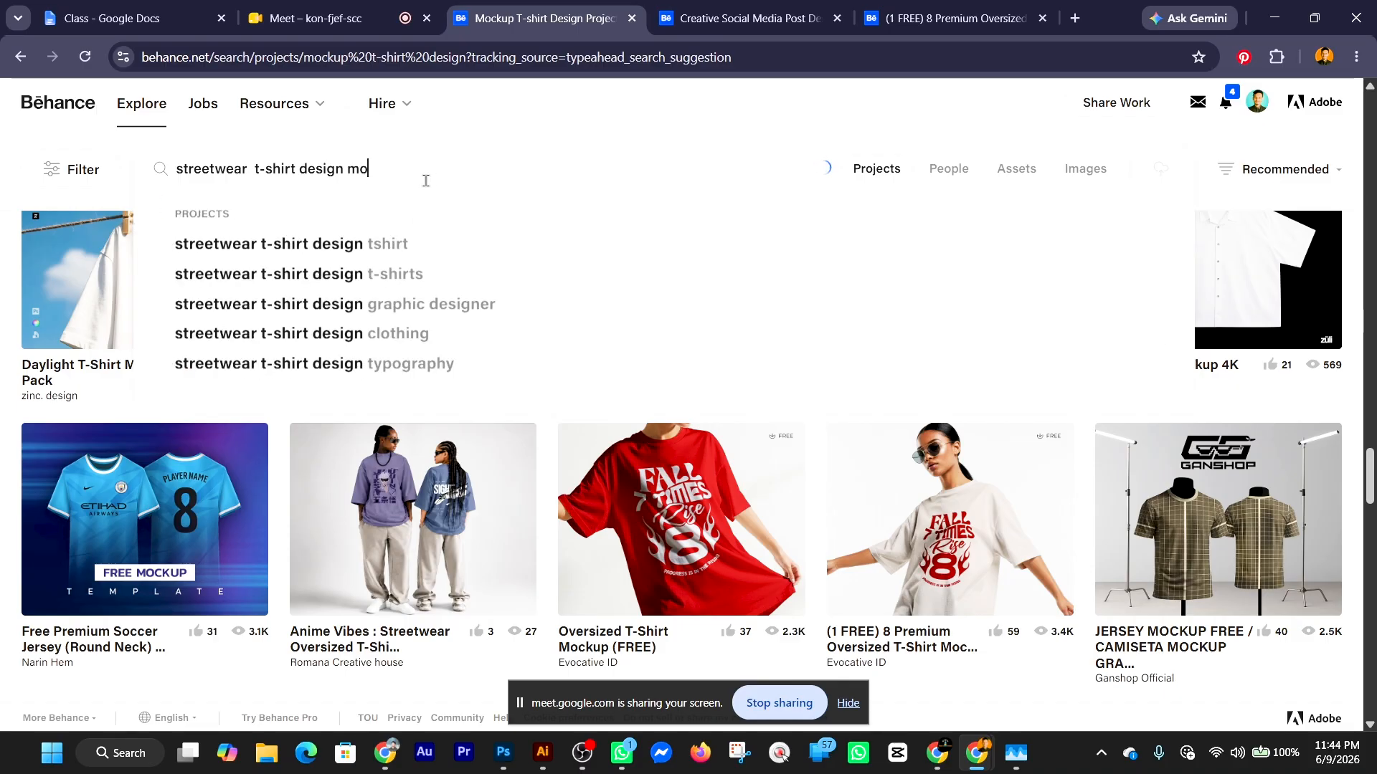
pyautogui.write('ckup')
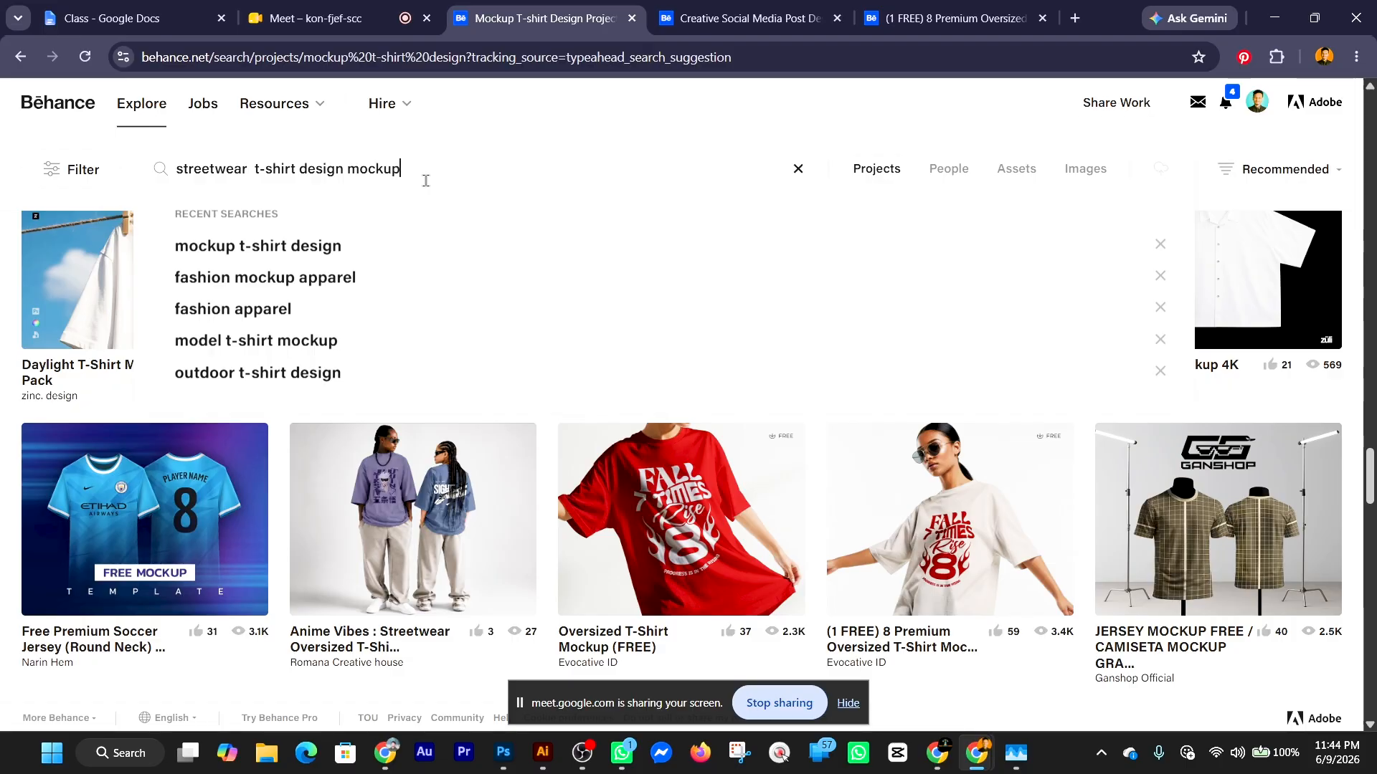
pyautogui.press('Return')
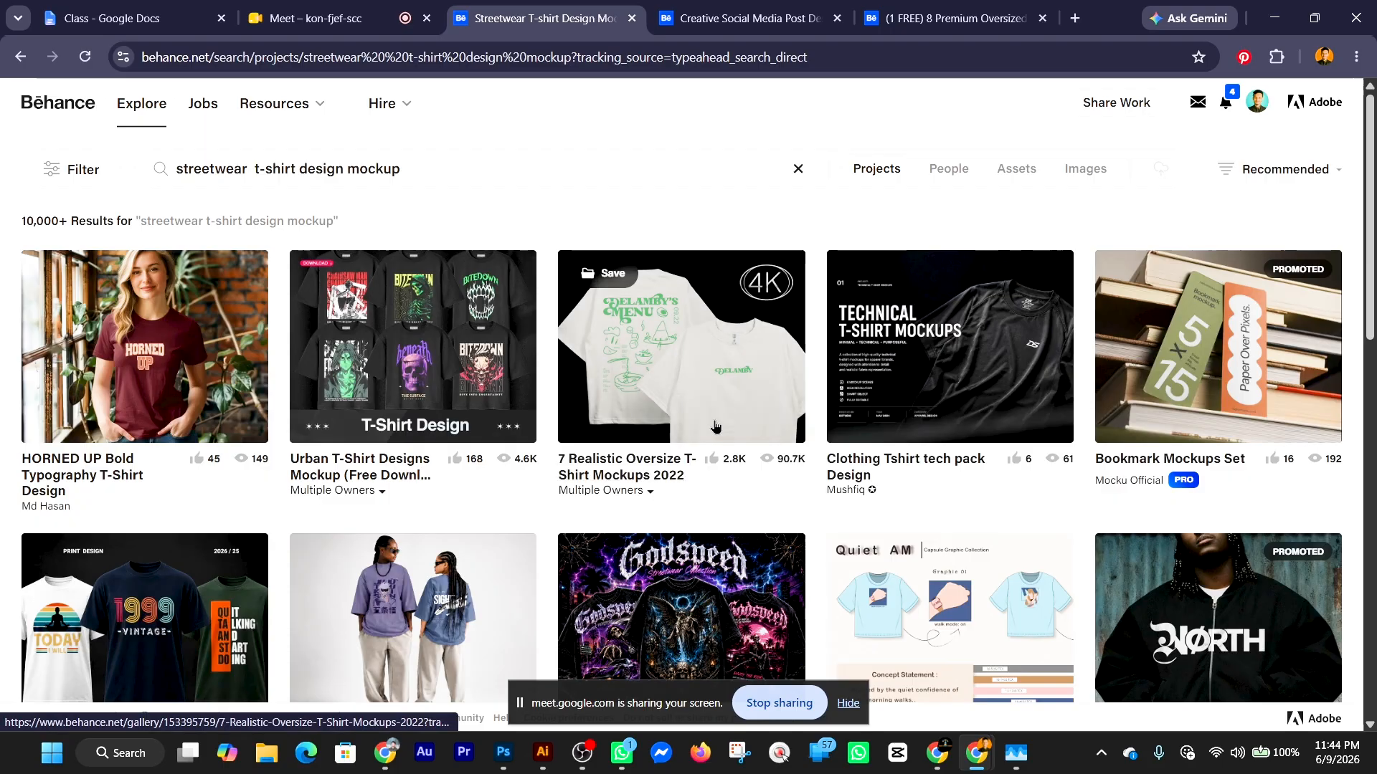
# Look through the first rows of streetwear results, past the Adobe Stock suggestions, for usable T-shirt mockup references.
pyautogui.scroll(-1, 681, 423)
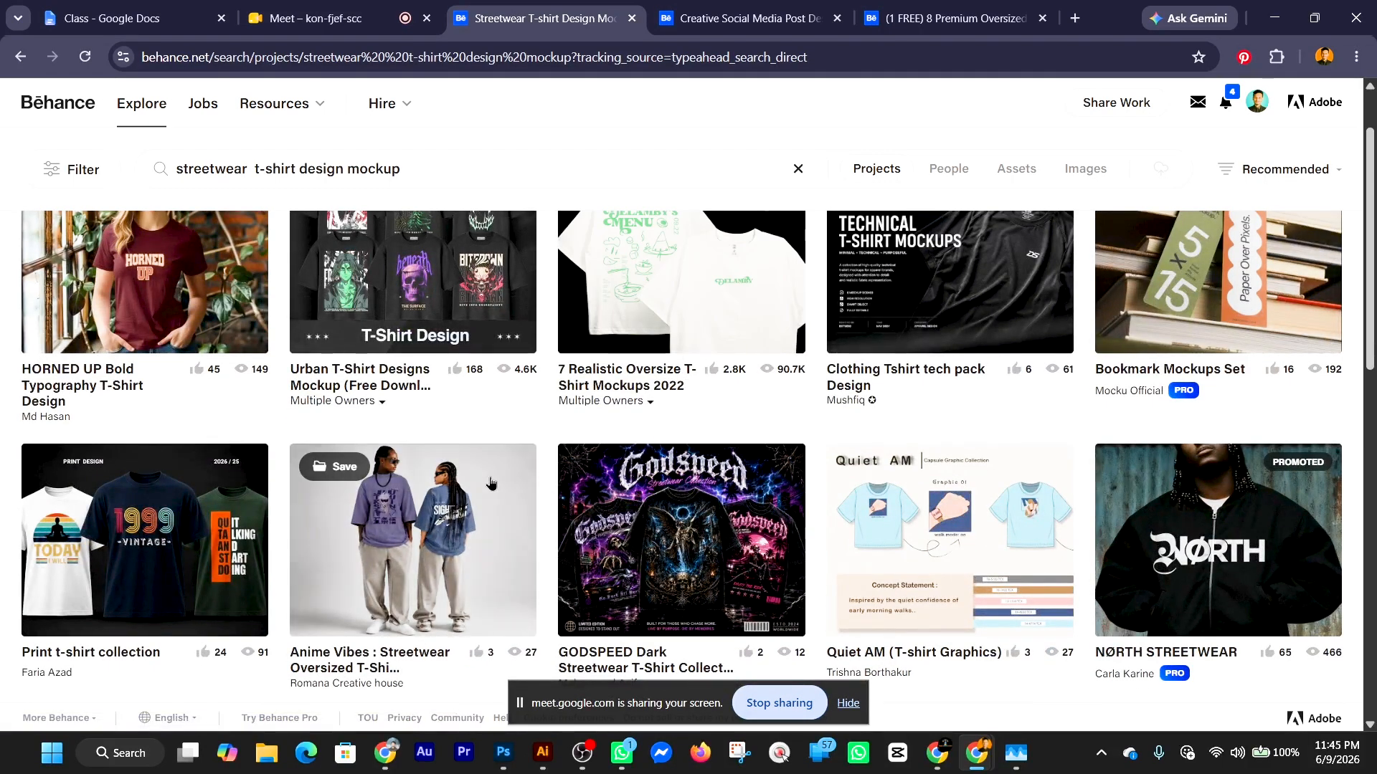
pyautogui.scroll(-4, 491, 481)
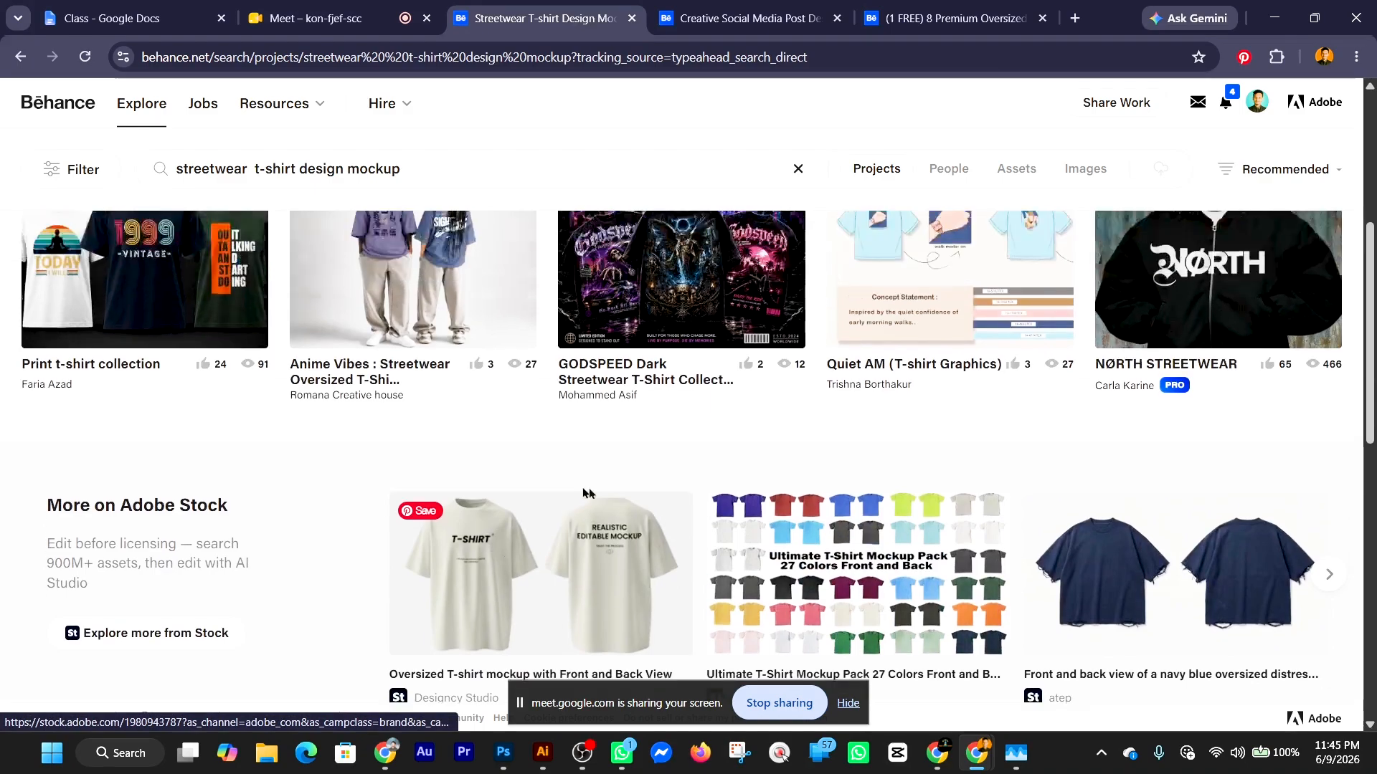
pyautogui.scroll(-3, 668, 506)
pyautogui.scroll(3, 547, 452)
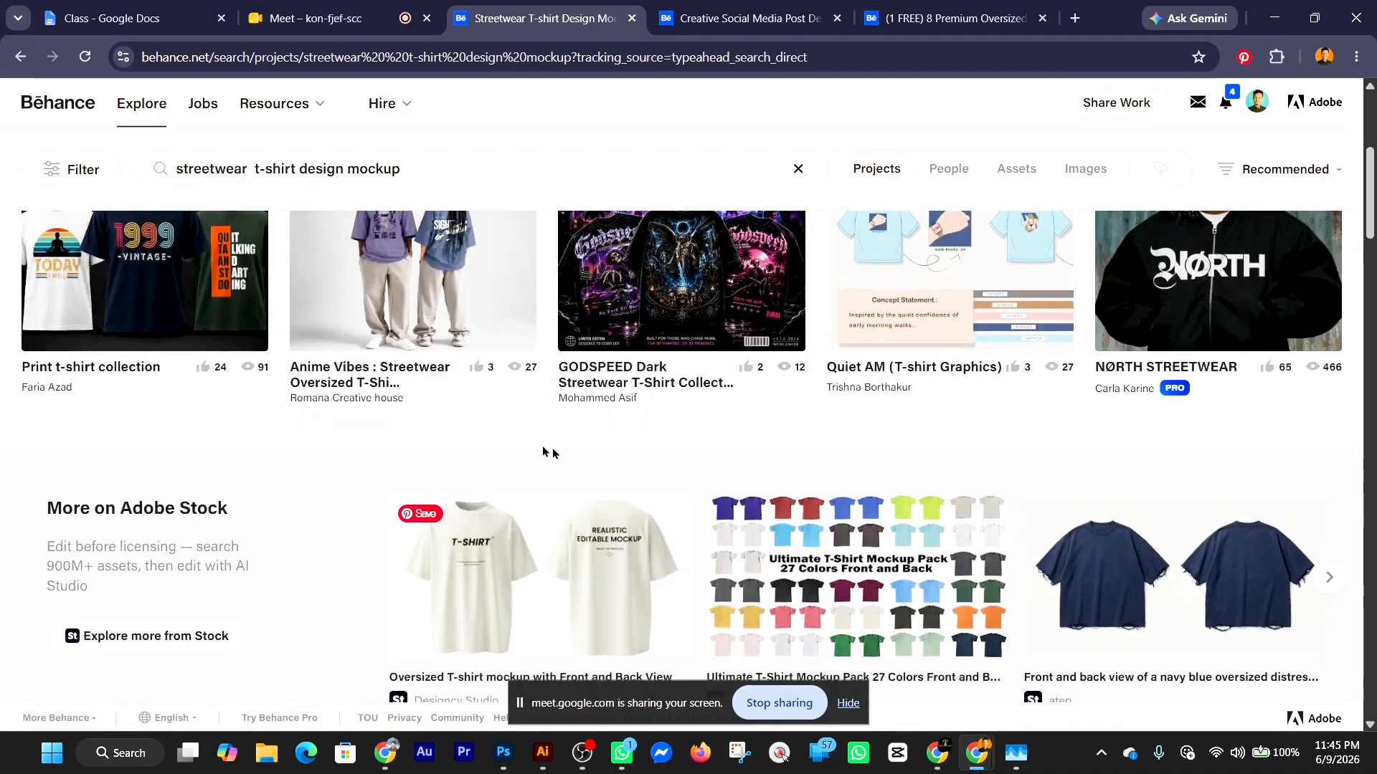
pyautogui.scroll(-6, 539, 450)
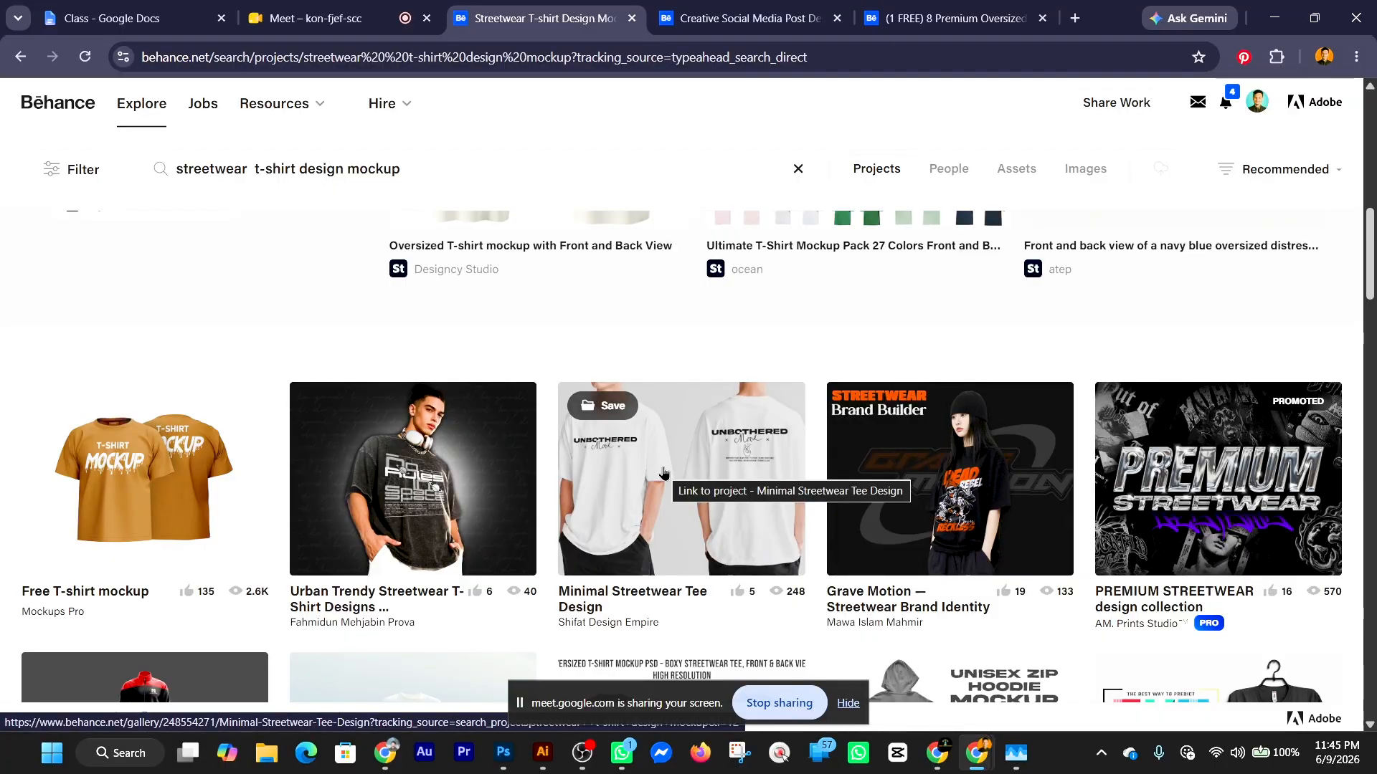
pyautogui.scroll(-3, 662, 470)
pyautogui.scroll(-9, 663, 467)
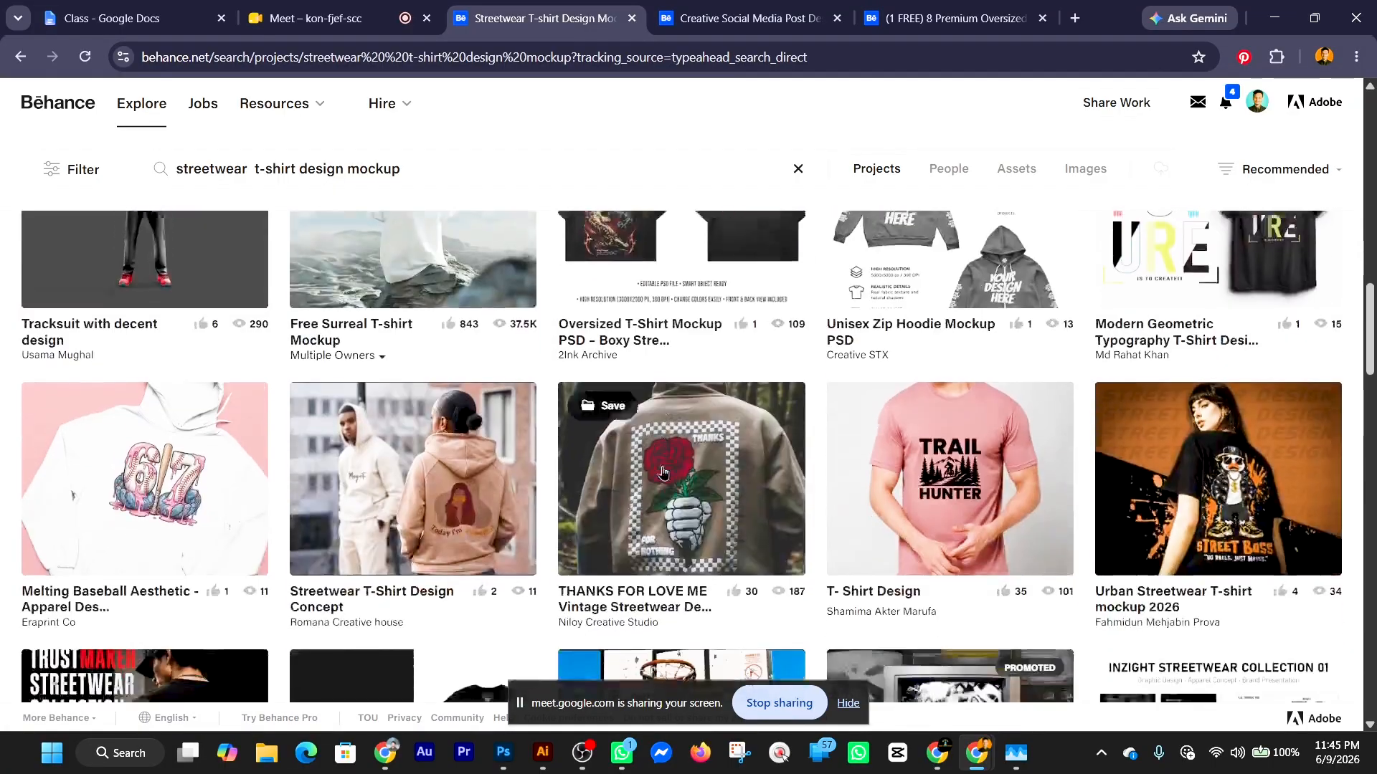
pyautogui.scroll(-4, 662, 473)
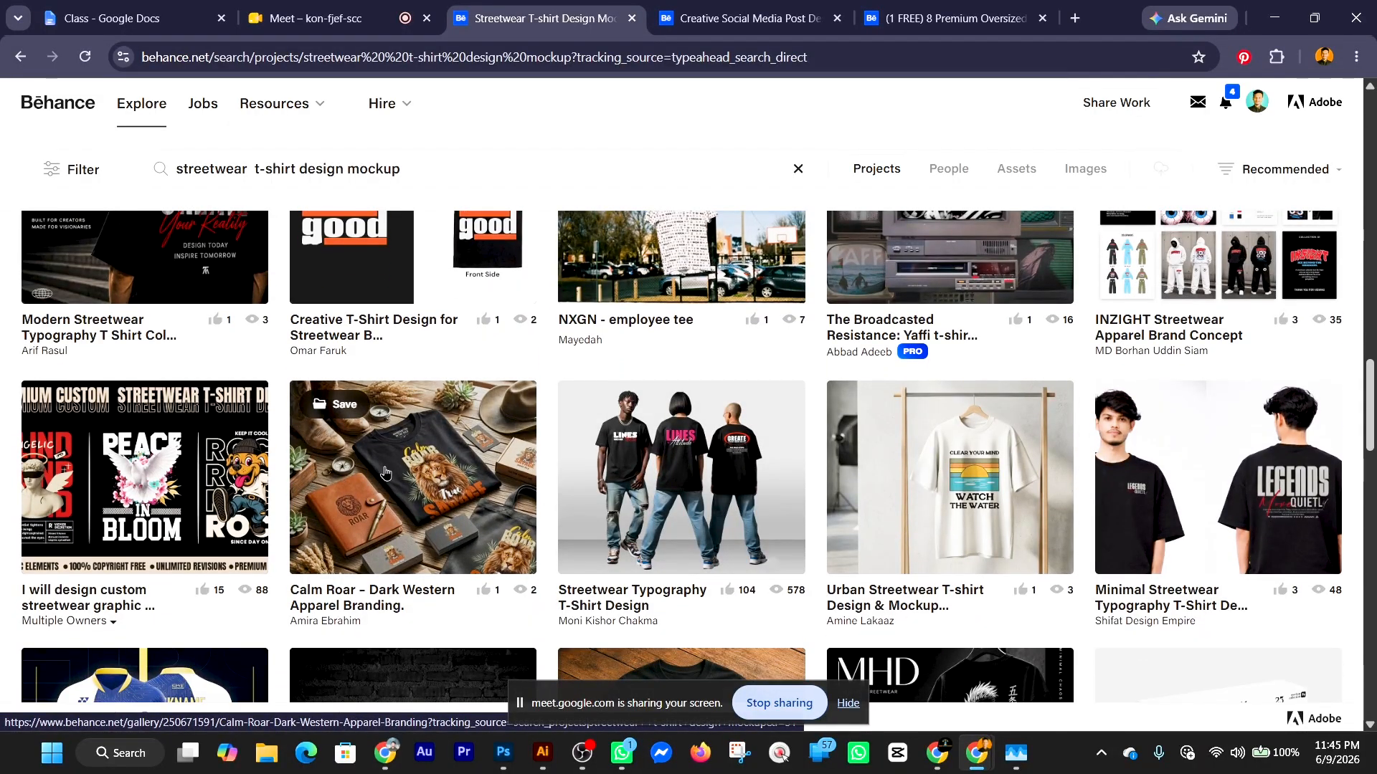
# Look through the following results, from the Calm Roar and Streetwear Typography projects past the brand identity rows to Trendy Custom T-Shirt Design Concept.
pyautogui.scroll(-3, 381, 462)
pyautogui.scroll(-5, 381, 463)
pyautogui.scroll(4, 388, 458)
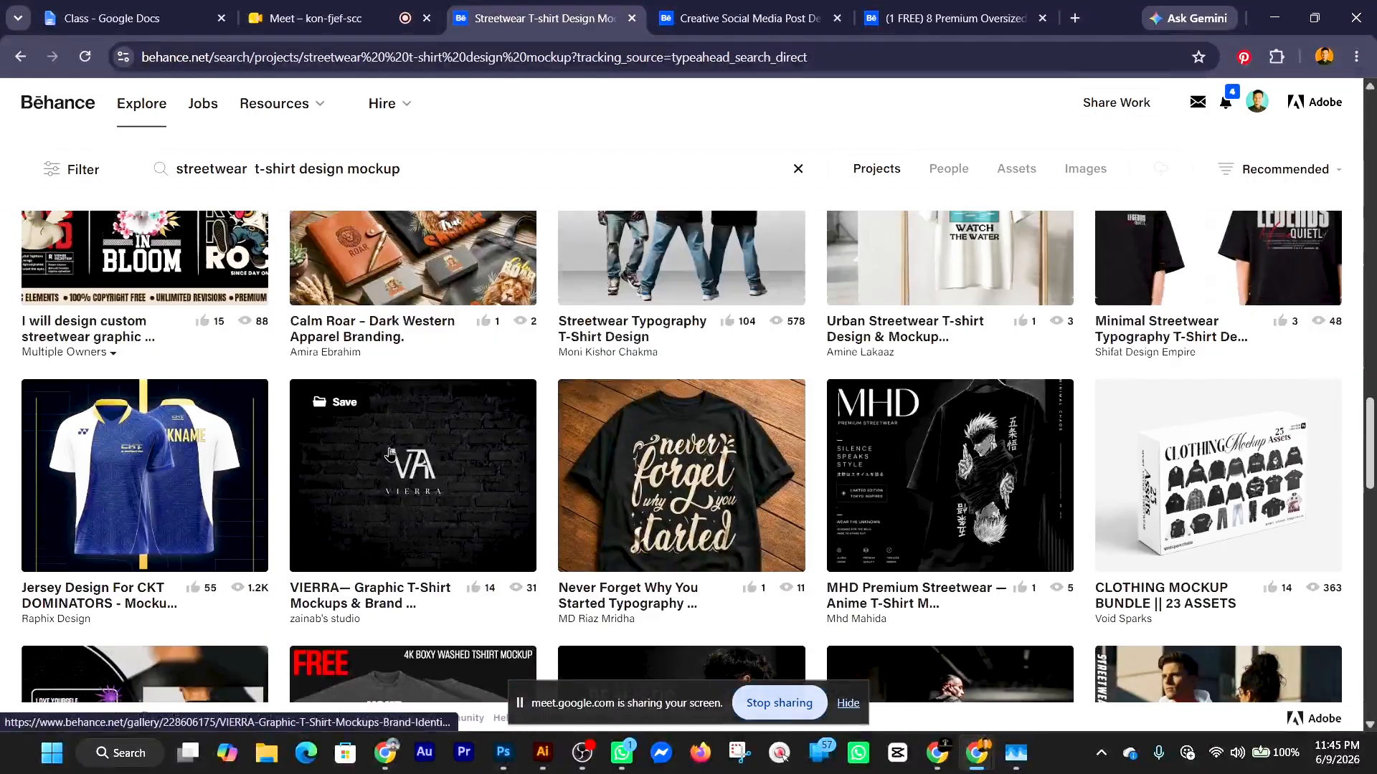
pyautogui.scroll(-3, 390, 454)
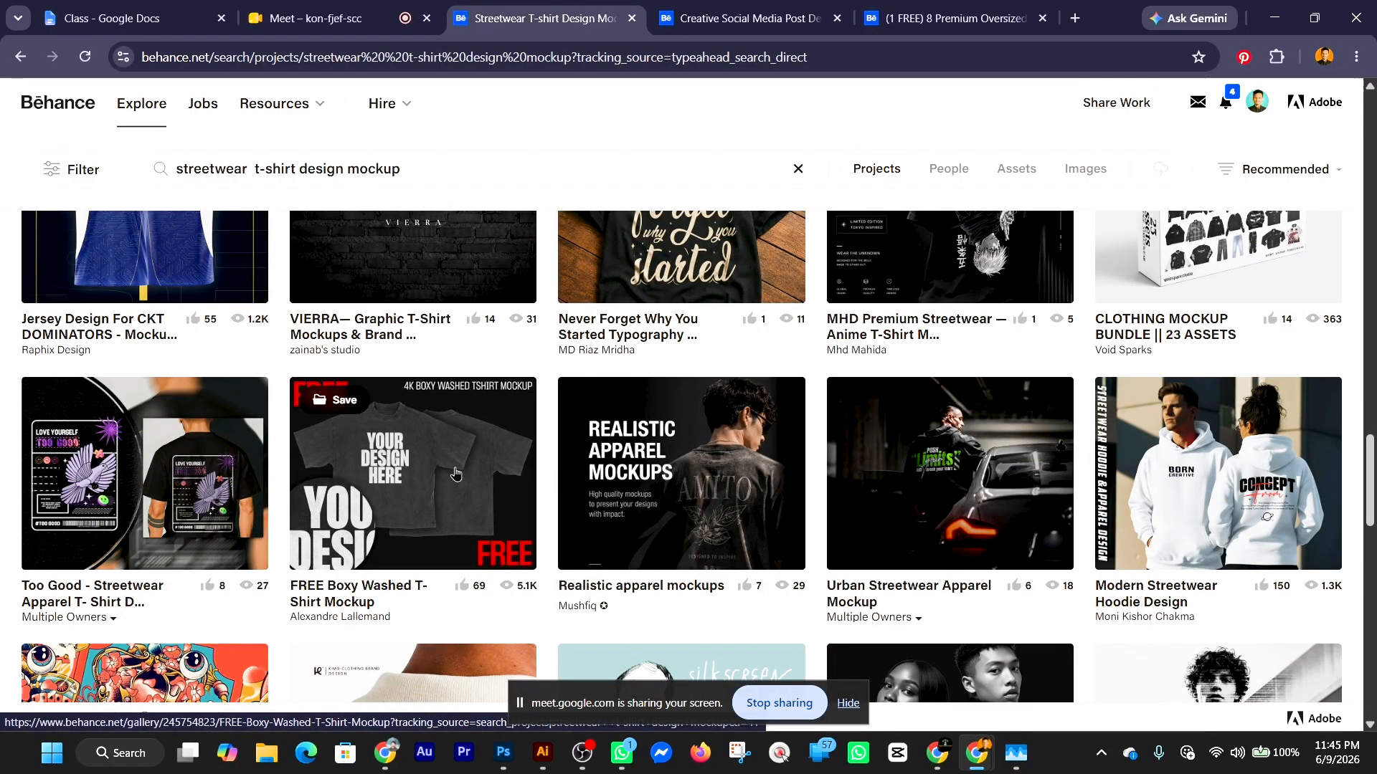
pyautogui.scroll(-1, 454, 472)
pyautogui.scroll(-5, 454, 473)
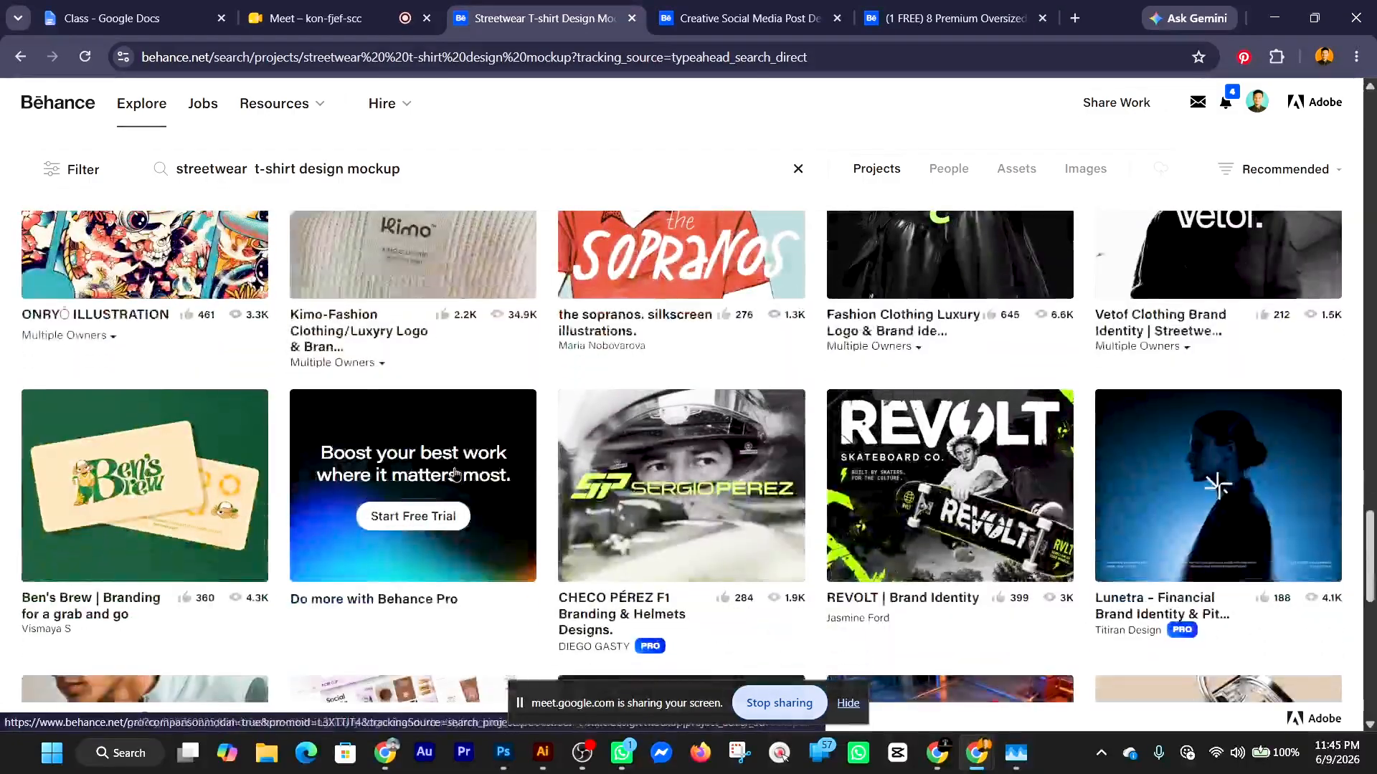
pyautogui.scroll(-10, 455, 472)
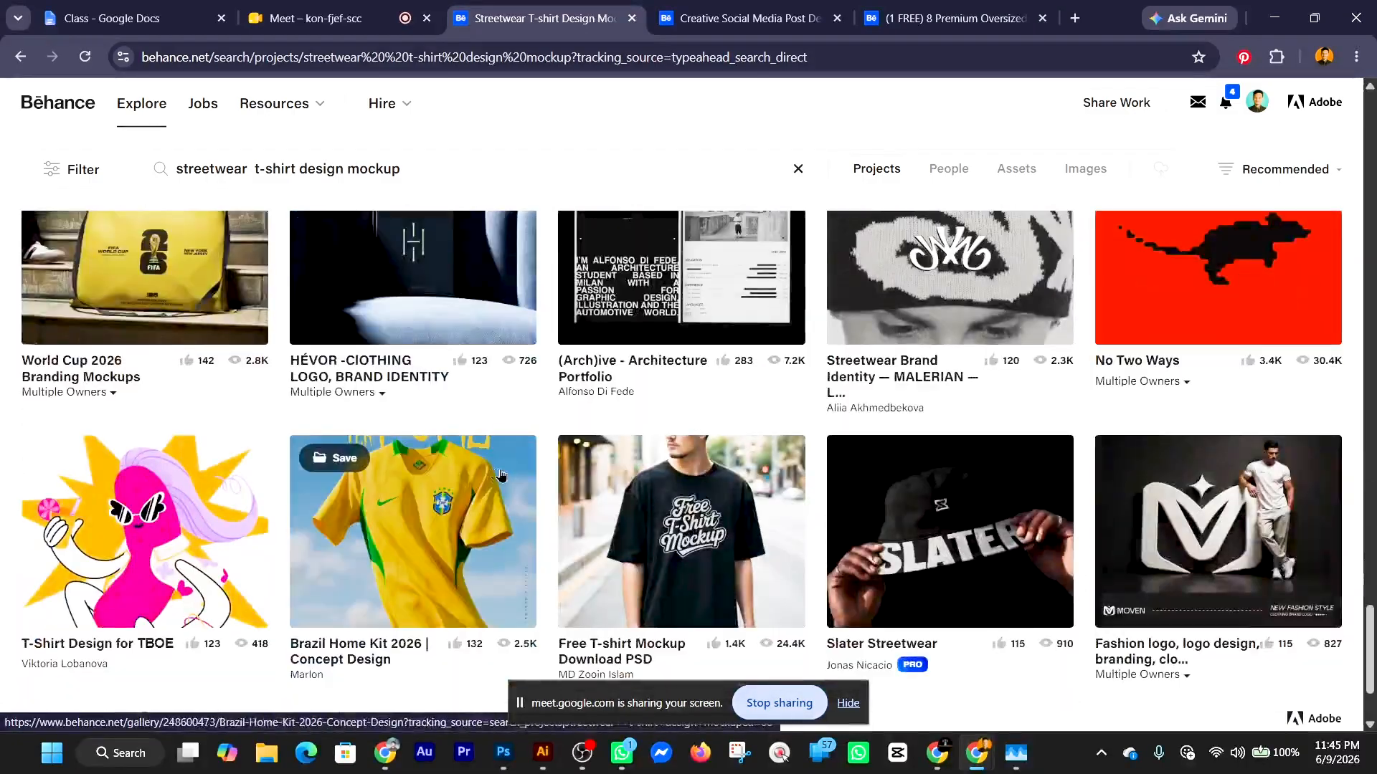
pyautogui.scroll(-8, 900, 556)
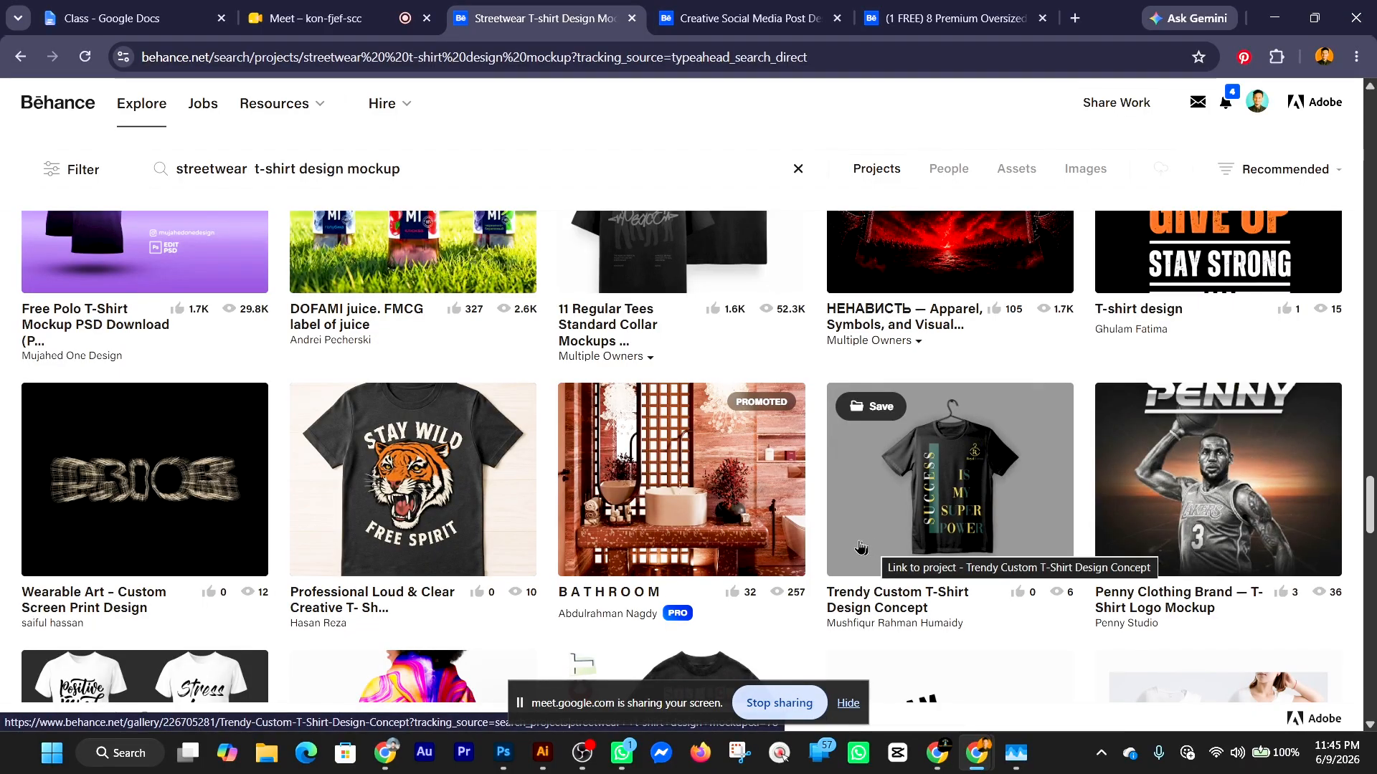
# Examine the deeper streetwear results, from Streetwear T-Shirt Design - SUSPECT down to the Butterfly Streetwear t-shirt design row.
pyautogui.scroll(-5, 349, 496)
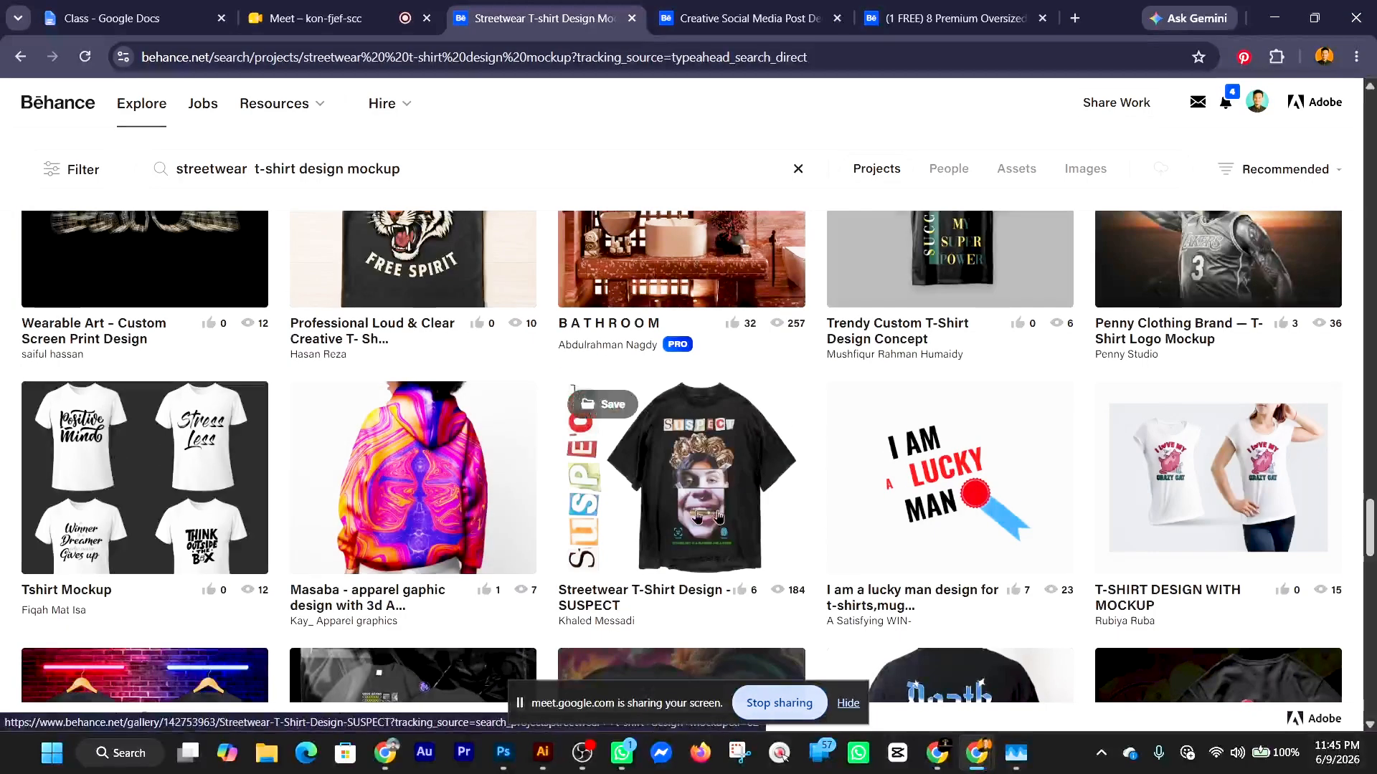
pyautogui.scroll(-4, 827, 522)
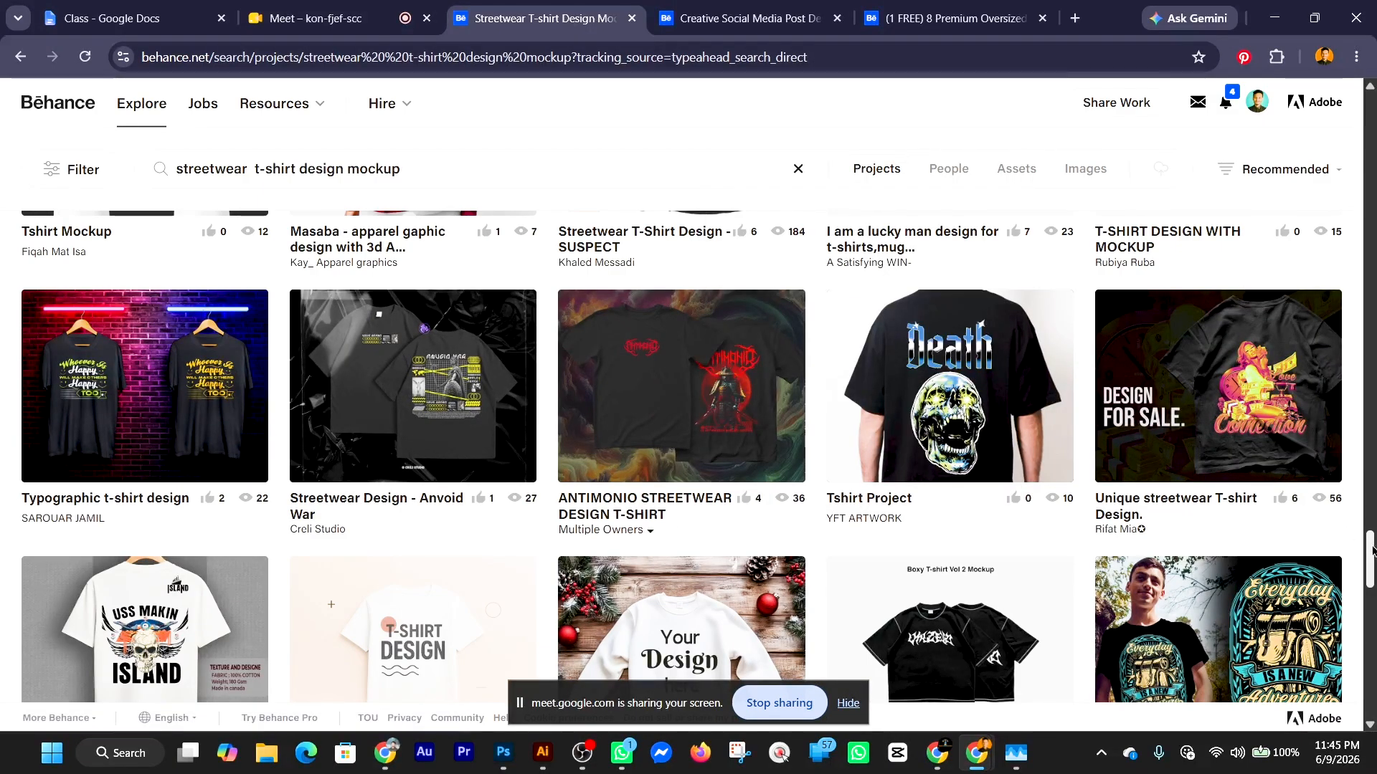
pyautogui.scroll(-10, 1304, 486)
pyautogui.scroll(-3, 689, 457)
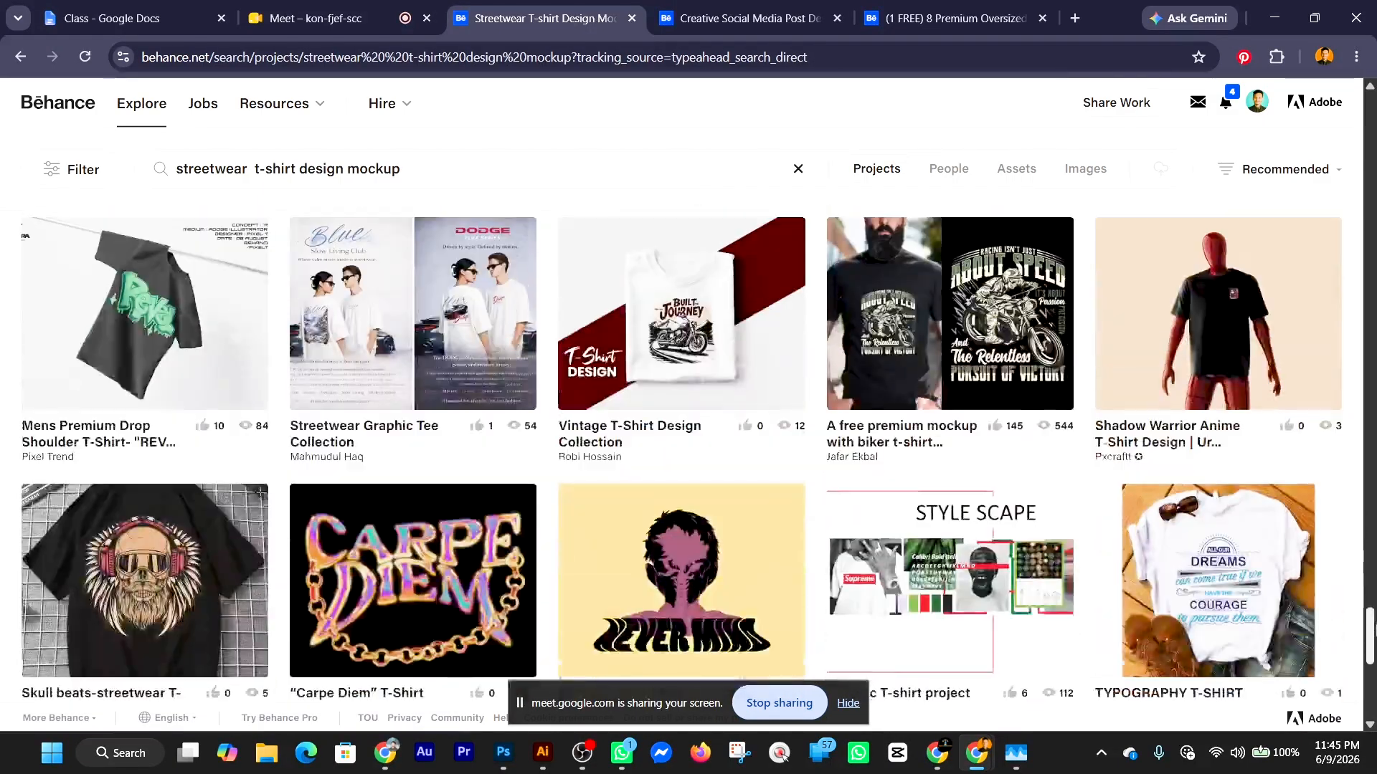
pyautogui.scroll(-10, 688, 456)
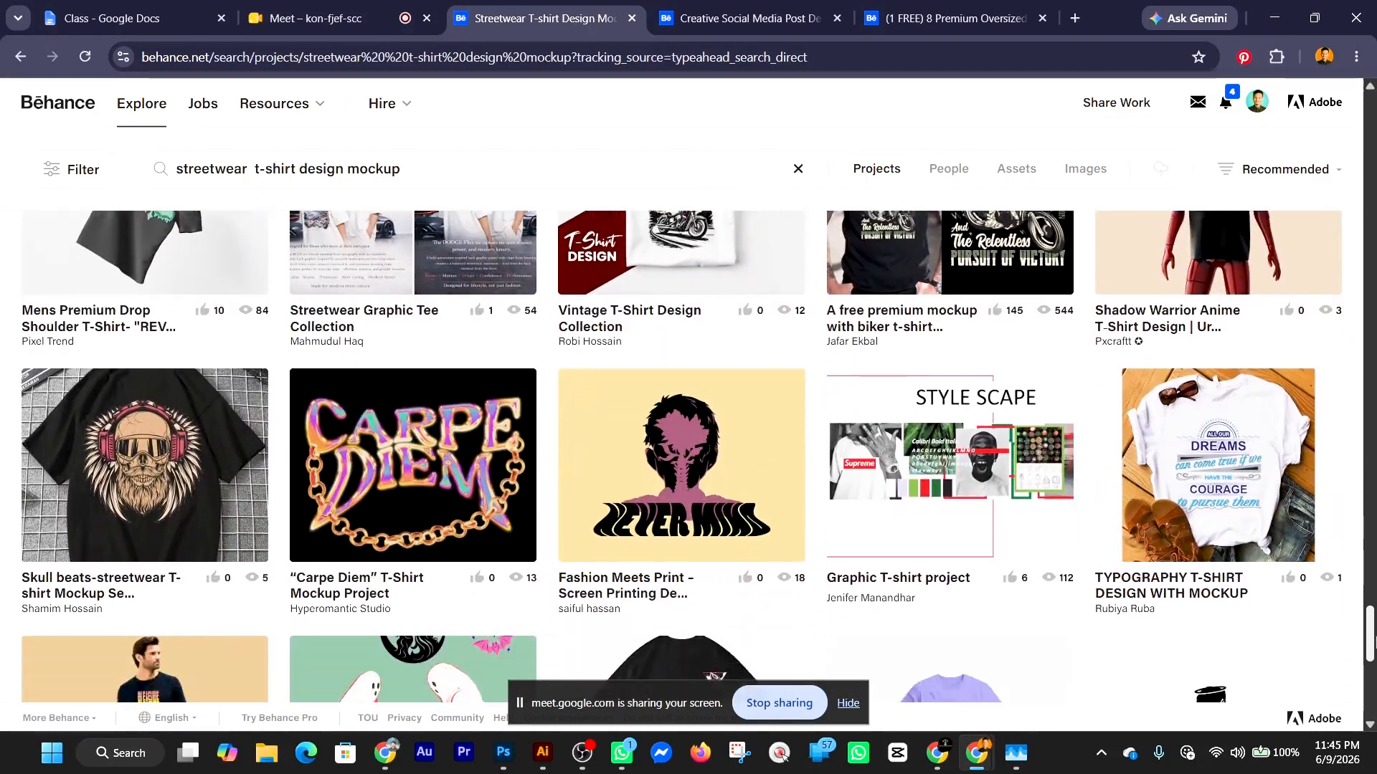
pyautogui.scroll(-2, 688, 457)
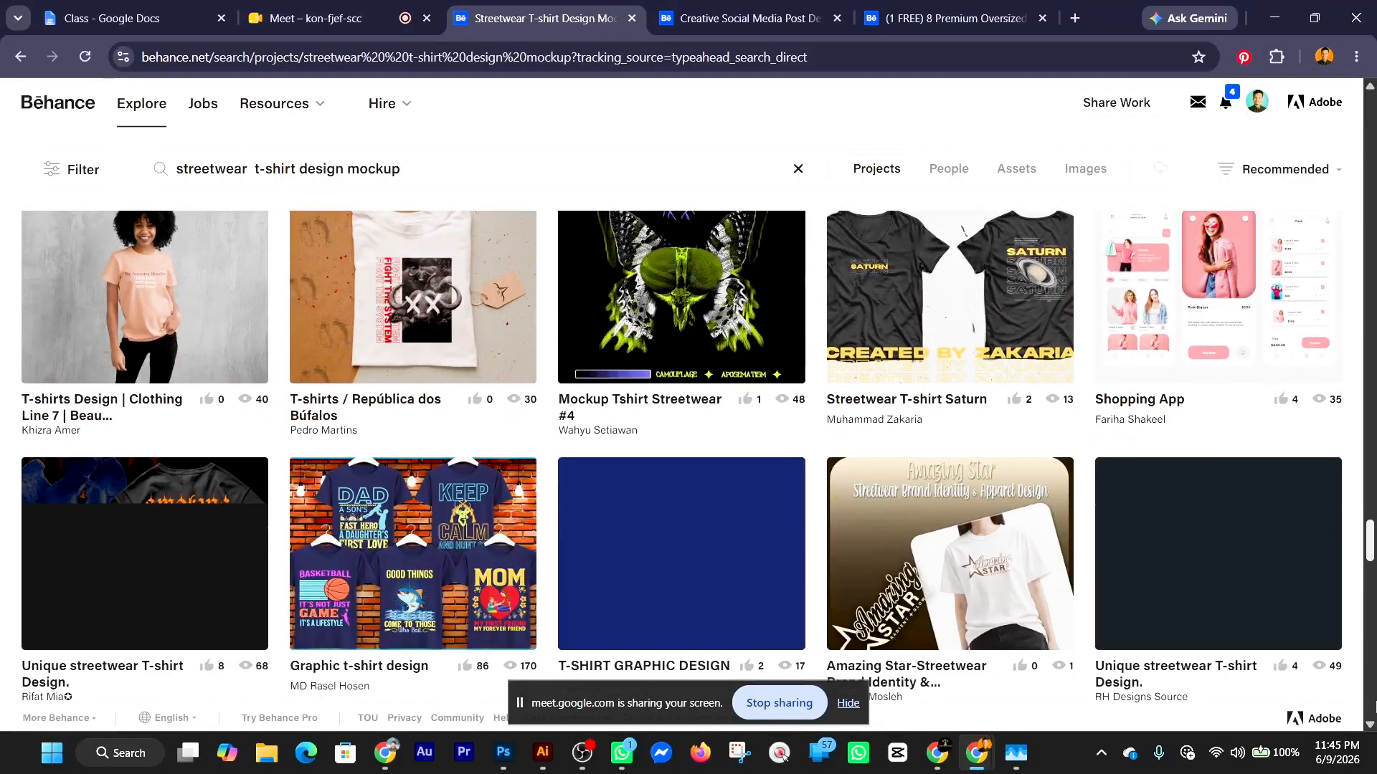
pyautogui.scroll(-4, 688, 457)
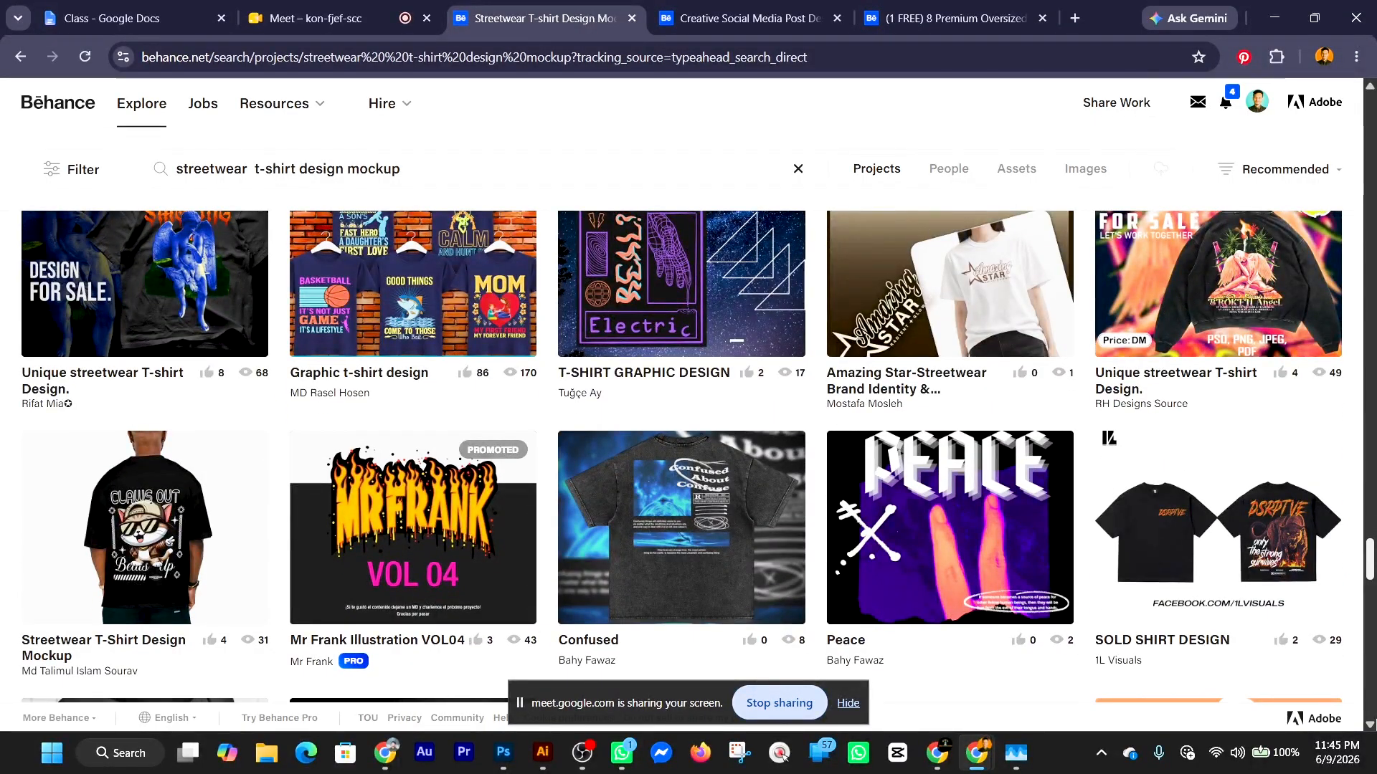
pyautogui.scroll(-9, 681, 459)
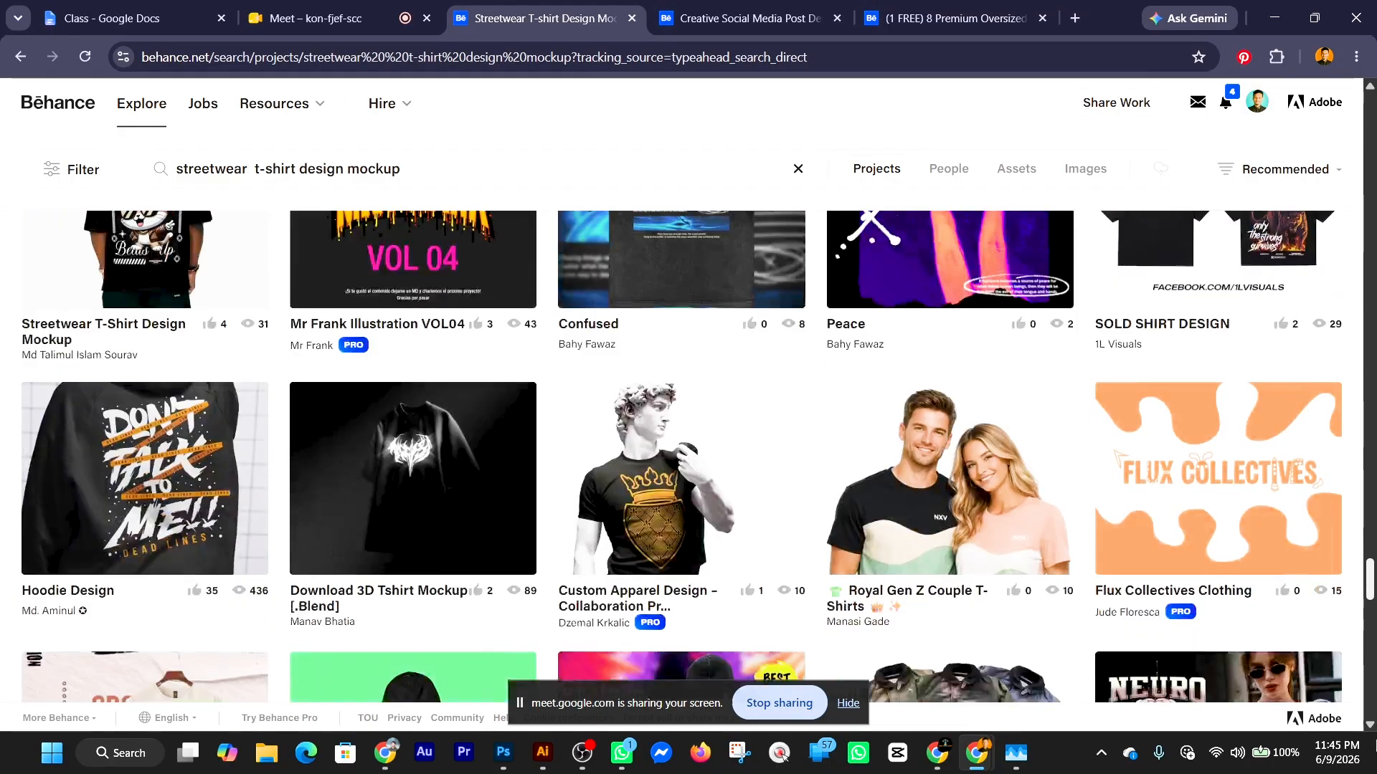
pyautogui.scroll(-3, 681, 459)
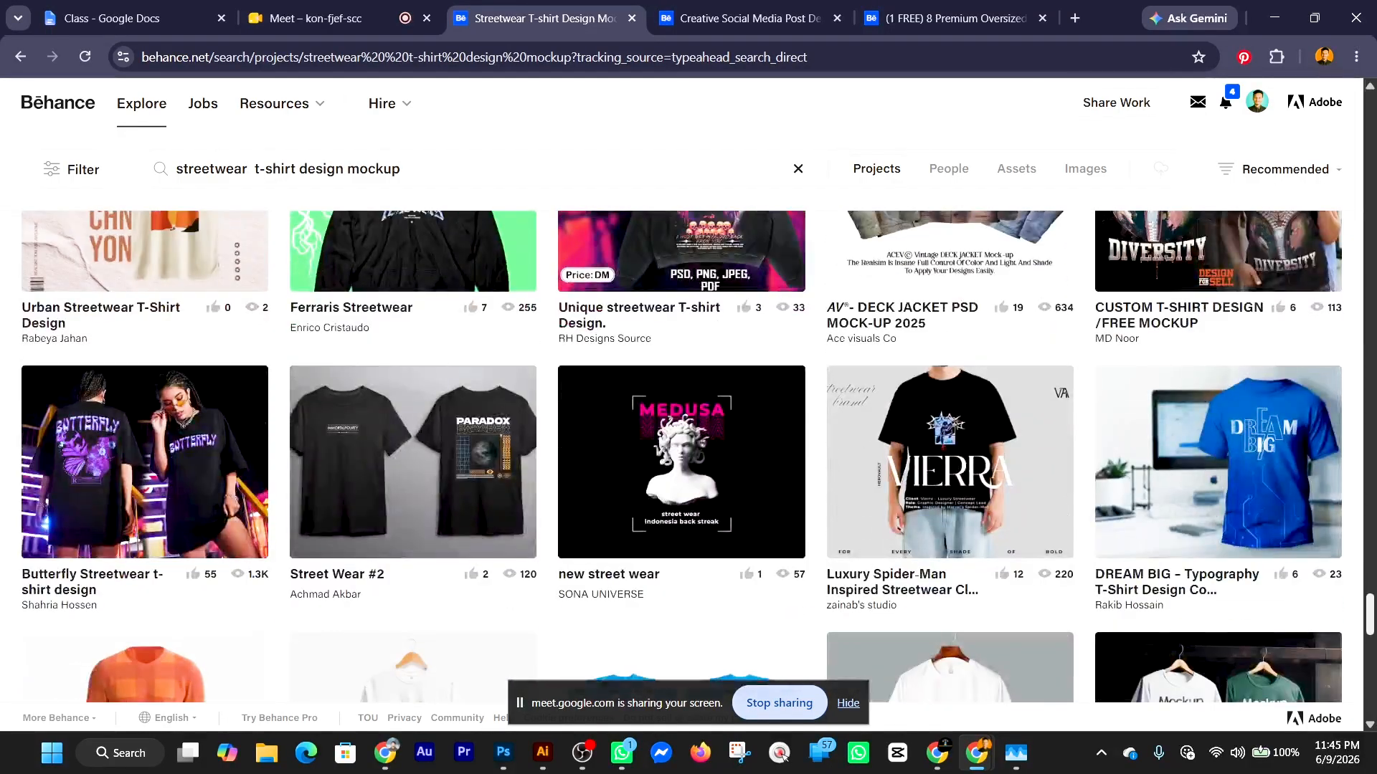
# Go back through the streetwear results and open the Modern Streetwear Hoodie Design project in a new tab, switching to it.
pyautogui.scroll(2, 681, 459)
pyautogui.scroll(-20, 681, 458)
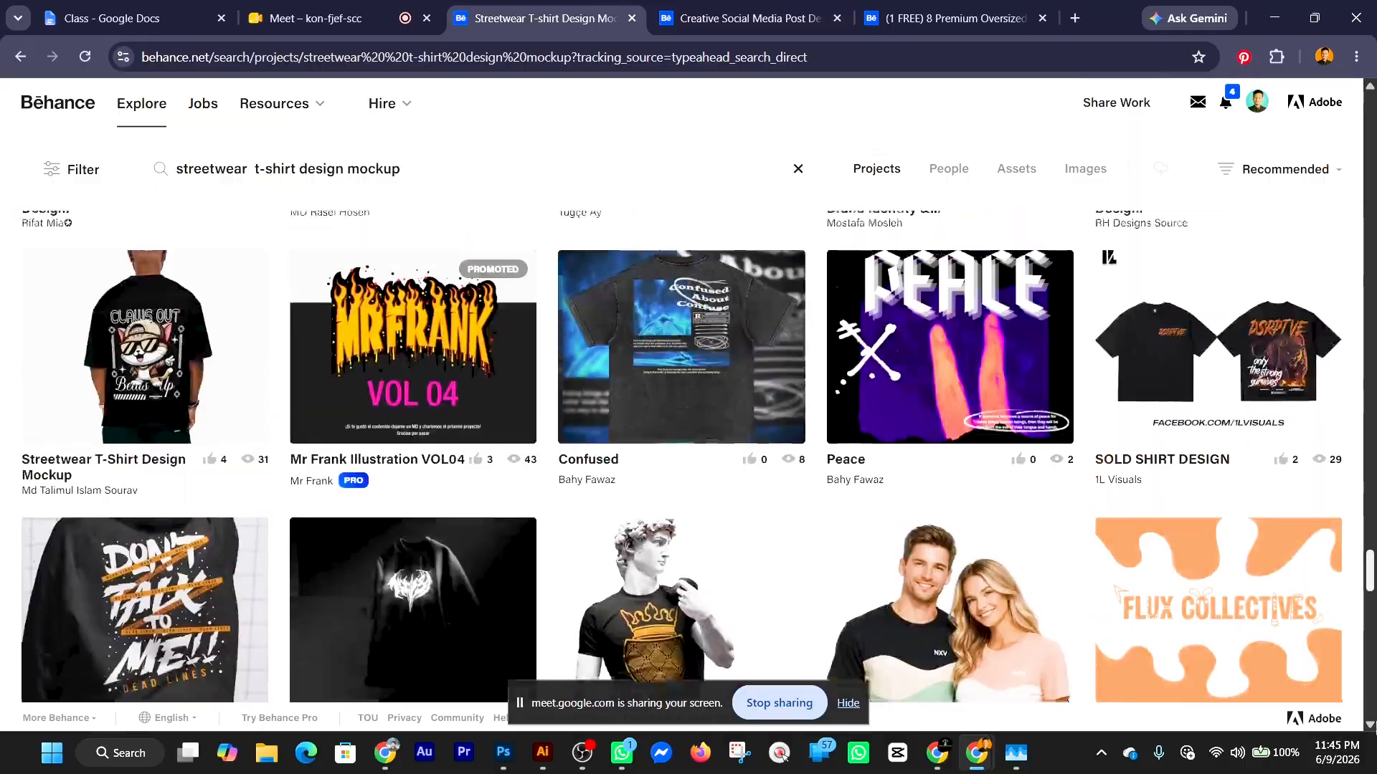
pyautogui.scroll(-15, 681, 458)
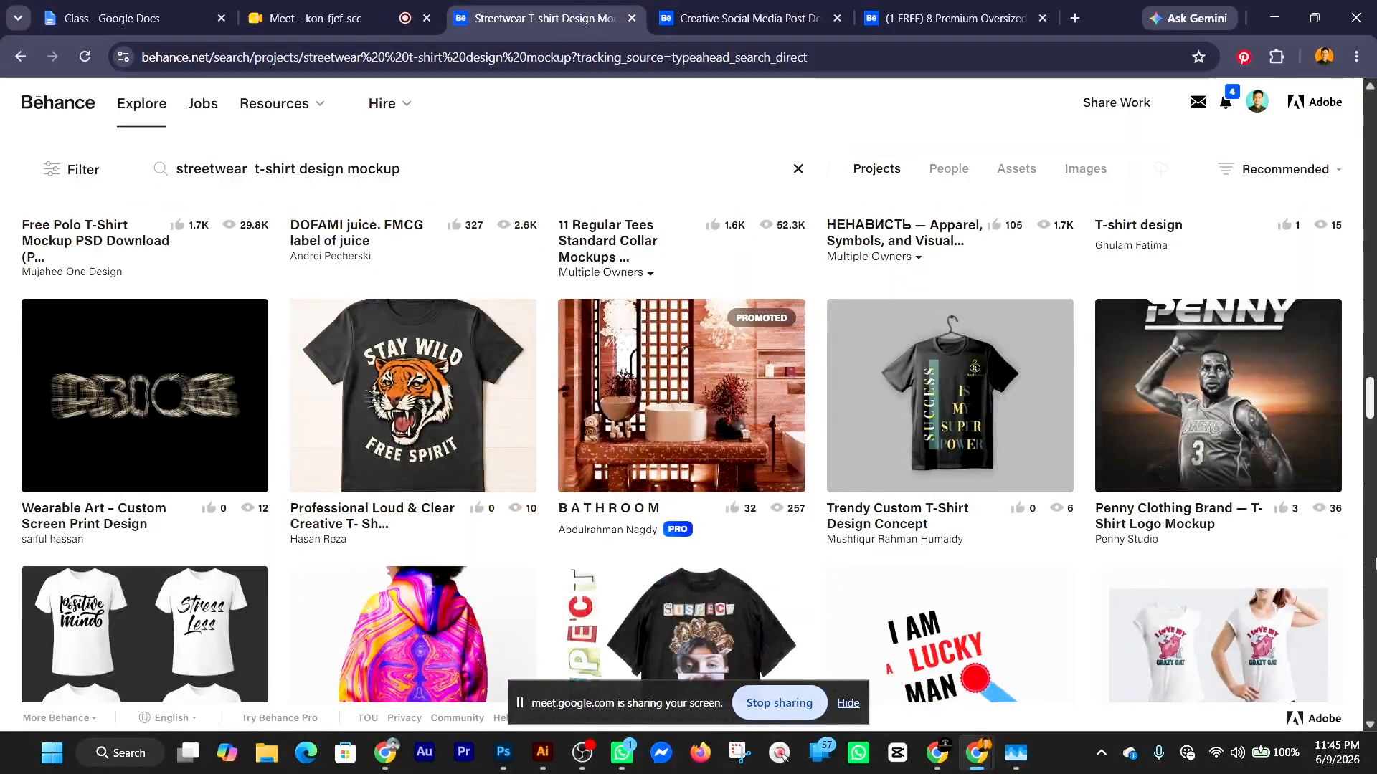
pyautogui.scroll(10, 681, 459)
pyautogui.scroll(10, 1372, 502)
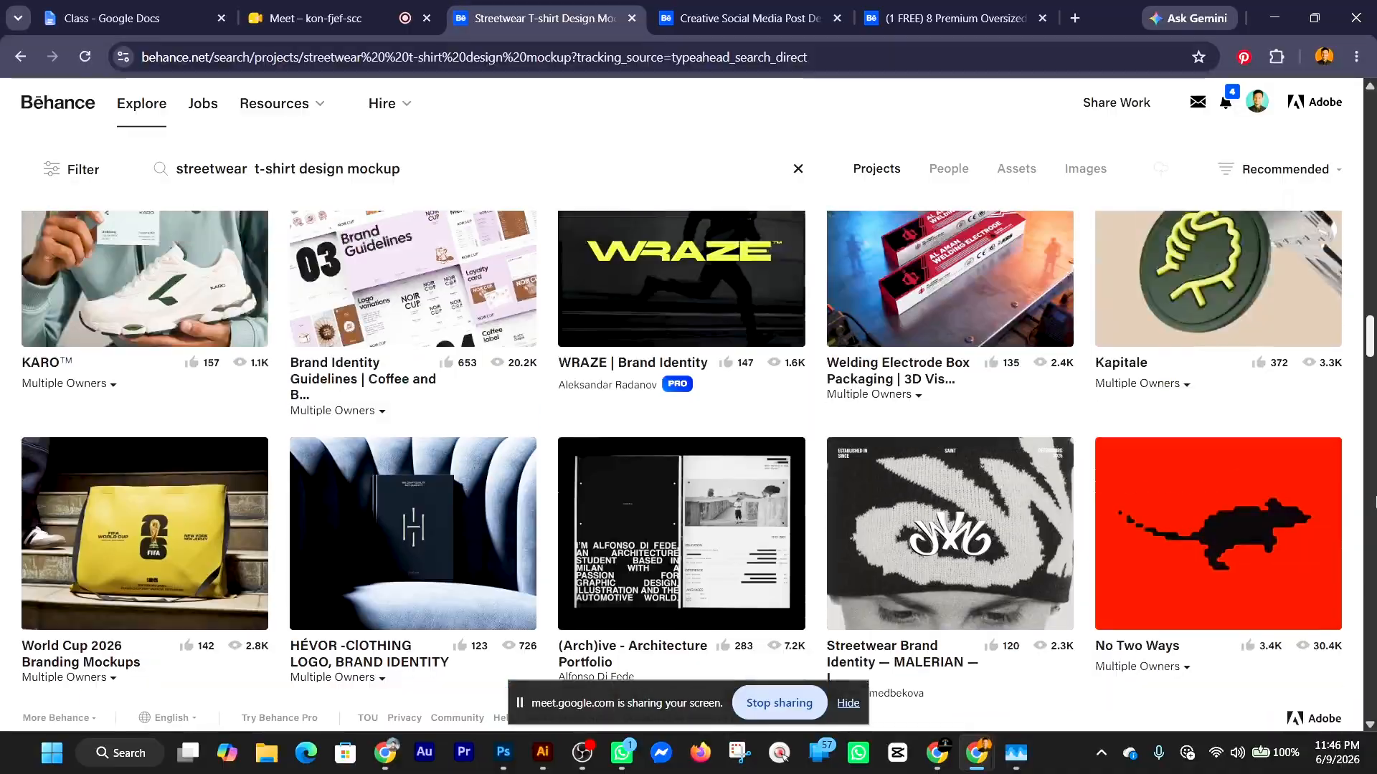
pyautogui.scroll(2, 1371, 448)
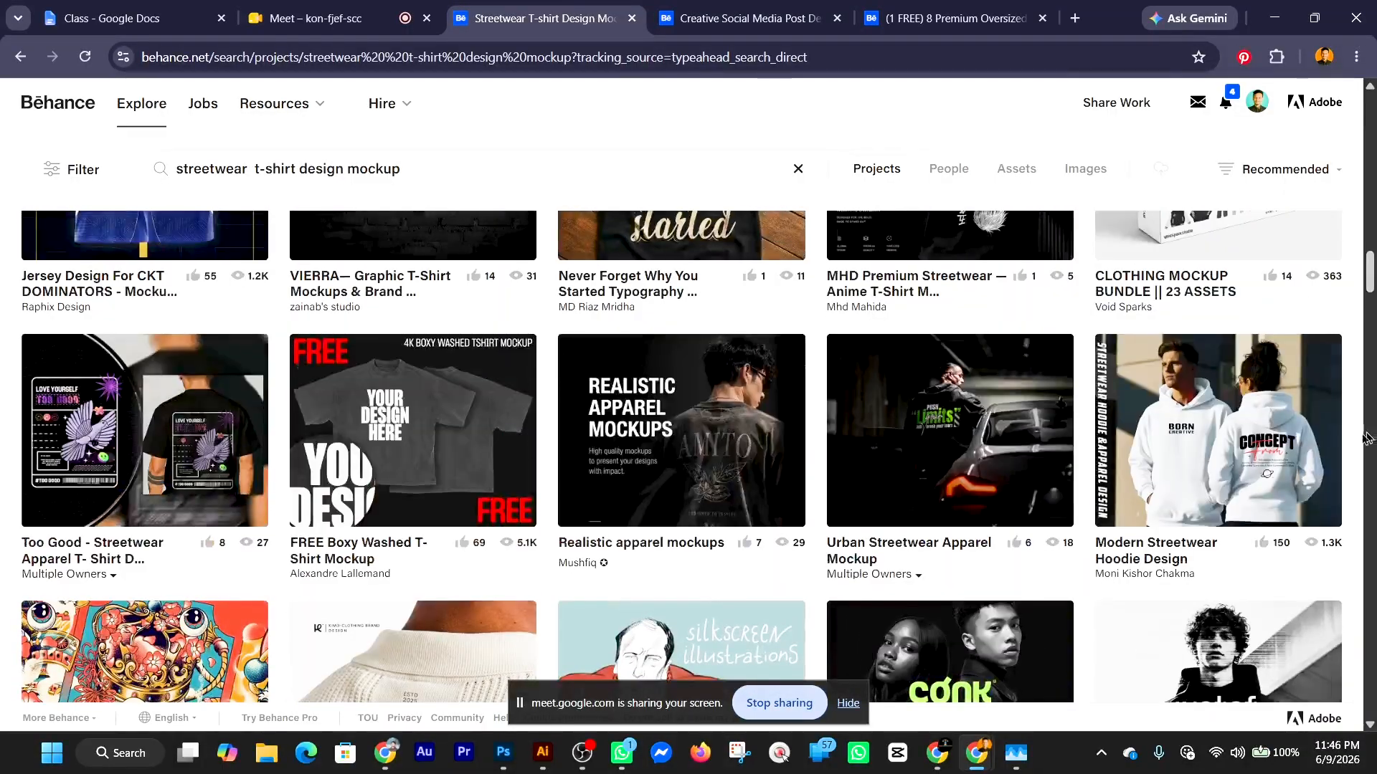
pyautogui.rightClick(1185, 466)
pyautogui.click(1155, 488)
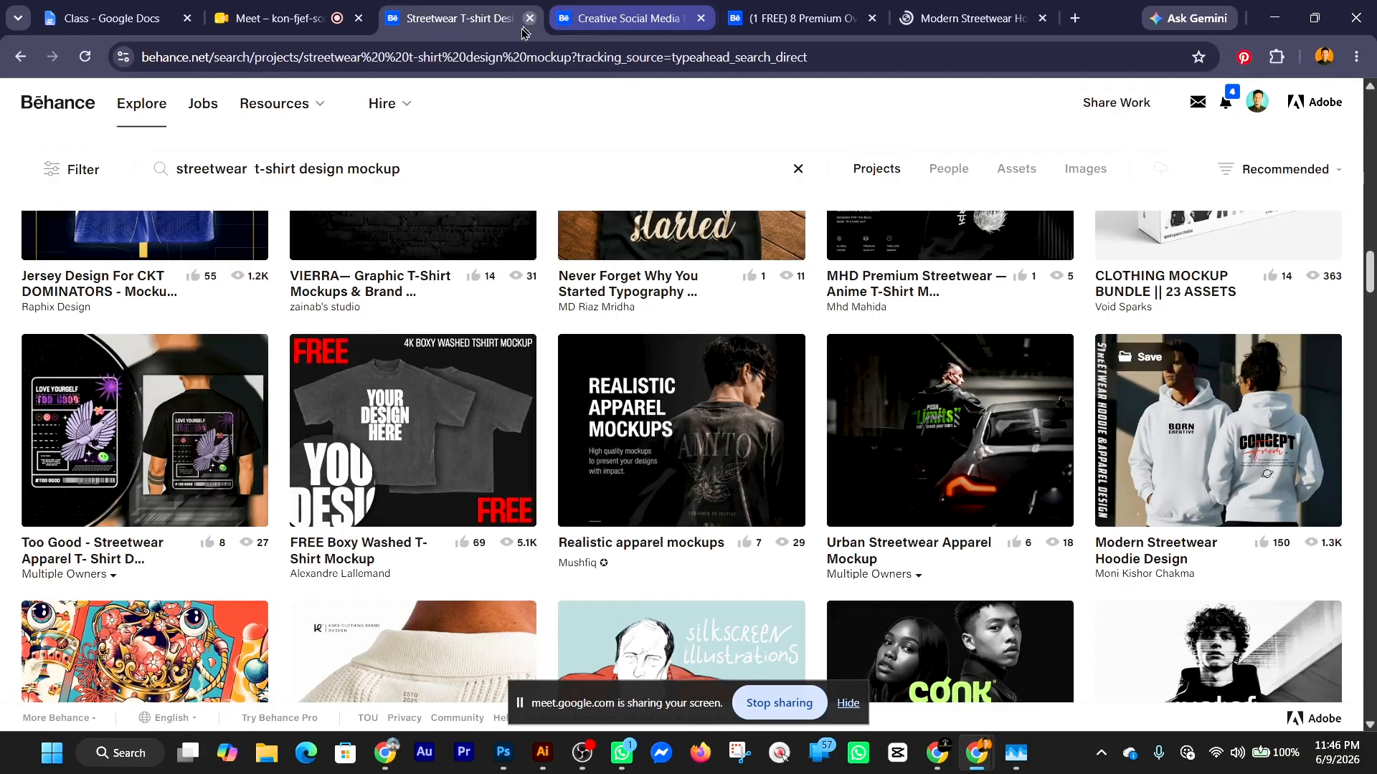
pyautogui.click(951, 5)
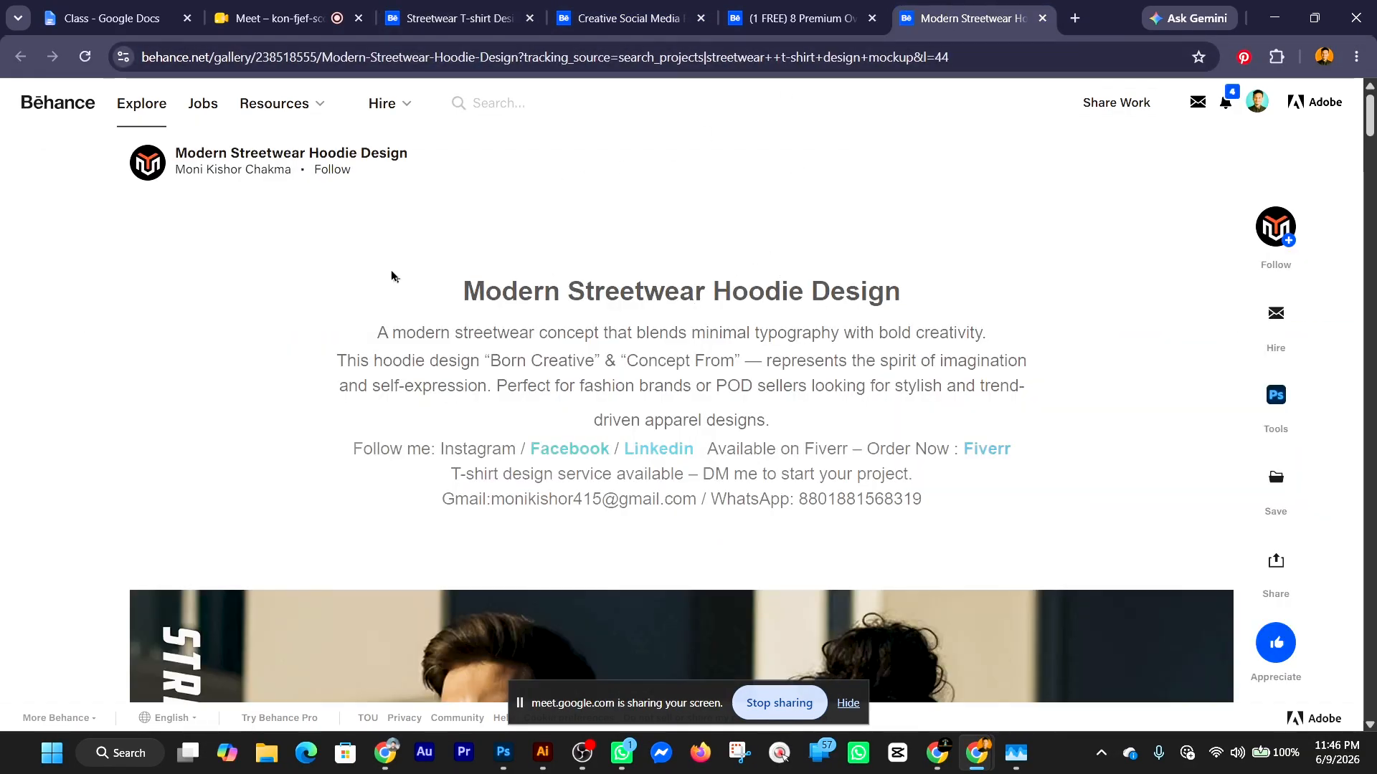
# Examine the hoodie project's title, description and first mockup image showing the white hoodies from front and back.
pyautogui.moveTo(390, 268); pyautogui.dragTo(913, 277)
pyautogui.click(982, 274)
pyautogui.scroll(-5, 833, 274)
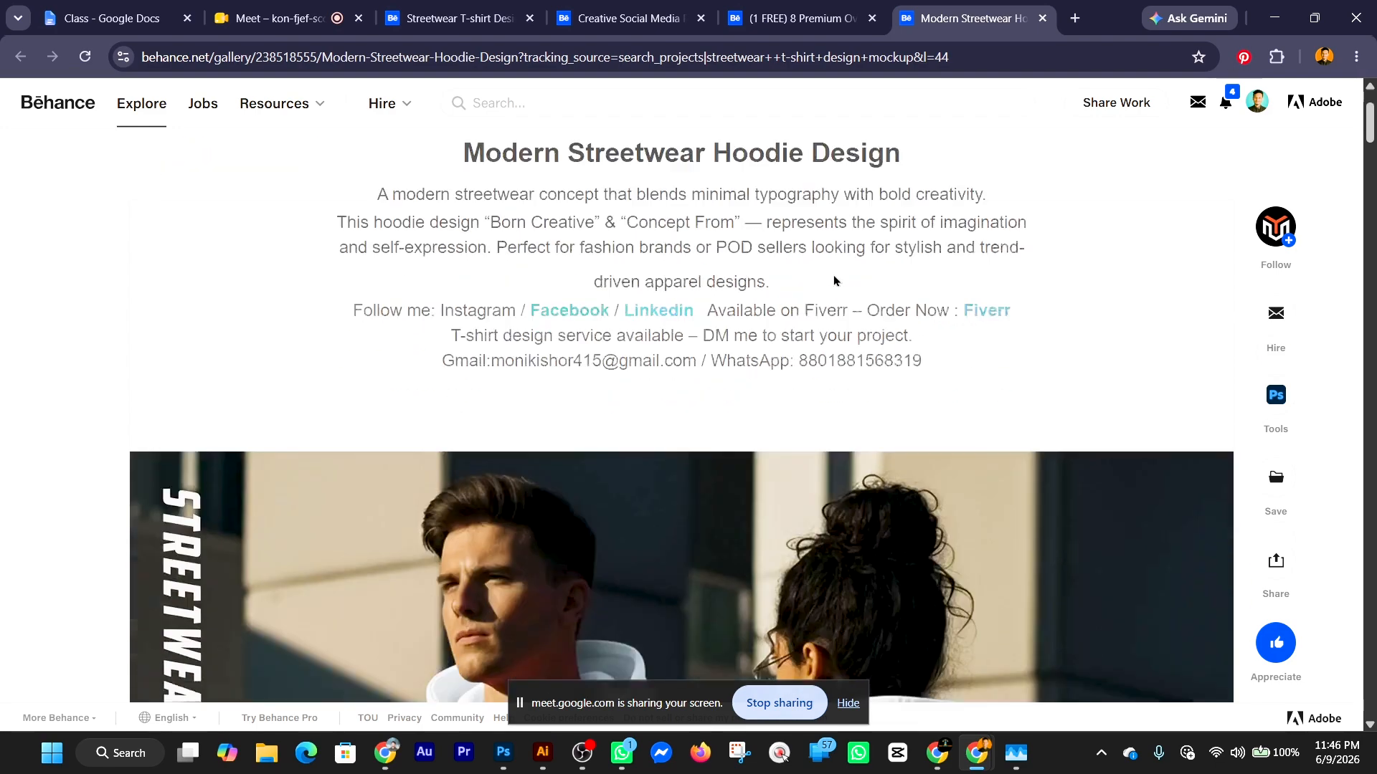
pyautogui.scroll(-5, 833, 279)
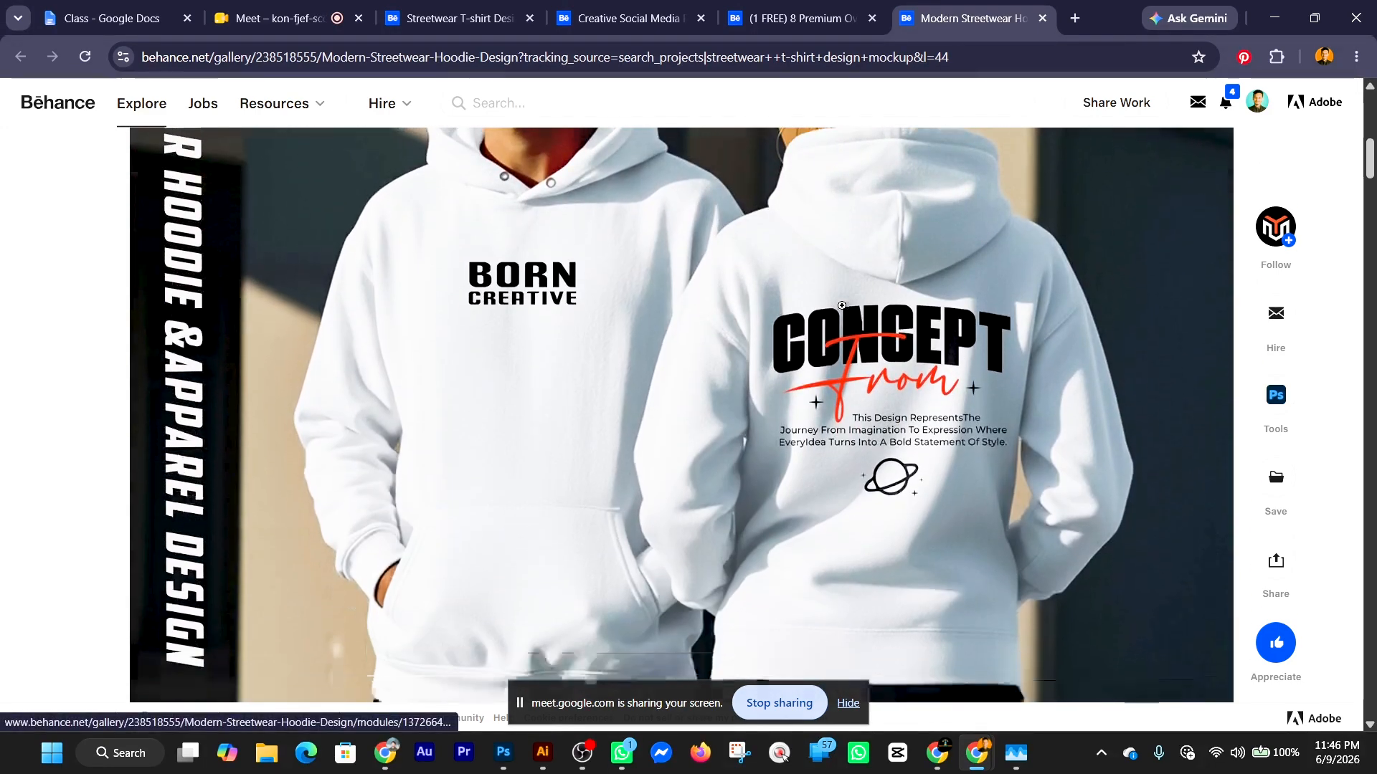
pyautogui.scroll(3, 841, 306)
pyautogui.scroll(2, 841, 308)
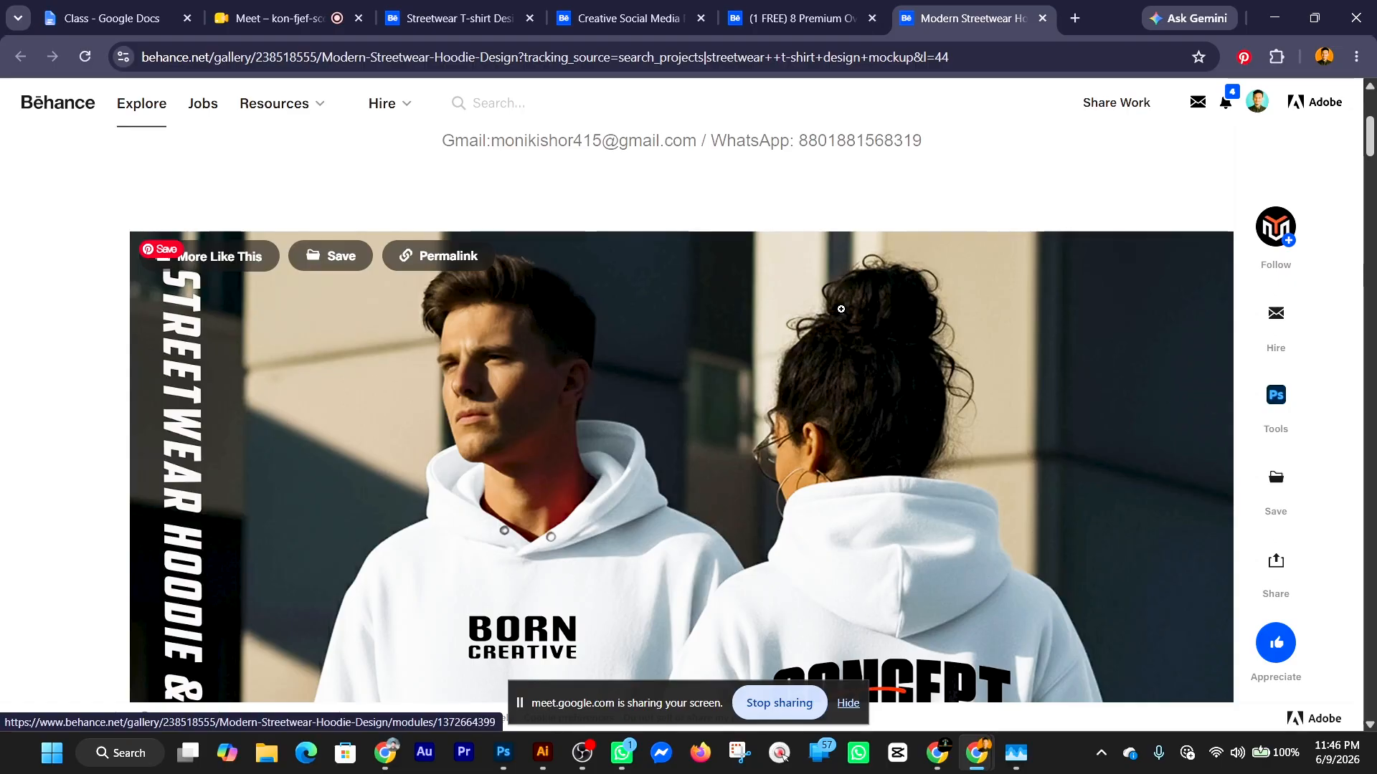
pyautogui.scroll(-6, 841, 309)
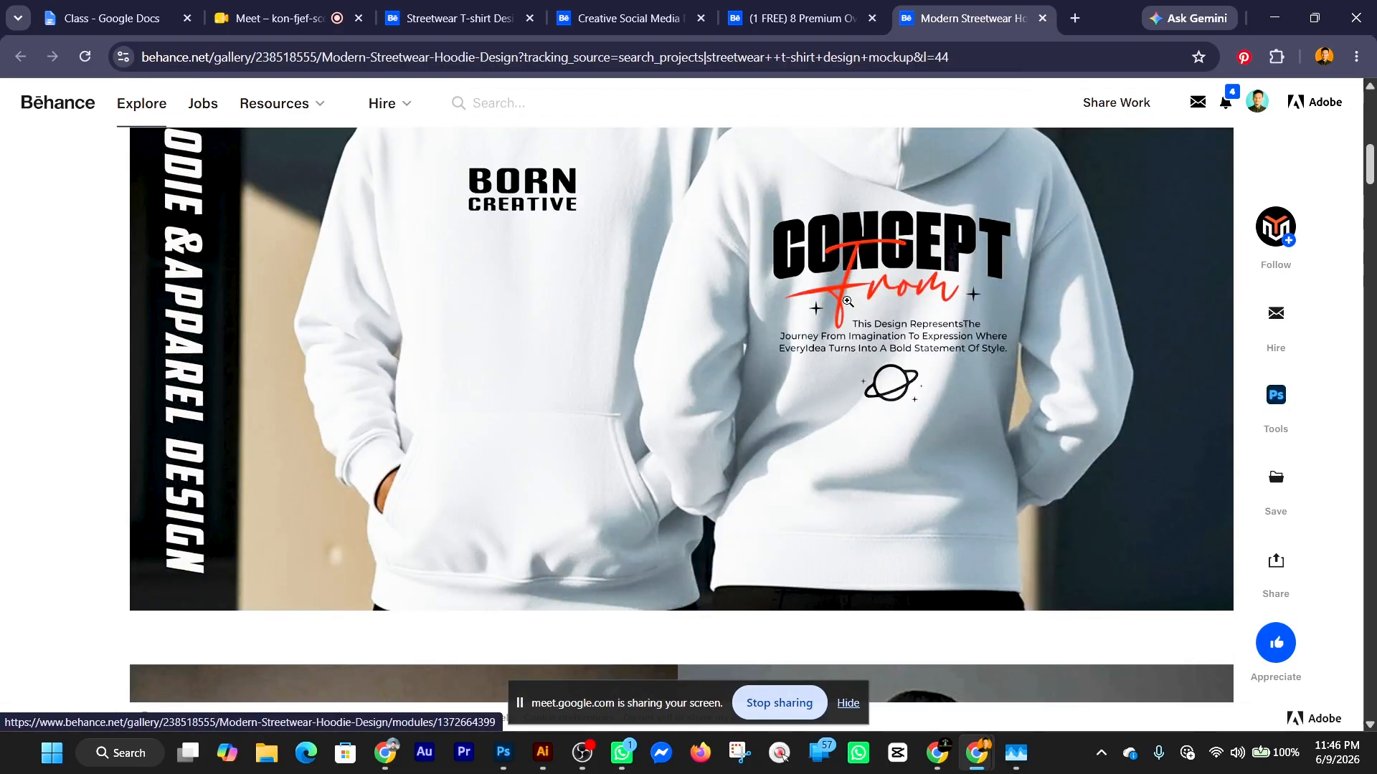
# Look through the project's following mockups, from the white T-shirts and red and dark hoodies to the white button-up shirts.
pyautogui.scroll(-7, 847, 301)
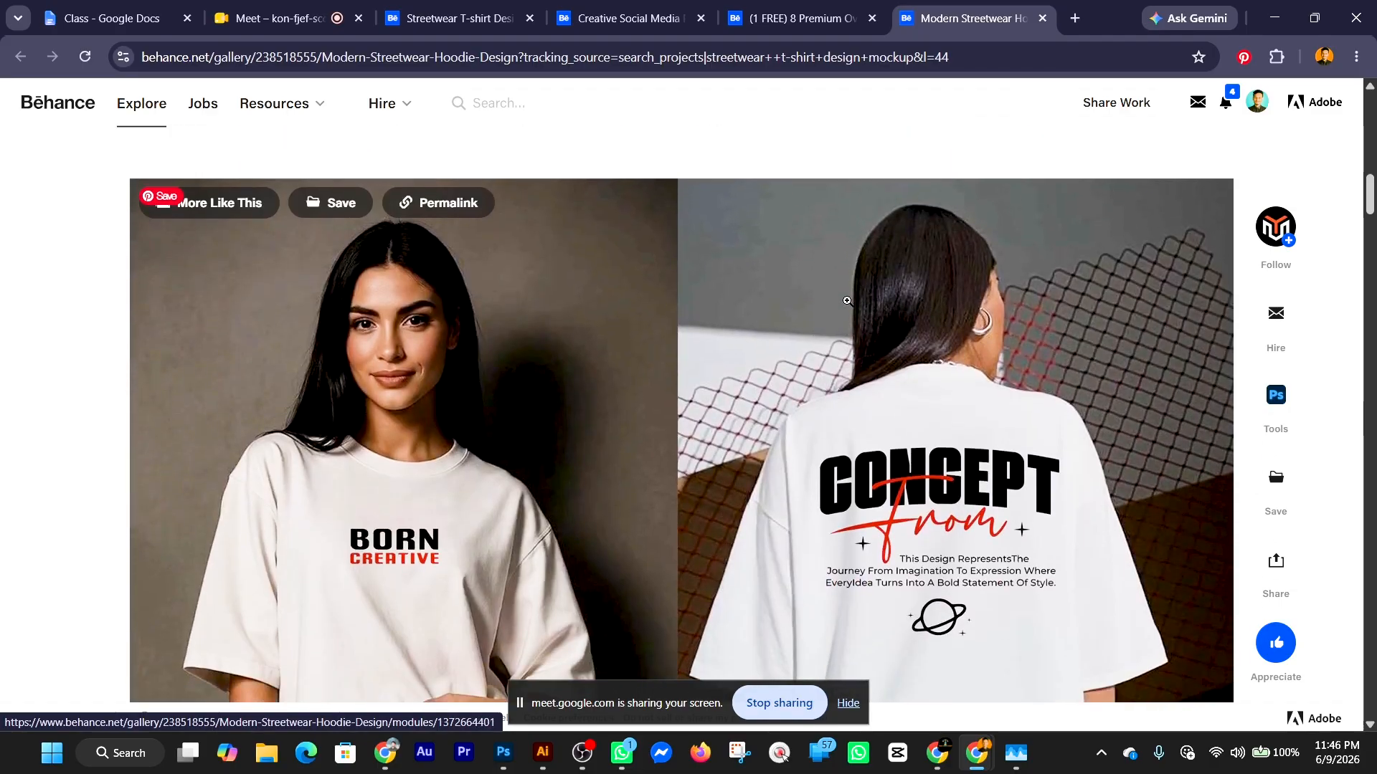
pyautogui.scroll(-10, 737, 326)
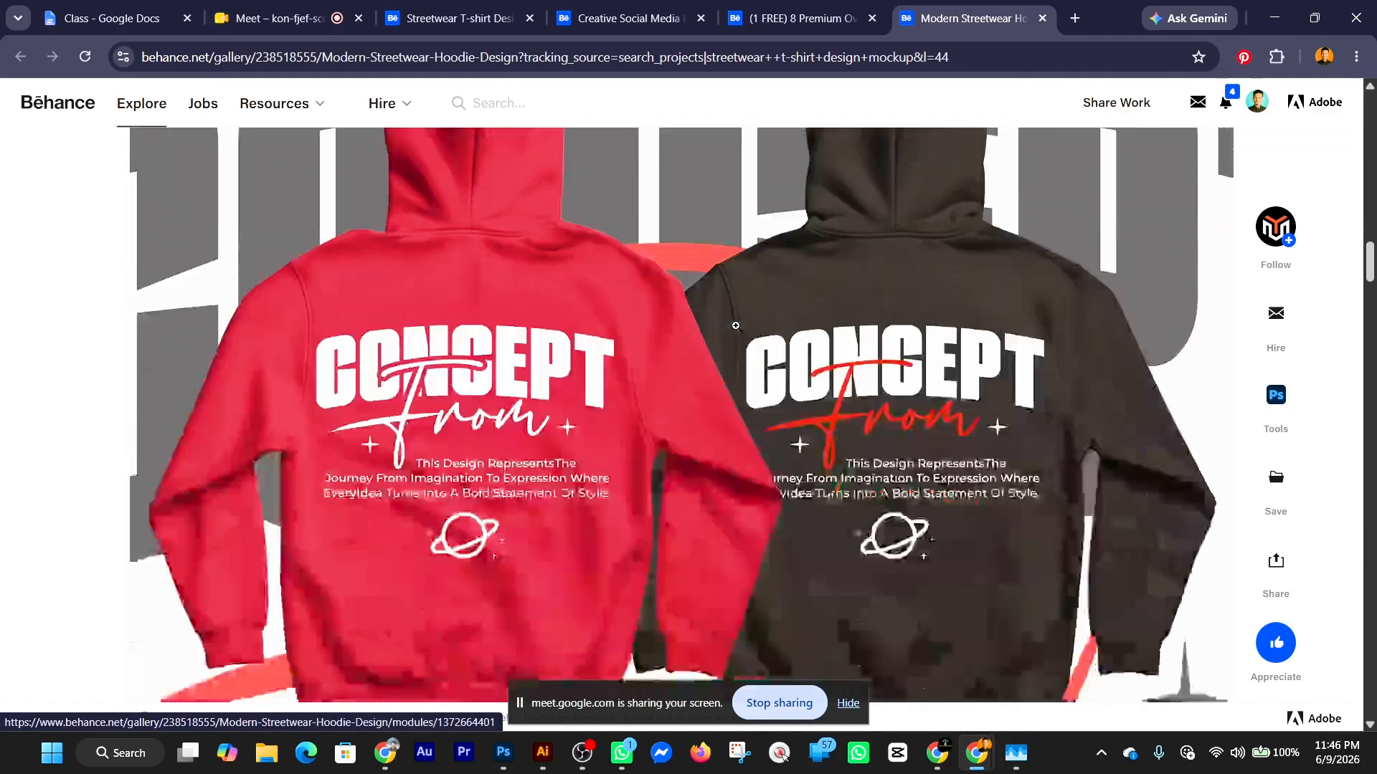
pyautogui.scroll(-3, 380, 304)
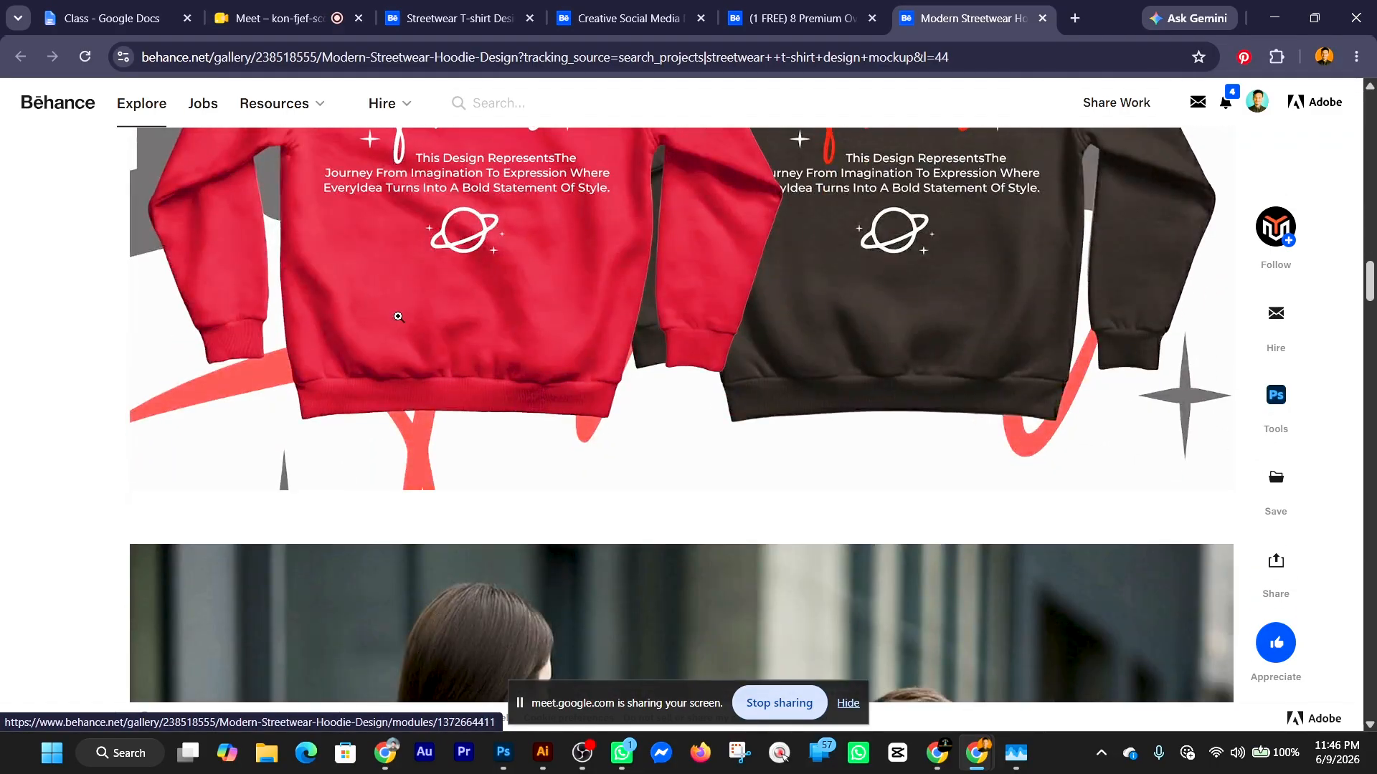
pyautogui.scroll(-13, 399, 317)
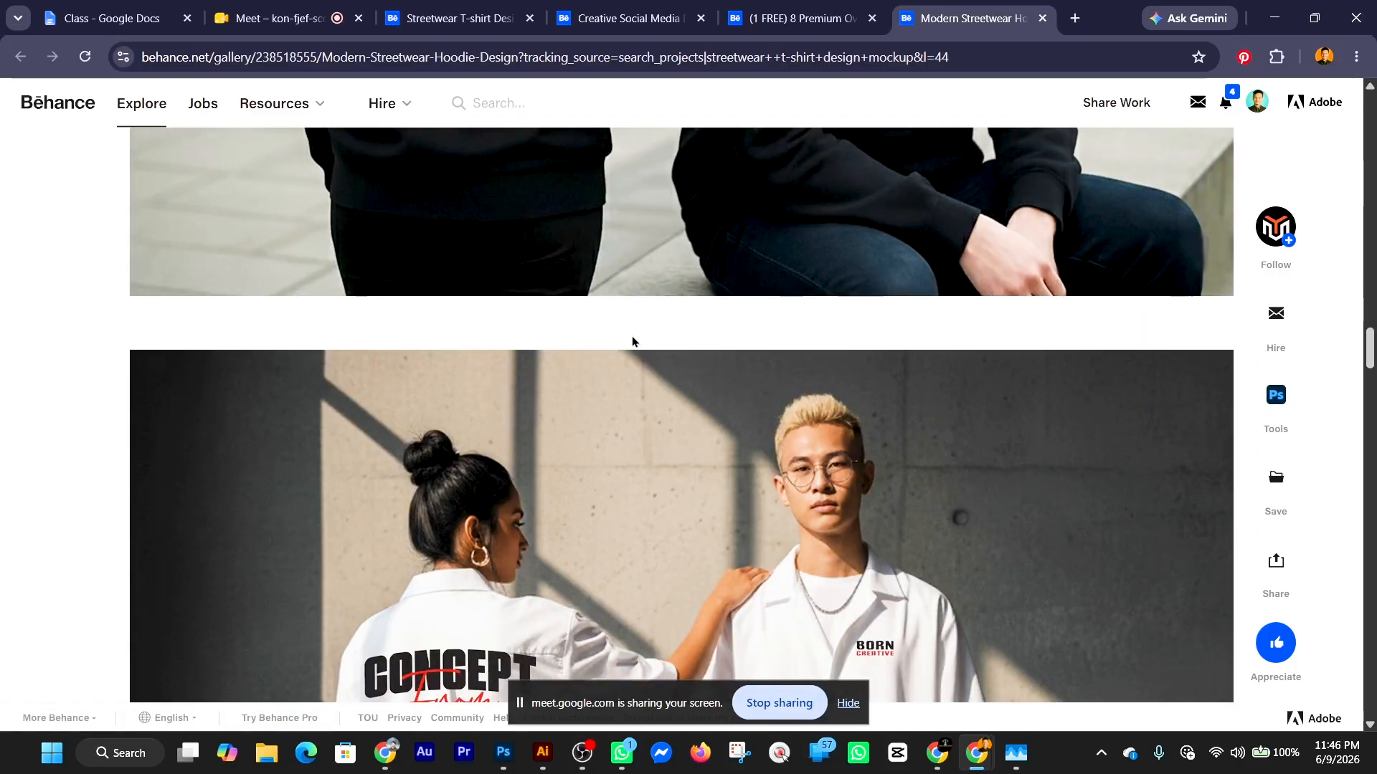
pyautogui.scroll(-5, 631, 337)
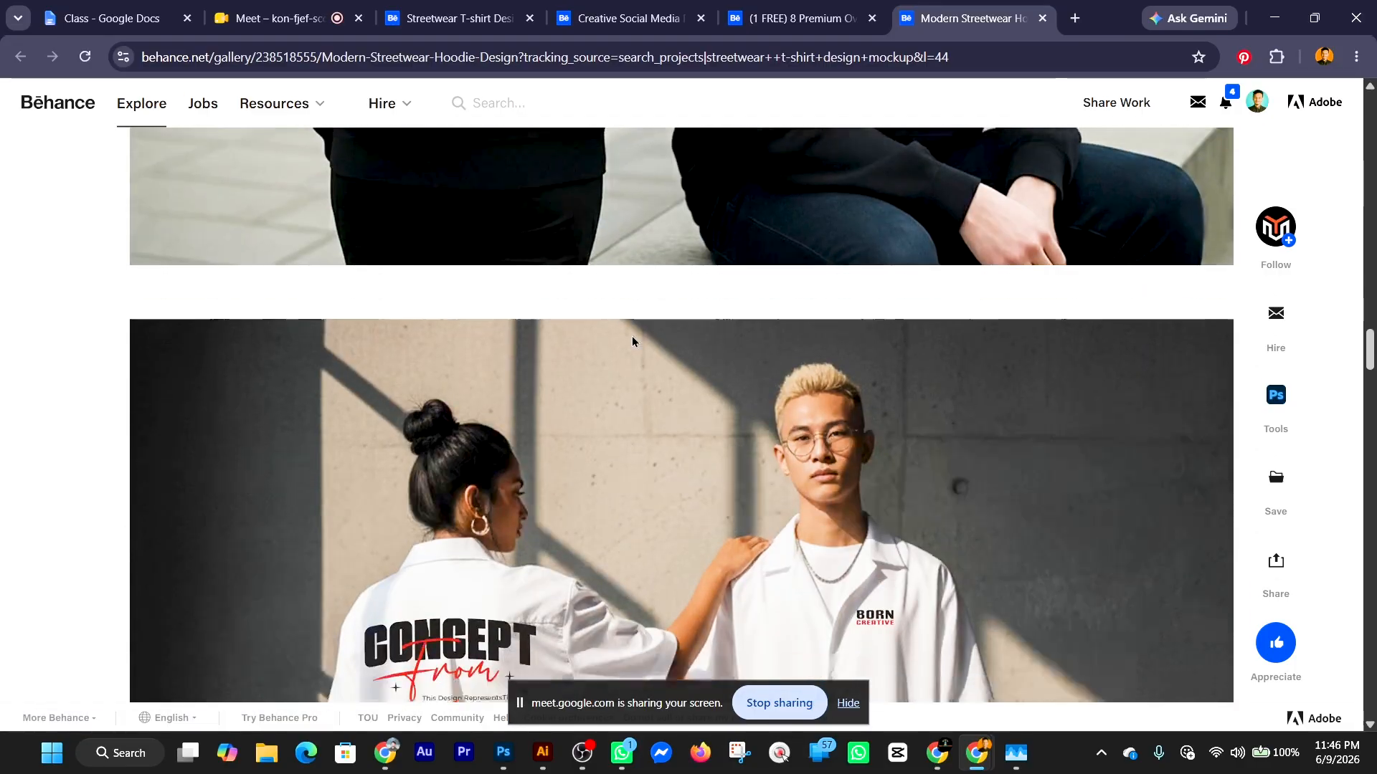
pyautogui.scroll(-1, 631, 335)
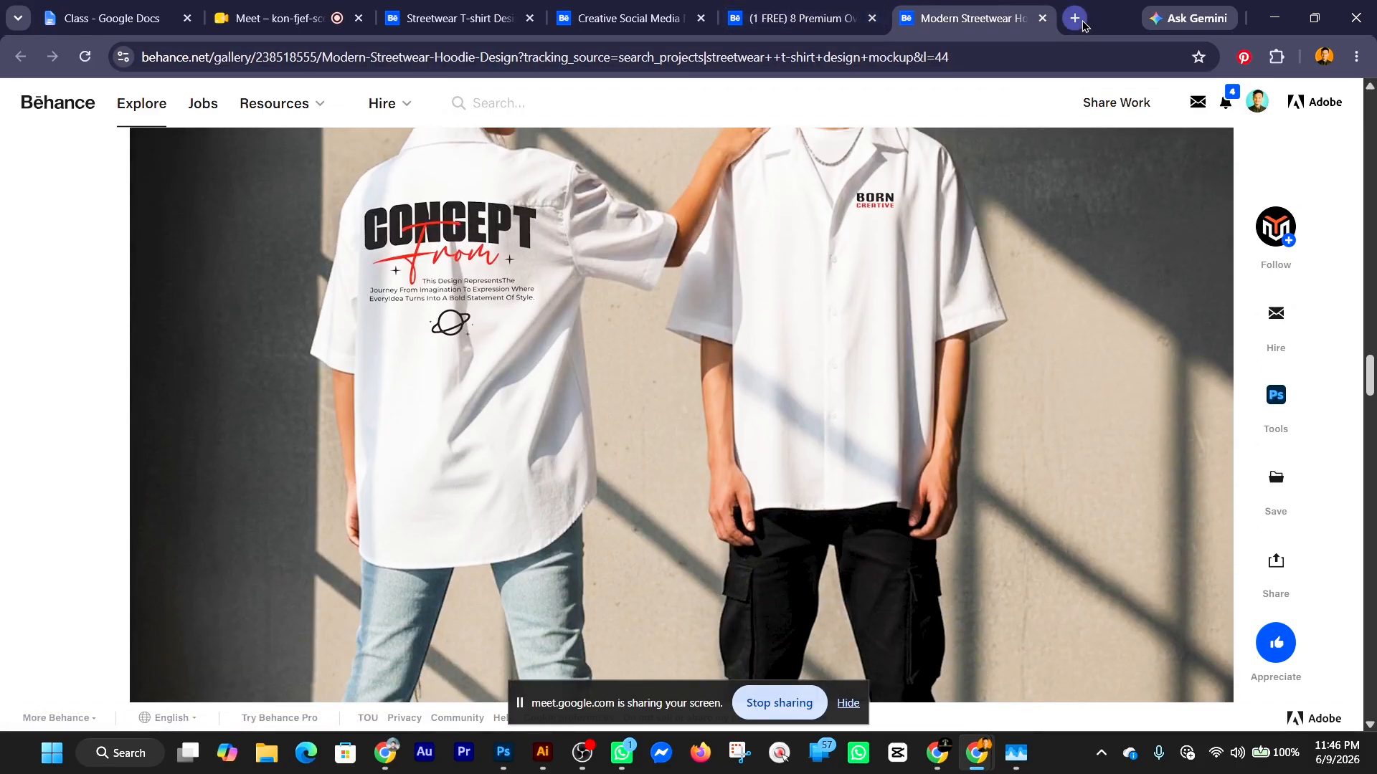
# Open the Pinterest profile page in a new browser tab.
pyautogui.click(1073, 19)
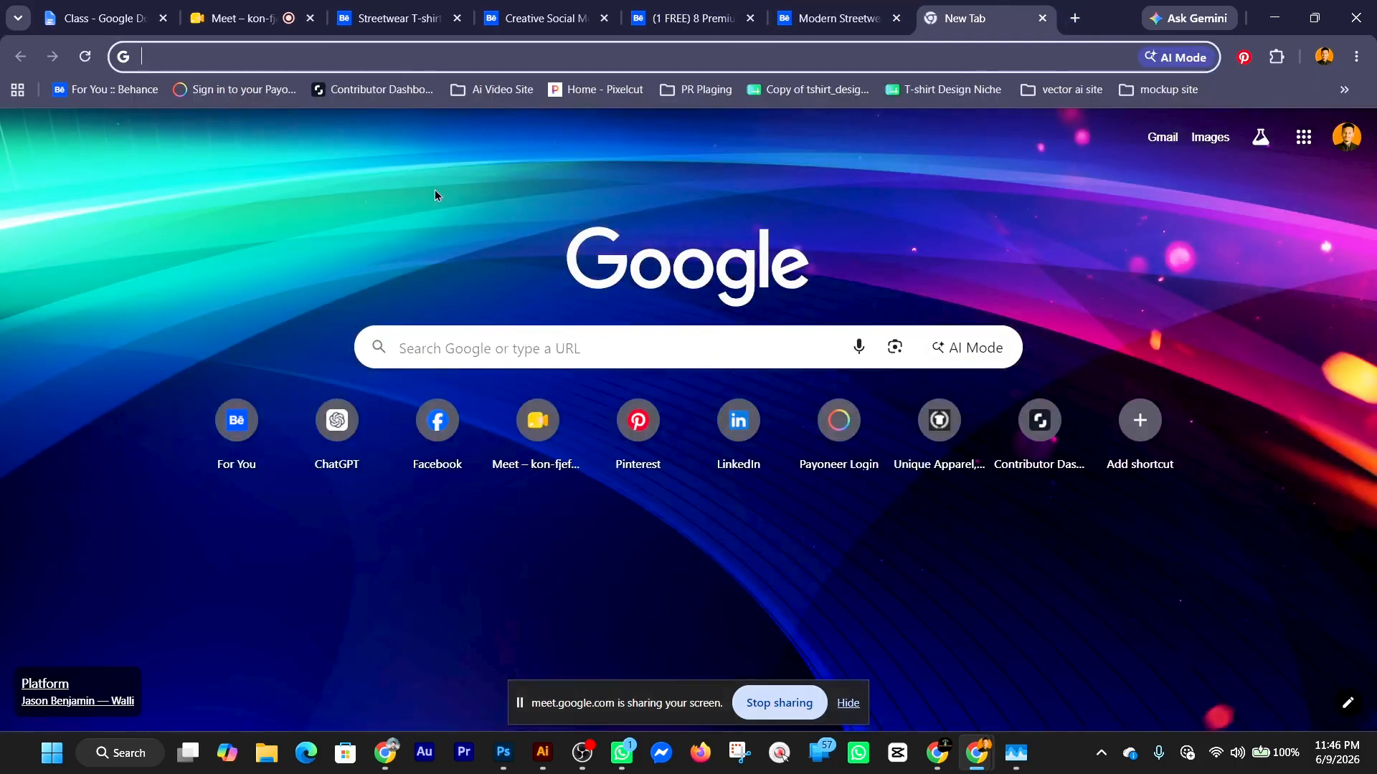
pyautogui.write('pinterest.com/mdettasafsoumik/')
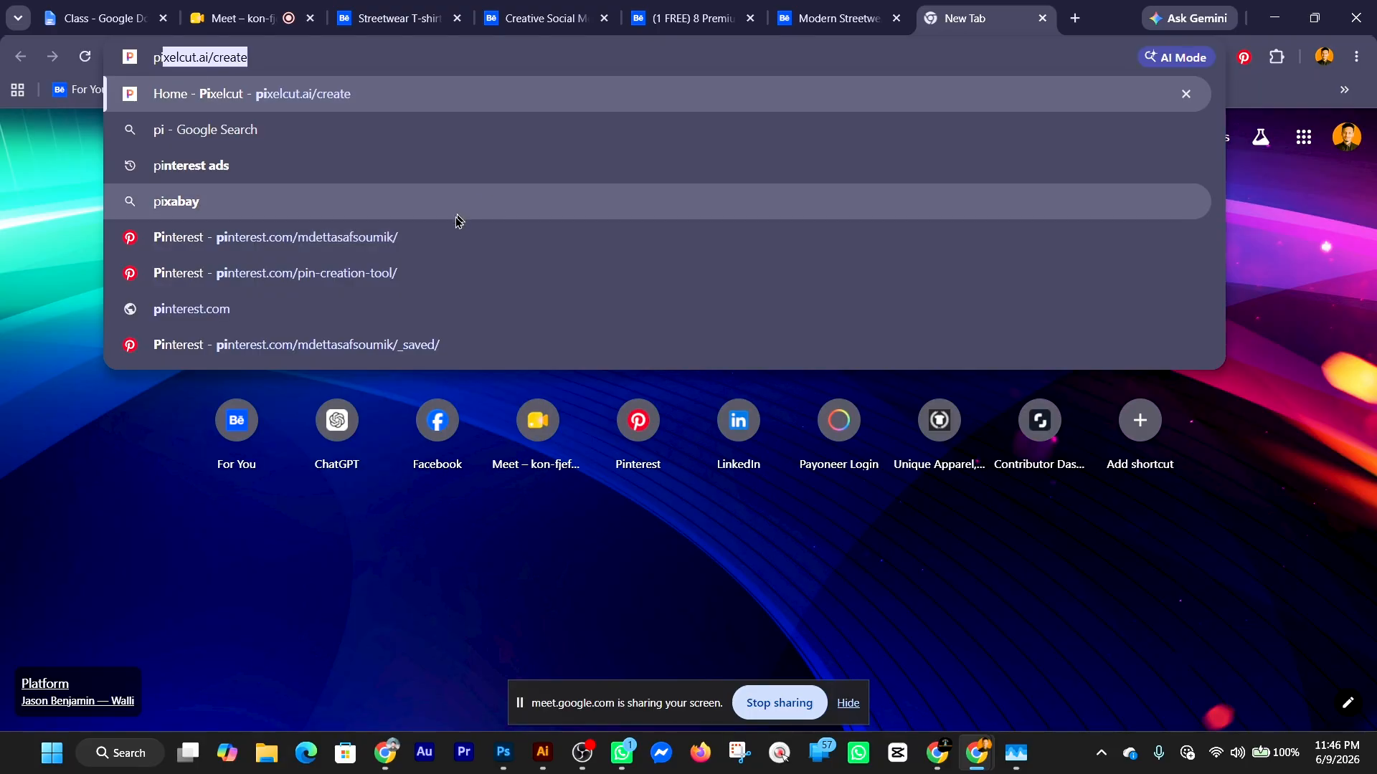
pyautogui.click(439, 238)
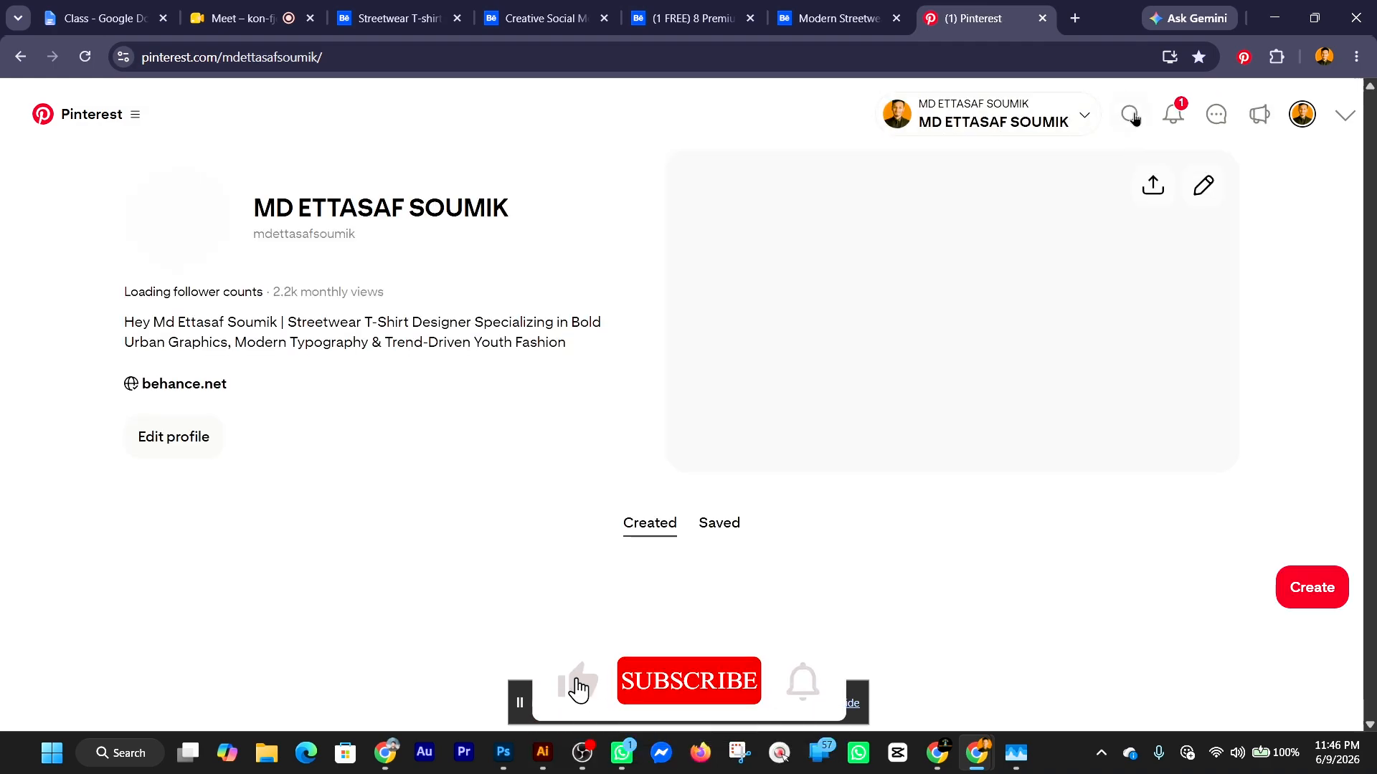
# Search the Pins for "mockup t-shirt".
pyautogui.click(1130, 115)
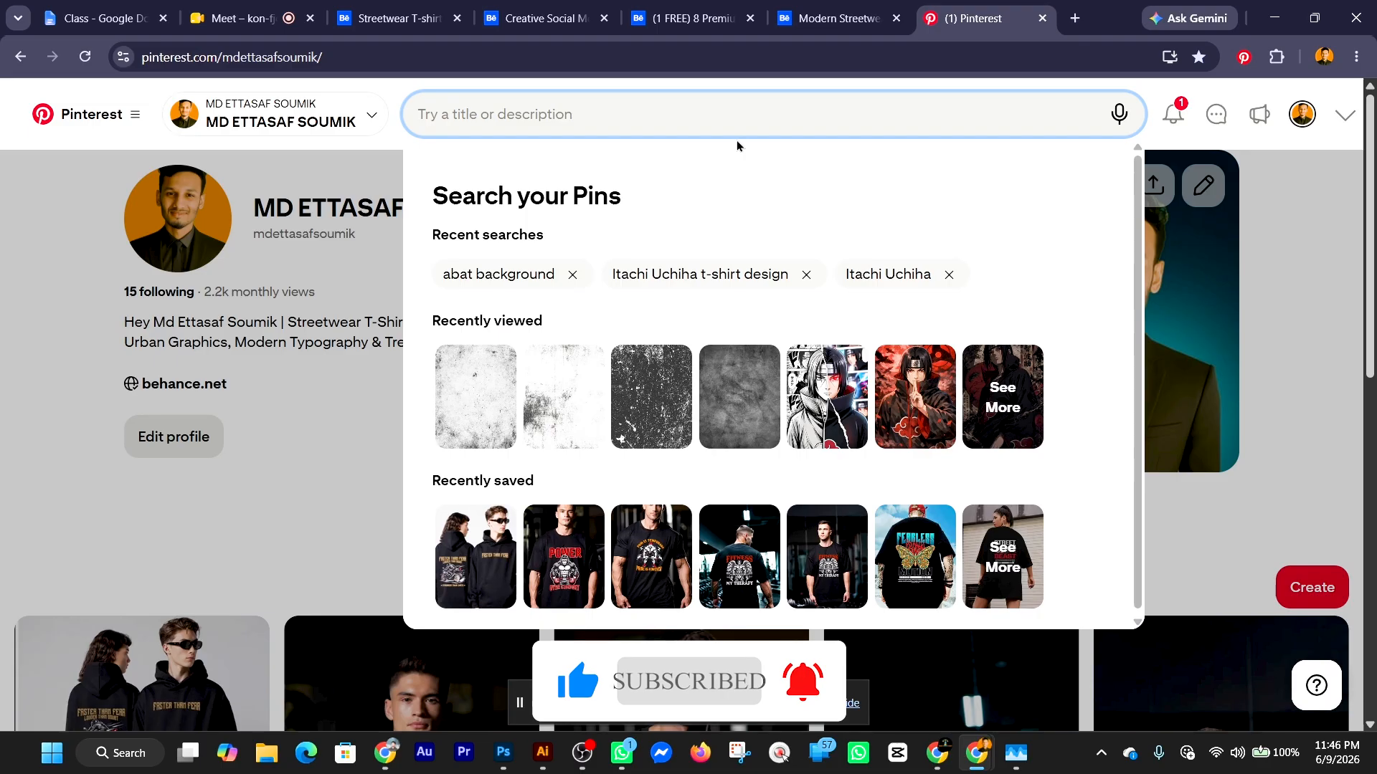
pyautogui.write('mouc')
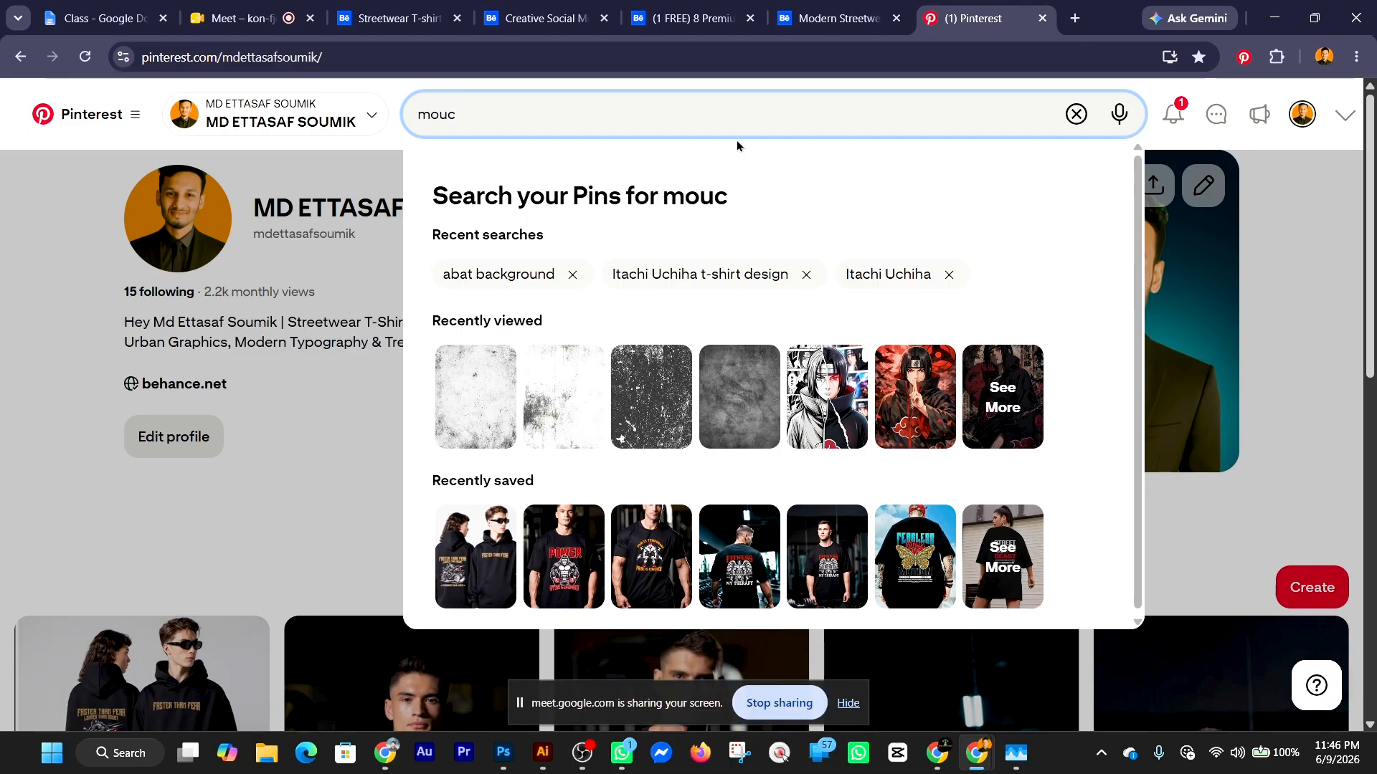
pyautogui.press('BackSpace')
pyautogui.press('BackSpace')
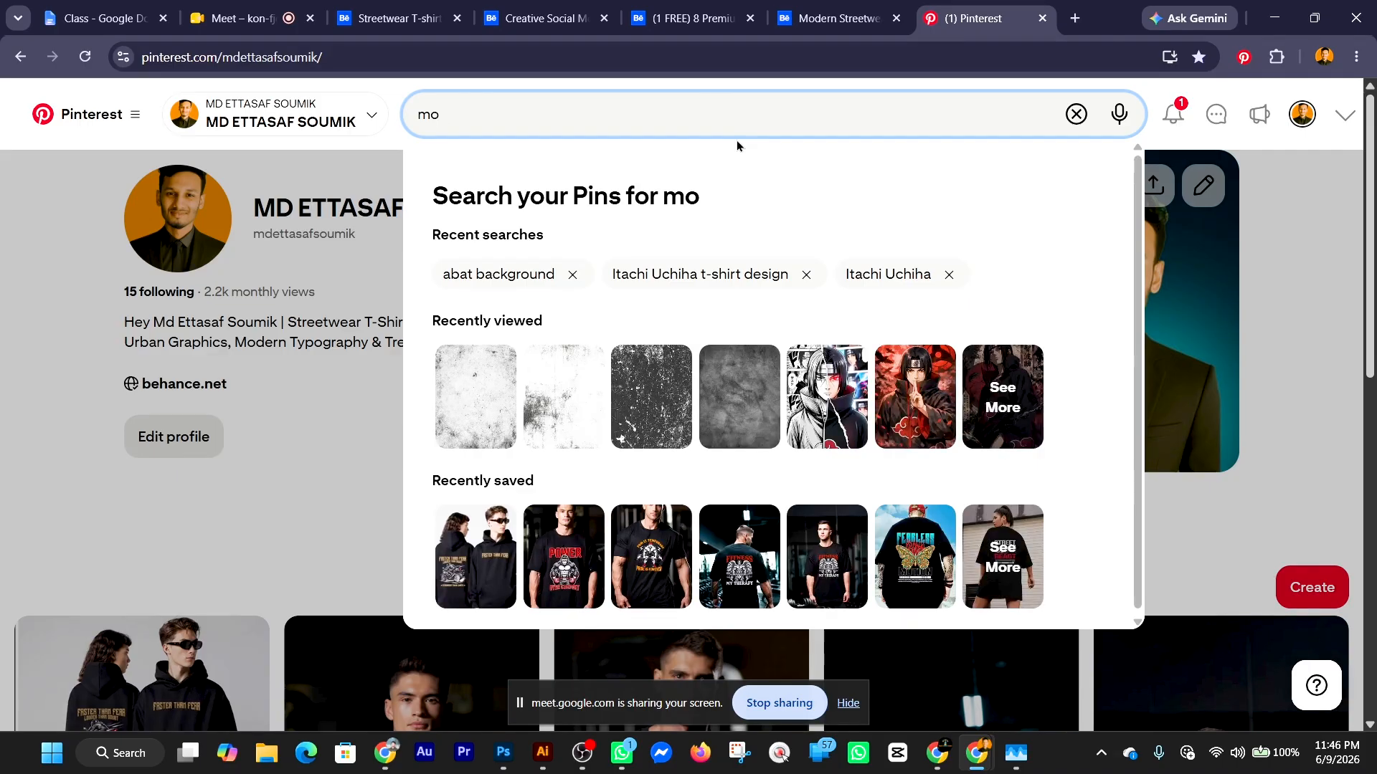
pyautogui.write('c')
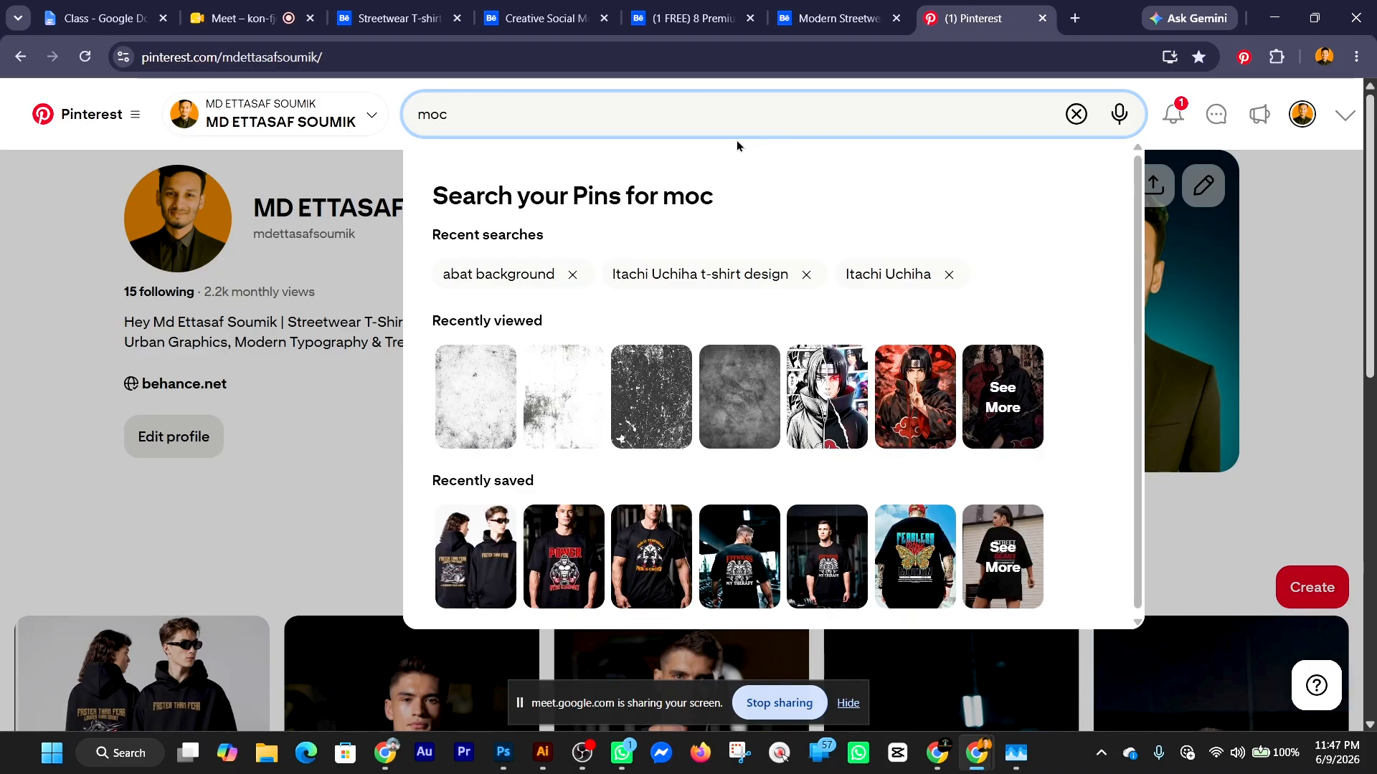
pyautogui.write('kup')
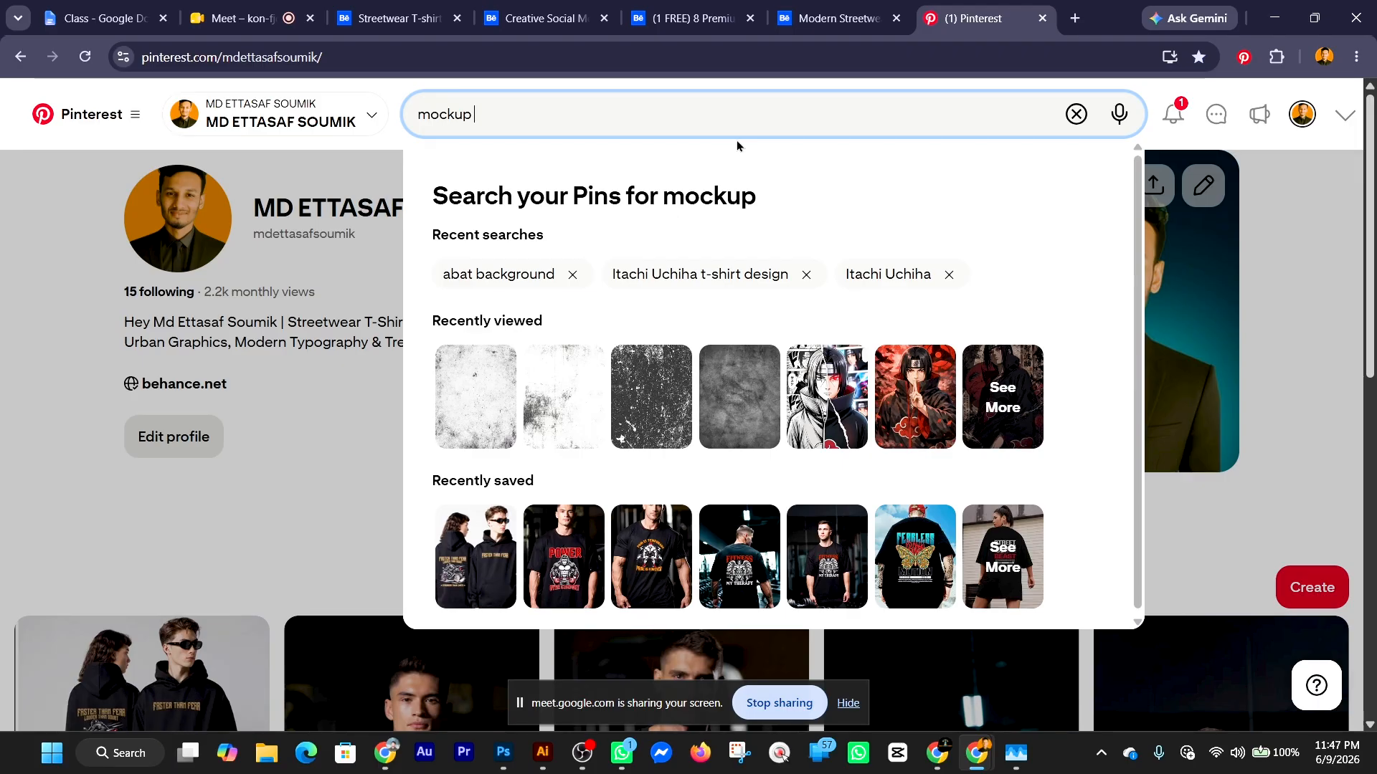
pyautogui.write(' t-shirt')
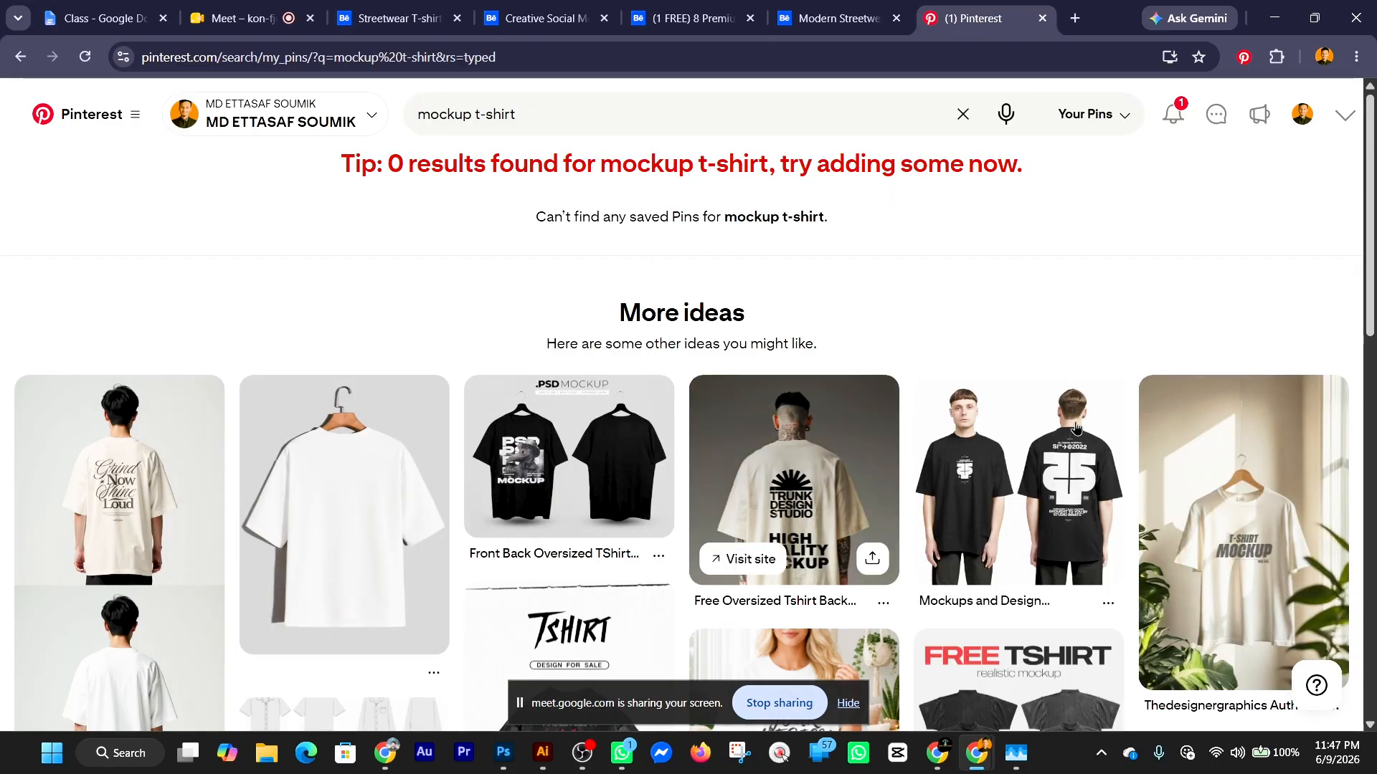
# Look through the suggested T-shirt mockup pins and open the plain white Camiseta Oversized Streetwear pin.
pyautogui.scroll(-1, 961, 390)
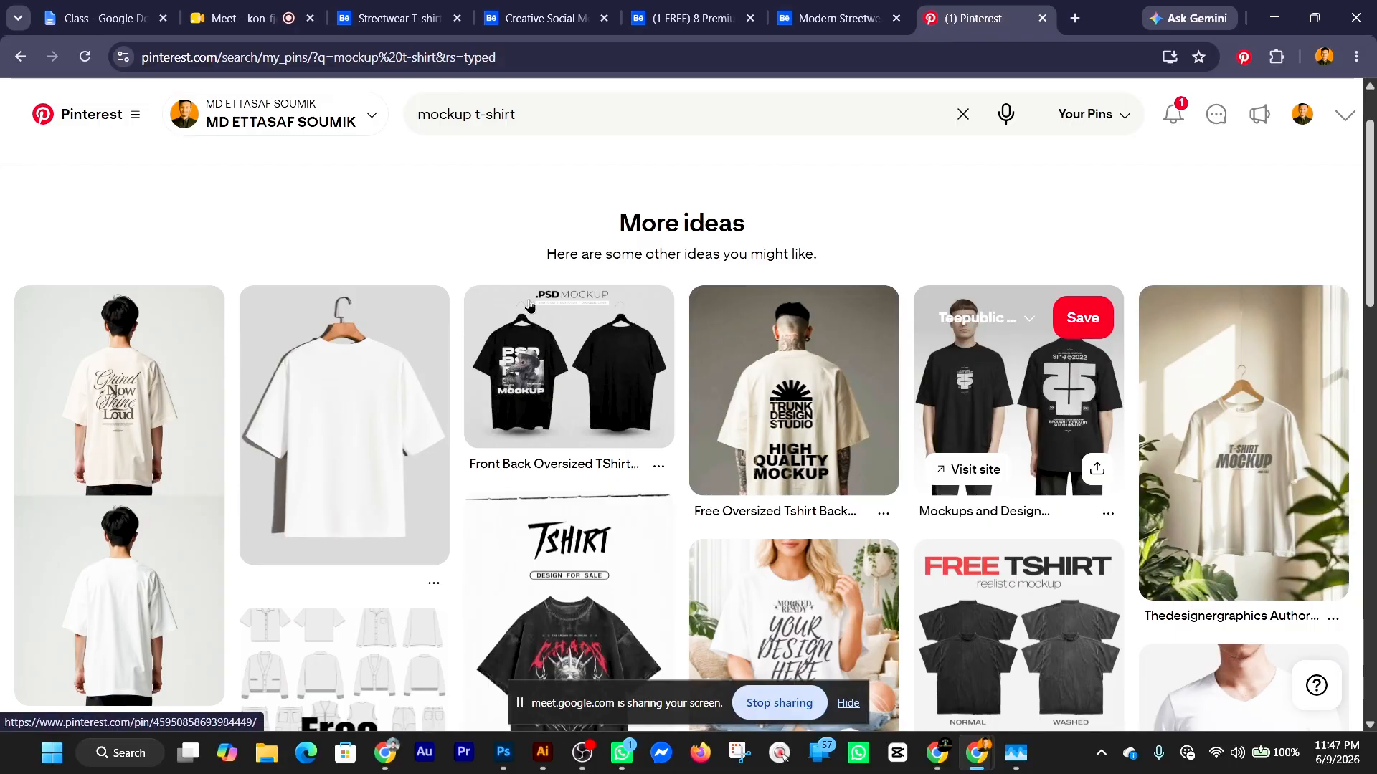
pyautogui.scroll(-1, 423, 421)
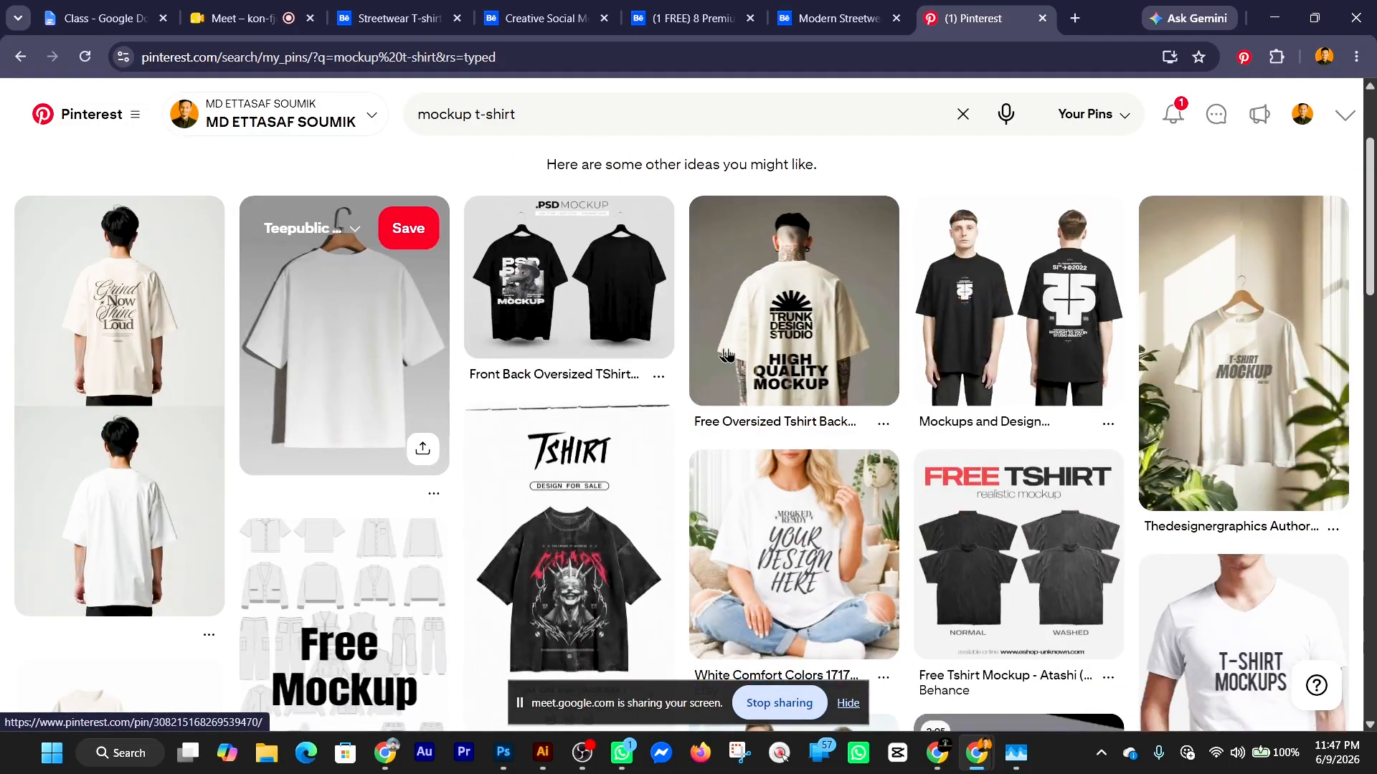
pyautogui.scroll(-7, 683, 321)
pyautogui.scroll(-8, 683, 321)
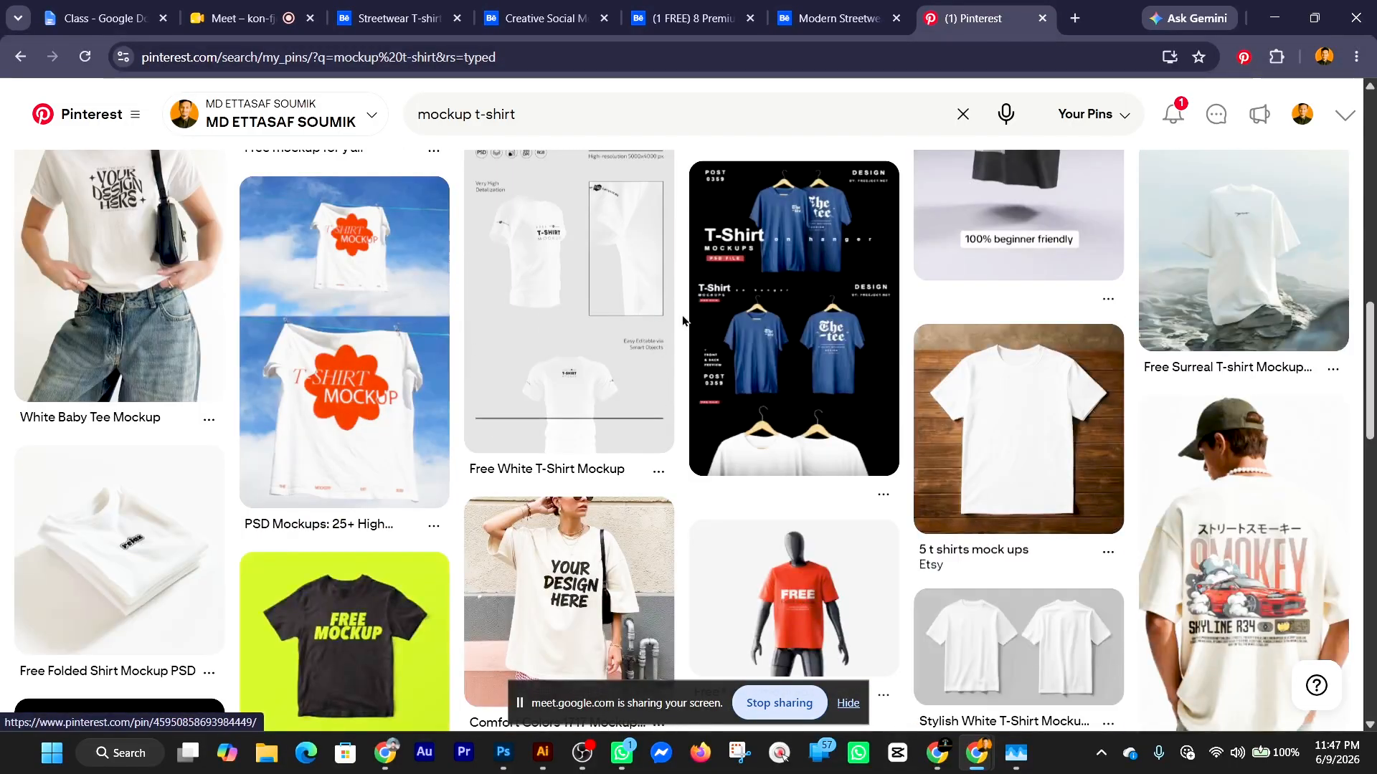
pyautogui.scroll(-2, 753, 361)
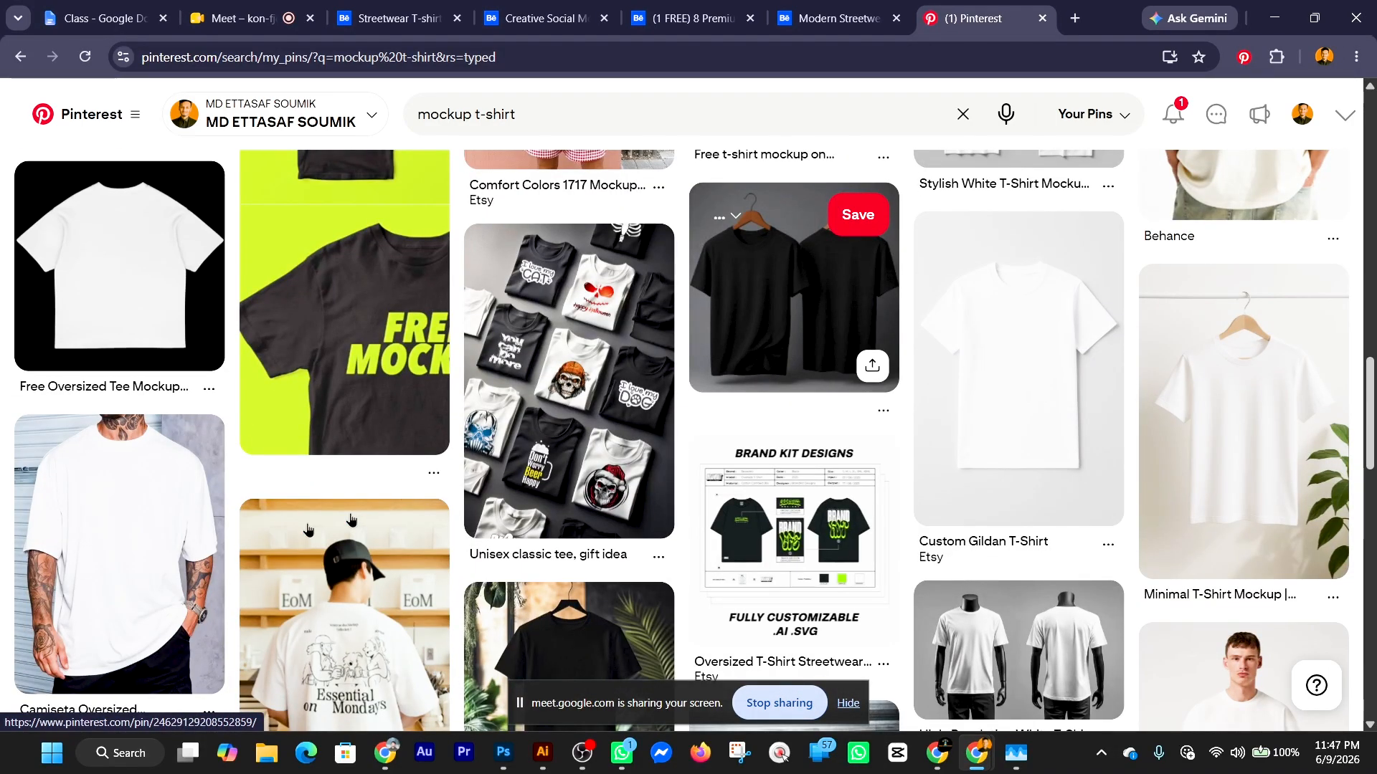
pyautogui.click(136, 510)
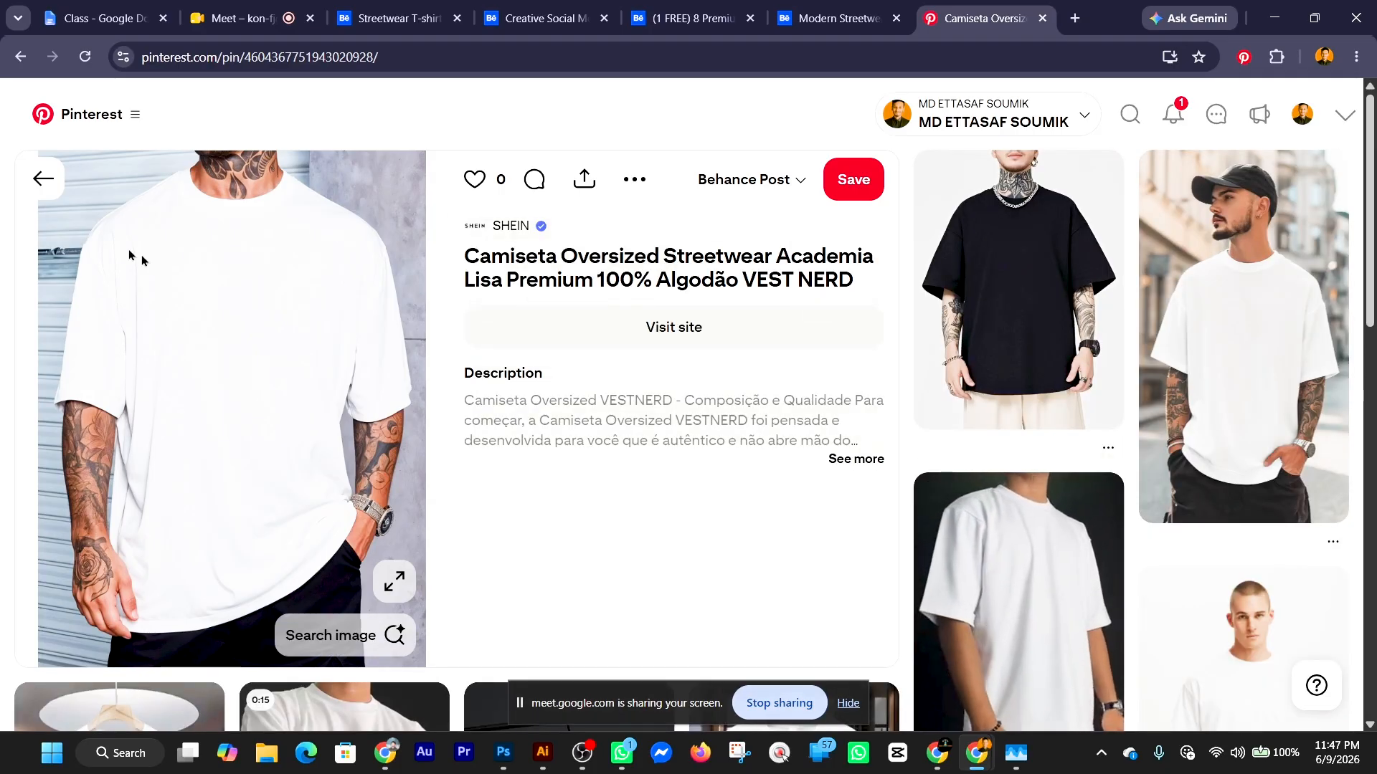
# Look over the blank T-shirt pins related to the opened oversized white T-shirt, returning to the pin's image.
pyautogui.scroll(-1, 1165, 420)
pyautogui.scroll(-4, 1165, 419)
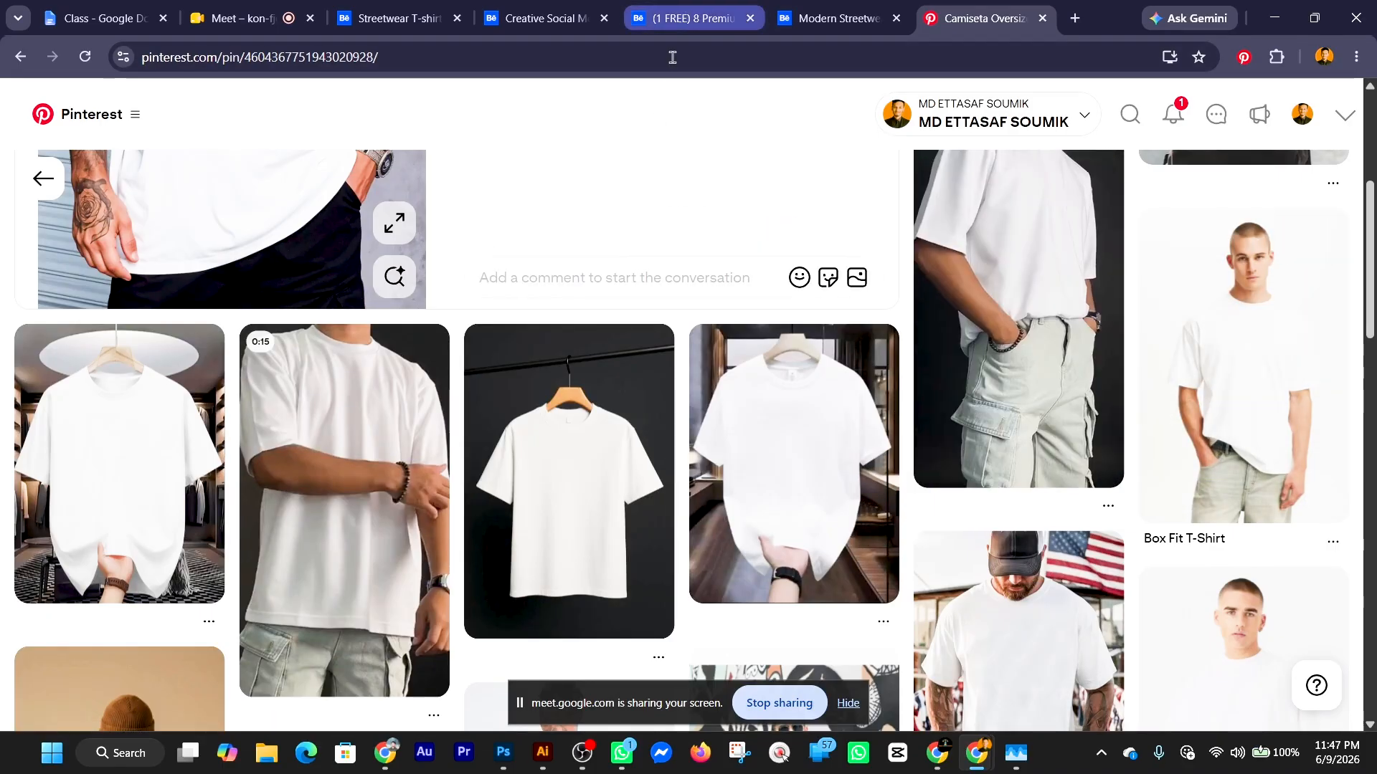
pyautogui.scroll(1, 586, 247)
pyautogui.scroll(4, 587, 248)
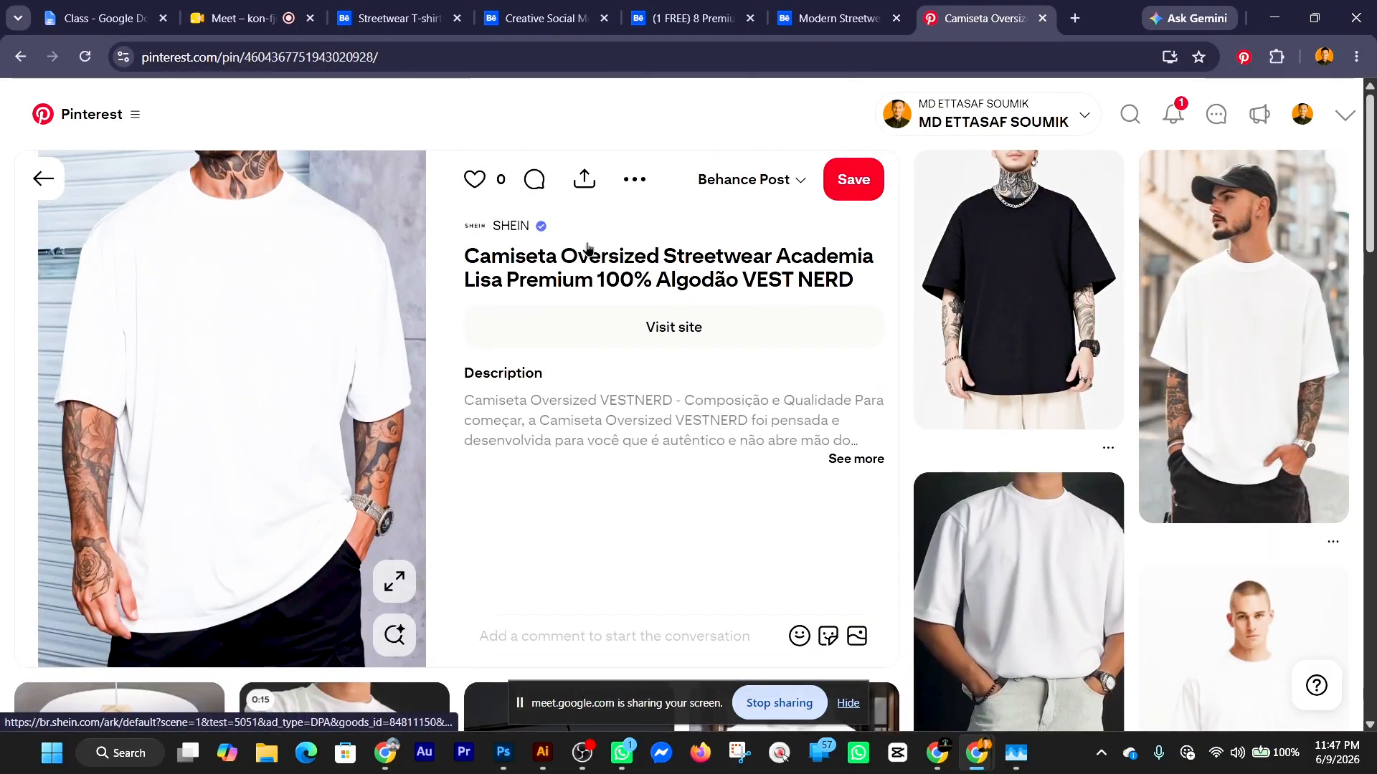
# Return to the Modern Streetwear Hoodie Design project and view its black hoodie mockup with the red trousers.
pyautogui.click(835, 18)
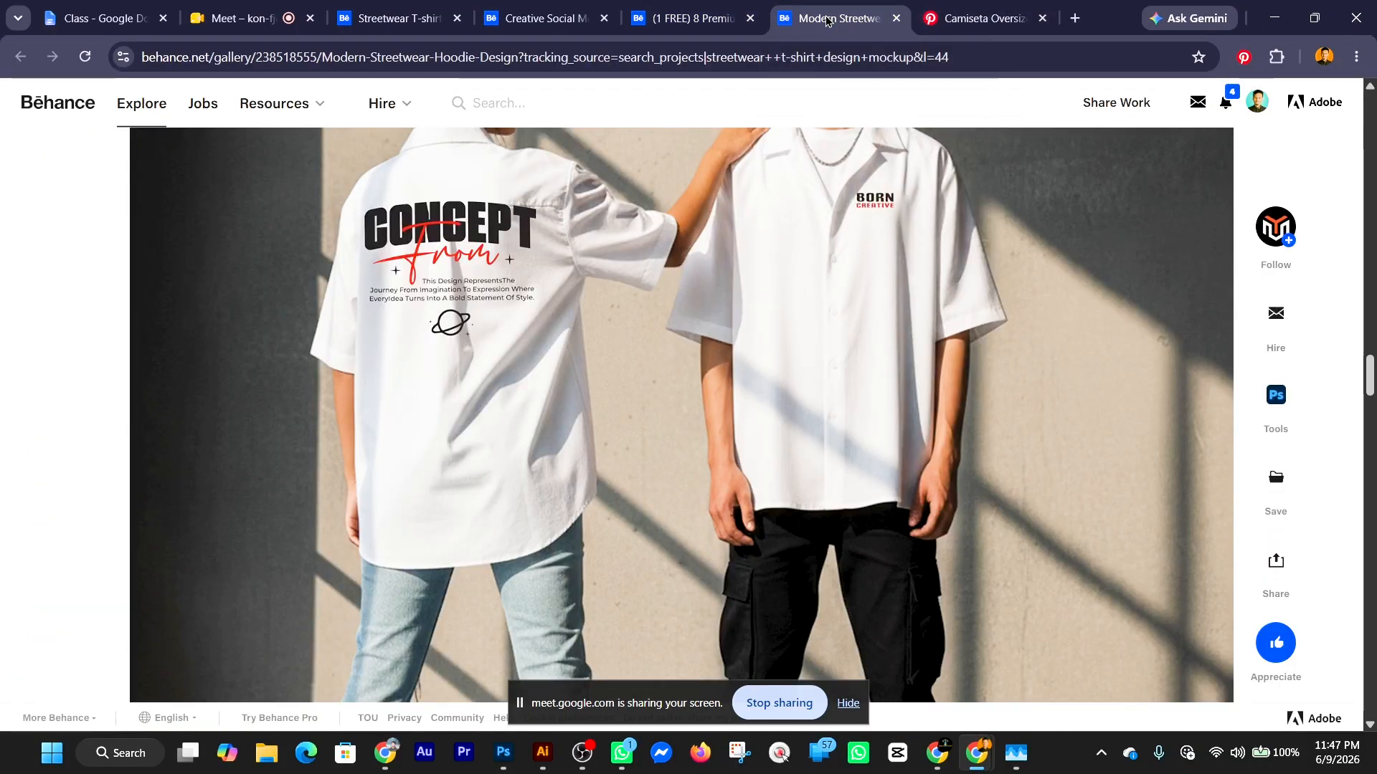
pyautogui.scroll(-10, 730, 313)
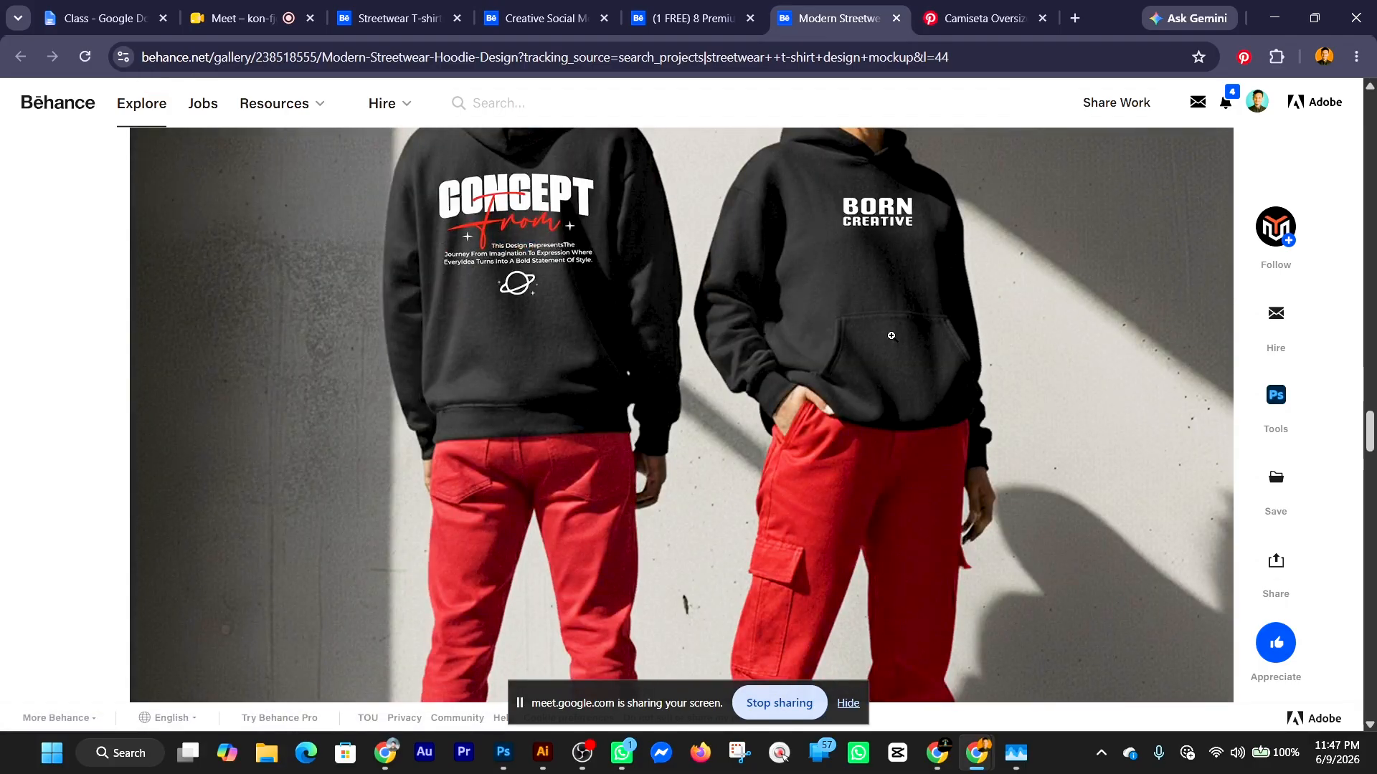
pyautogui.scroll(3, 892, 336)
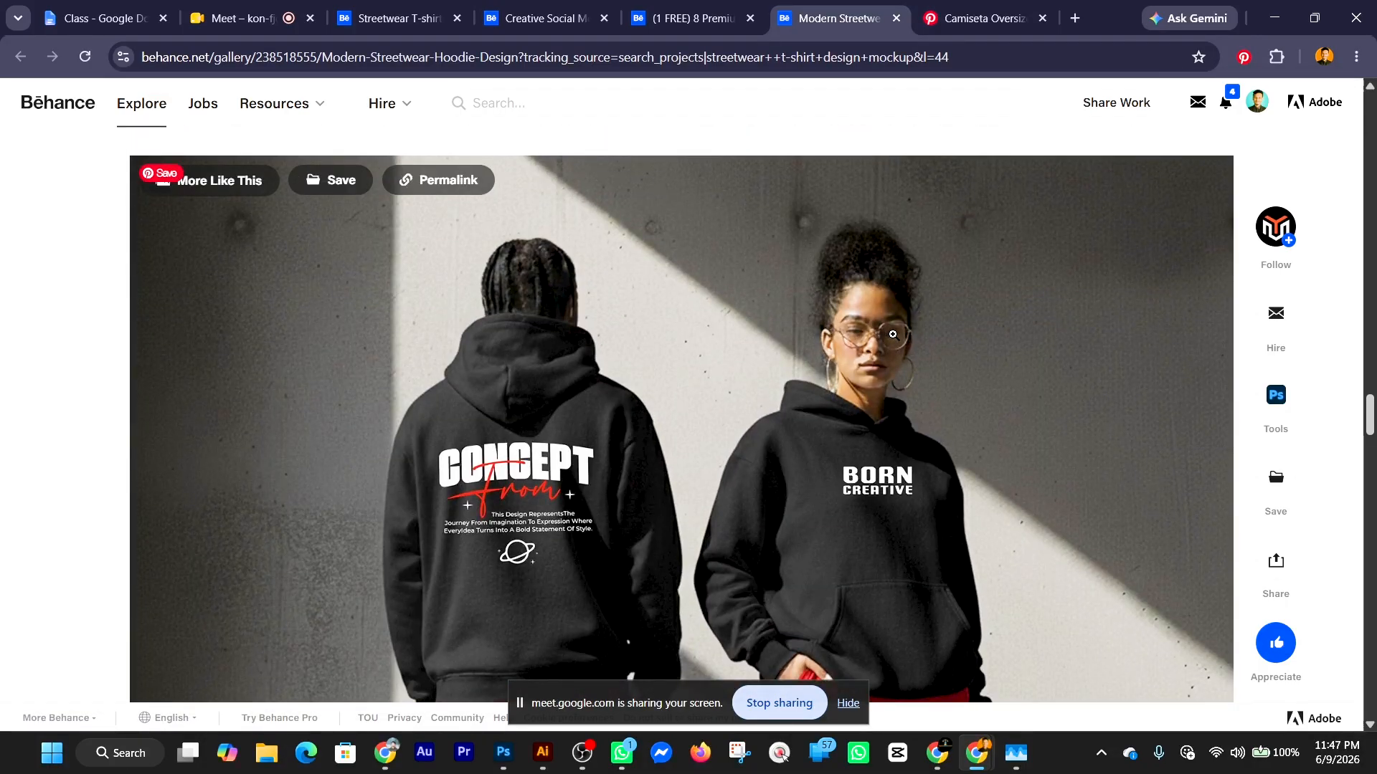
# Look over the black hoodie mockup with red trousers and open its image in a separate browser tab.
pyautogui.scroll(-2, 893, 334)
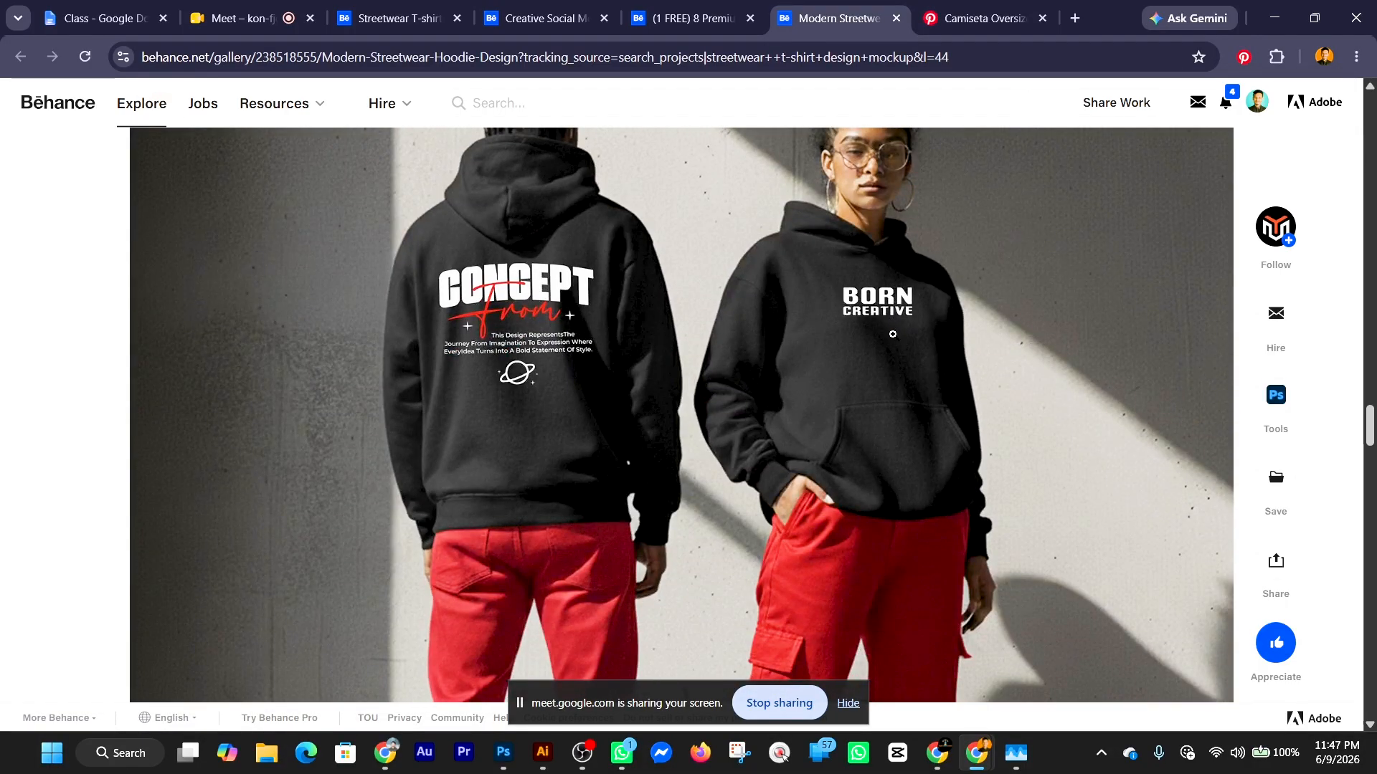
pyautogui.scroll(-3, 892, 334)
pyautogui.scroll(3, 894, 335)
pyautogui.rightClick(595, 333)
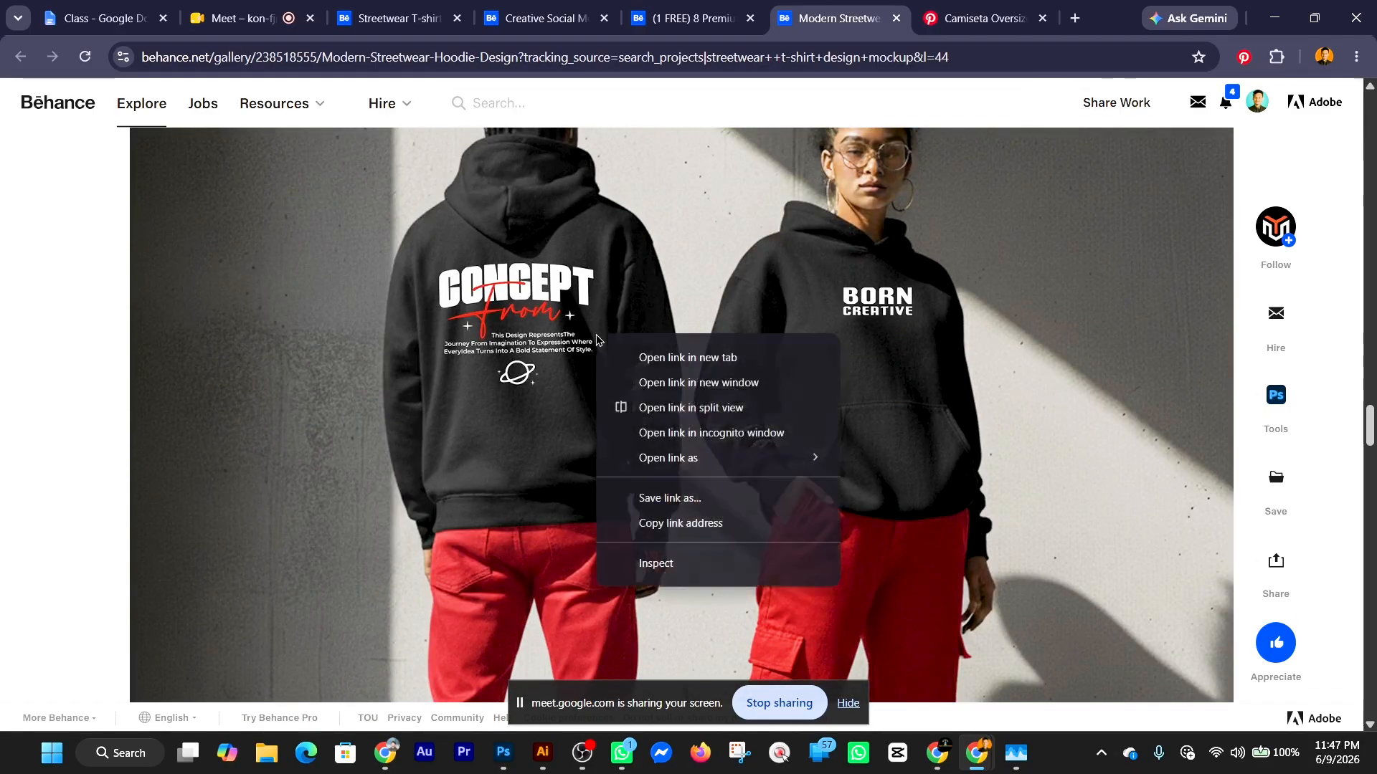
pyautogui.click(731, 370)
pyautogui.click(857, 18)
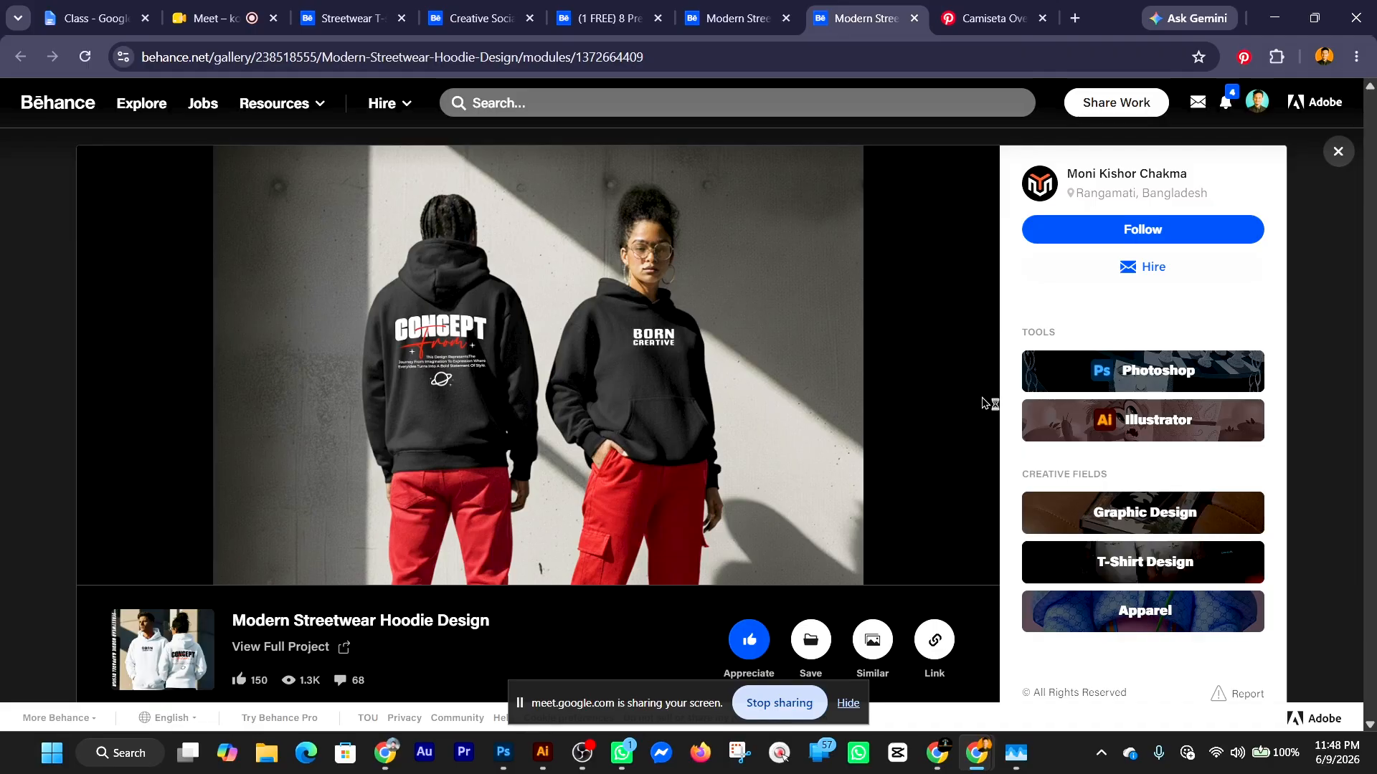
# Capture a screen snip of the full black hoodie mockup image and minimize the snip window.
pyautogui.press('super+shift+s')
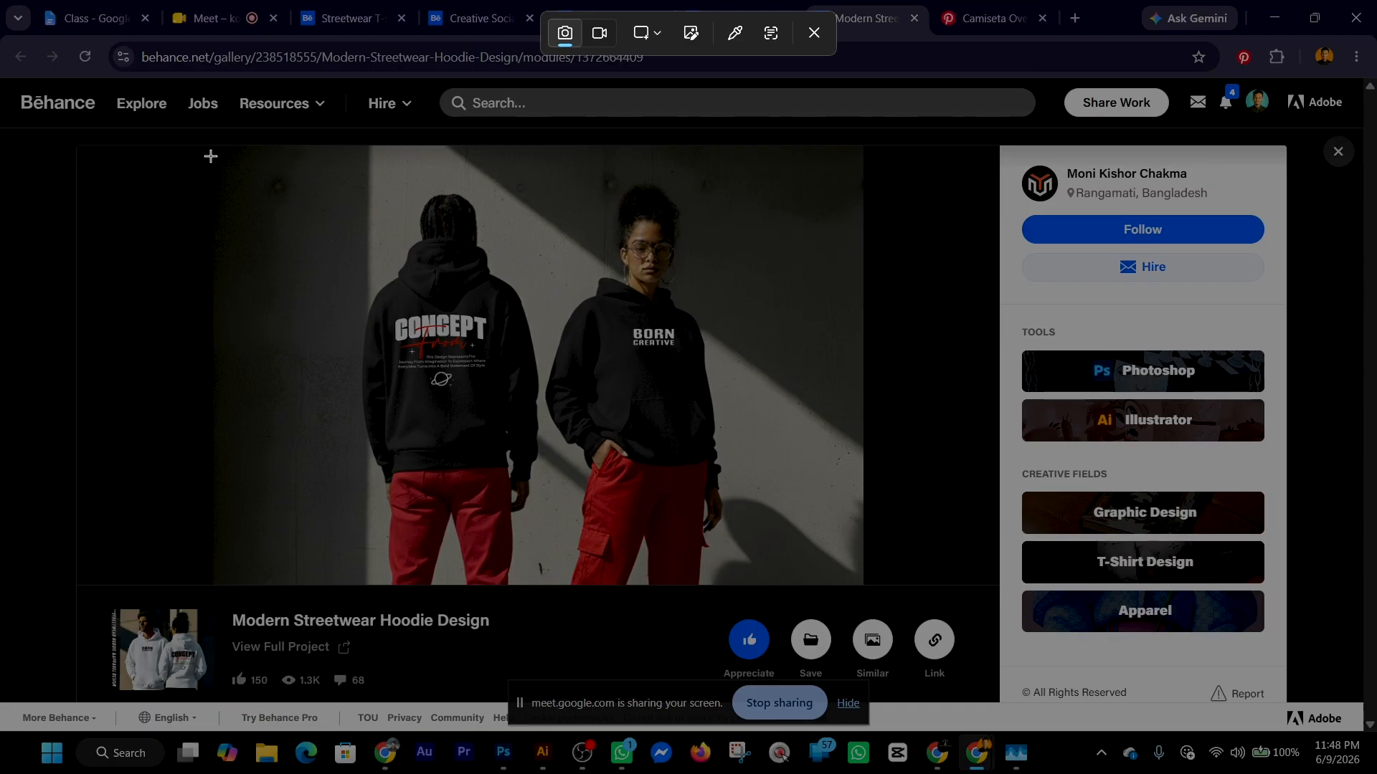
pyautogui.moveTo(207, 148); pyautogui.dragTo(862, 585)
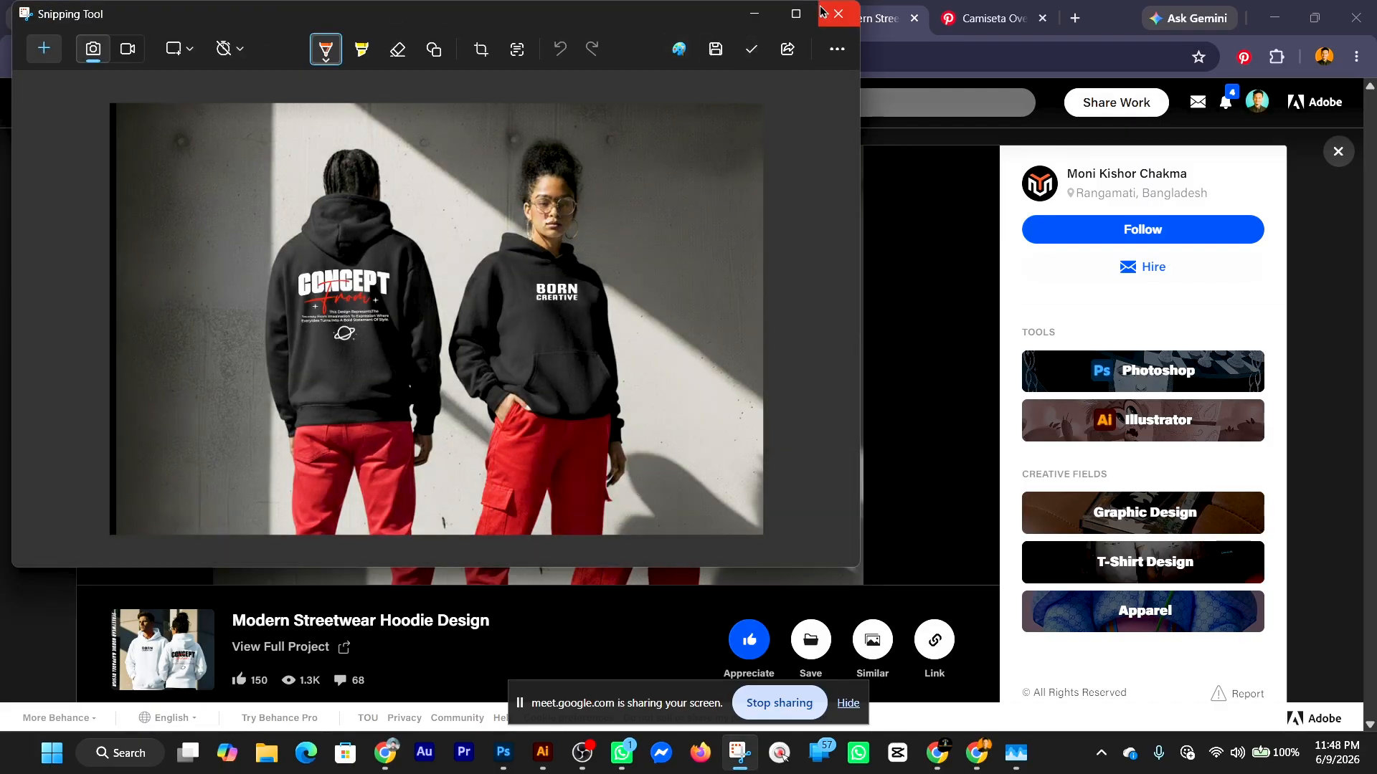
pyautogui.click(754, 13)
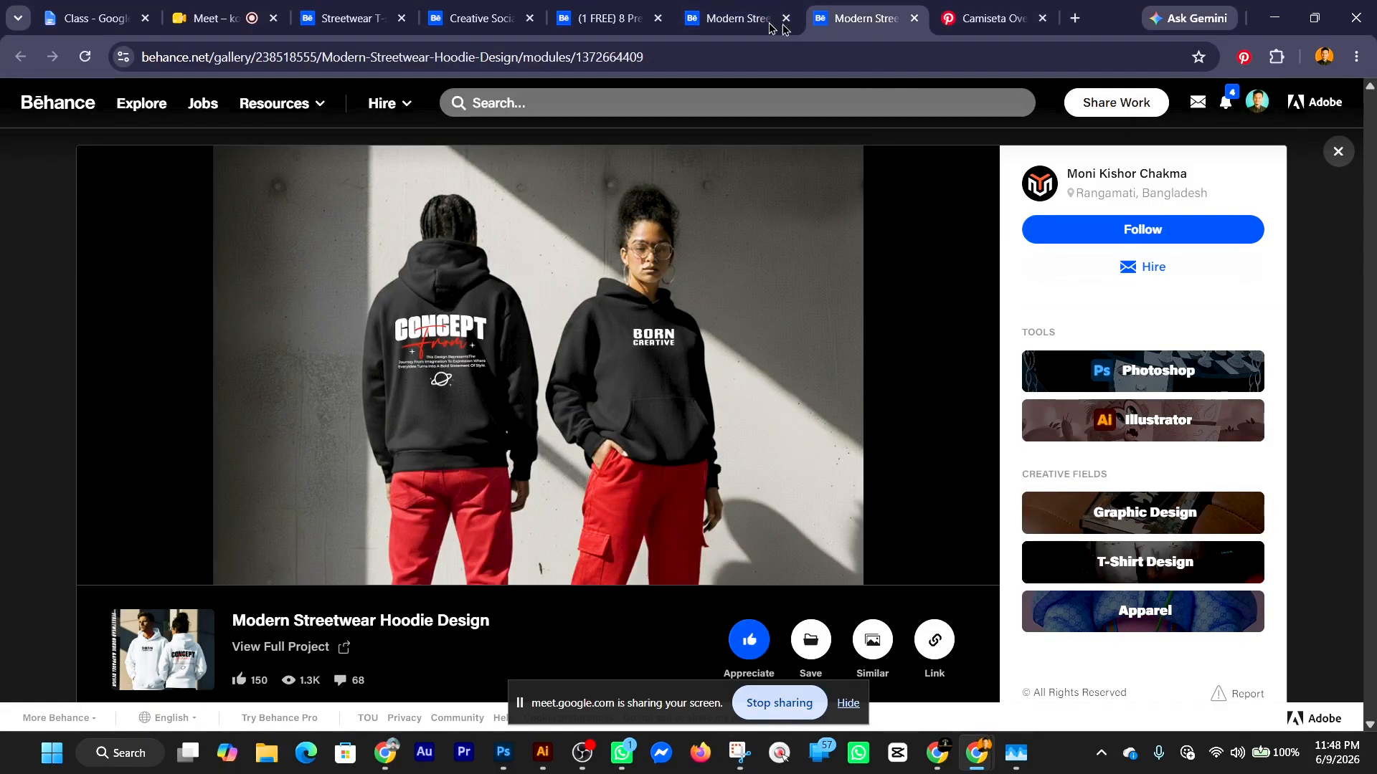
# Open ChatGPT in a new browser tab and paste the captured hoodie mockup image into a new chat.
pyautogui.click(1075, 15)
pyautogui.write('c')
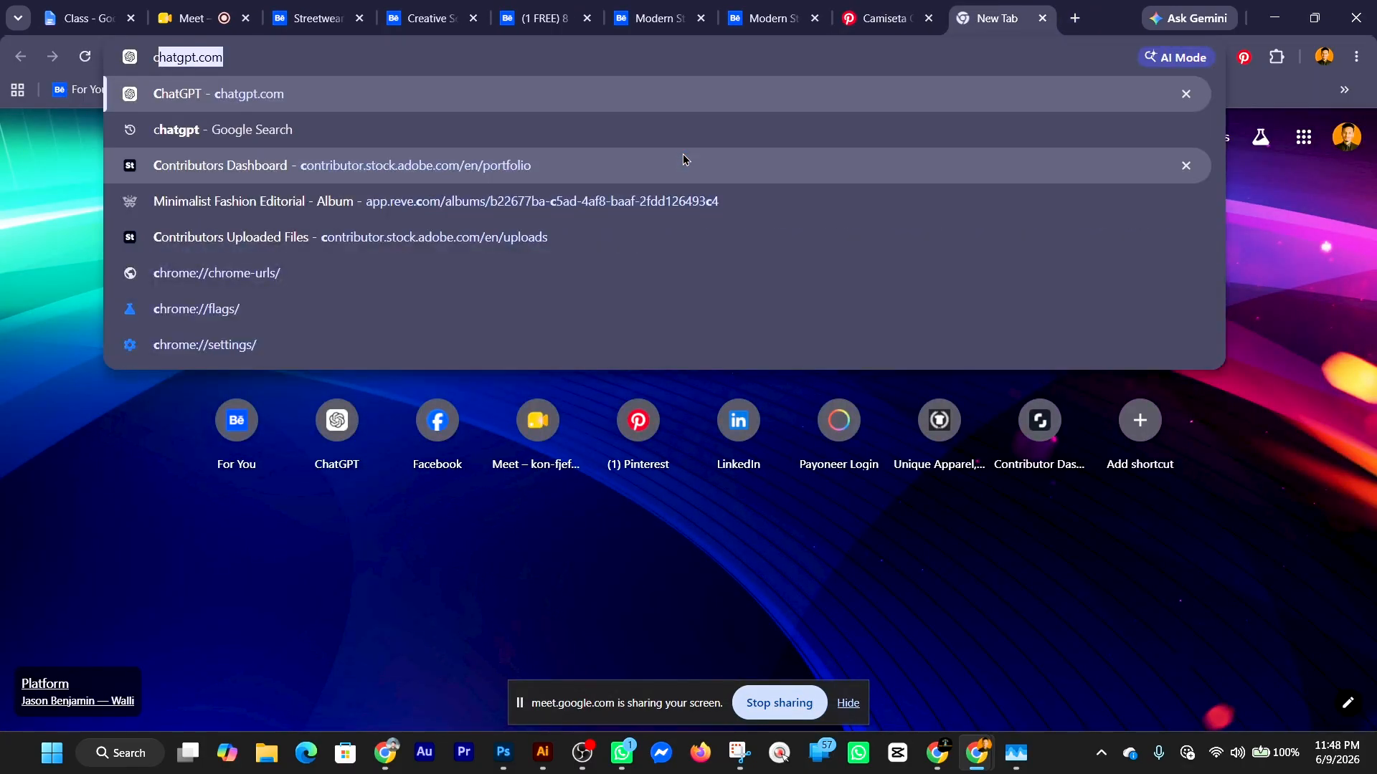
pyautogui.press('Return')
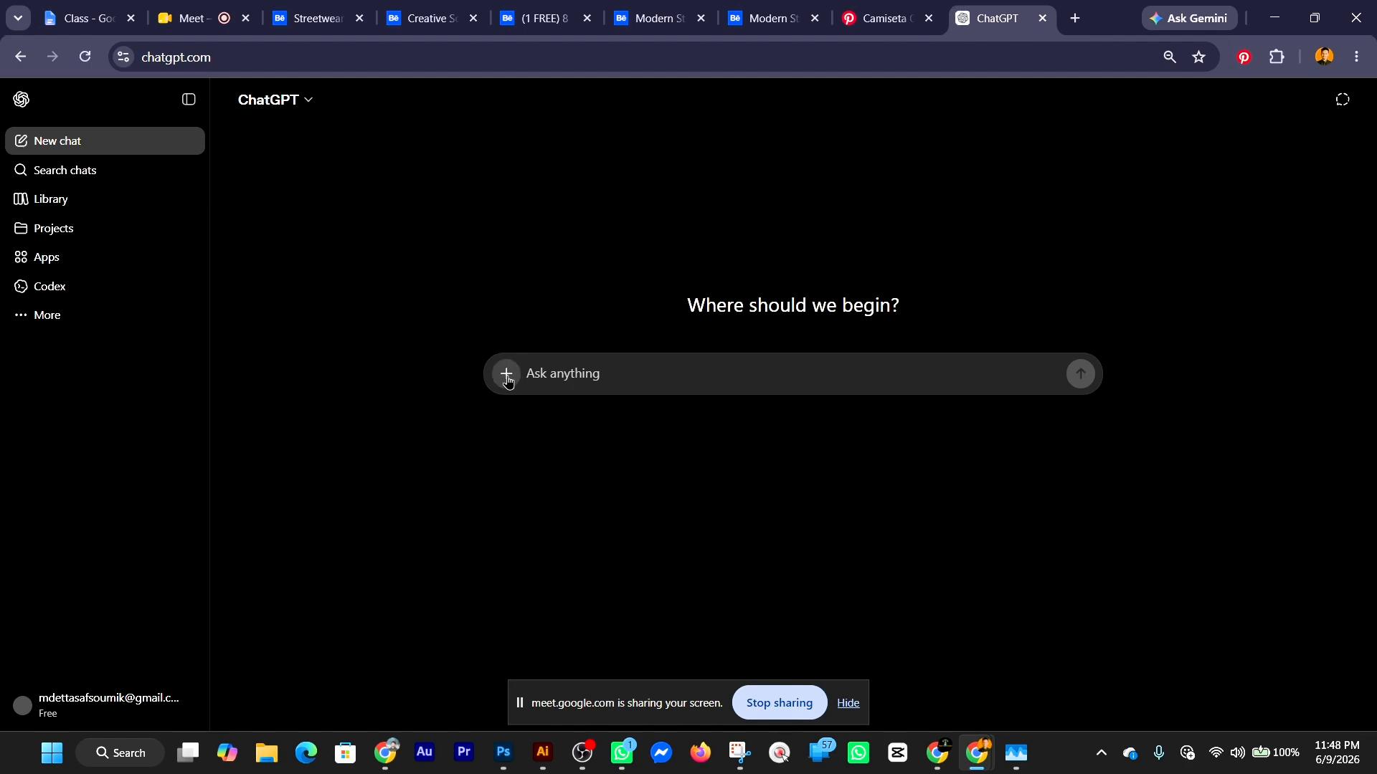
pyautogui.click(507, 374)
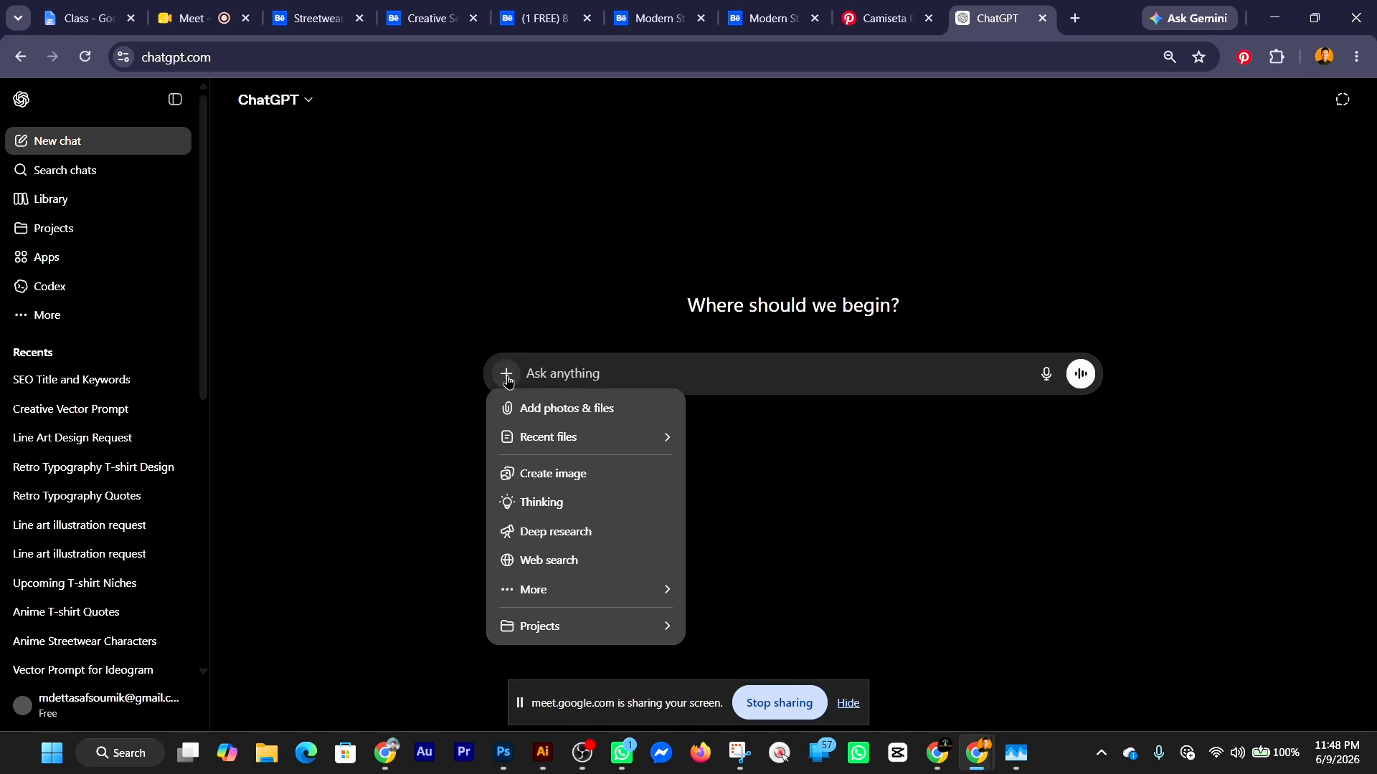
pyautogui.click(604, 370)
pyautogui.press('ctrl')
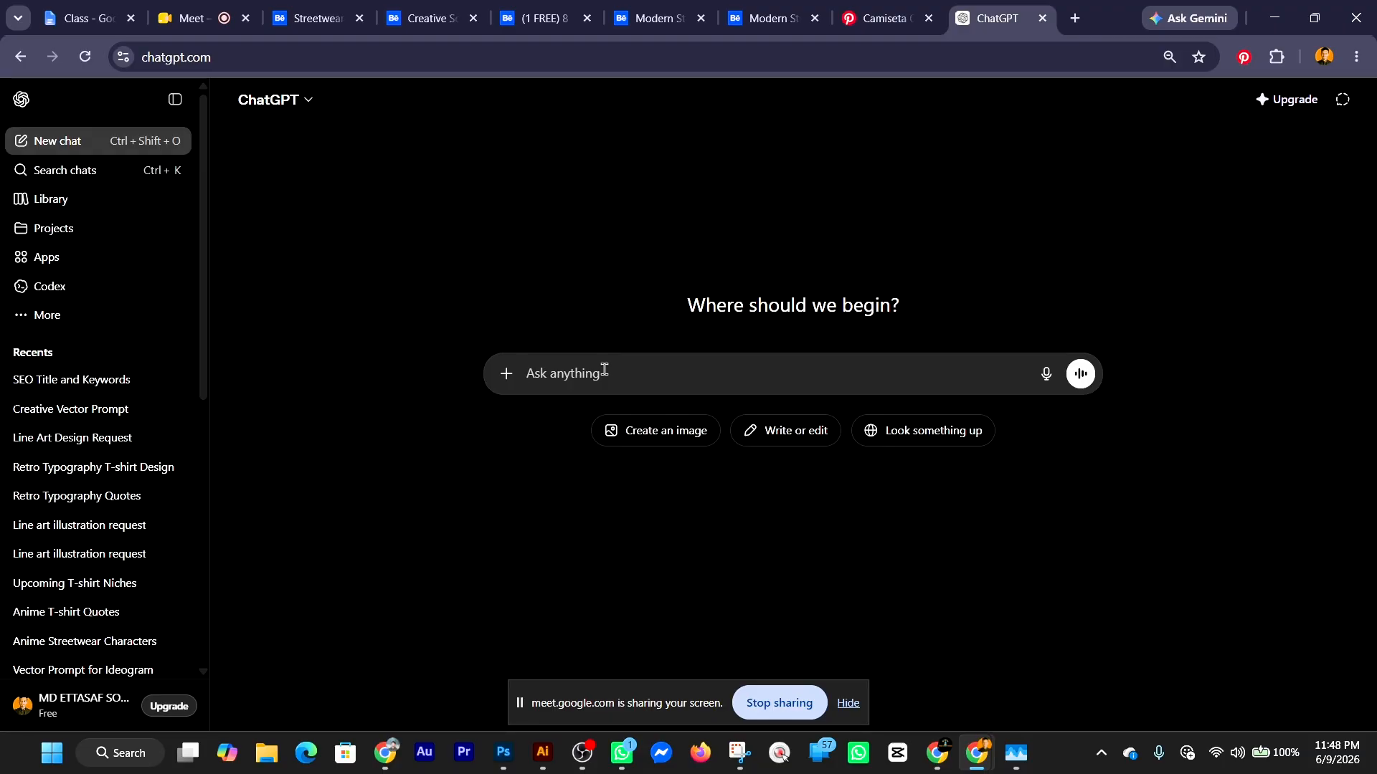
pyautogui.hotkey('ctrl', 'v')
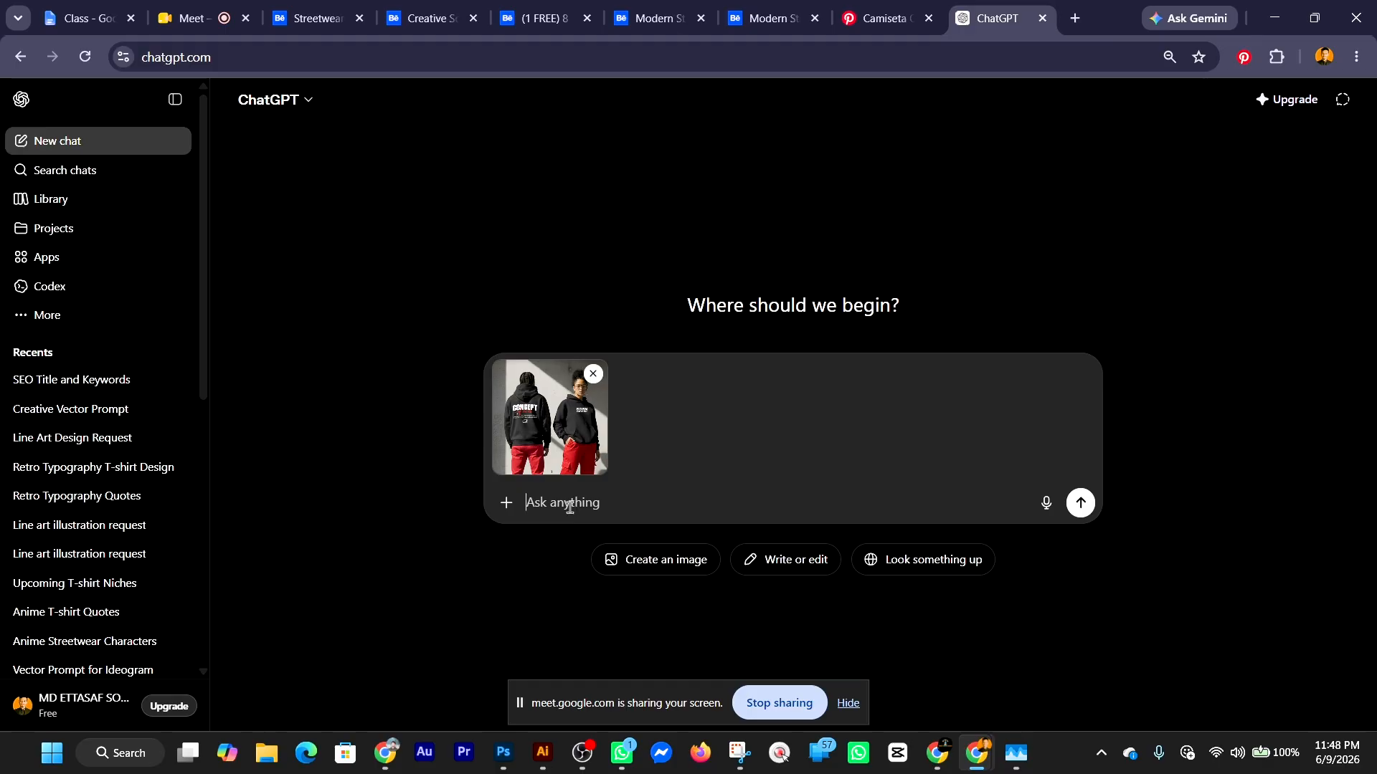
# Write the prompt "eita theke idea niye tumi amake sundor kore ekta t-shirt mockup make kore diba no design place" beneath the attached image.
pyautogui.write('eita theke idea niye tu')
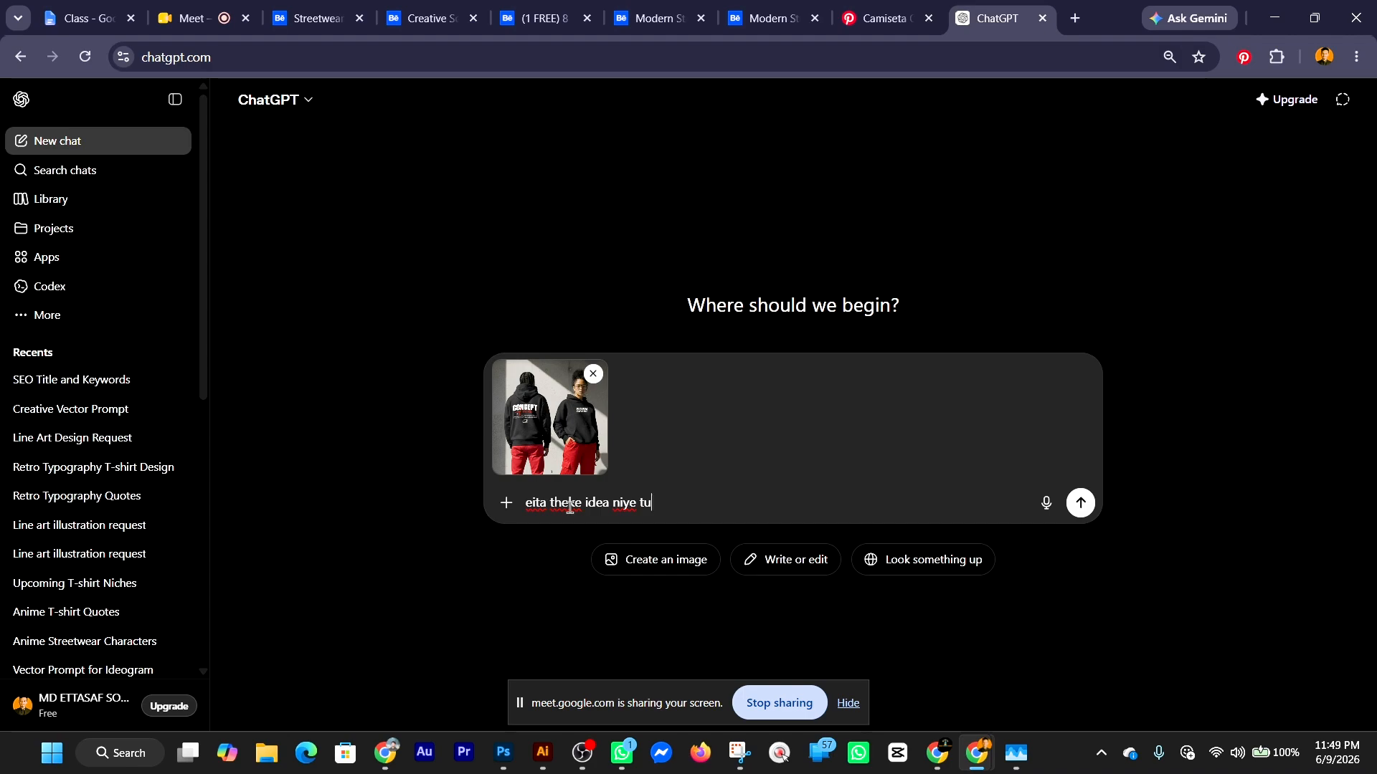
pyautogui.write('make')
pyautogui.write('sundor kore')
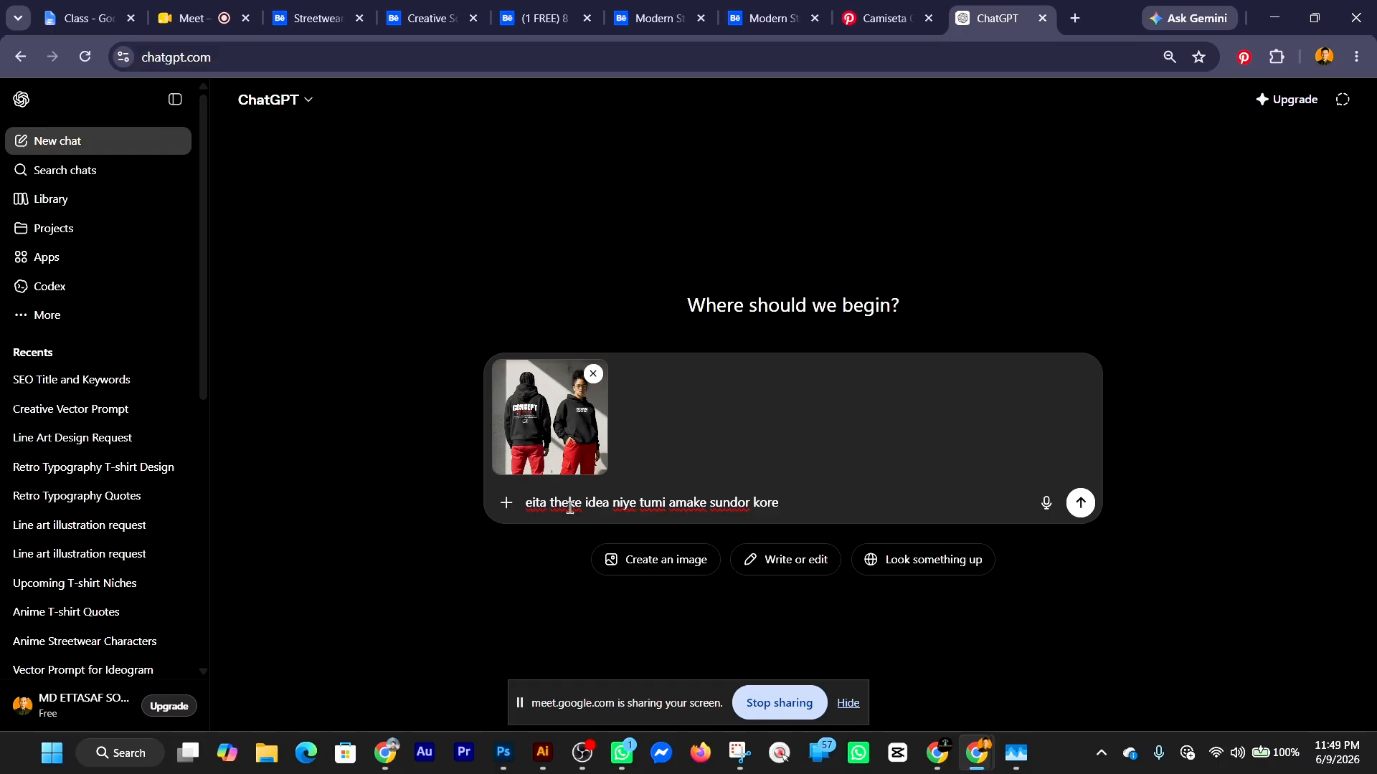
pyautogui.write(' ekta t-shirt mockup')
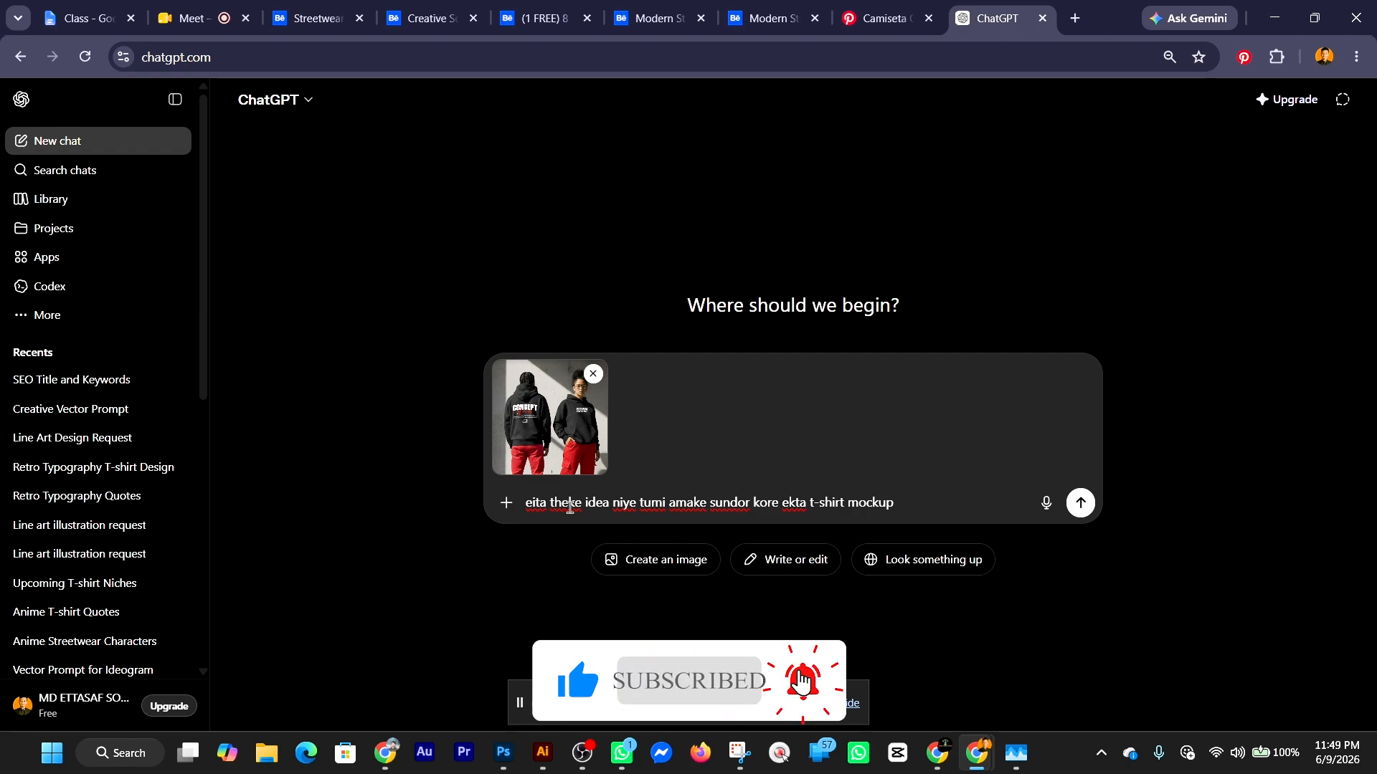
pyautogui.write(' de')
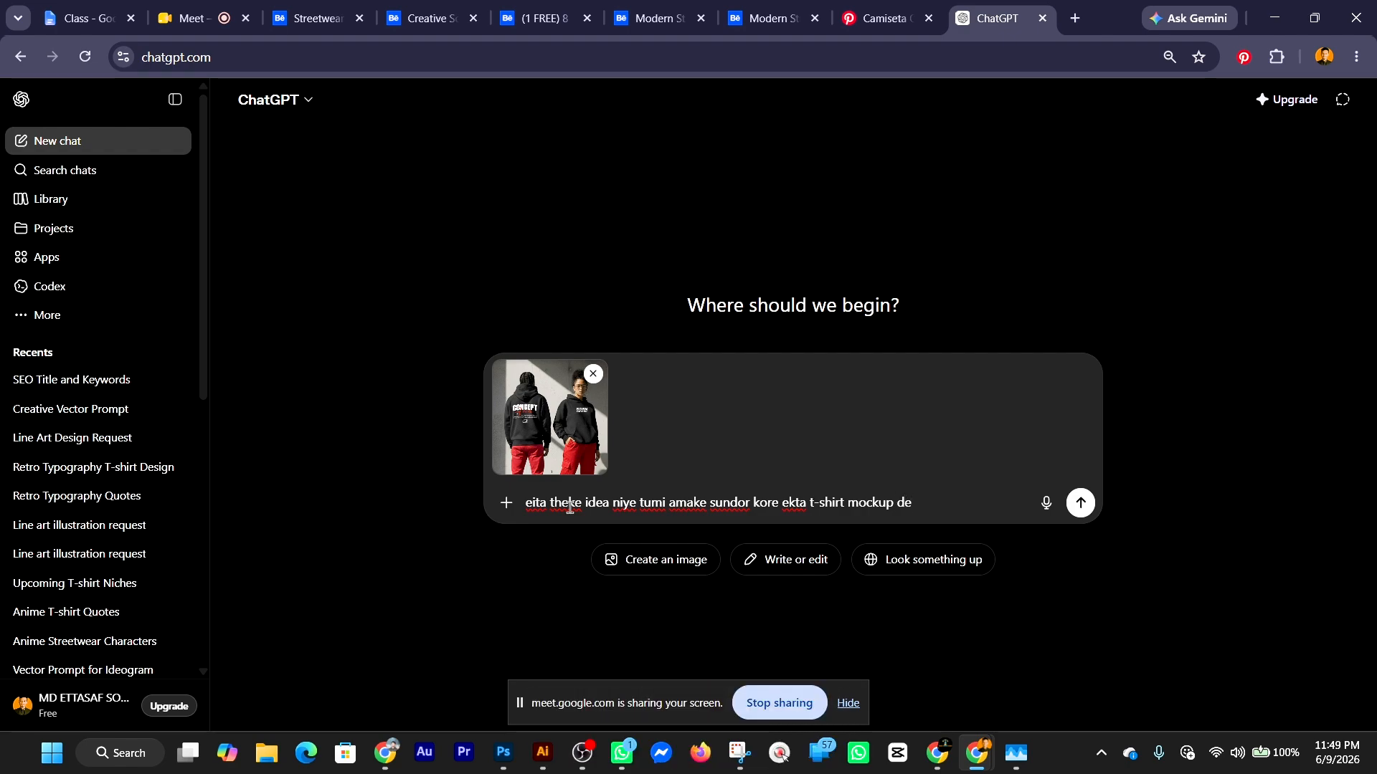
pyautogui.write('si')
pyautogui.press('BackSpace')
pyautogui.press('BackSpace')
pyautogui.press('BackSpace')
pyautogui.write('make kore diba no des')
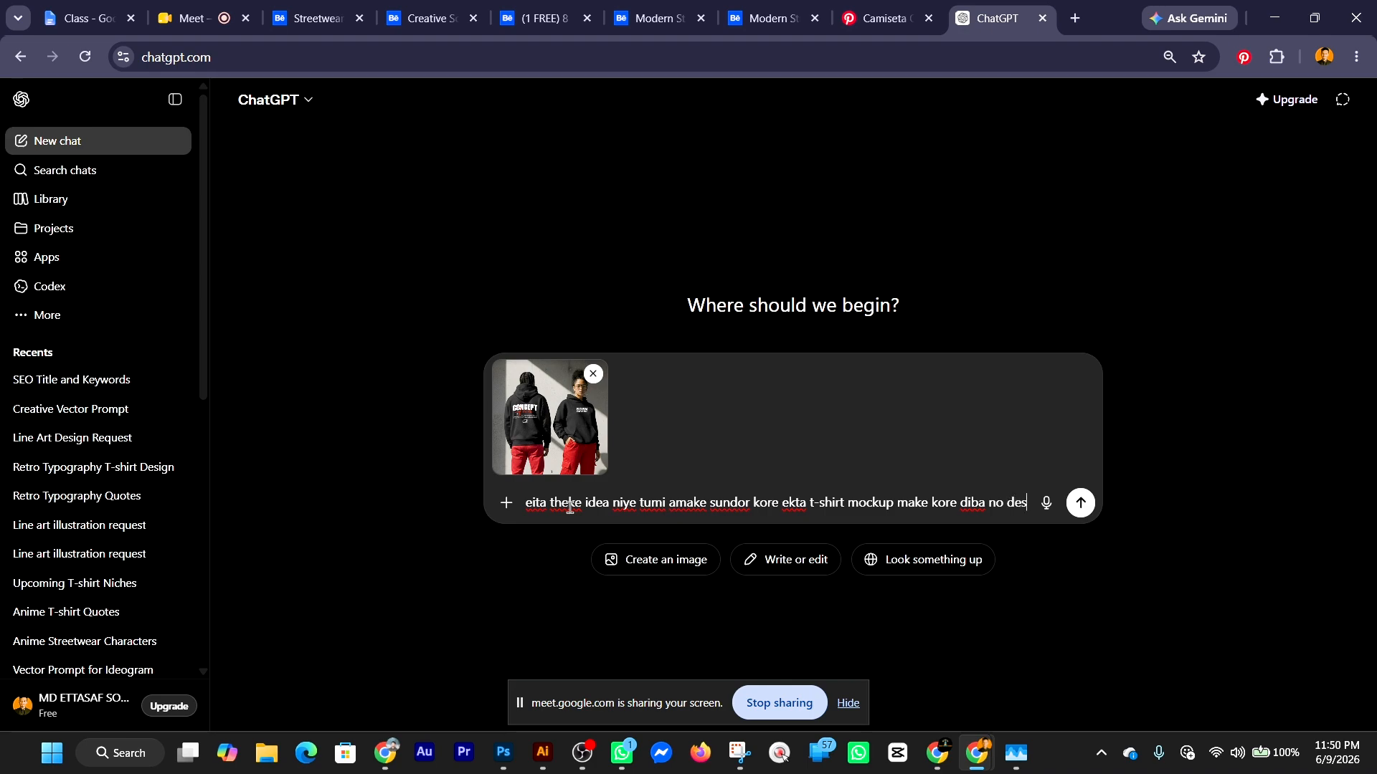
pyautogui.write('i')
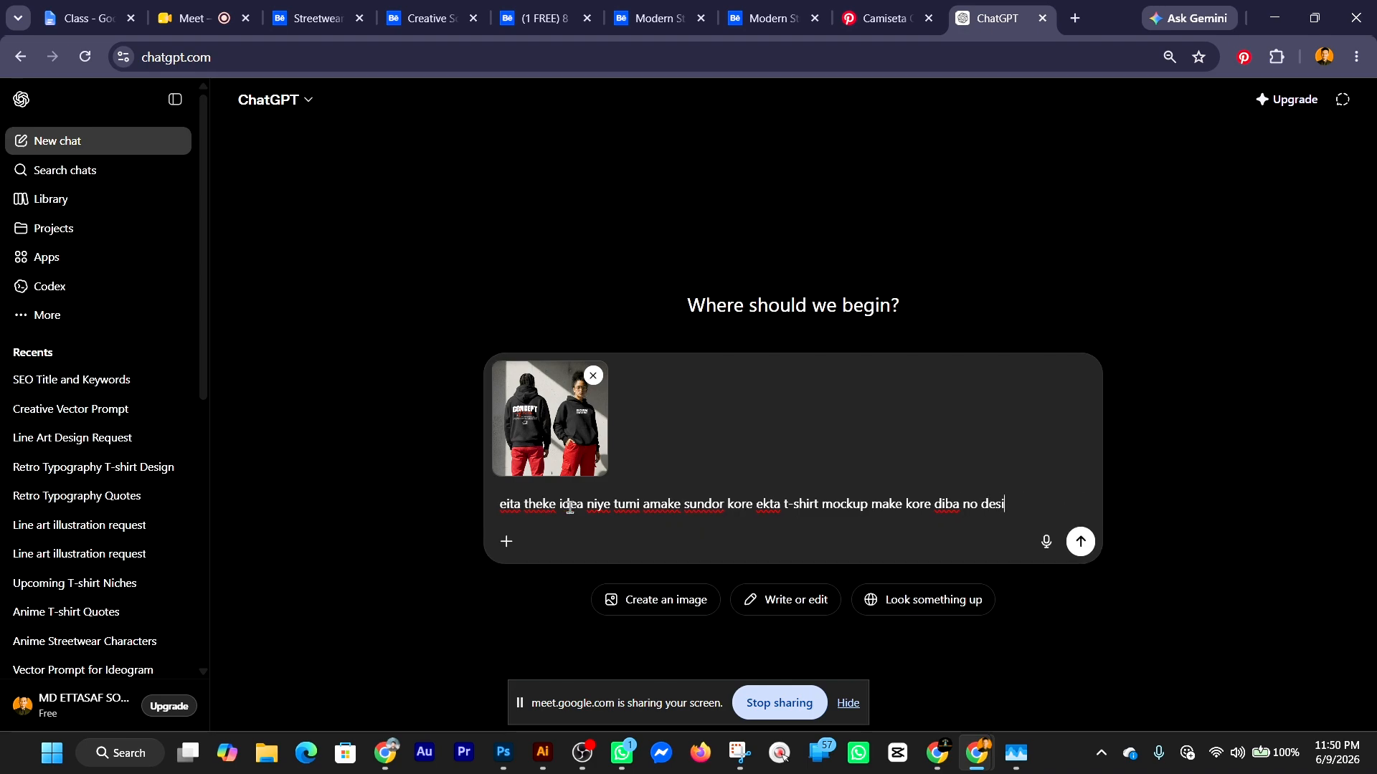
pyautogui.write('gn place')
# Extend the prompt with ", freepick ai , reve ai ar konno prompt daw alada alada vabe" and send it.
pyautogui.write('freepick ')
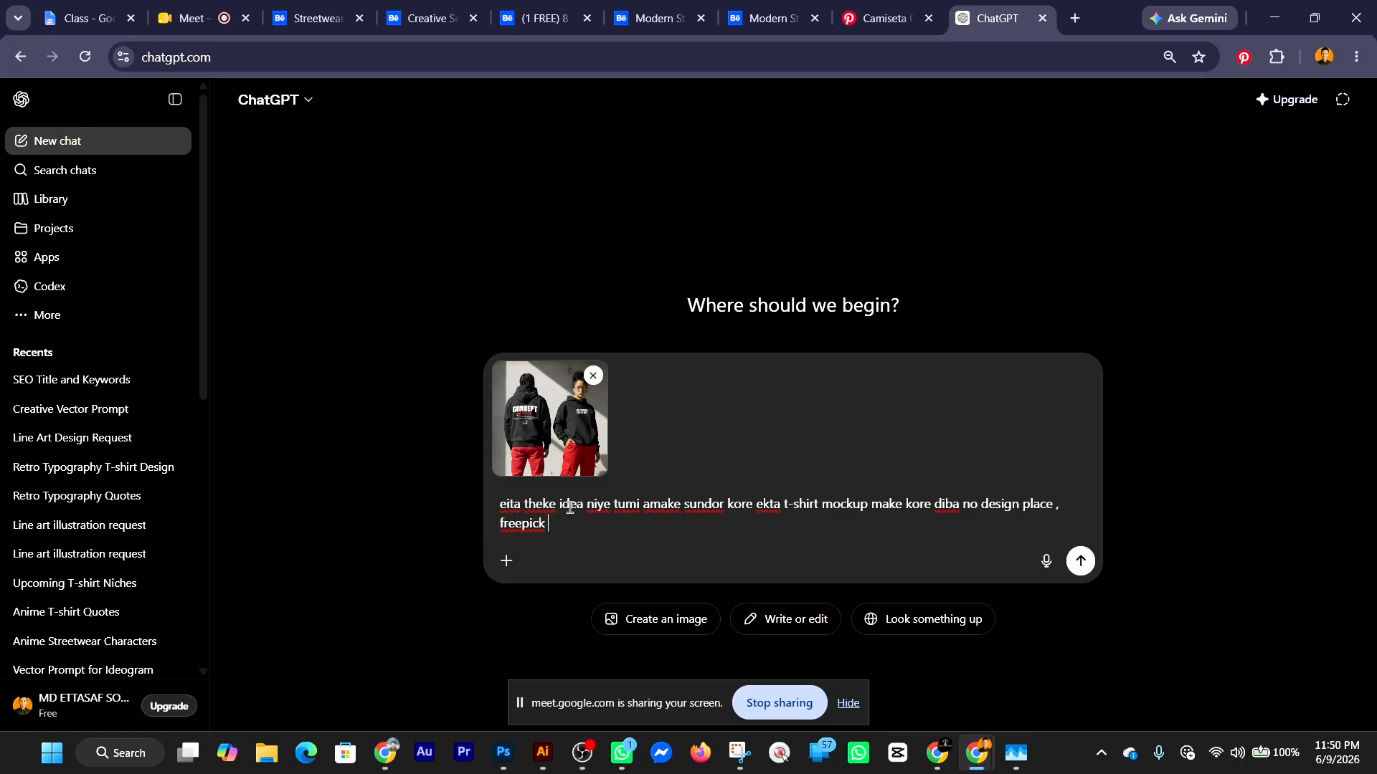
pyautogui.write('ai , reve ai ar konno pro')
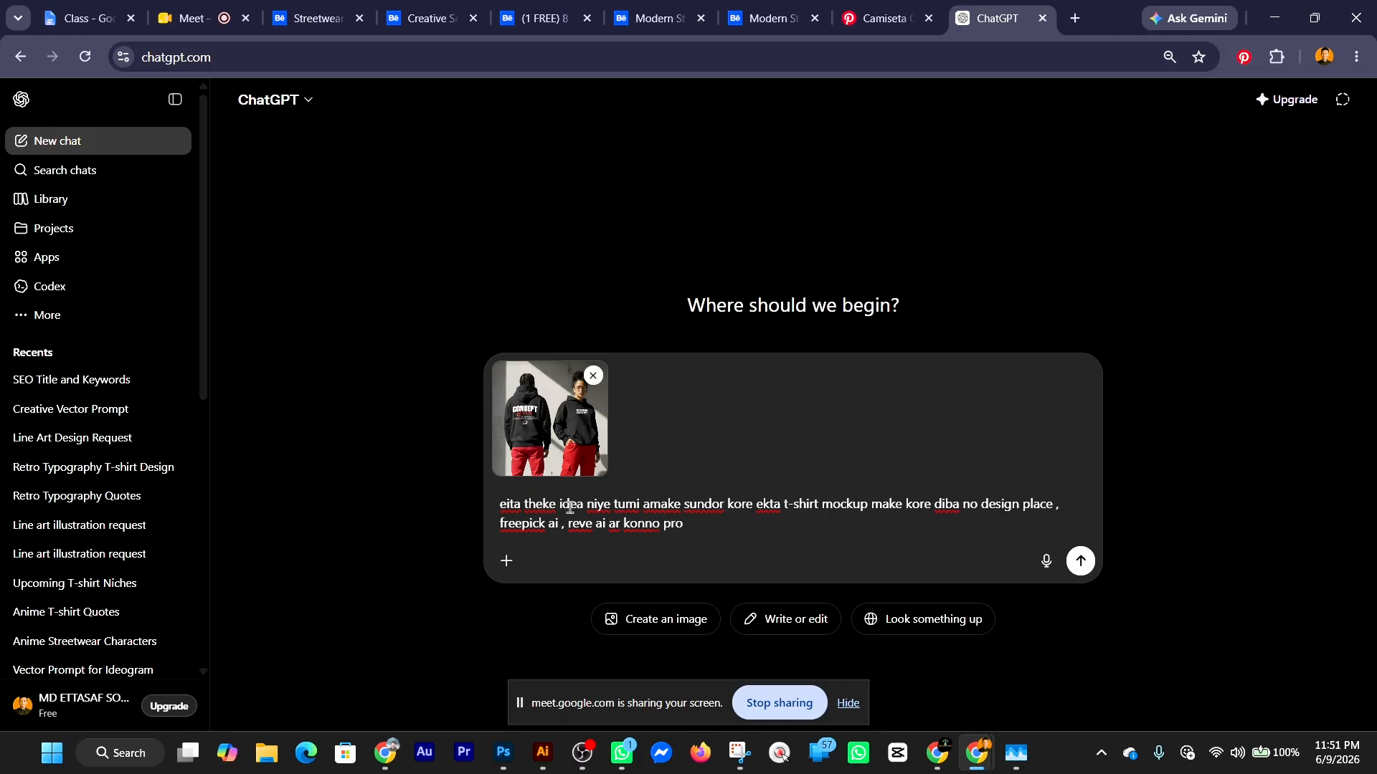
pyautogui.write('mpt daw alada alada vabe')
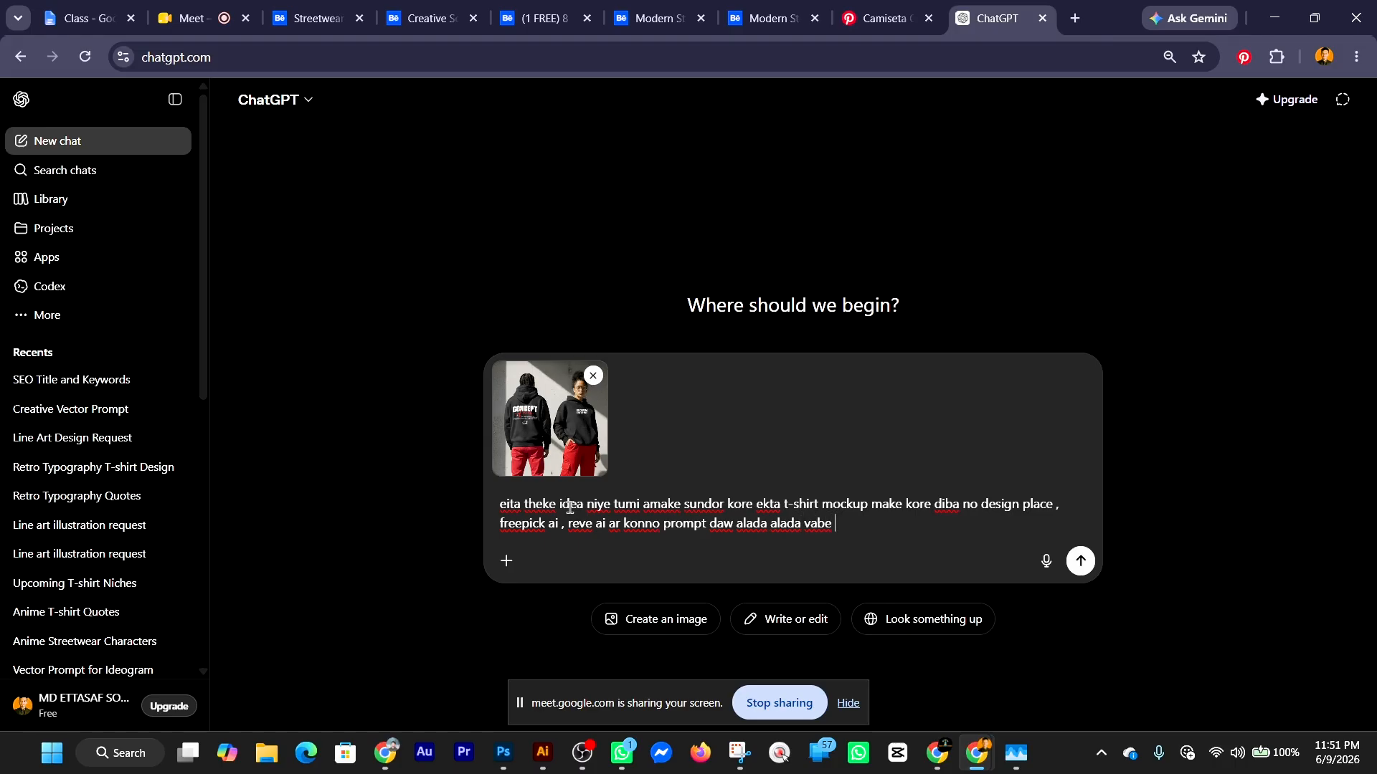
pyautogui.click(1082, 570)
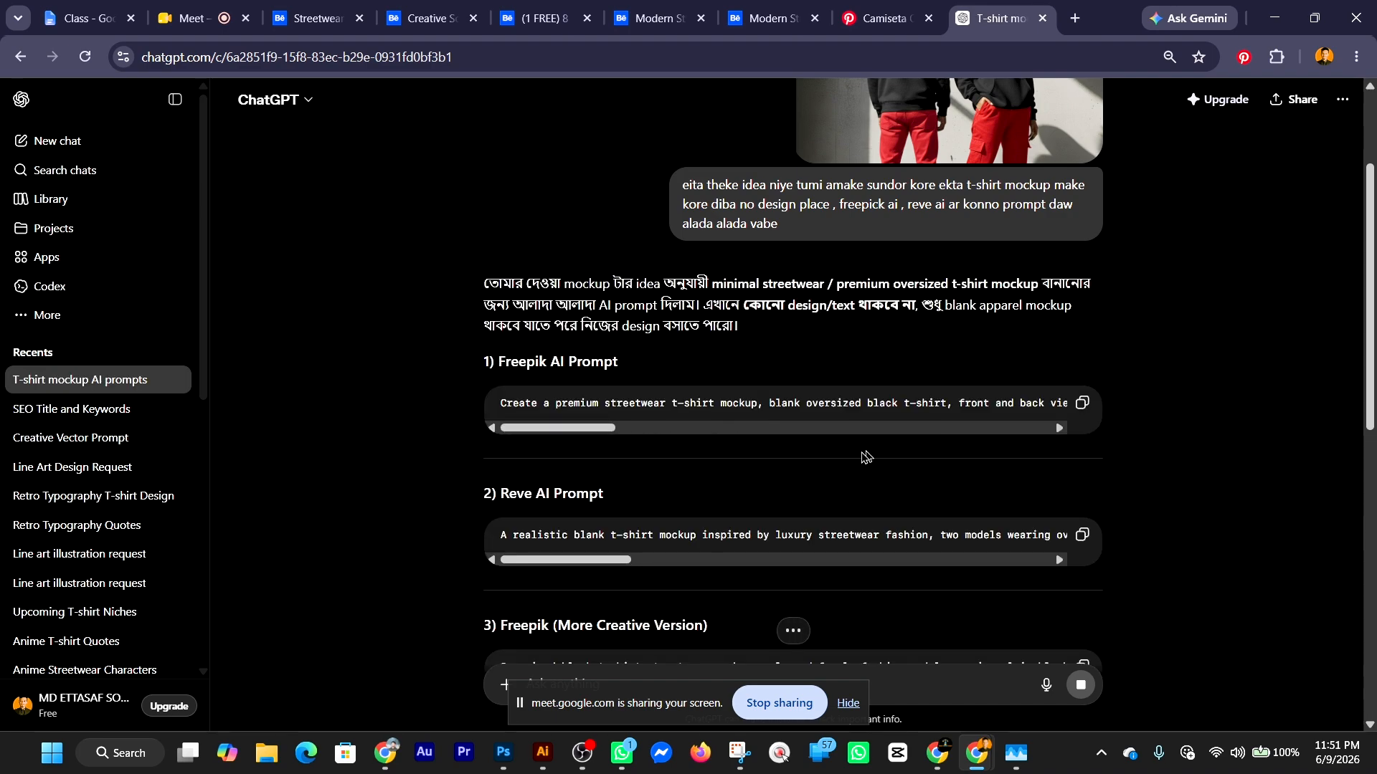
# Review the generated T-shirt mockup prompts and copy the Freepik (More Creative Version) prompt.
pyautogui.scroll(-4, 795, 485)
pyautogui.scroll(-1, 794, 485)
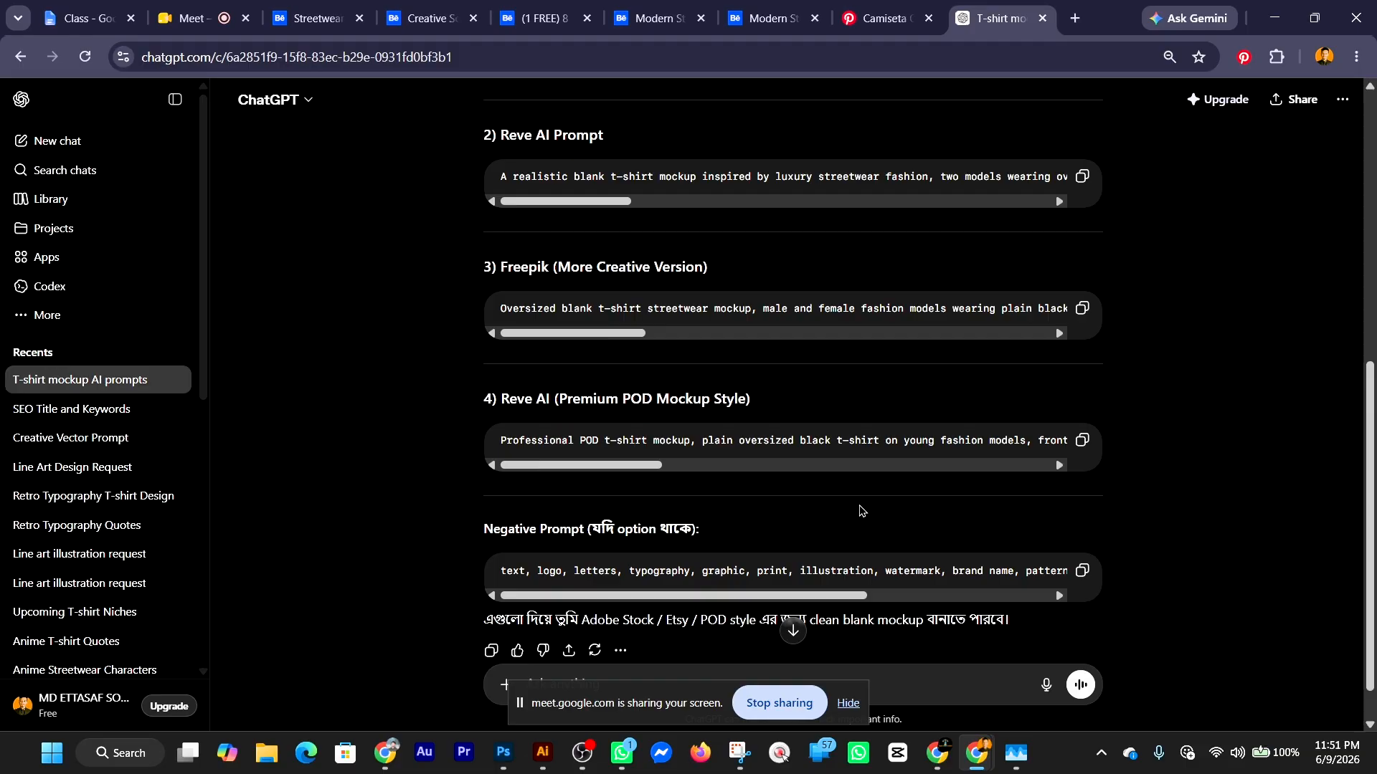
pyautogui.scroll(5, 861, 511)
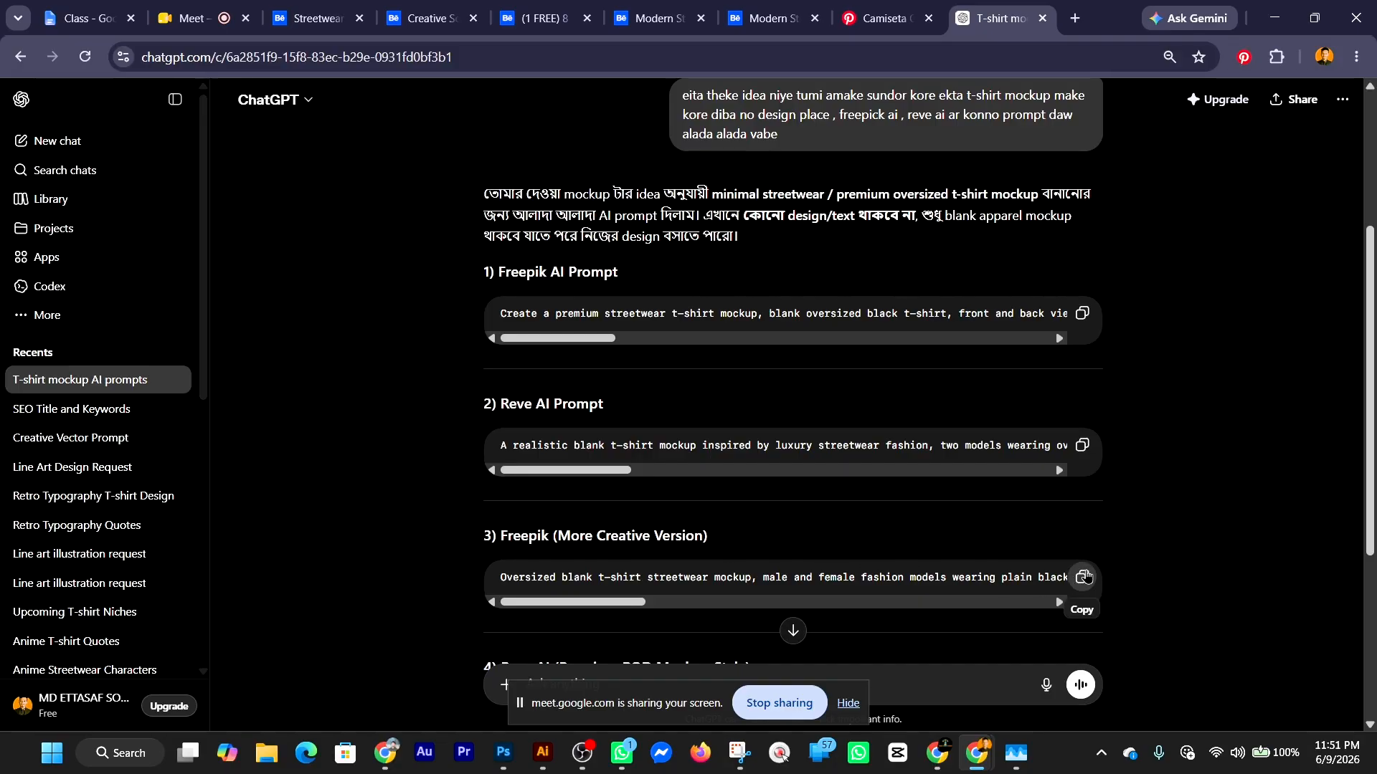
pyautogui.click(1083, 576)
pyautogui.scroll(-3, 999, 537)
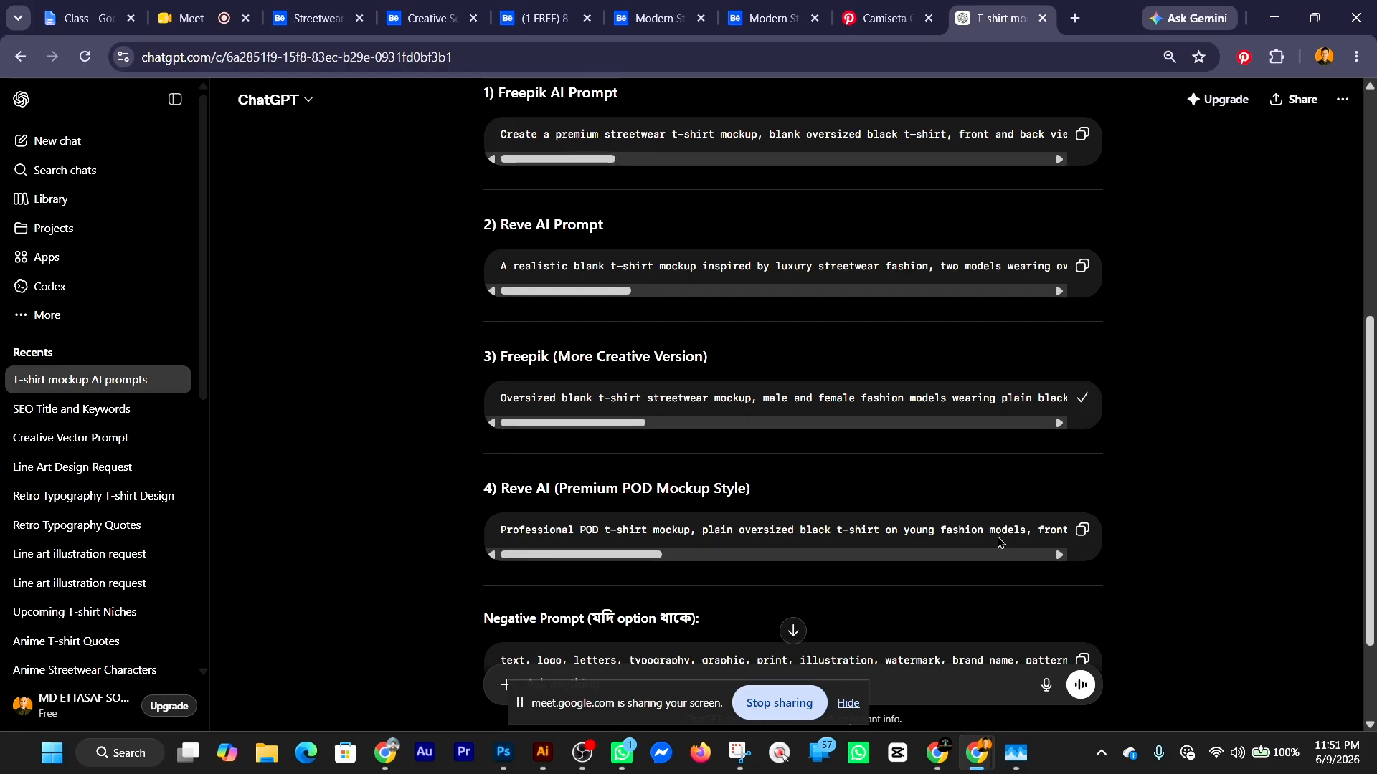
pyautogui.scroll(-1, 997, 536)
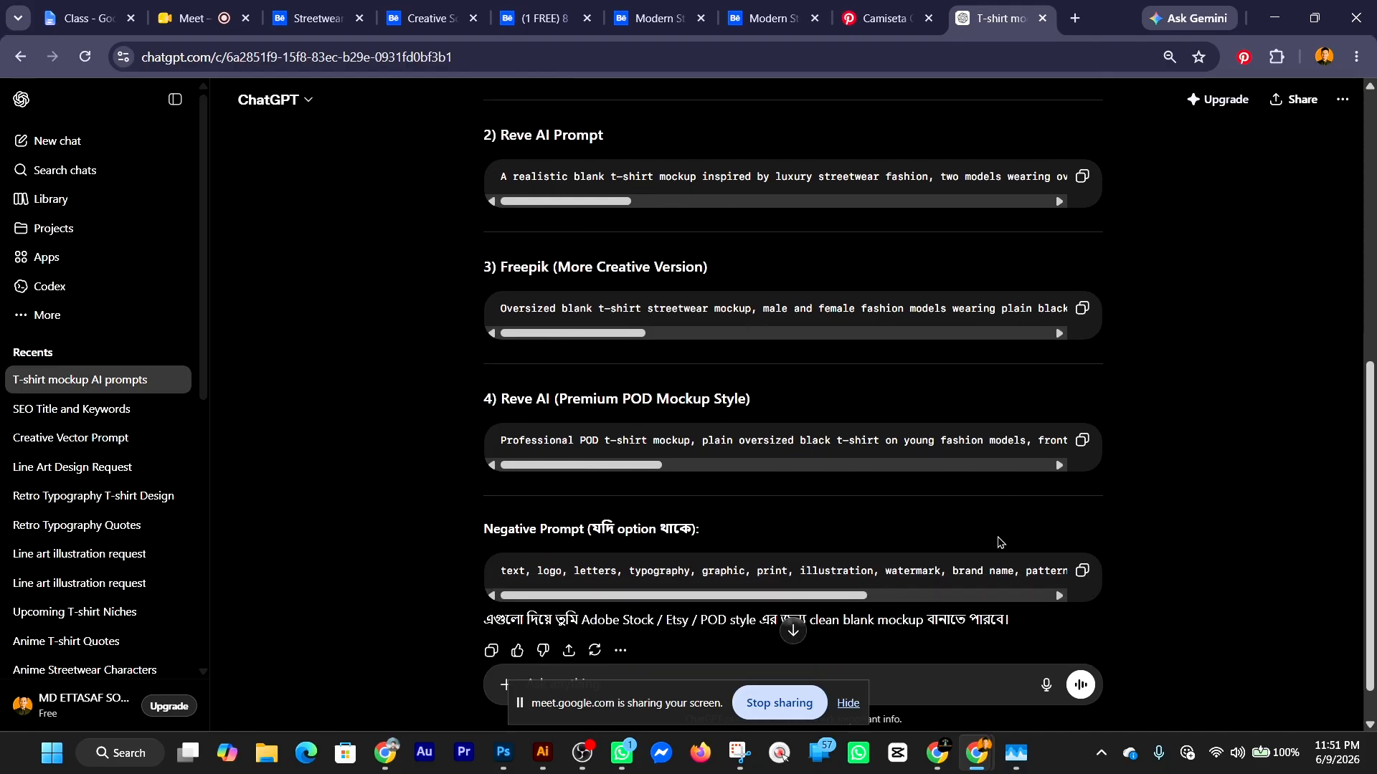
pyautogui.scroll(3, 999, 542)
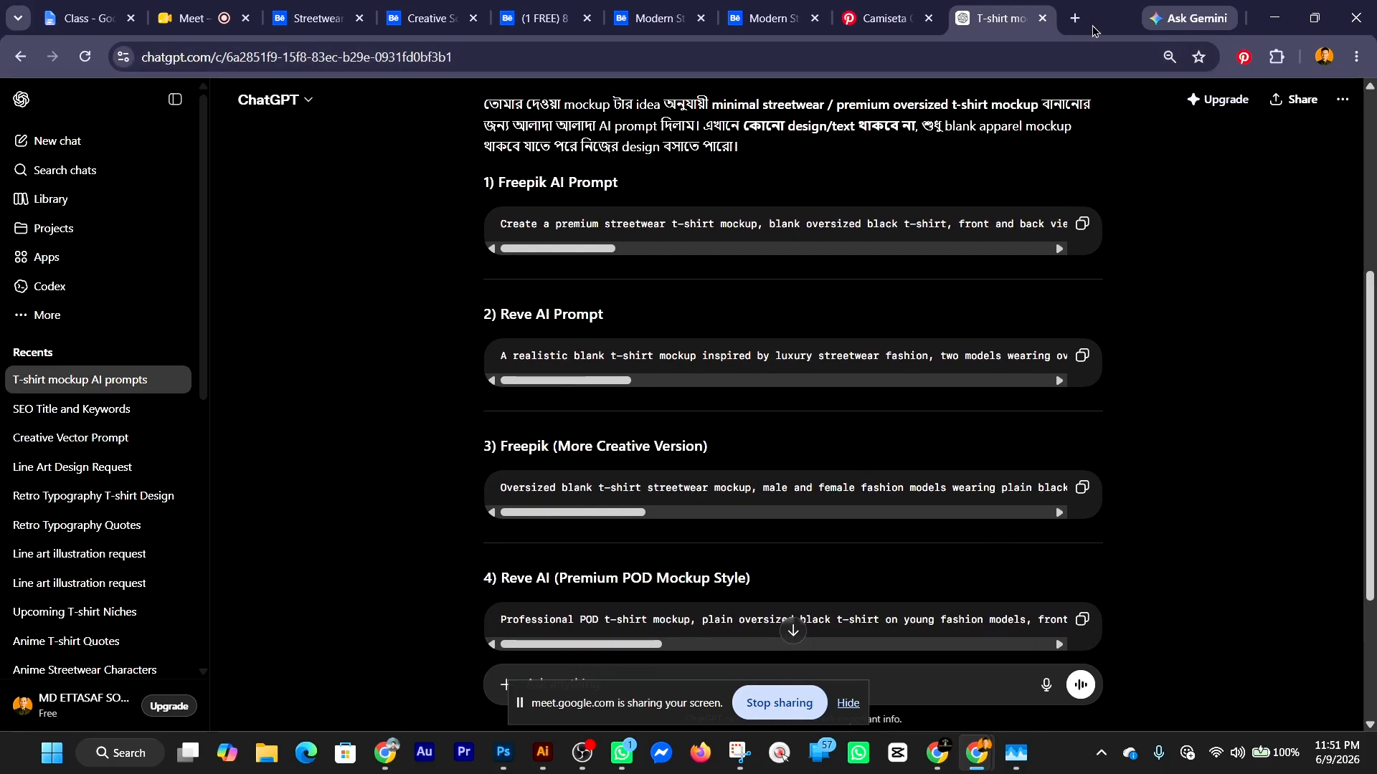
# Open the bookmarked Freepick mockup site in a new tab and paste the copied prompt into Magnific's Image Generator.
pyautogui.click(1076, 18)
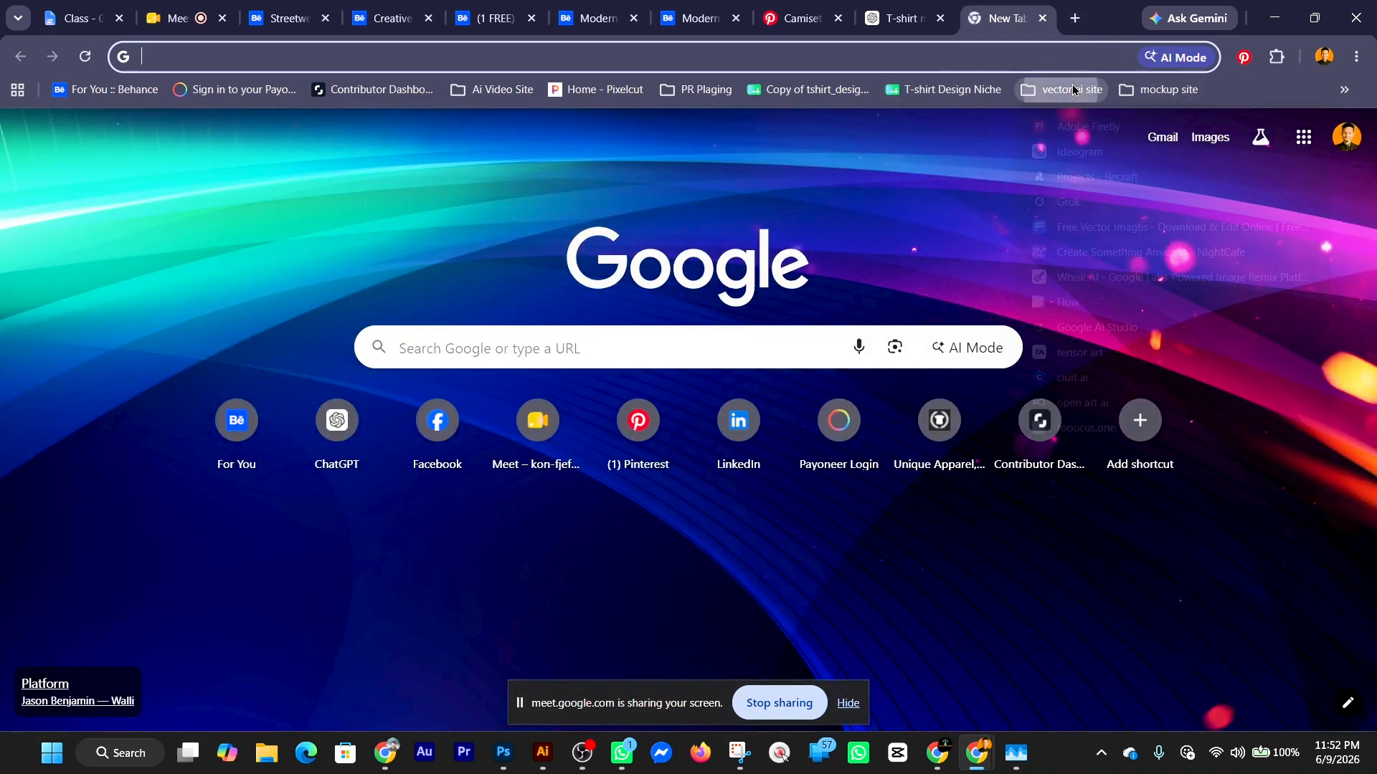
pyautogui.click(1073, 89)
pyautogui.moveTo(1199, 98)
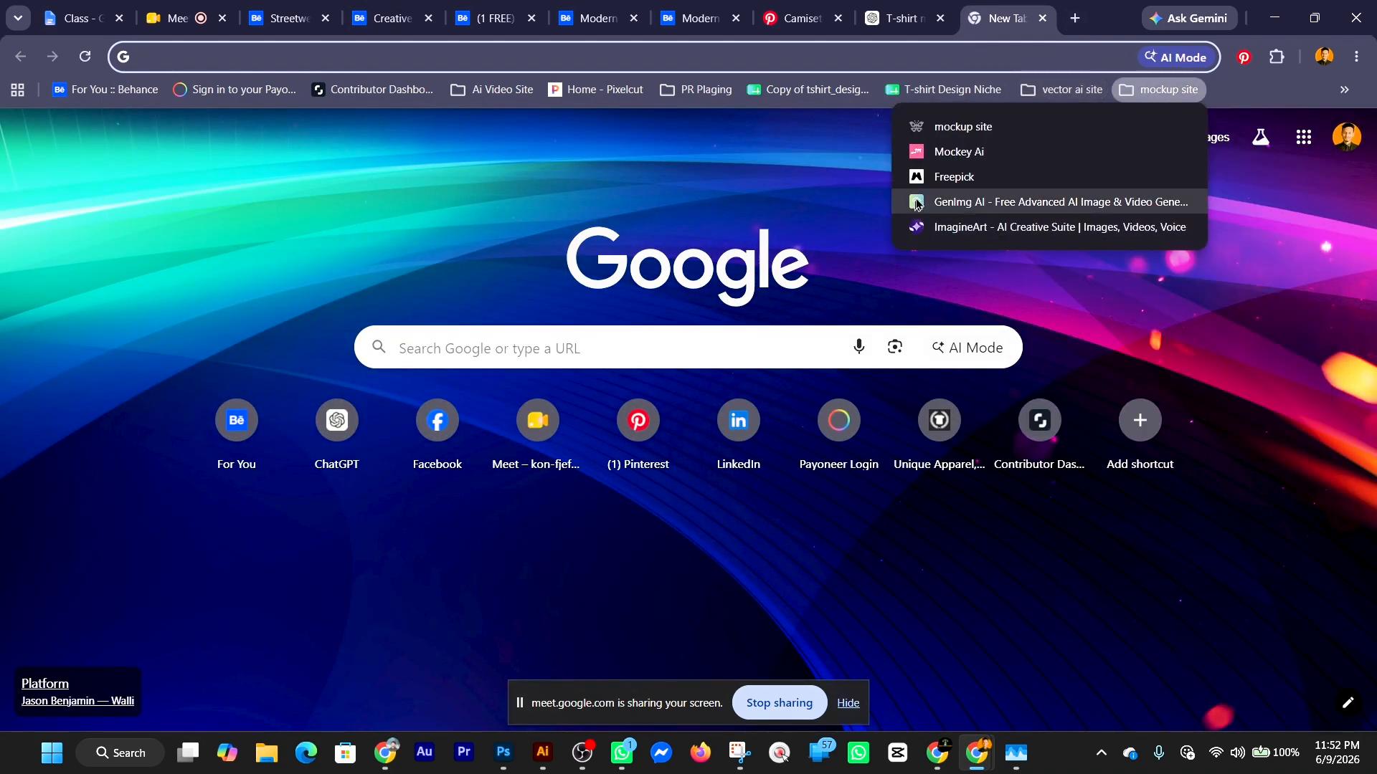
pyautogui.click(968, 183)
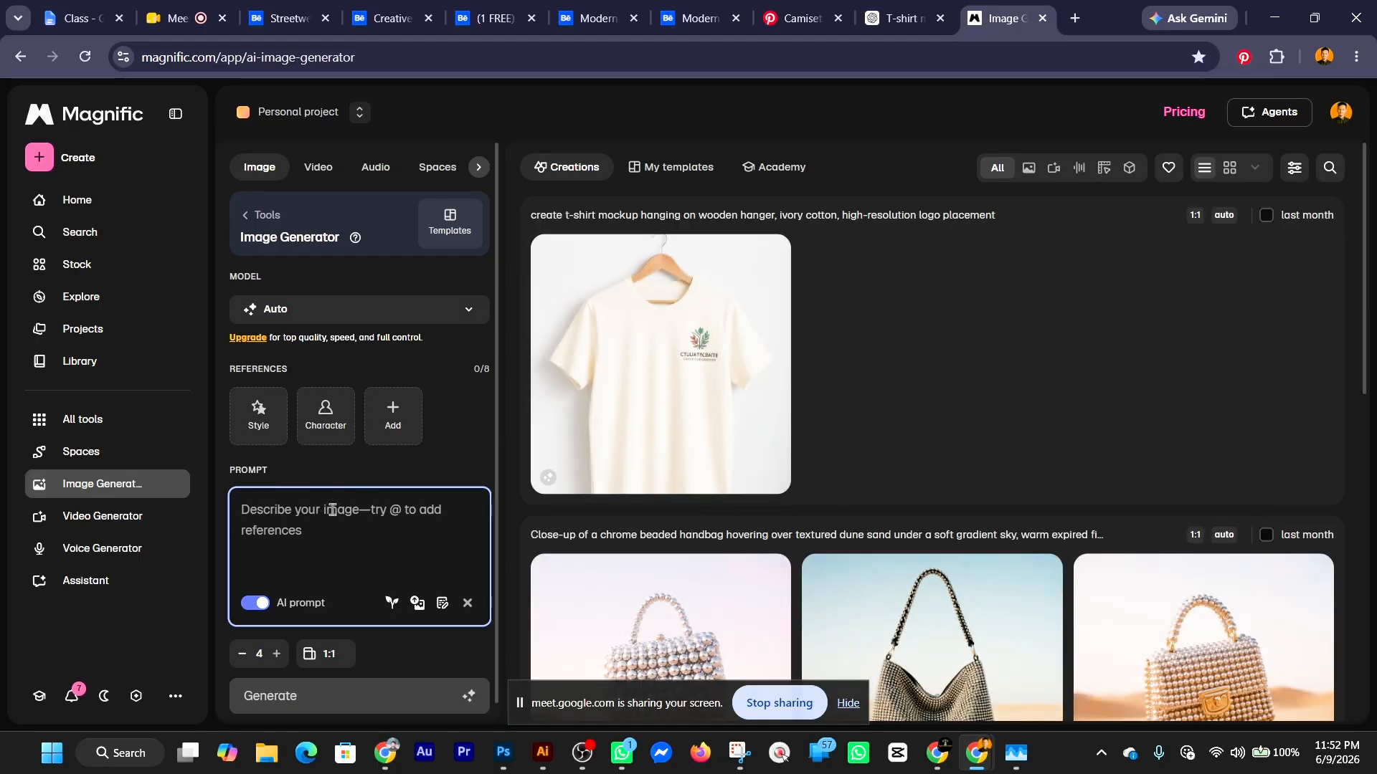
pyautogui.hotkey('ctrl', 'v')
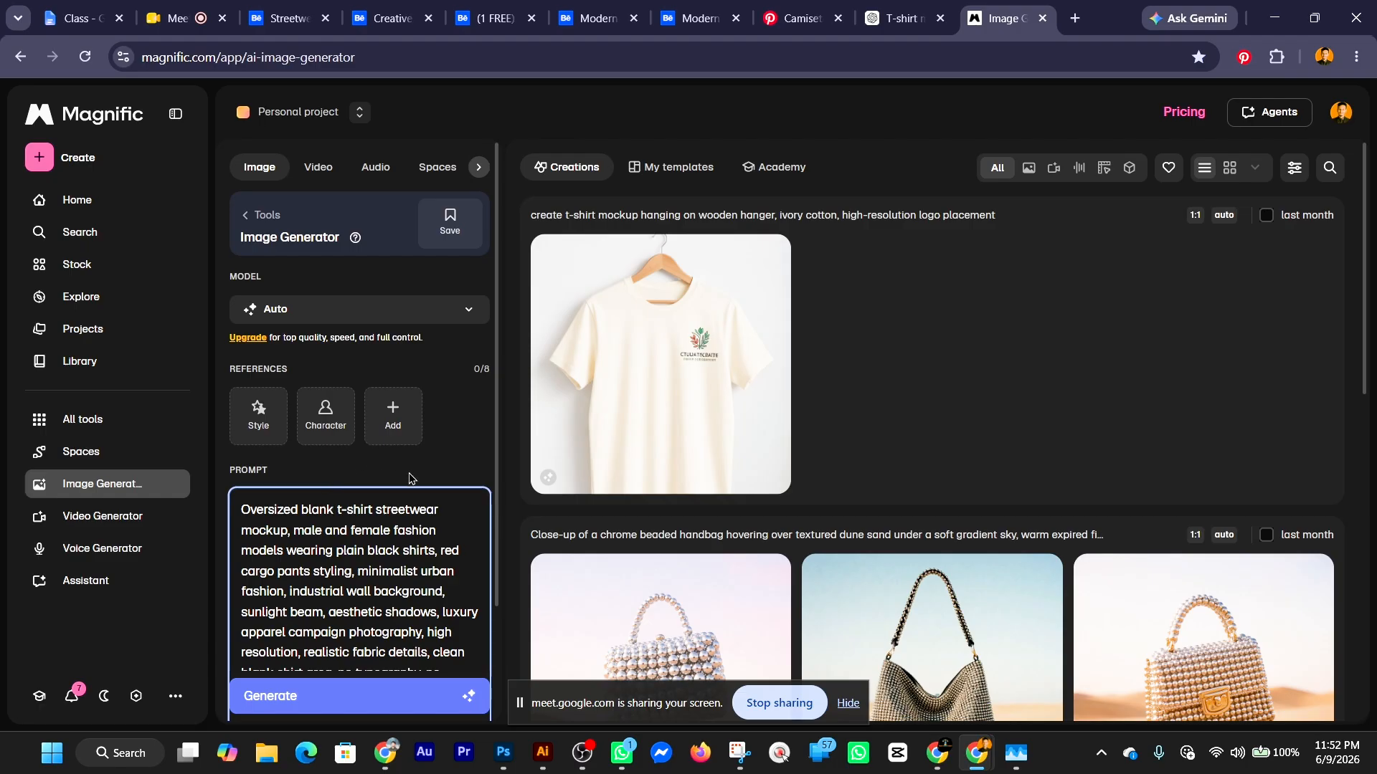
# Look through the full list of image models and the style reference library, leaving the model on Auto.
pyautogui.click(451, 320)
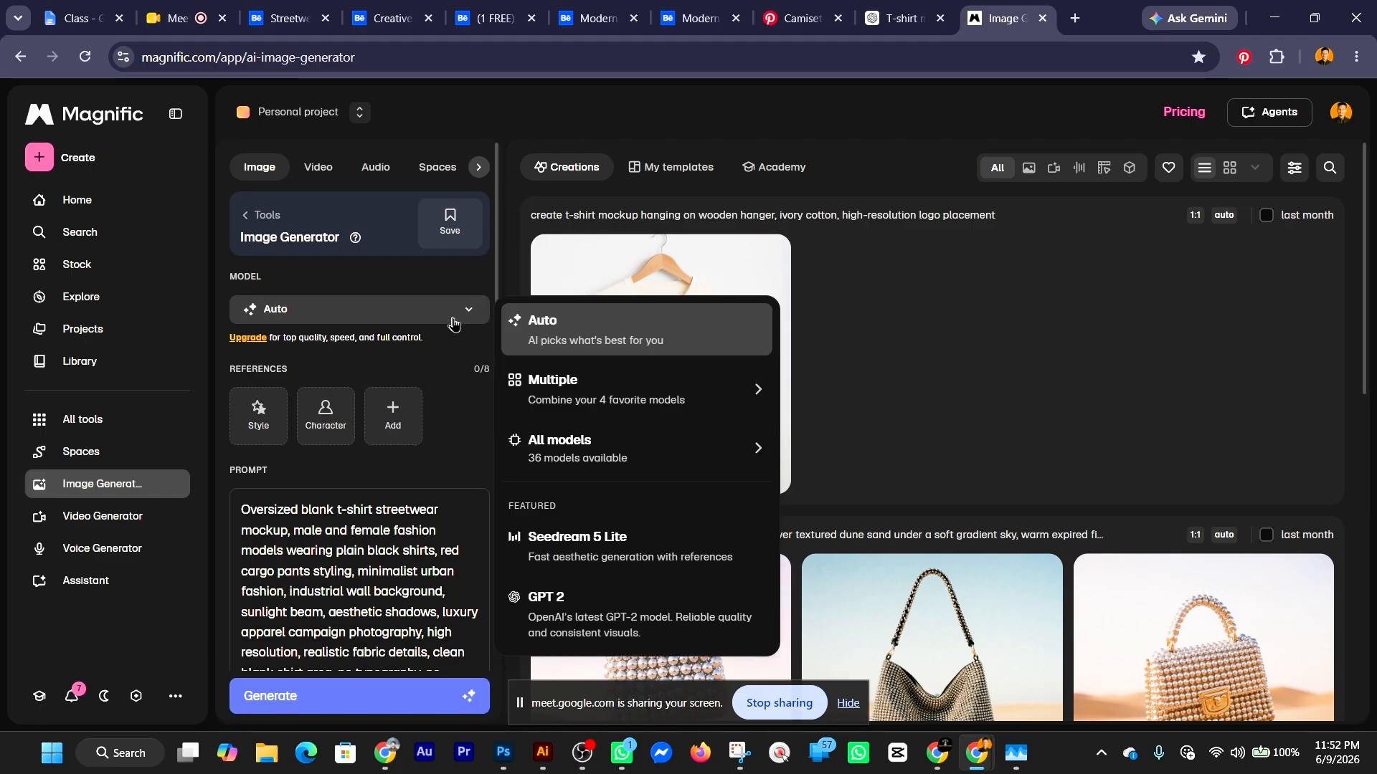
pyautogui.click(700, 458)
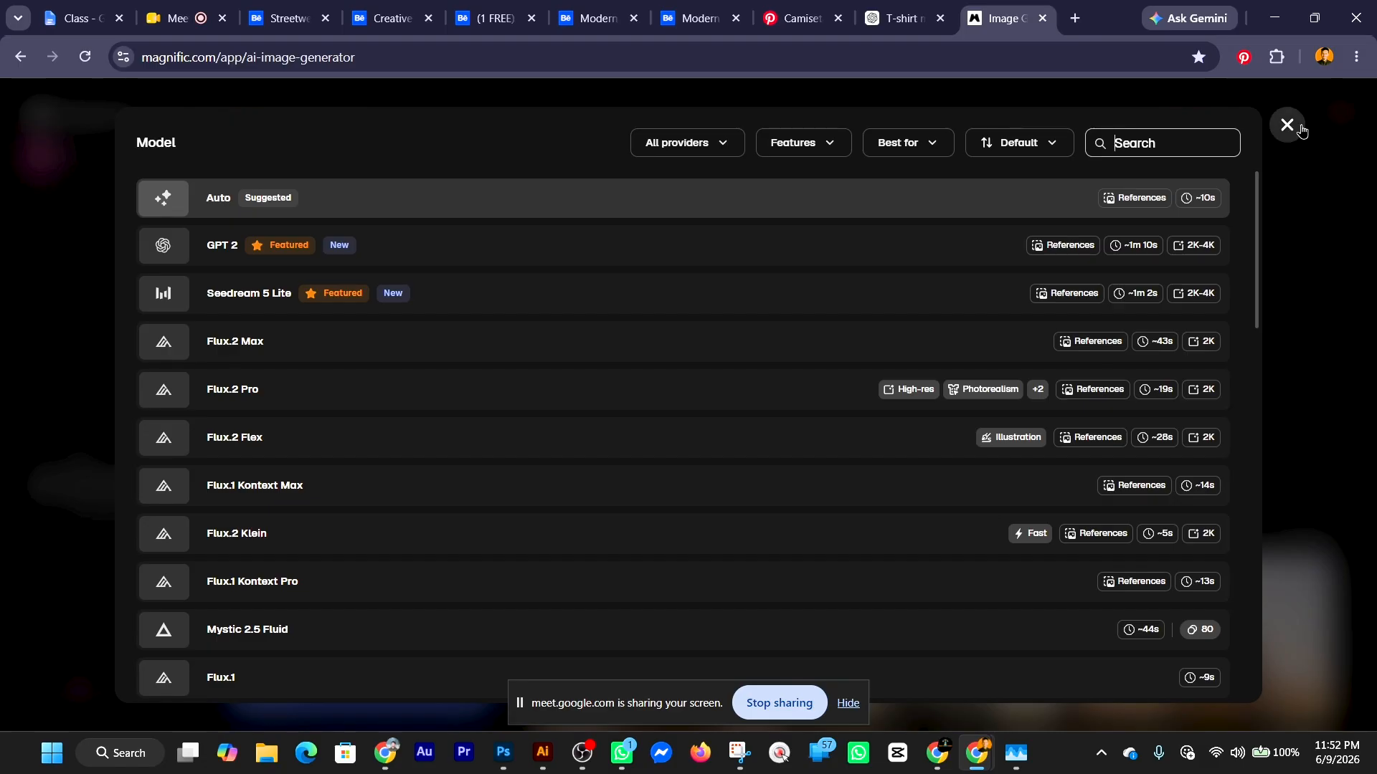
pyautogui.scroll(-1, 1112, 345)
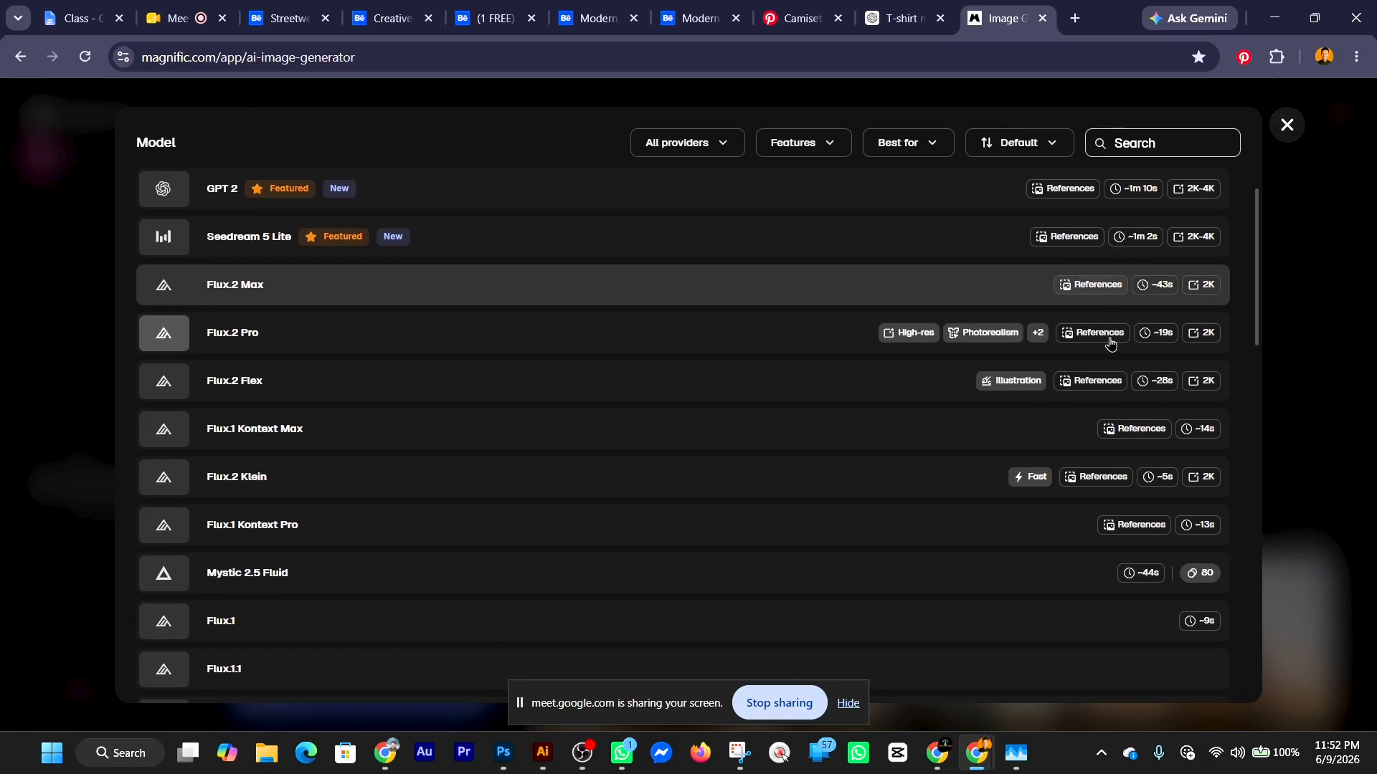
pyautogui.scroll(1, 1112, 344)
pyautogui.scroll(-8, 1108, 343)
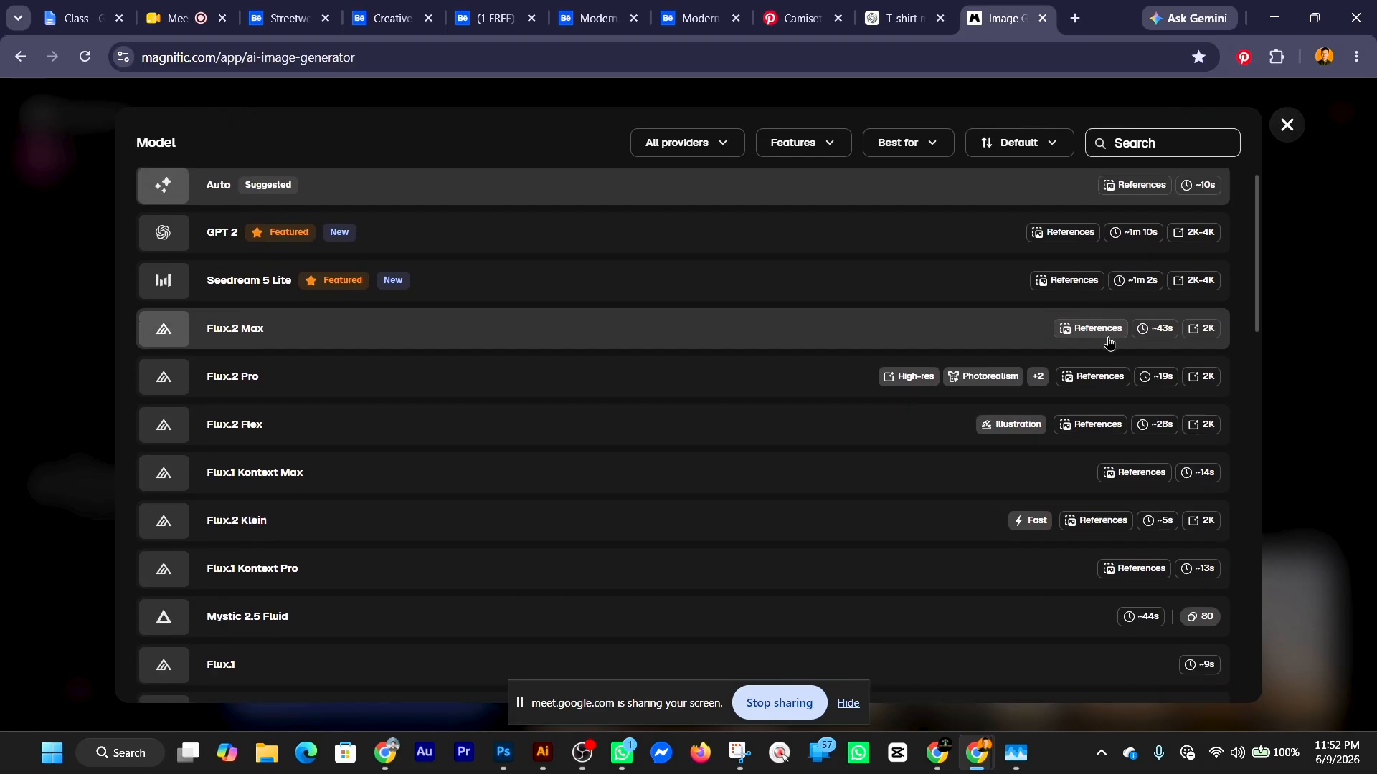
pyautogui.scroll(-7, 1108, 343)
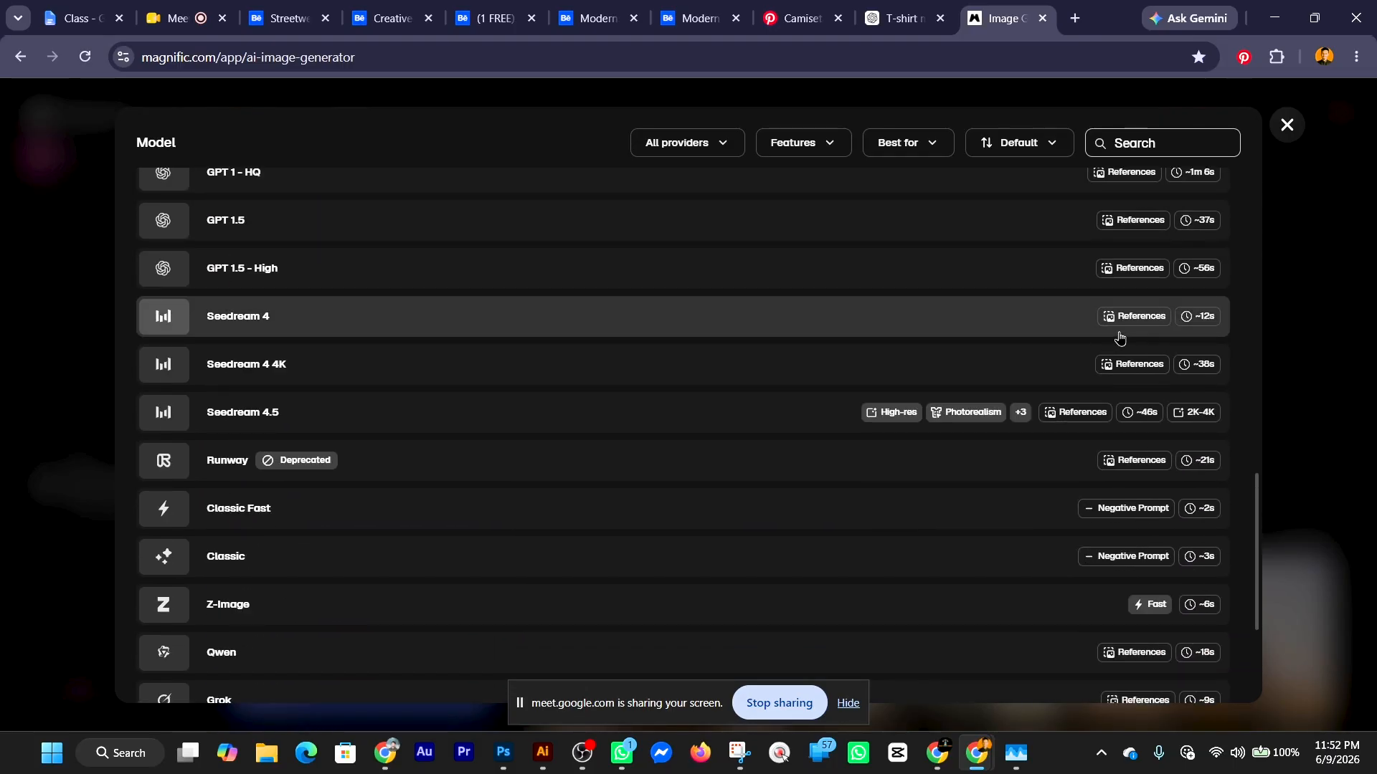
pyautogui.scroll(-4, 1120, 337)
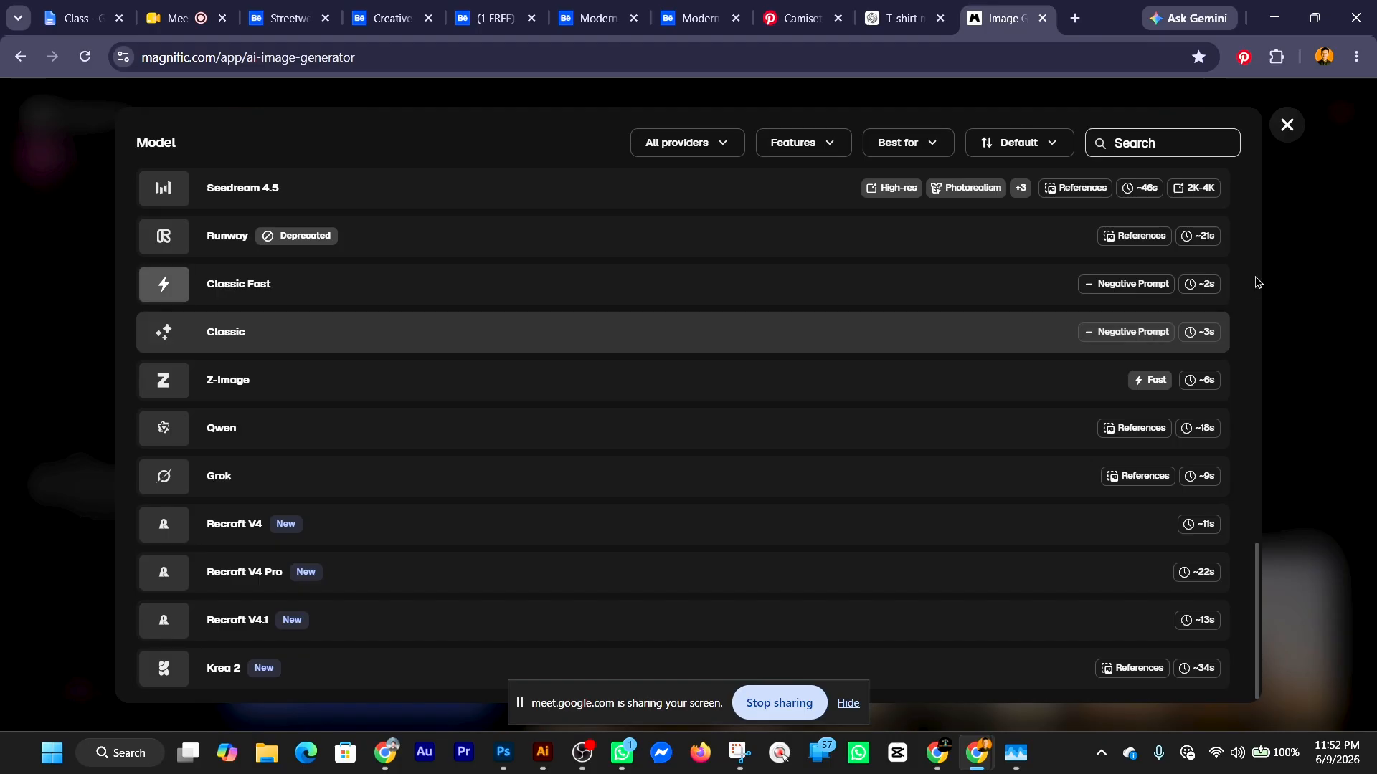
pyautogui.click(1287, 125)
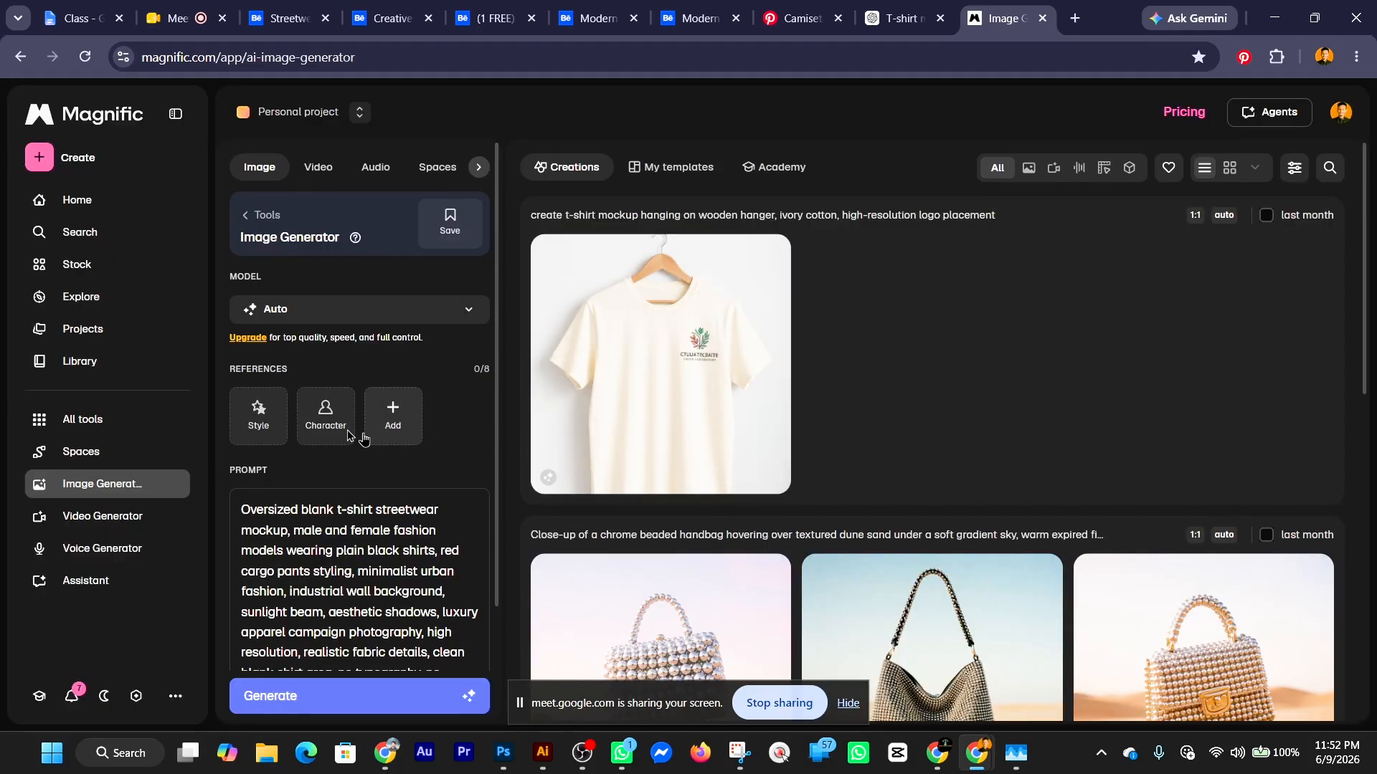
pyautogui.click(262, 415)
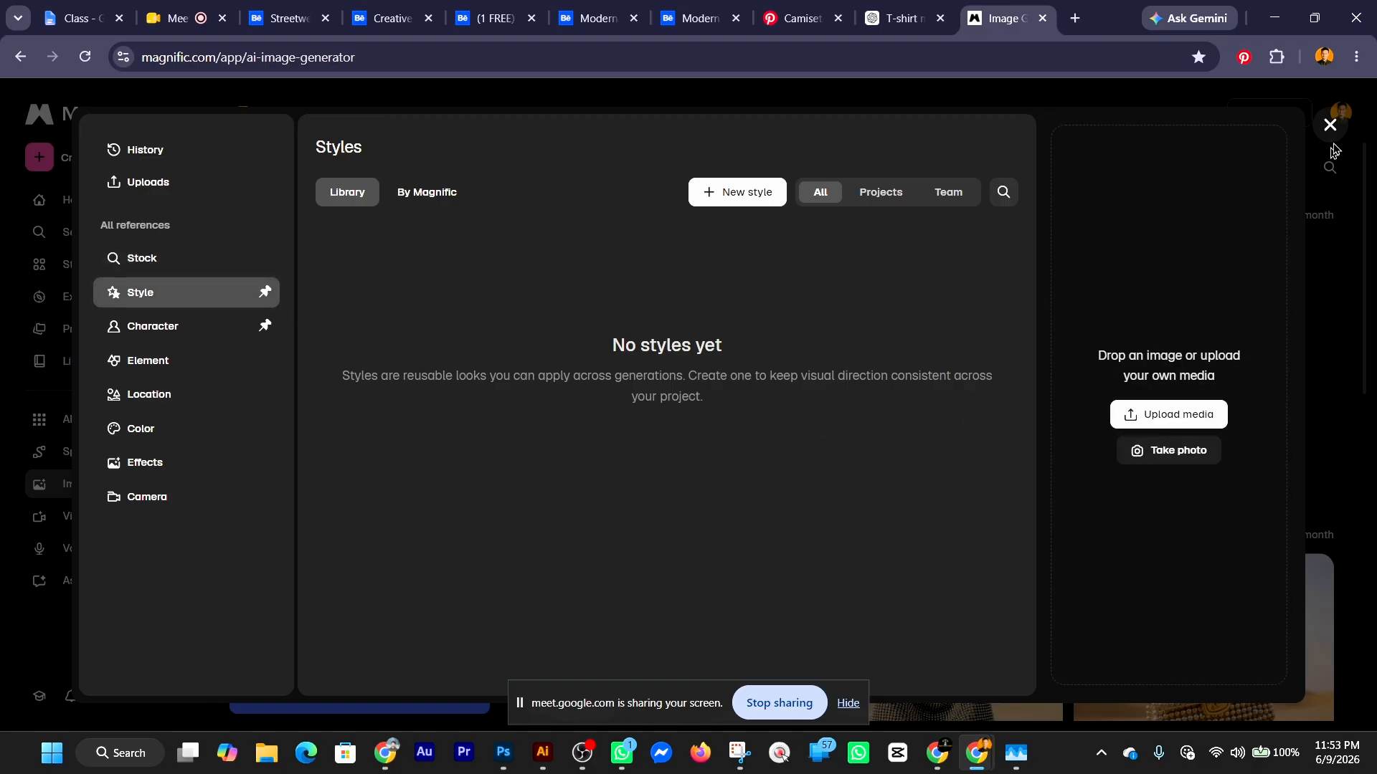
pyautogui.click(1330, 125)
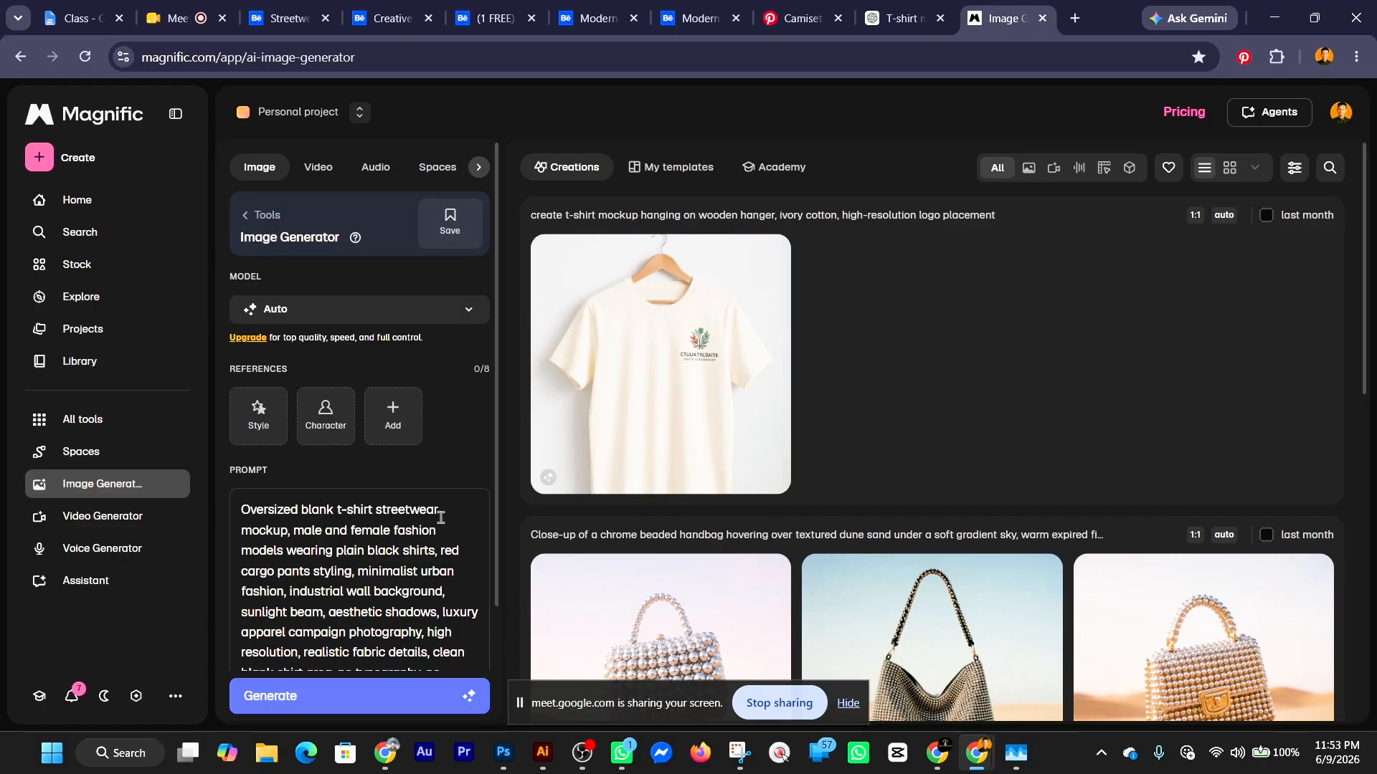
# Set the aspect ratio to 16:9 Widescreen and generate the T-shirt mockup images from the pasted prompt.
pyautogui.scroll(-2, 439, 519)
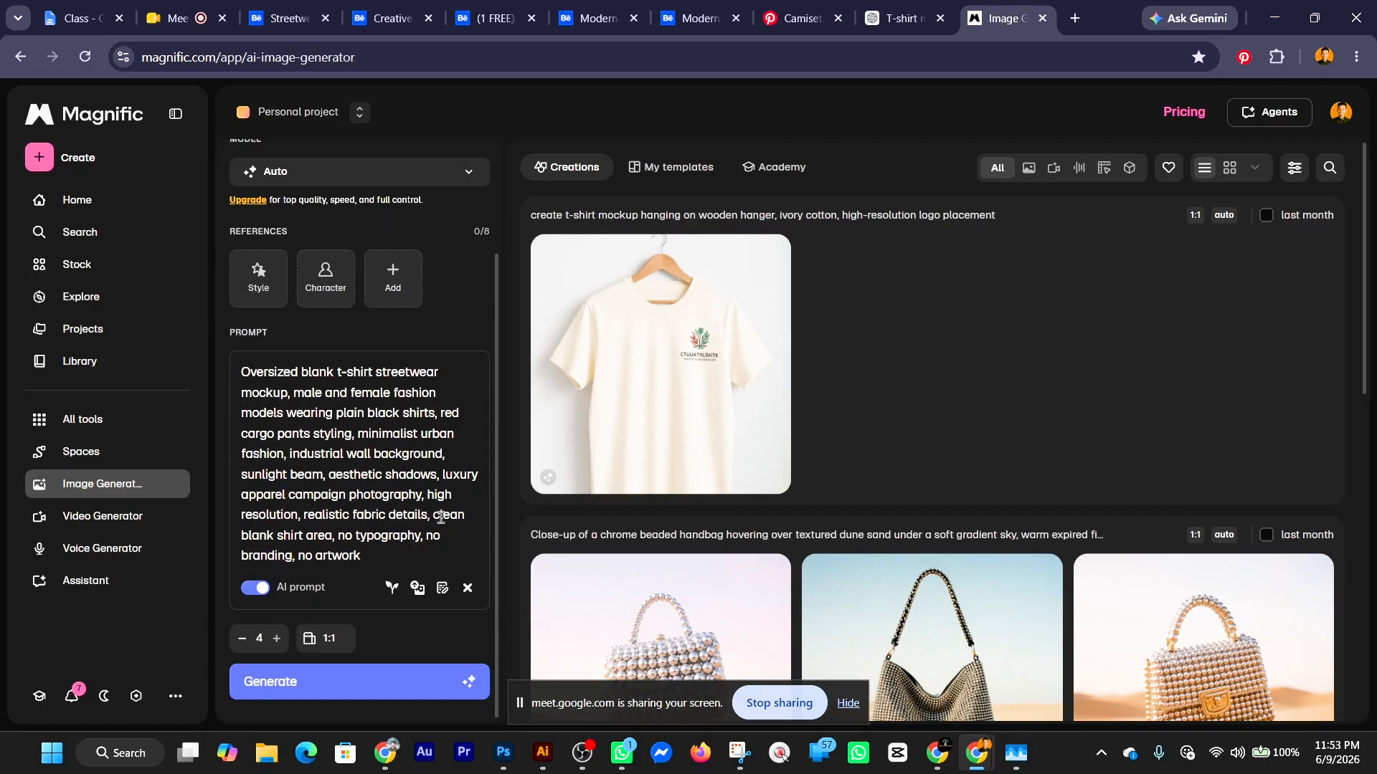
pyautogui.click(328, 639)
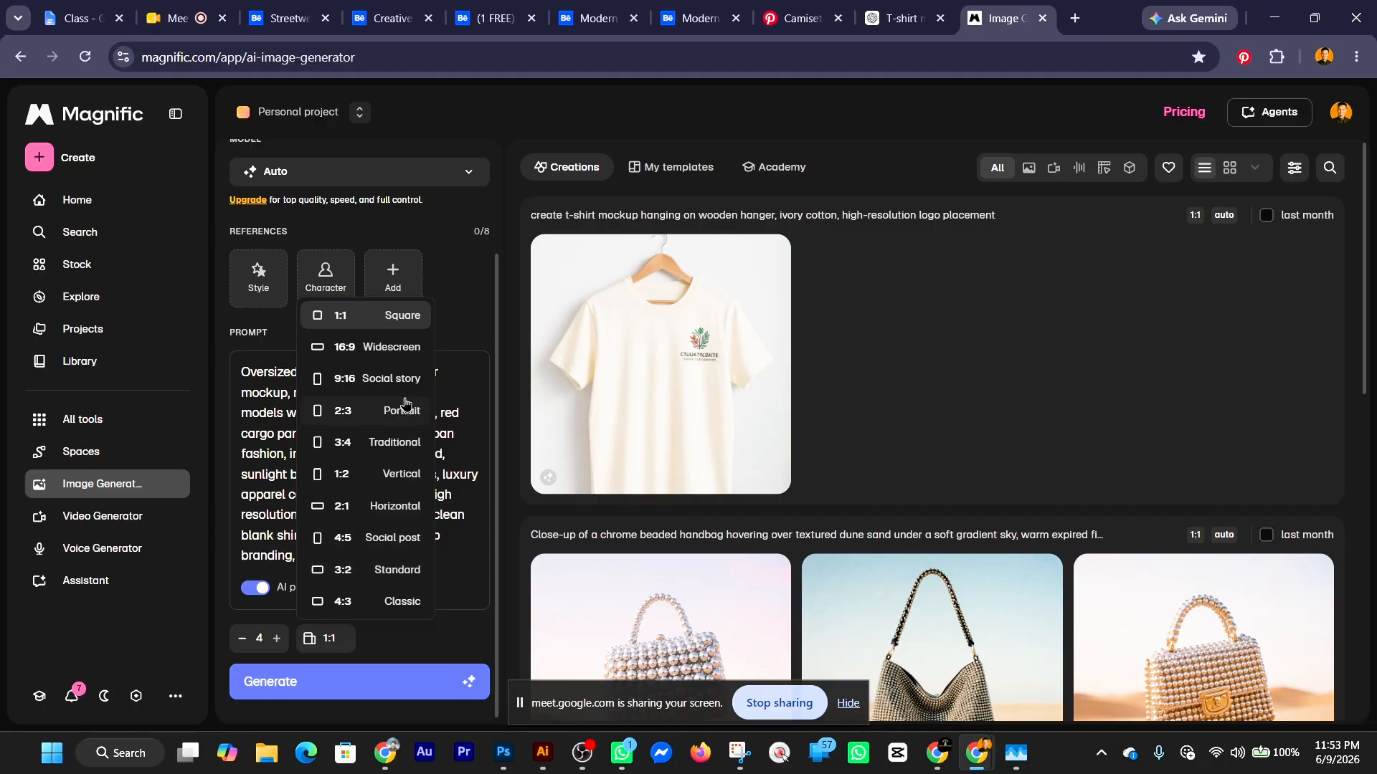
pyautogui.click(388, 355)
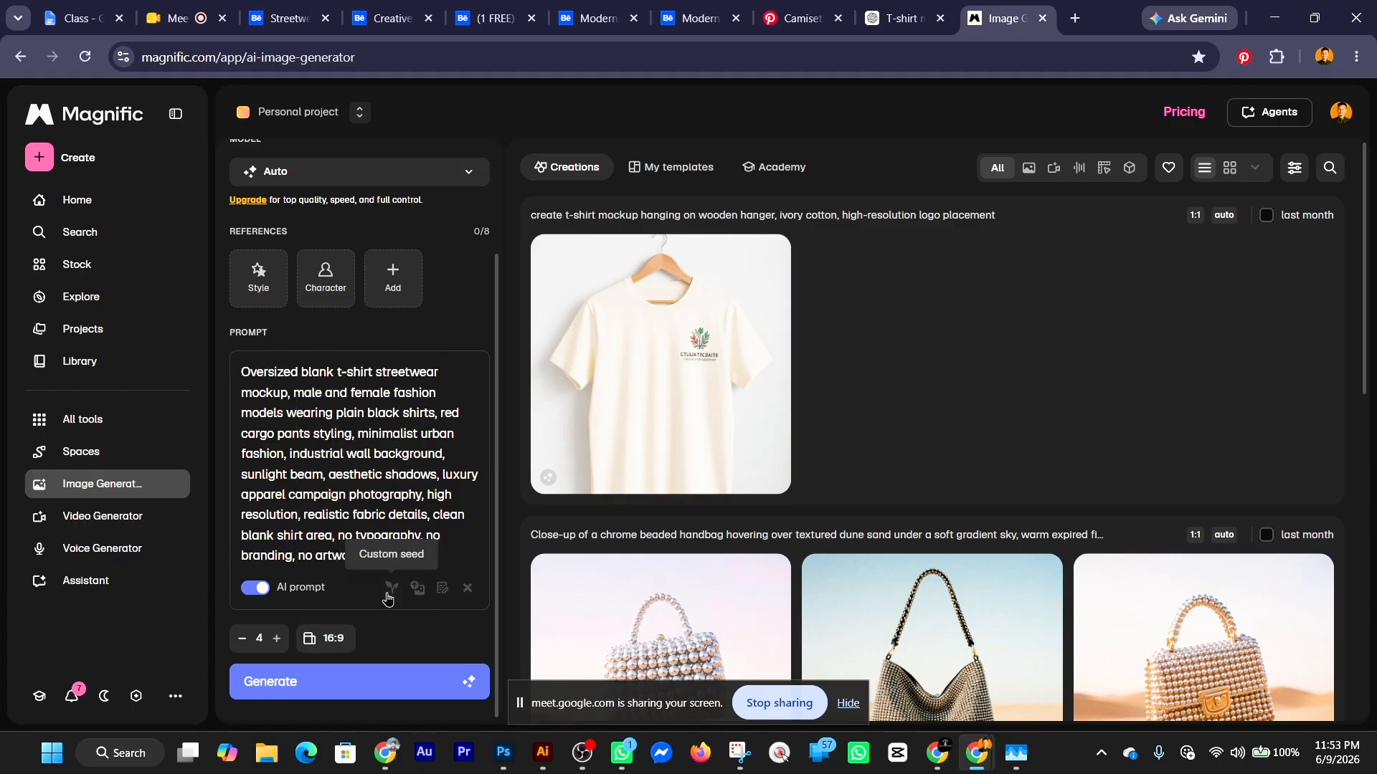
pyautogui.click(326, 690)
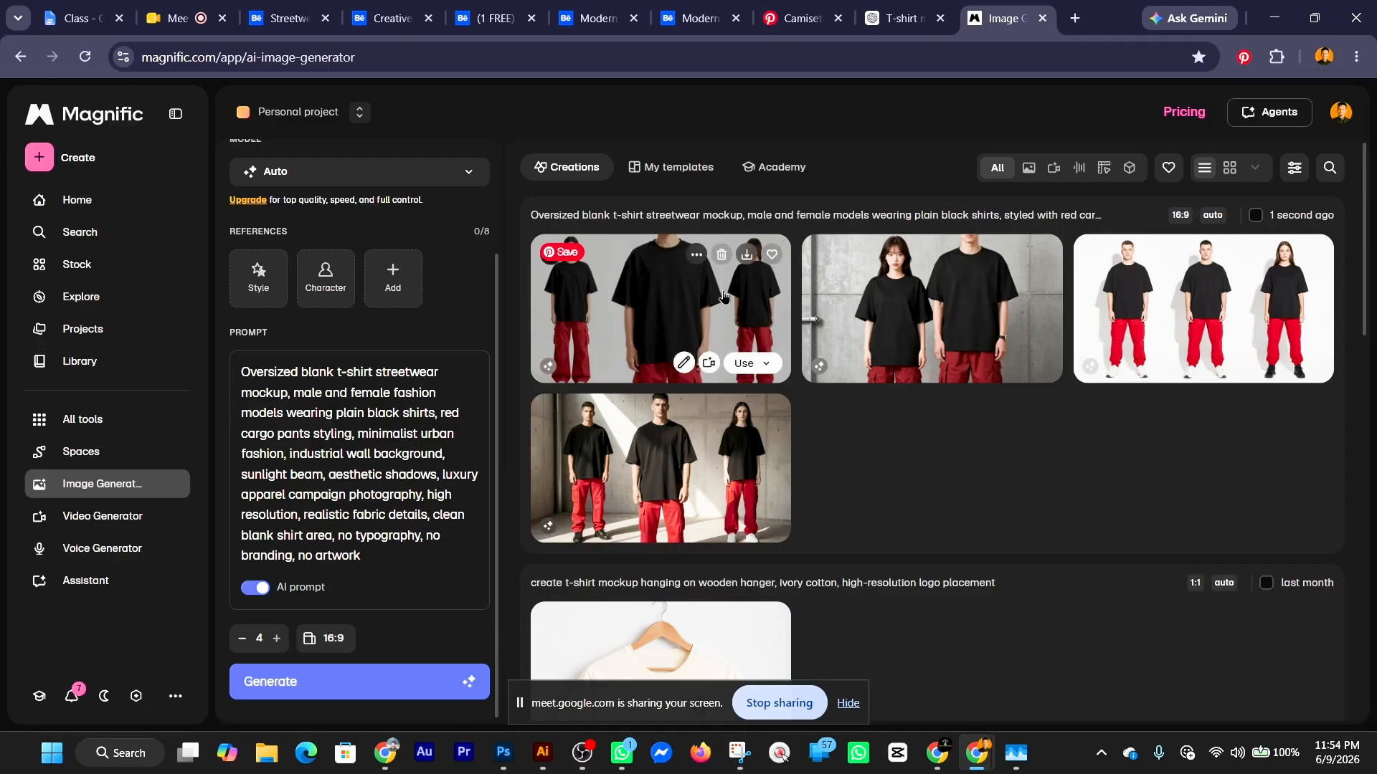
# Open the Reve site from the mockup site bookmarks in a new browser tab.
pyautogui.click(1075, 20)
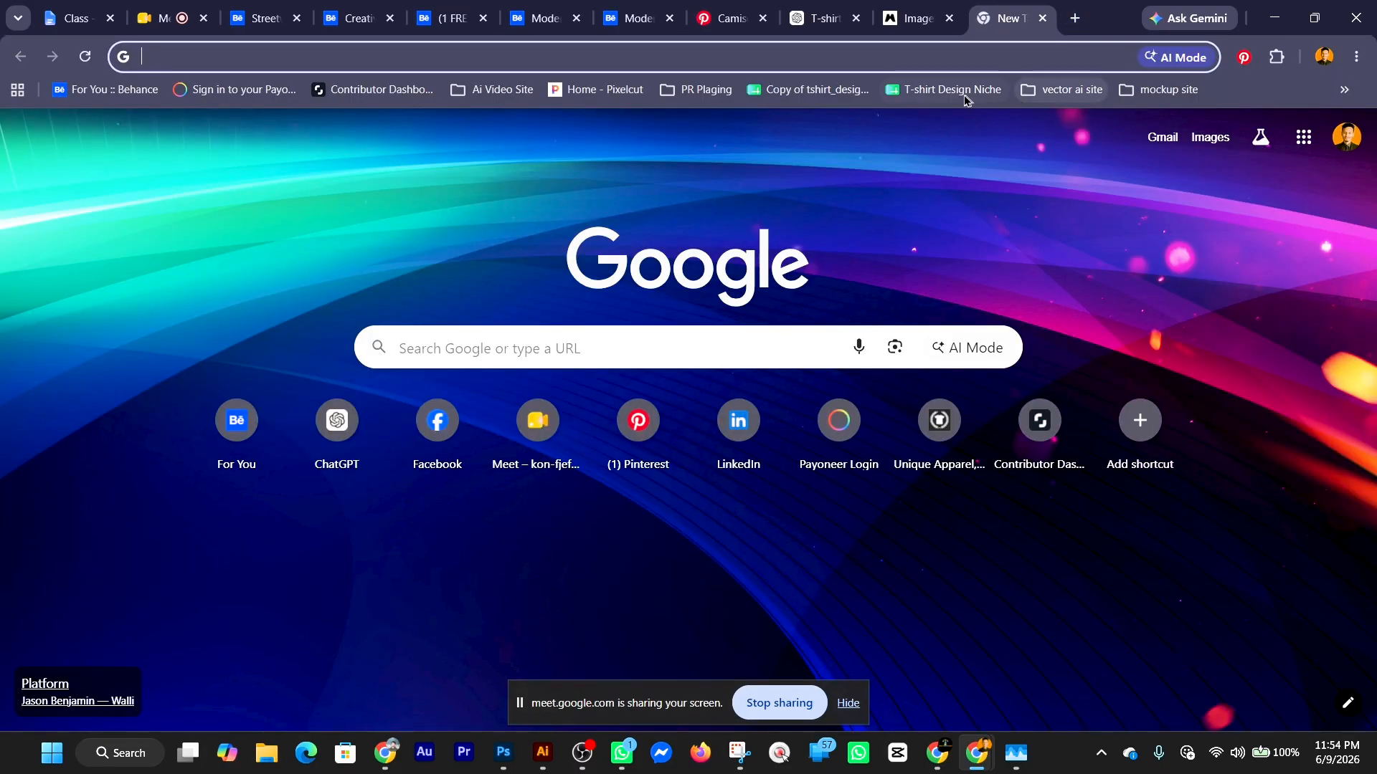
pyautogui.click(1158, 90)
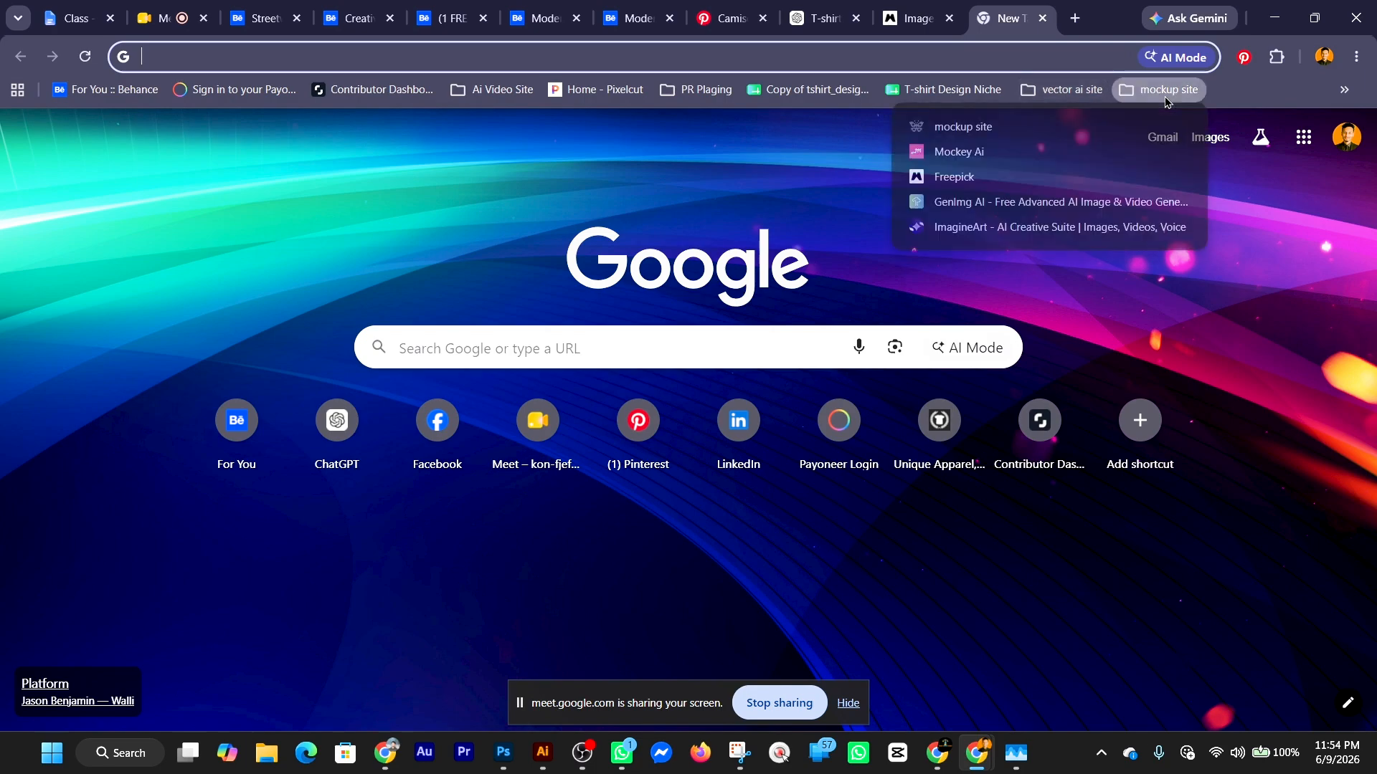
pyautogui.click(1031, 131)
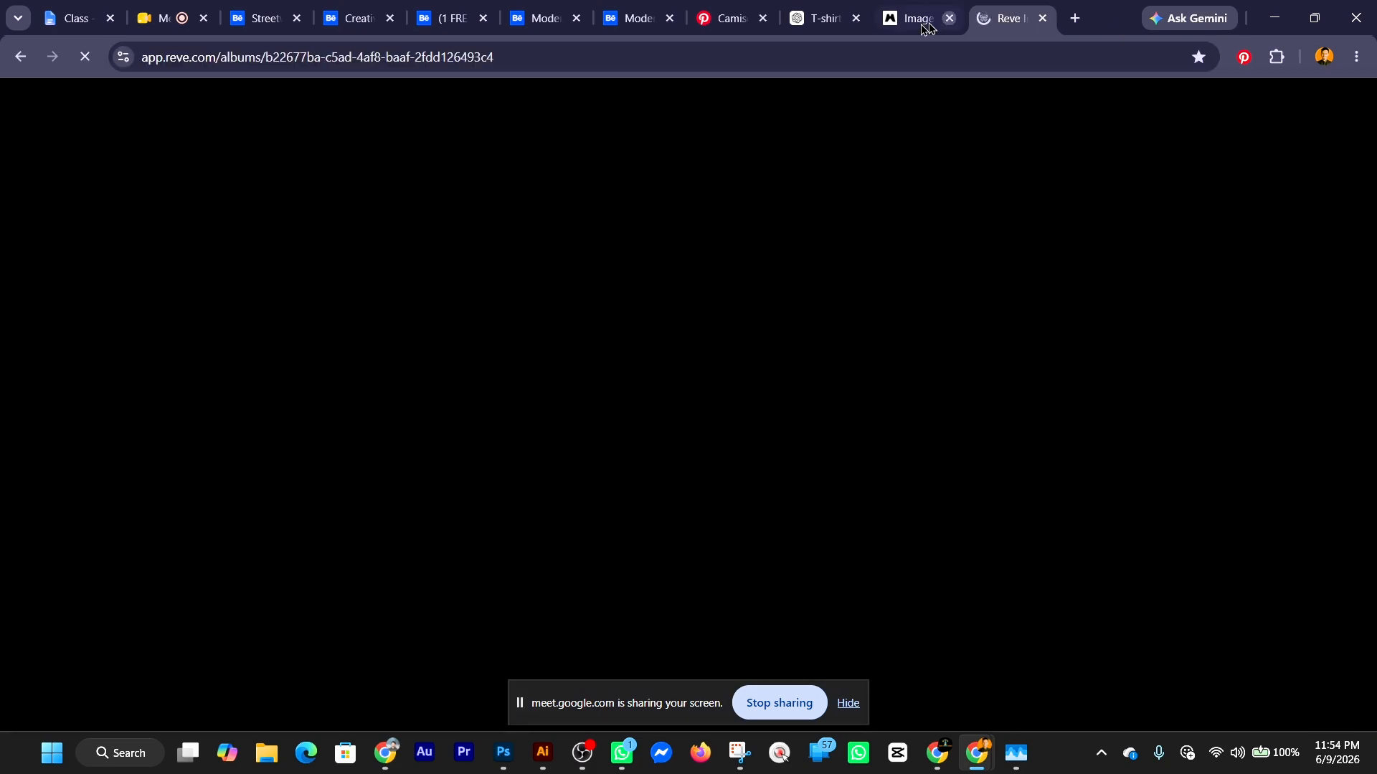
# Go back to the ChatGPT conversation and copy the Reve AI (Premium POD Mockup Style) prompt.
pyautogui.click(821, 26)
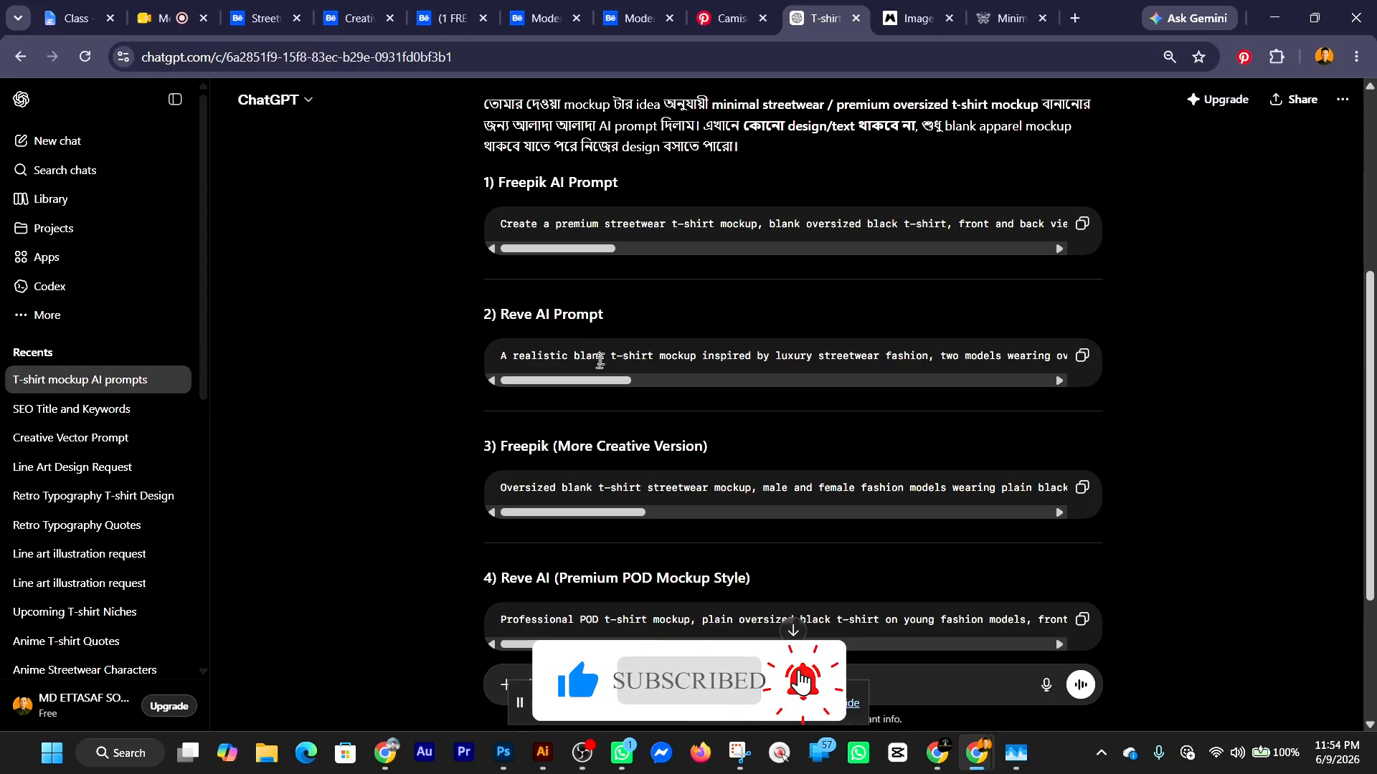
pyautogui.scroll(-1, 717, 466)
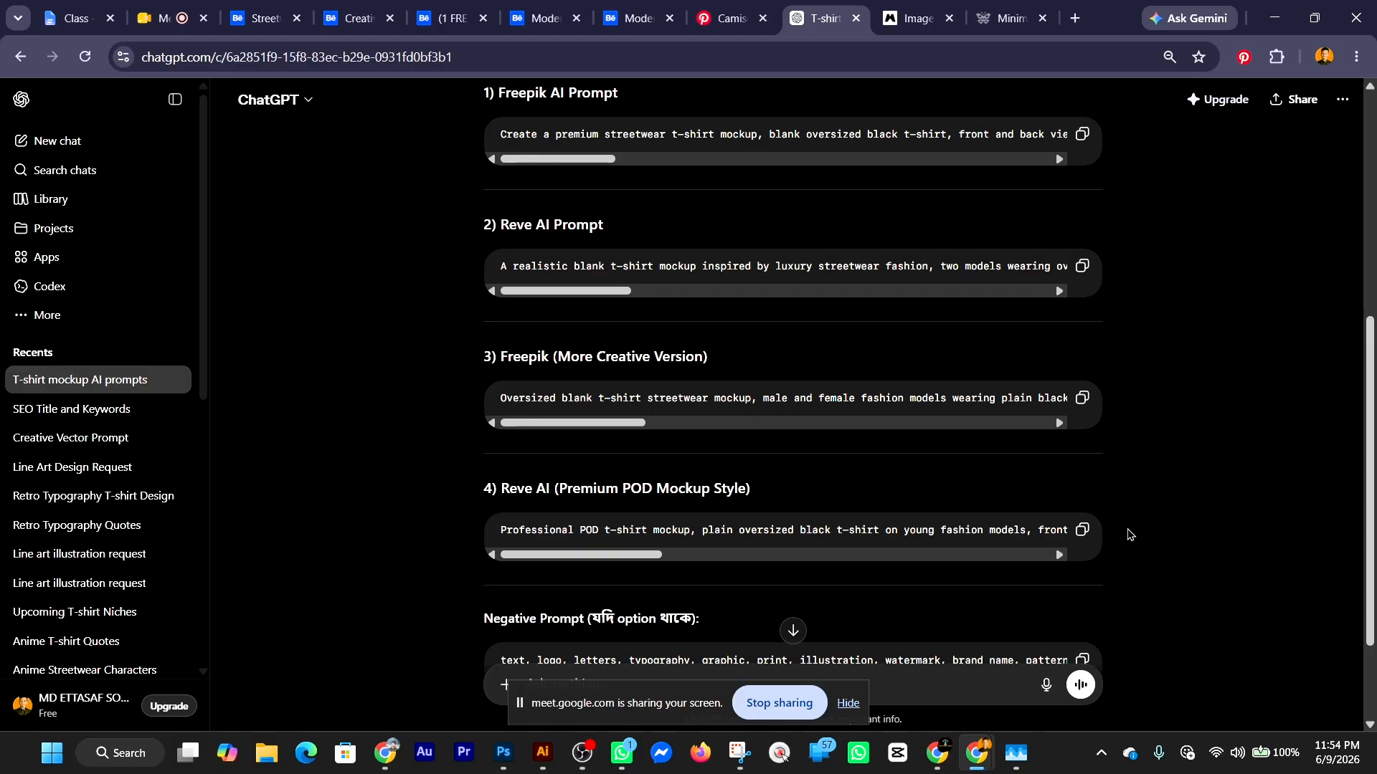
pyautogui.click(1082, 530)
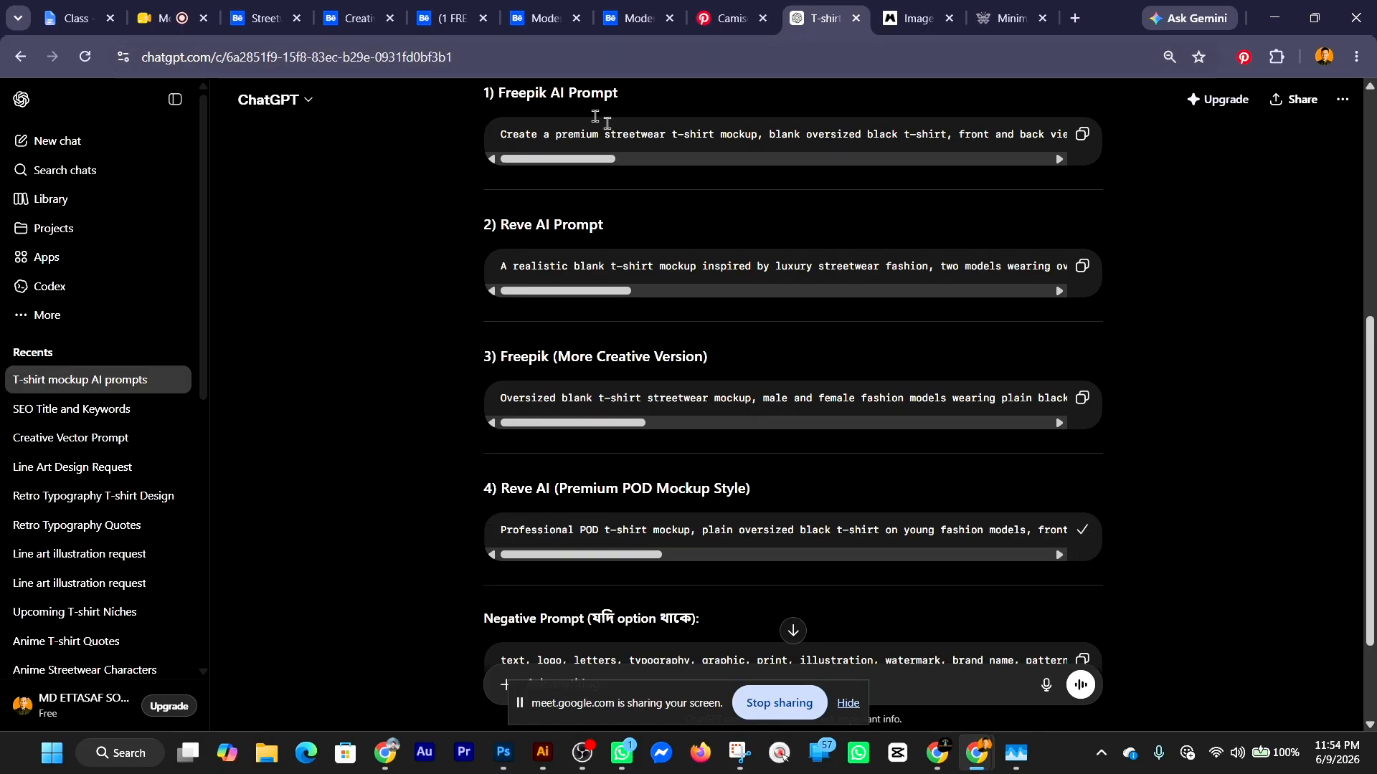
# Switch to Reve, dismiss the Reve 2.0 announcement and look over the Minimalist Fashion Editorial album with its earlier prompt.
pyautogui.click(1011, 18)
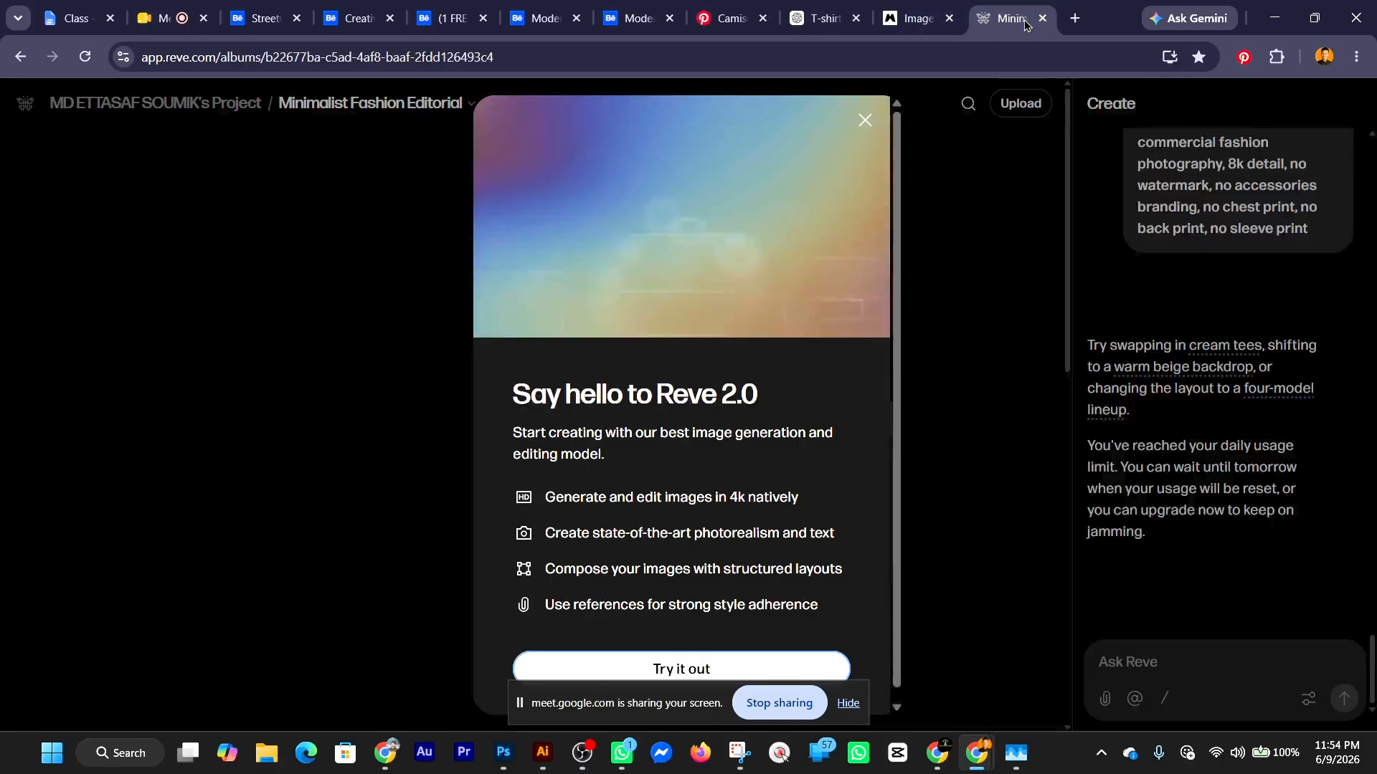
pyautogui.click(865, 121)
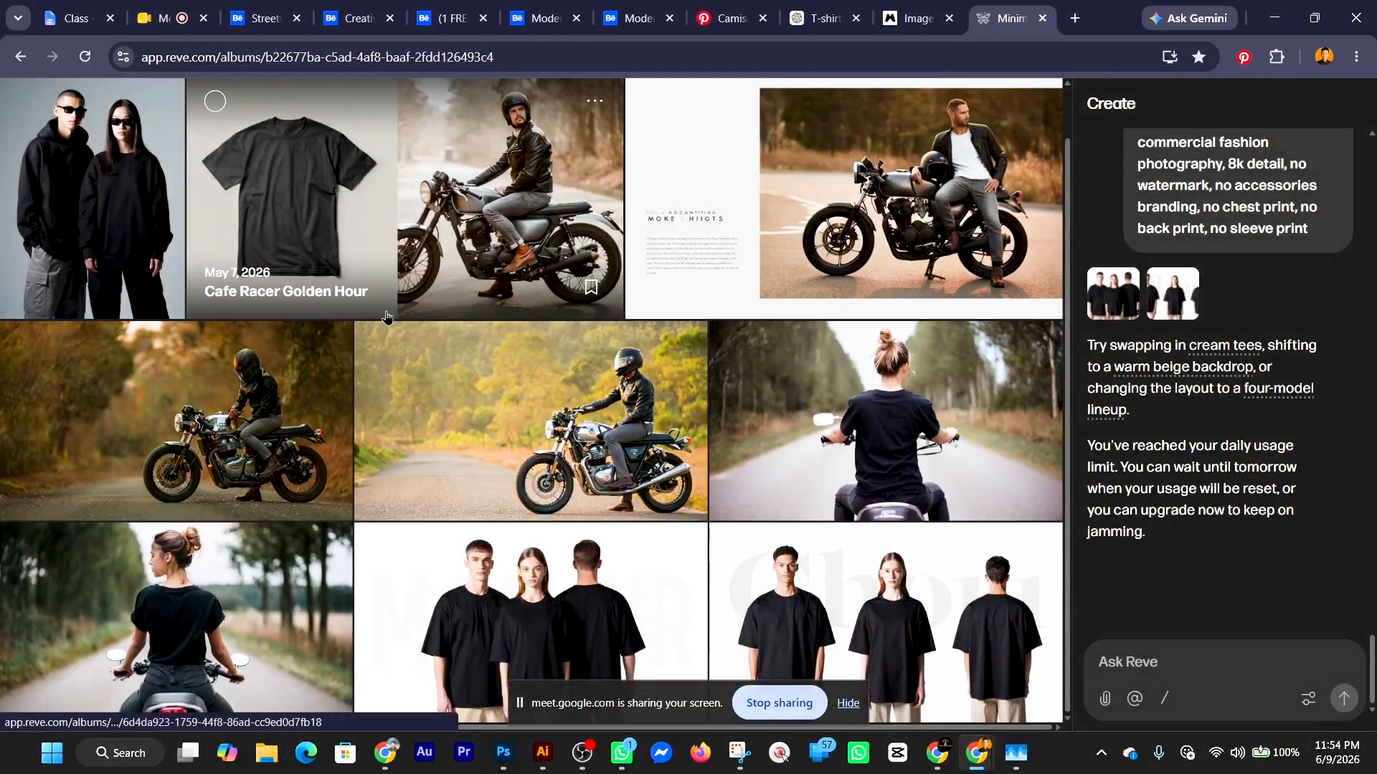
pyautogui.scroll(1, 830, 375)
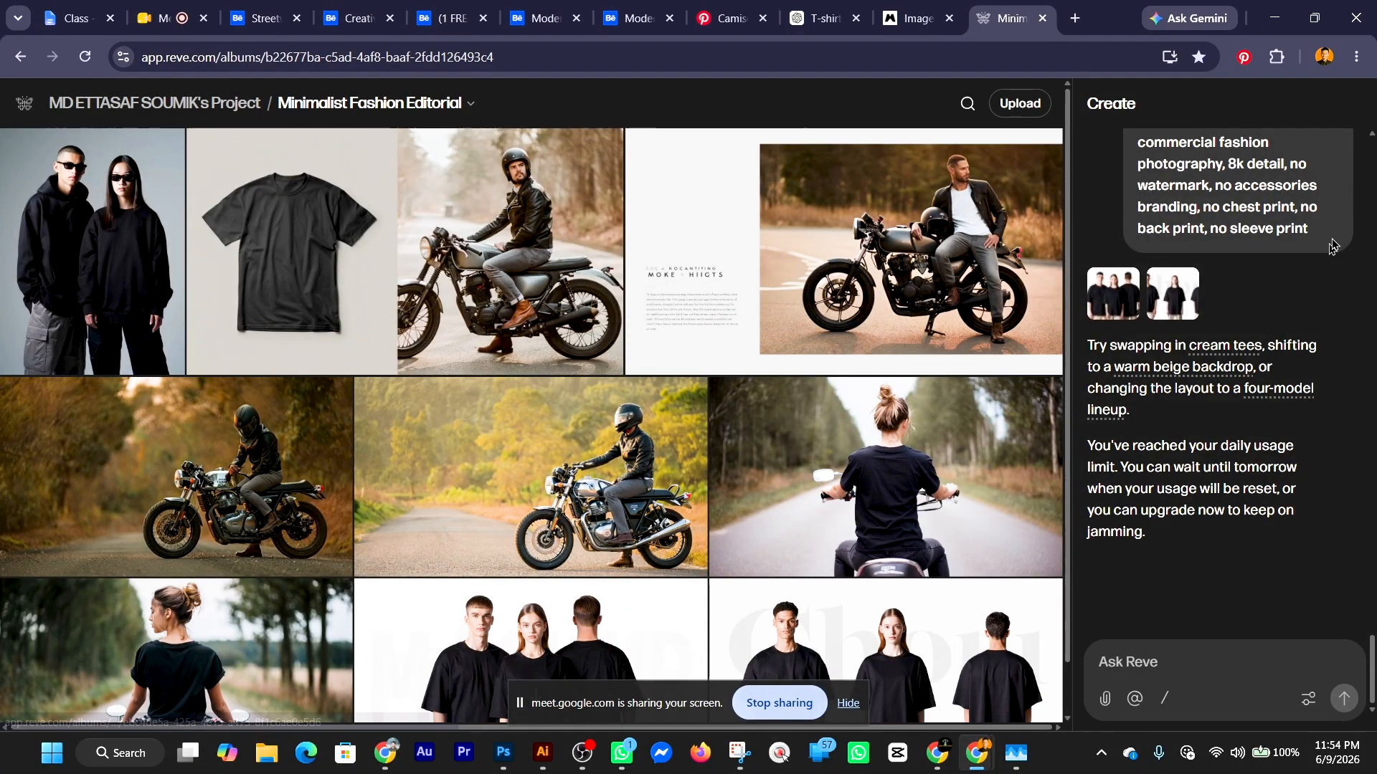
pyautogui.scroll(1, 1262, 413)
pyautogui.scroll(6, 1262, 412)
pyautogui.scroll(-3, 1219, 359)
# Look through Reve's New album, Explore and My Work pages.
pyautogui.click(25, 102)
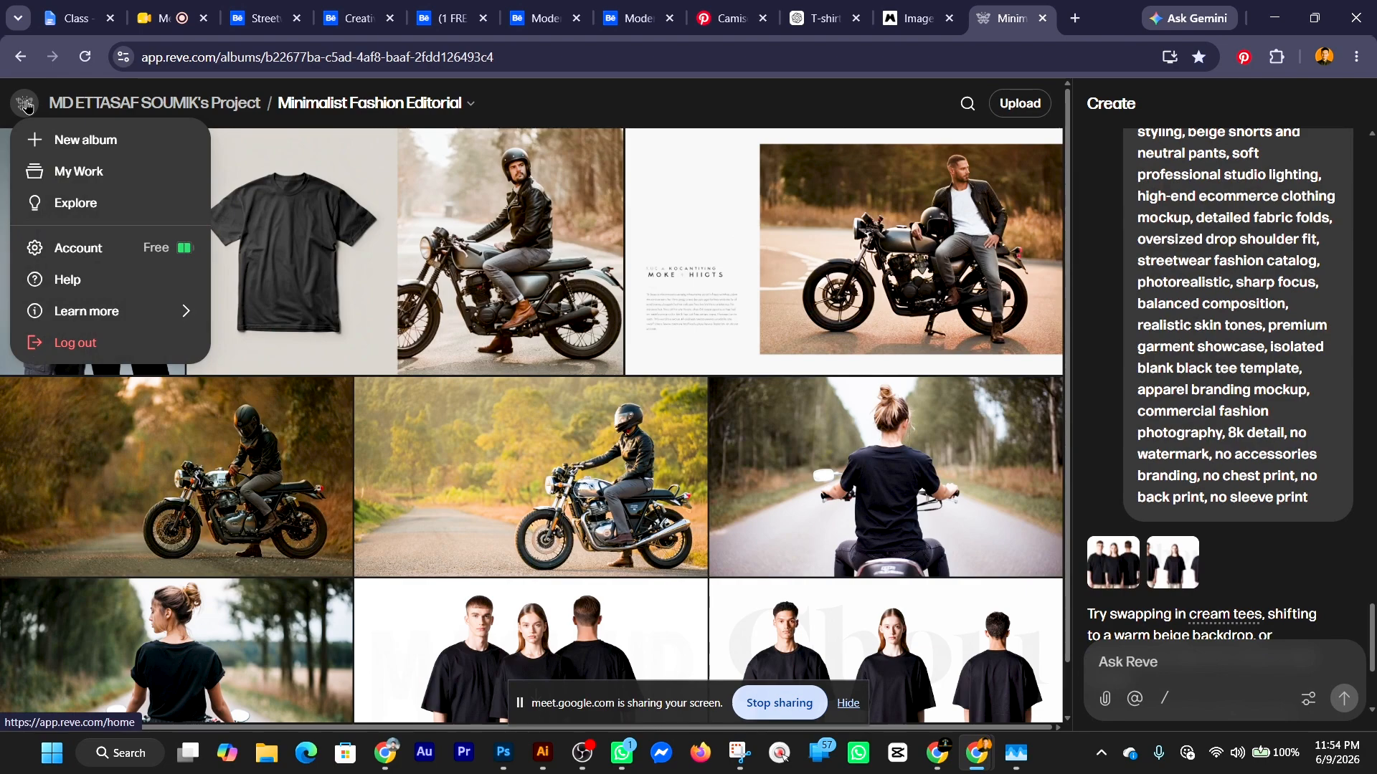
pyautogui.click(125, 141)
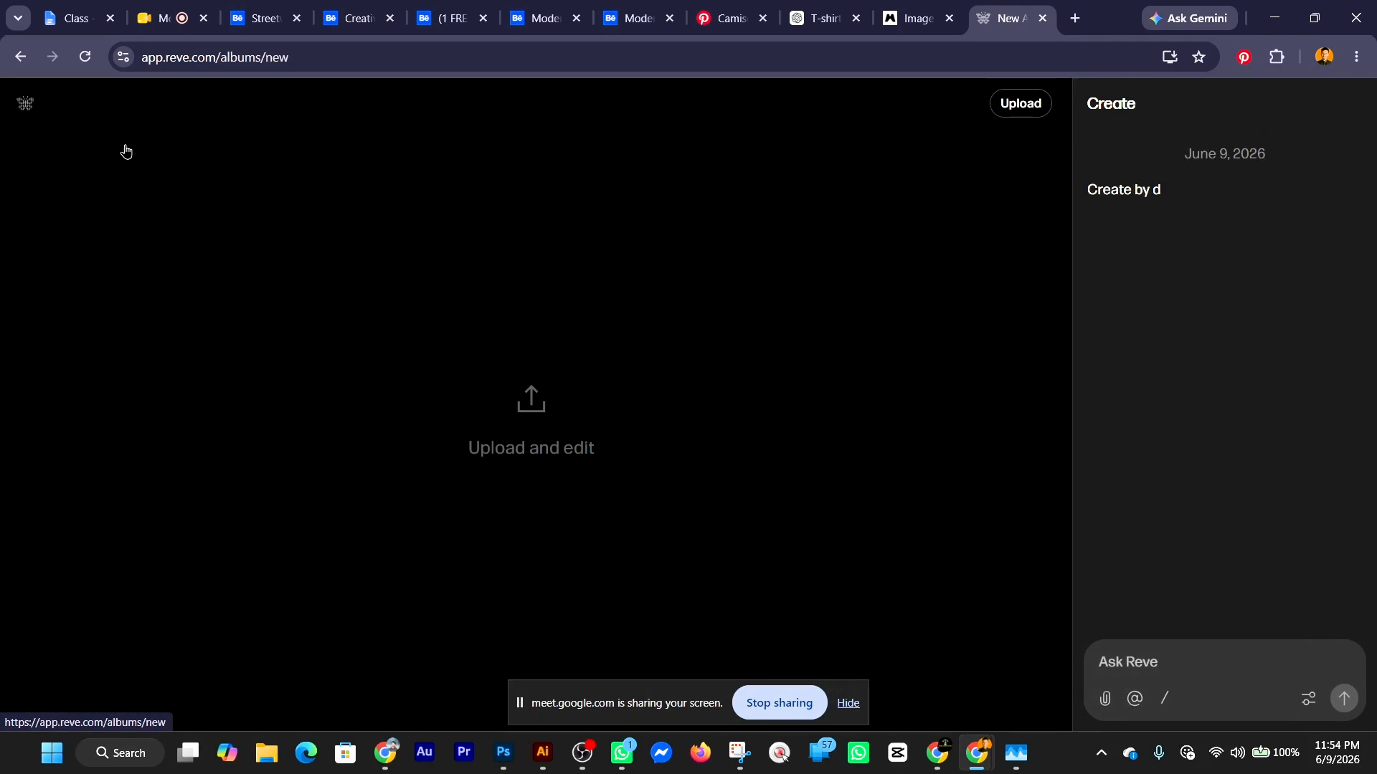
pyautogui.click(23, 105)
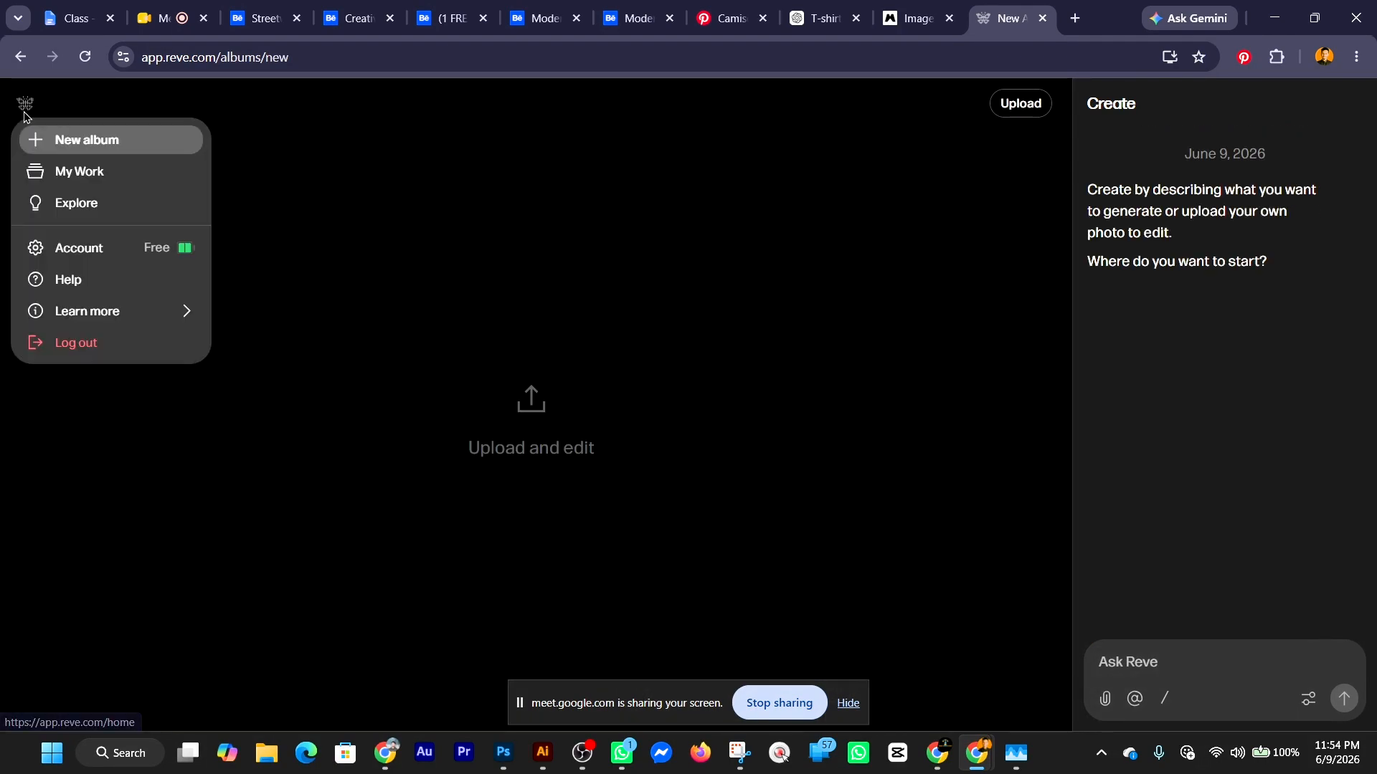
pyautogui.click(23, 104)
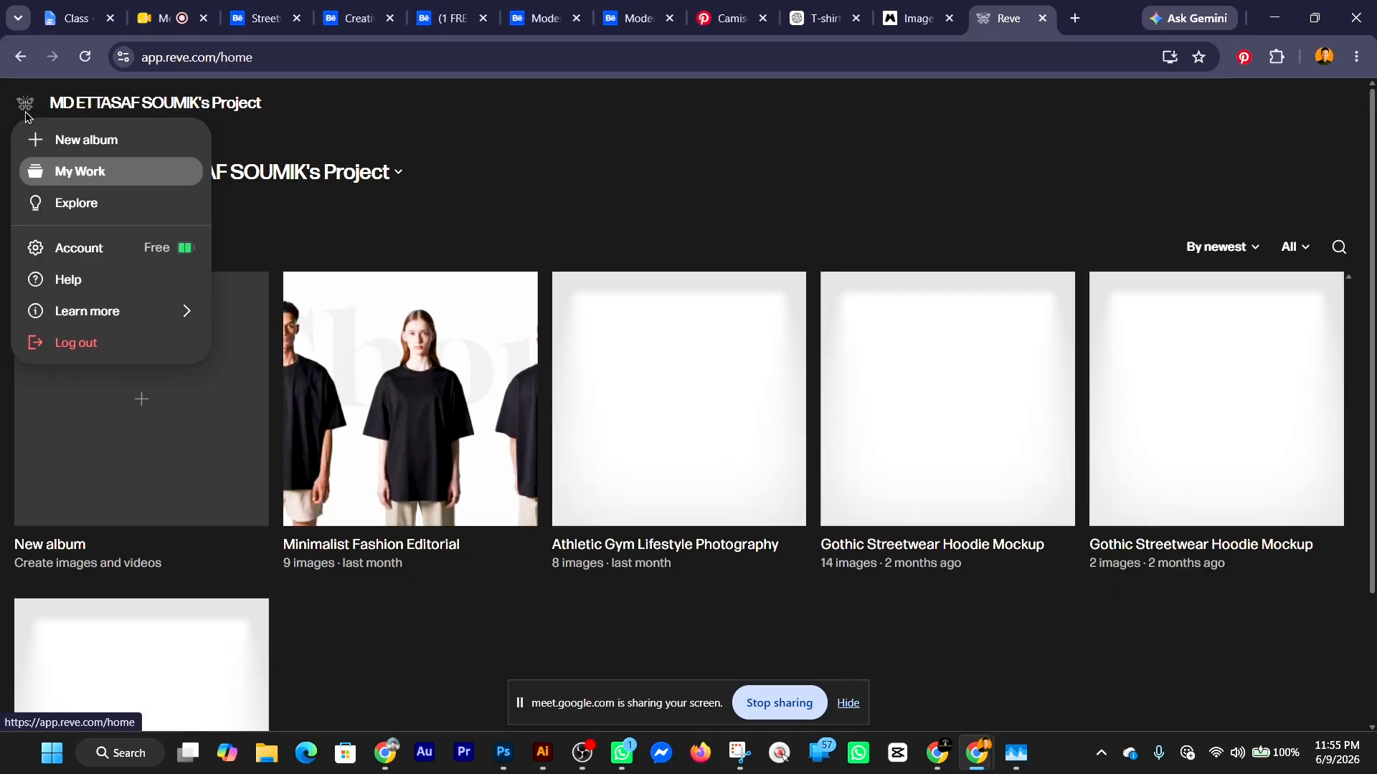
pyautogui.click(118, 216)
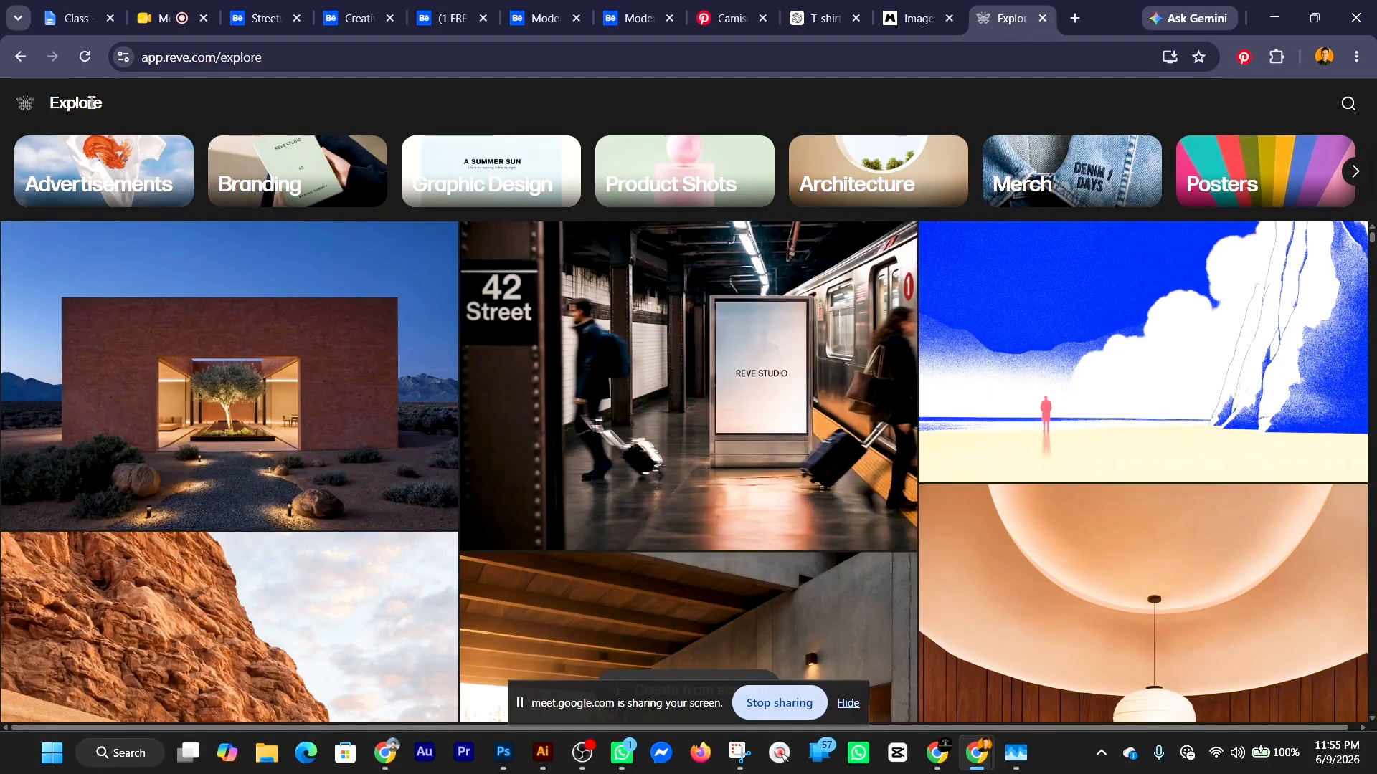
pyautogui.moveTo(25, 106)
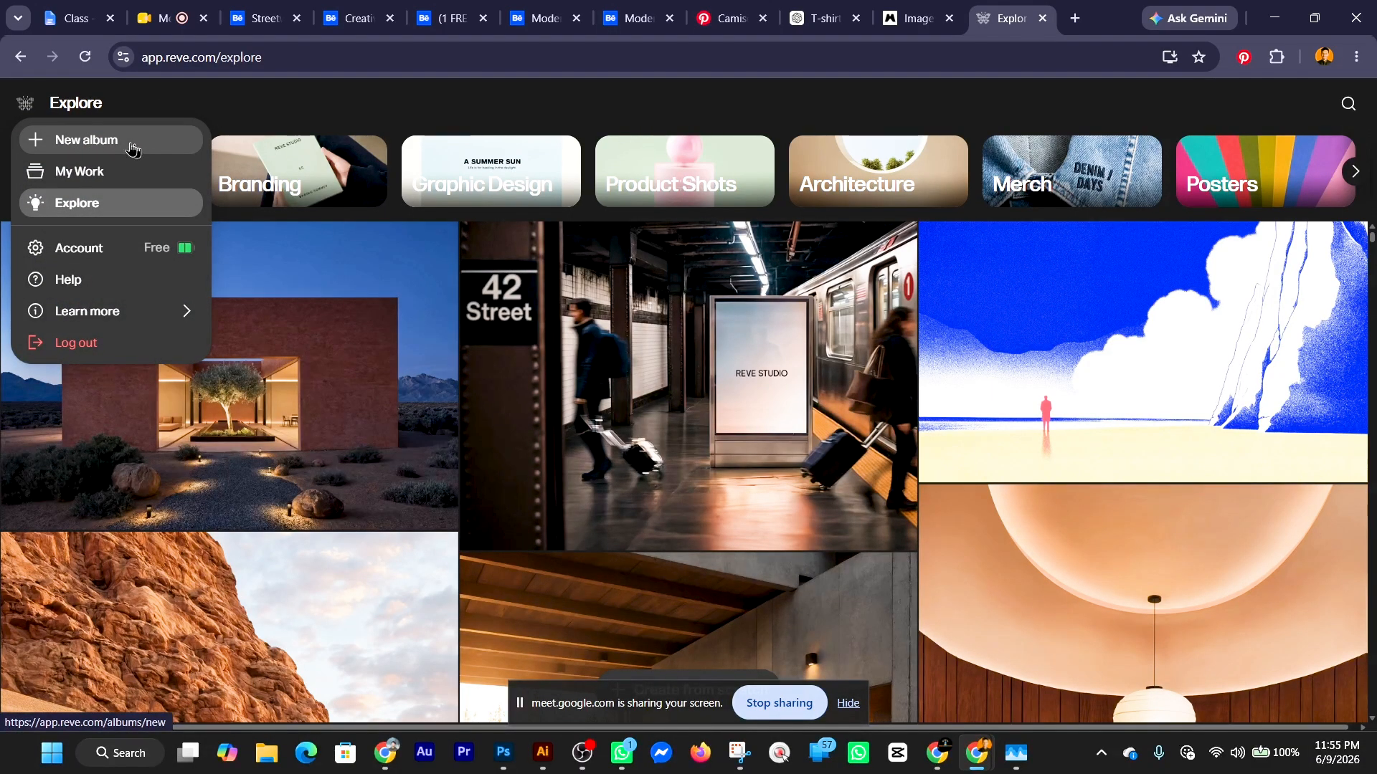
pyautogui.click(78, 171)
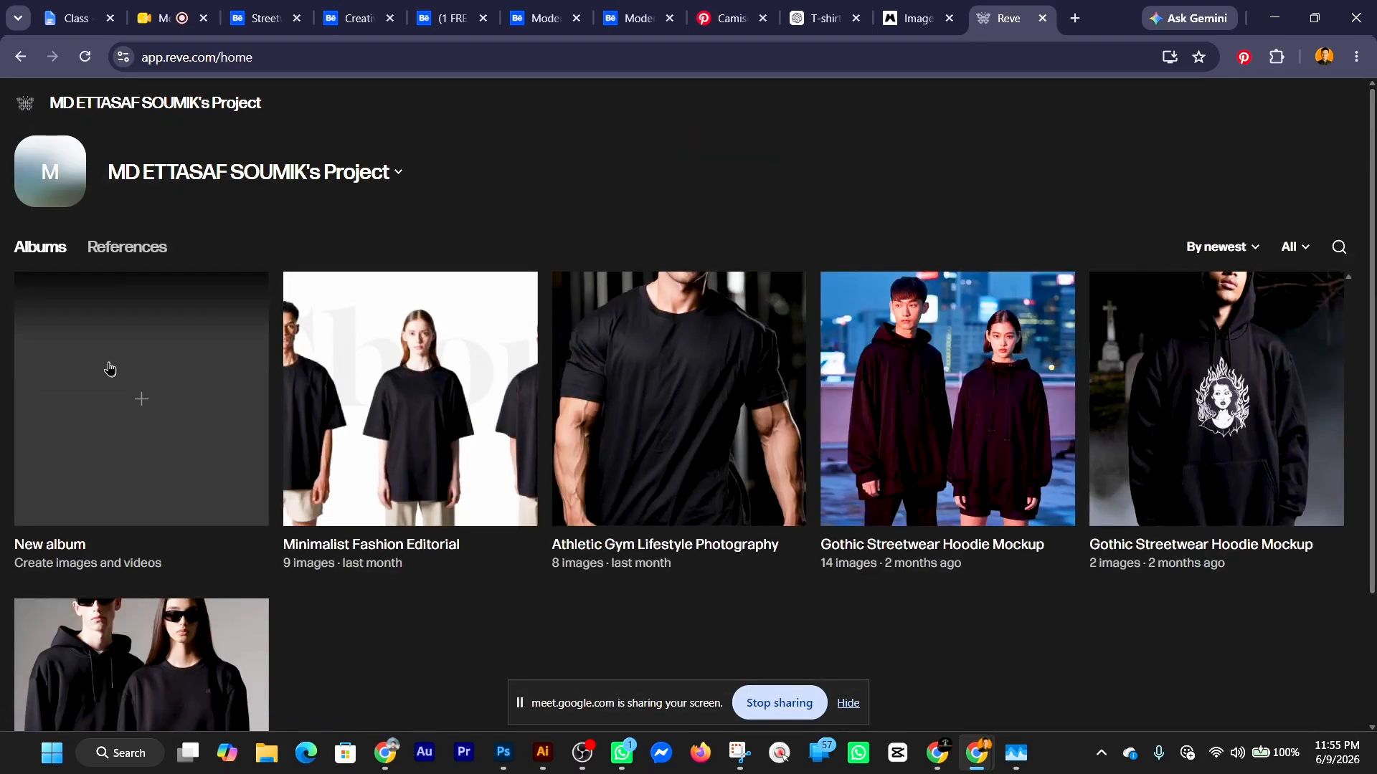
# Start a new album in Reve, without uploading a file, and paste the copied POD T-shirt mockup prompt into its message field.
pyautogui.click(28, 110)
pyautogui.click(28, 110)
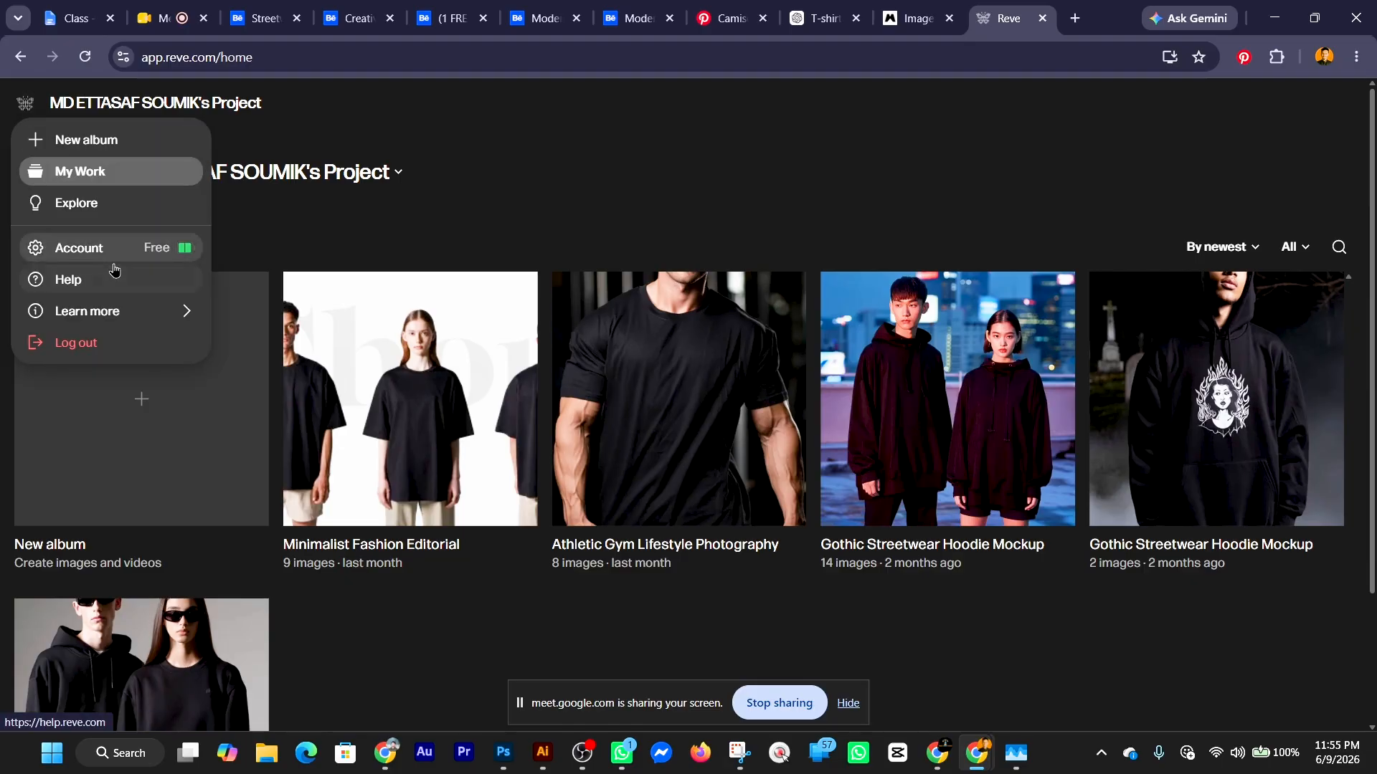
pyautogui.click(95, 146)
pyautogui.click(98, 159)
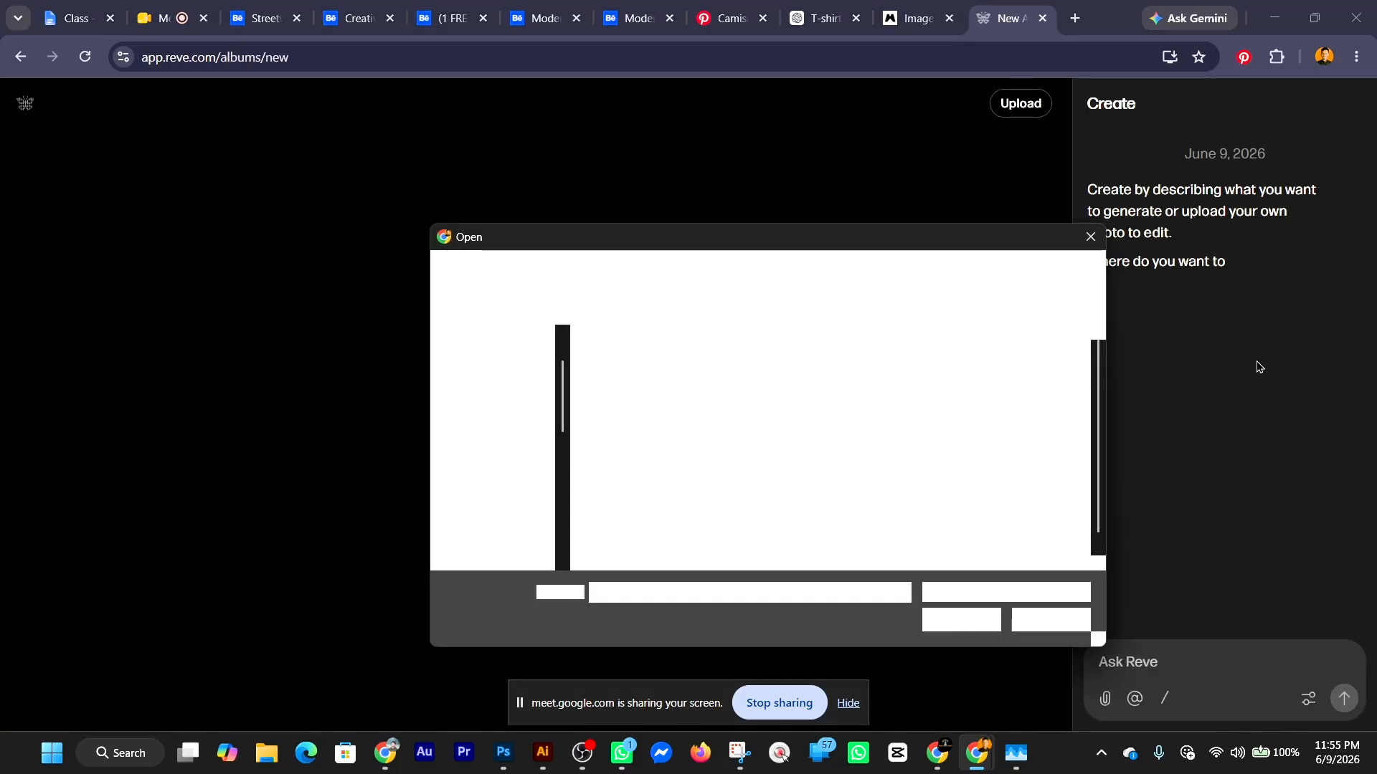
pyautogui.click(1090, 237)
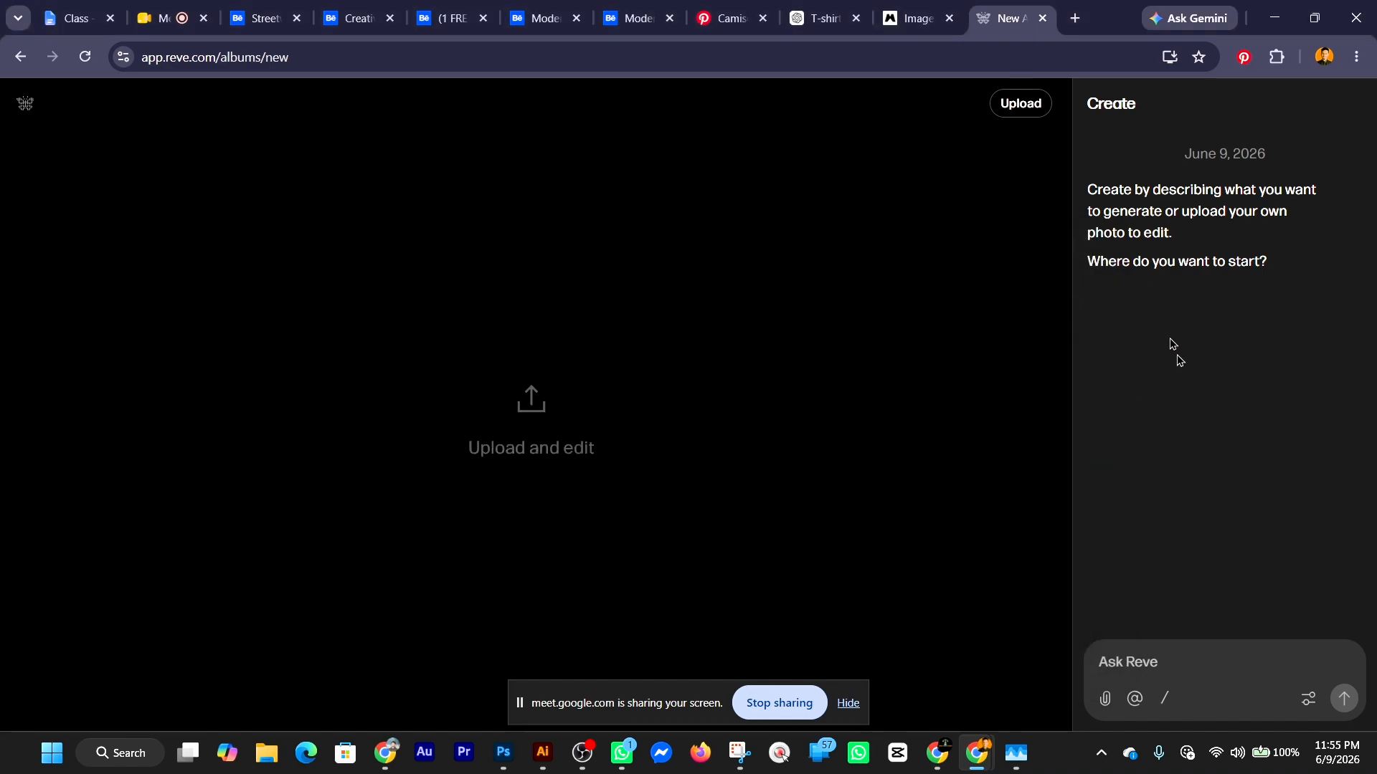
pyautogui.click(1188, 654)
pyautogui.hotkey('ctrl', 'v')
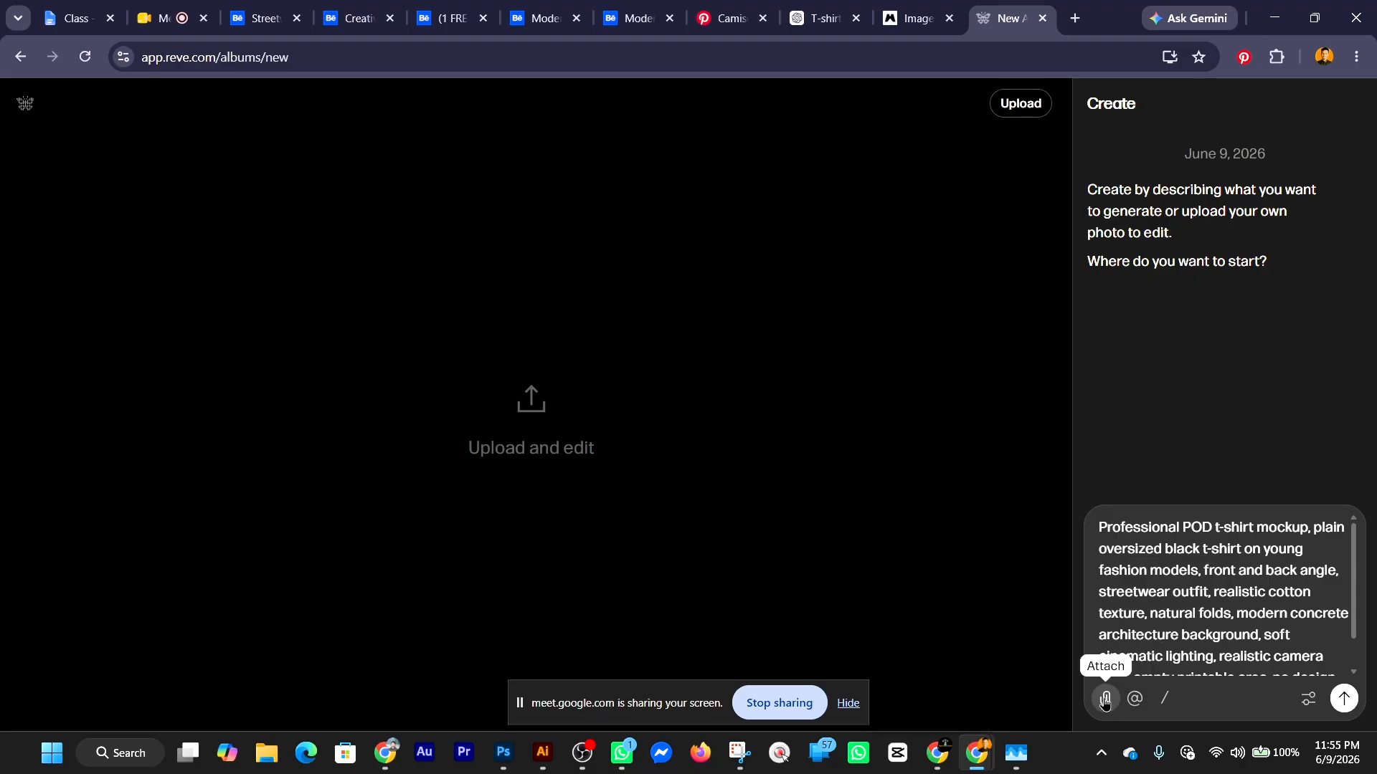
# Set the aspect ratio for the new Reve album to 3:2 and glance back at the Magnific generator's mockup results.
pyautogui.click(1308, 699)
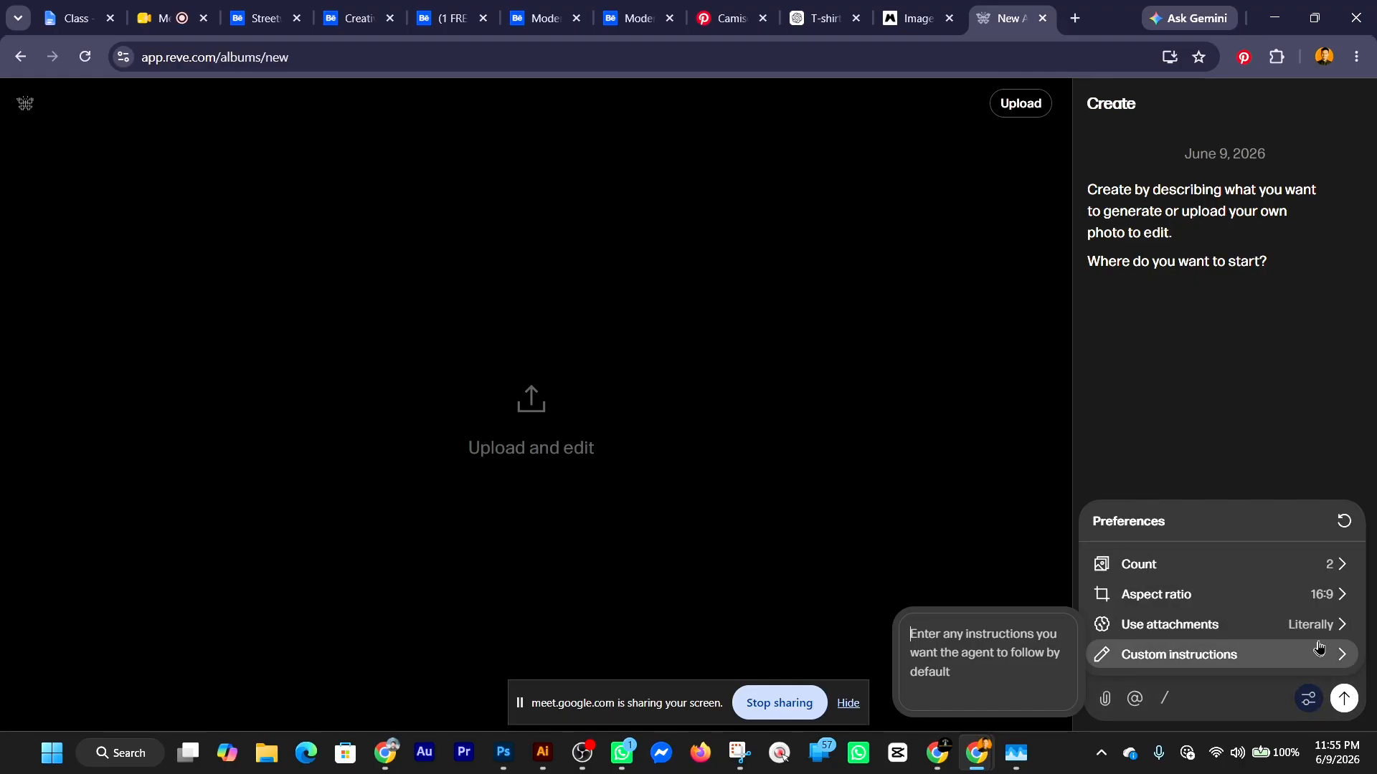
pyautogui.moveTo(1332, 606)
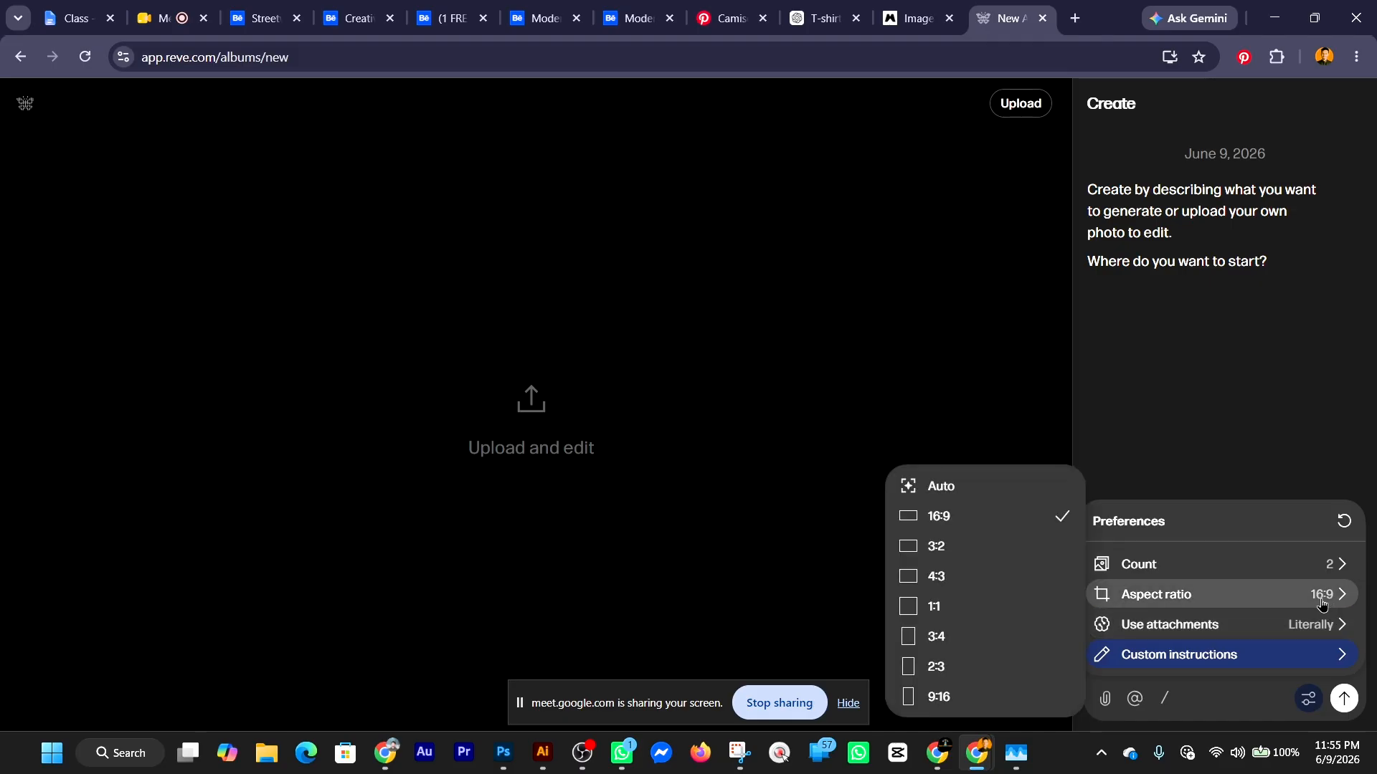
pyautogui.click(1019, 547)
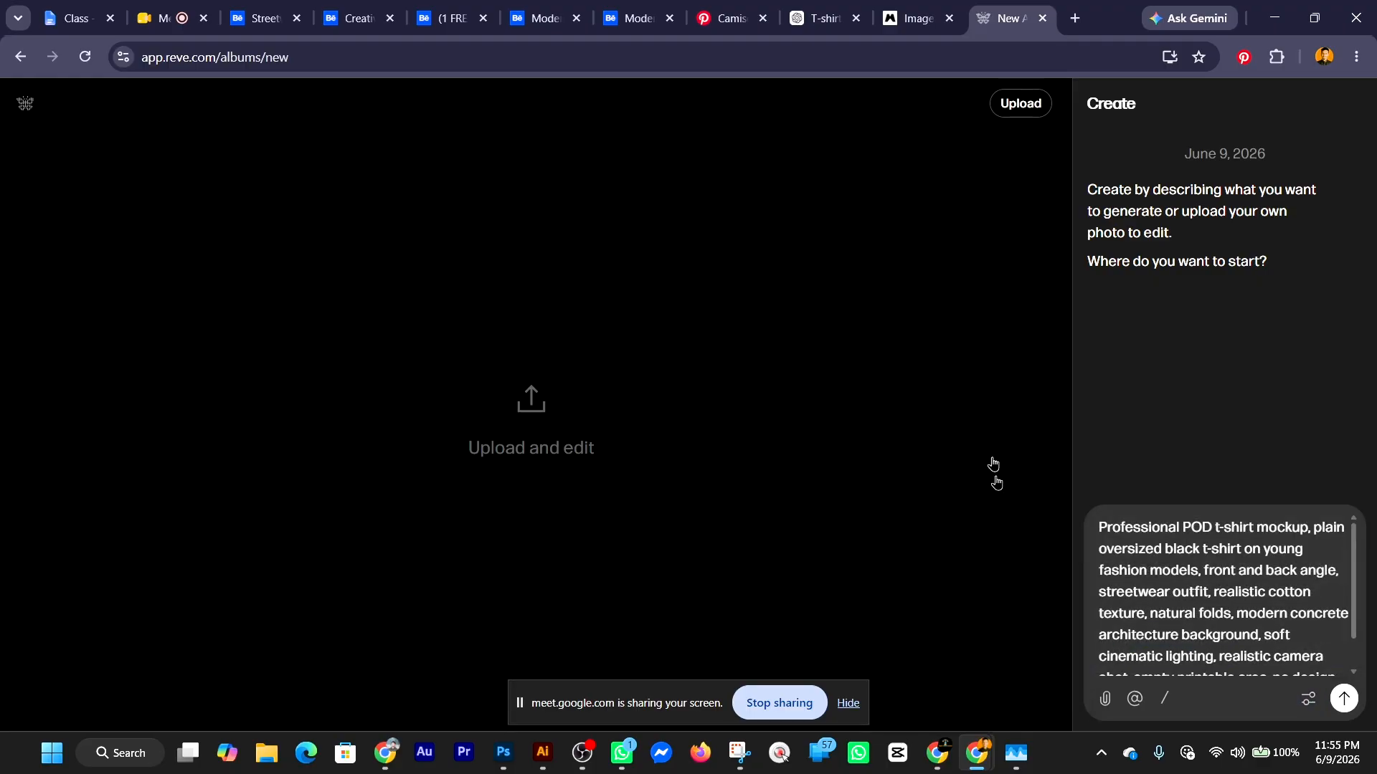
pyautogui.click(902, 20)
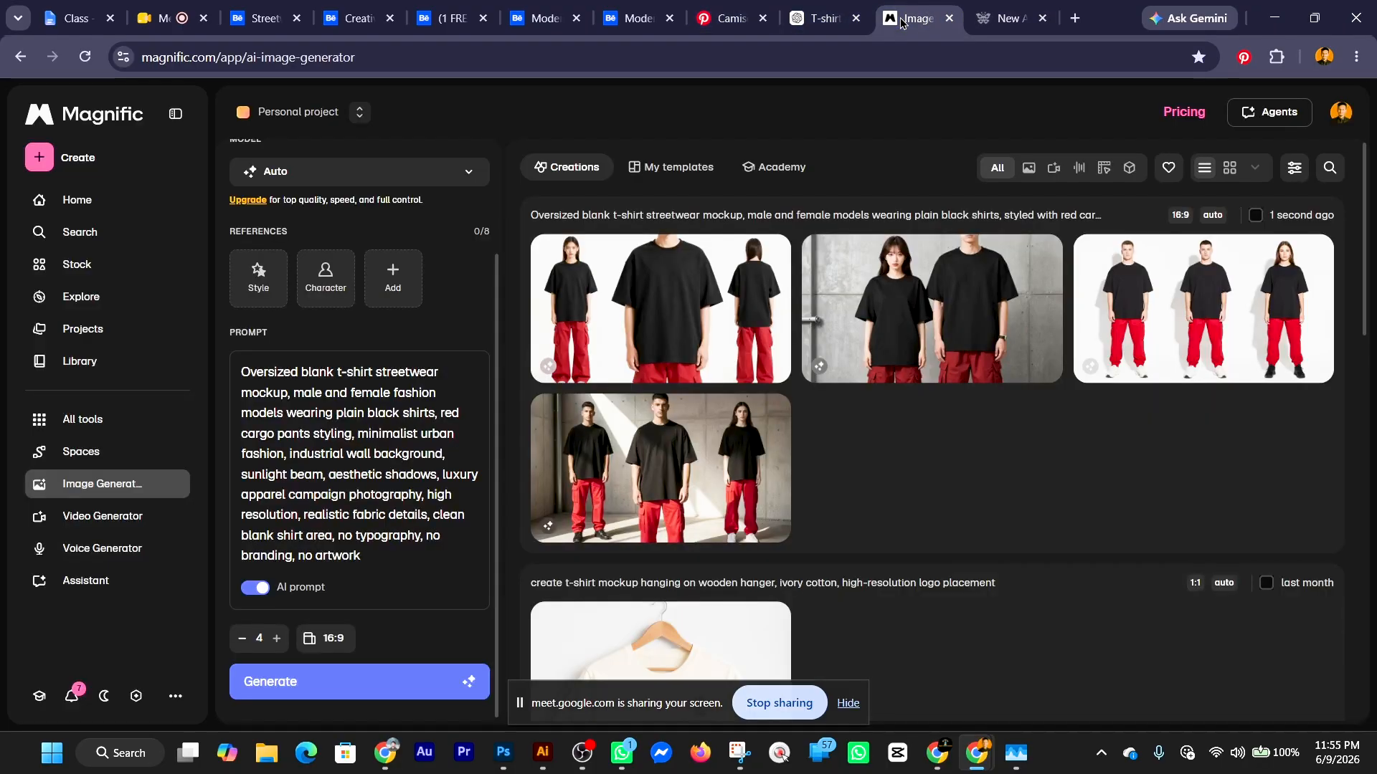
pyautogui.click(1007, 18)
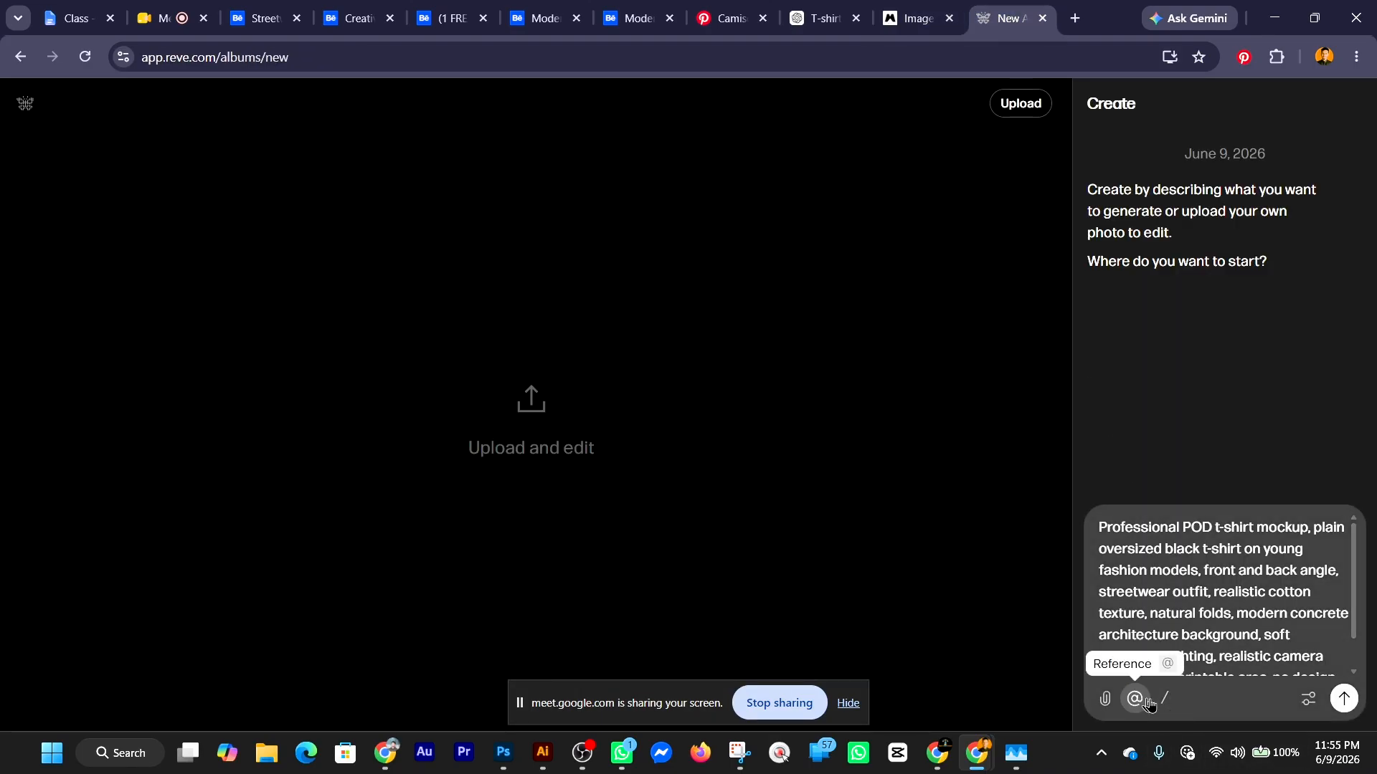
# Review the attachment, aspect ratio and image count preferences in Reve and submit the pasted POD T-shirt mockup prompt.
pyautogui.click(1302, 701)
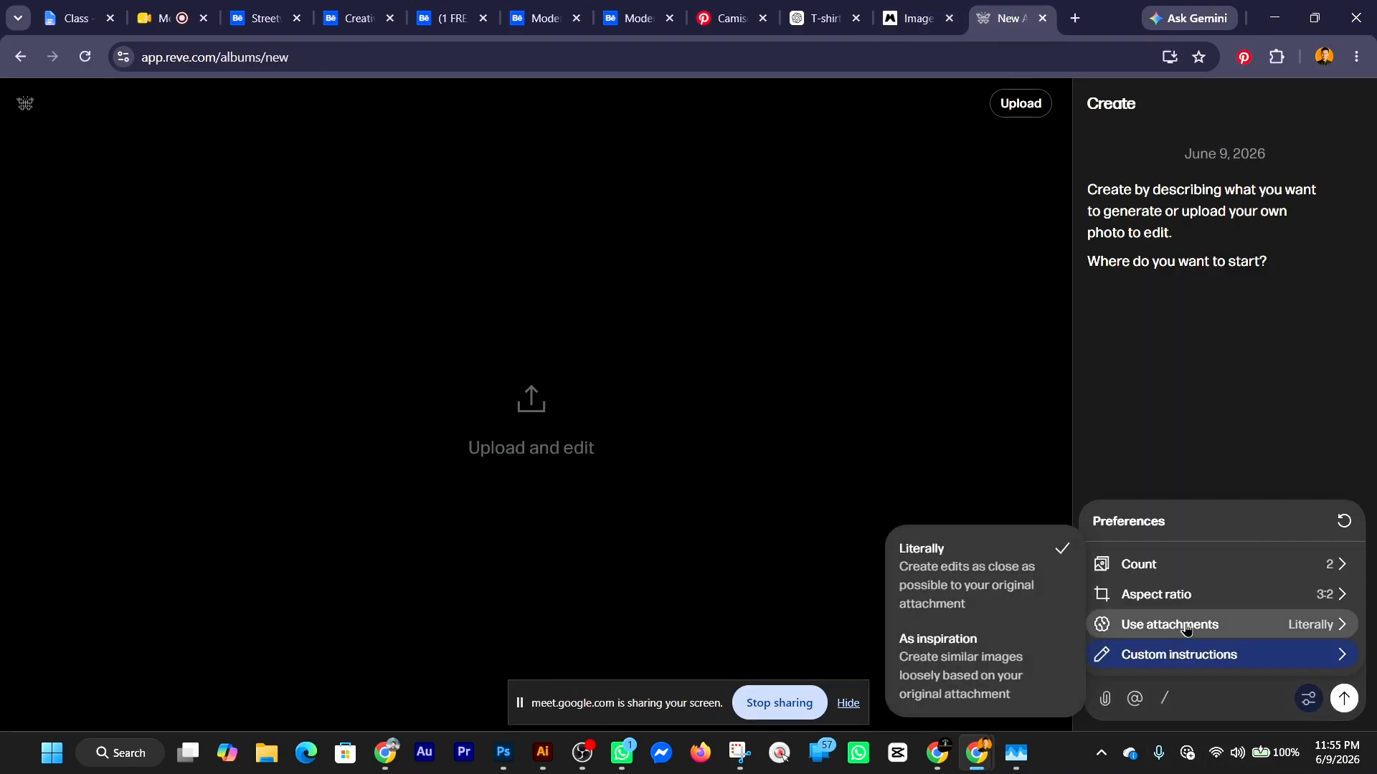
pyautogui.moveTo(1255, 608)
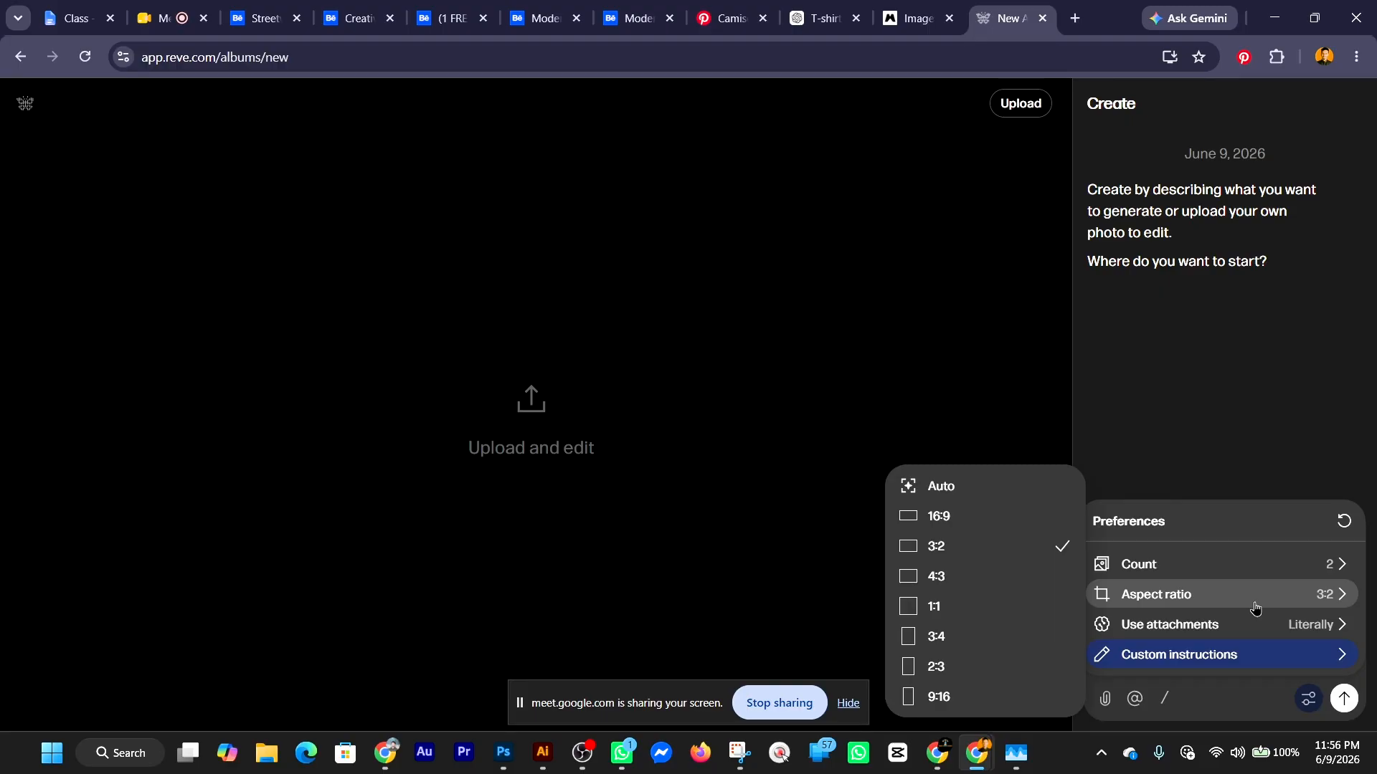
pyautogui.moveTo(1314, 628)
pyautogui.moveTo(1343, 578)
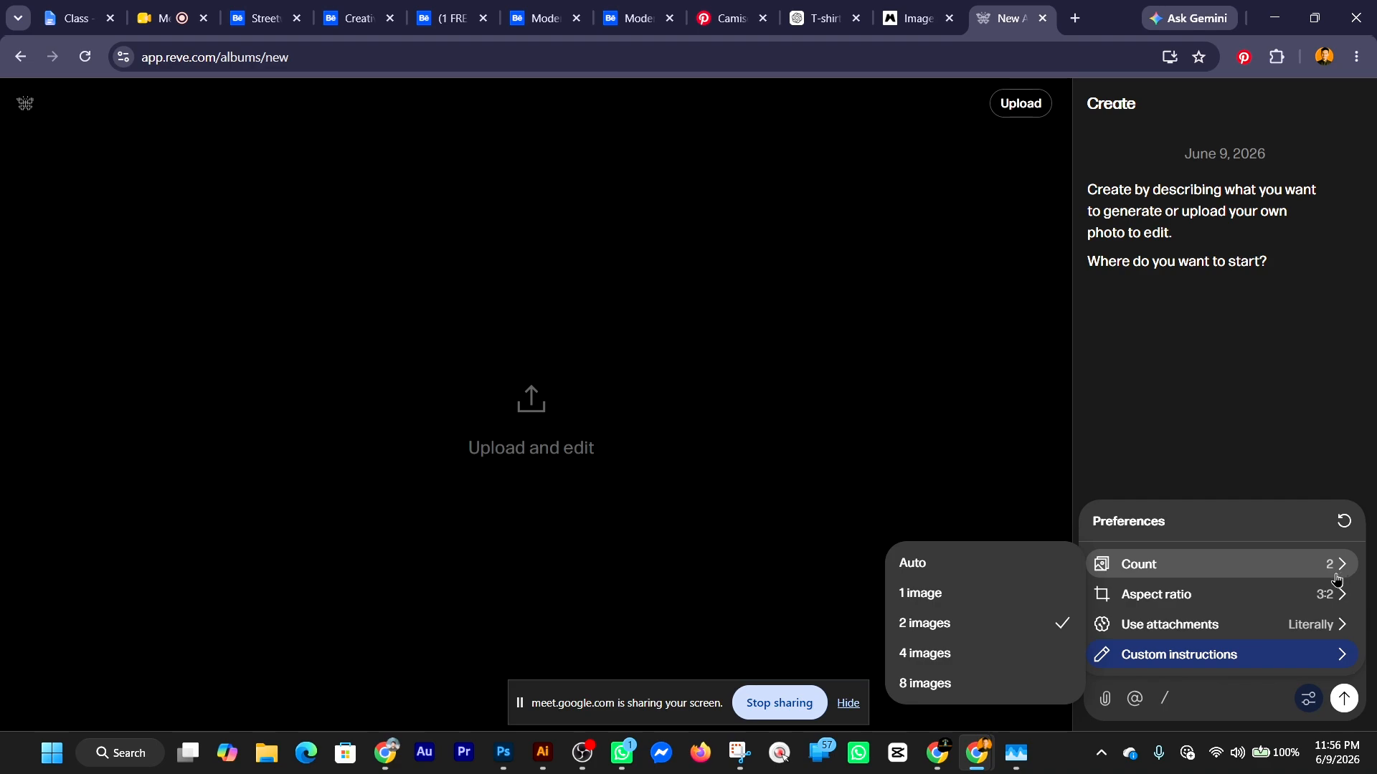
pyautogui.click(1343, 701)
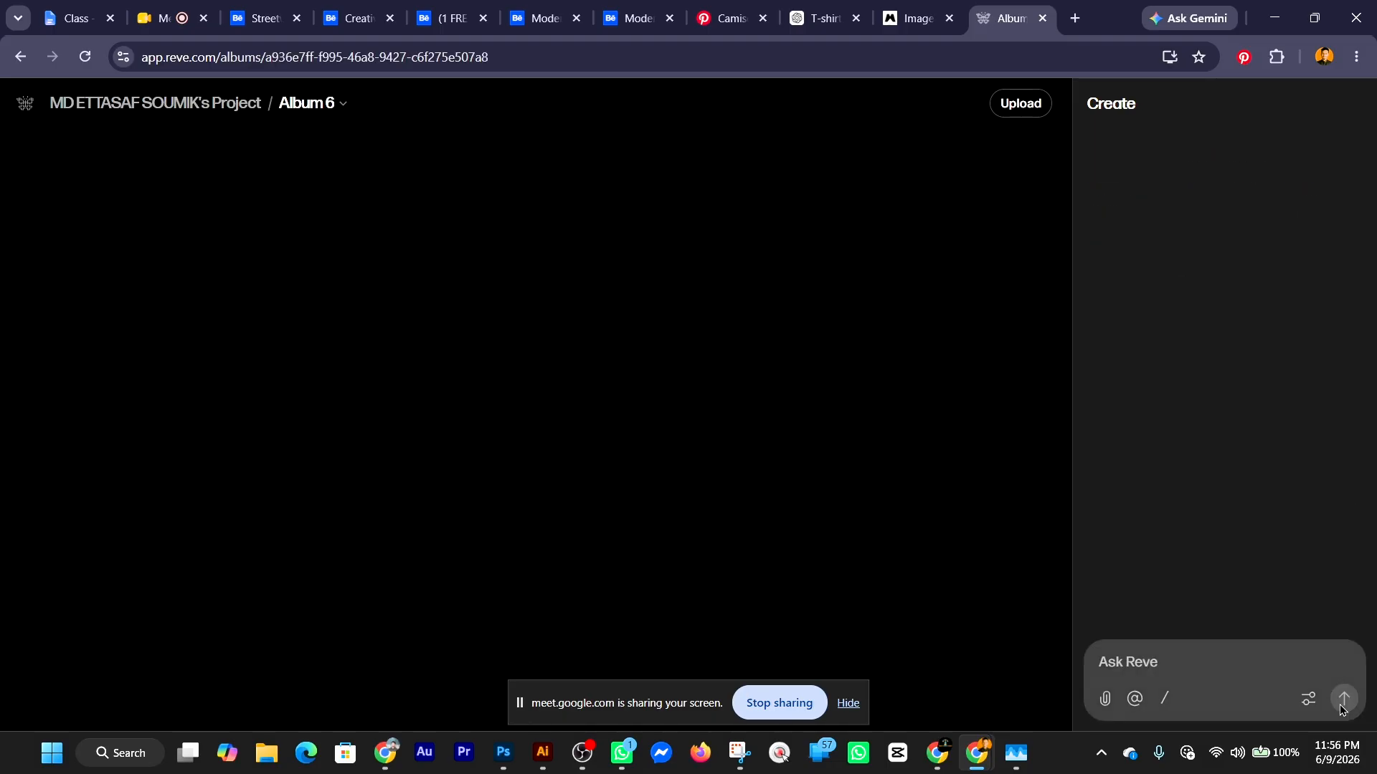
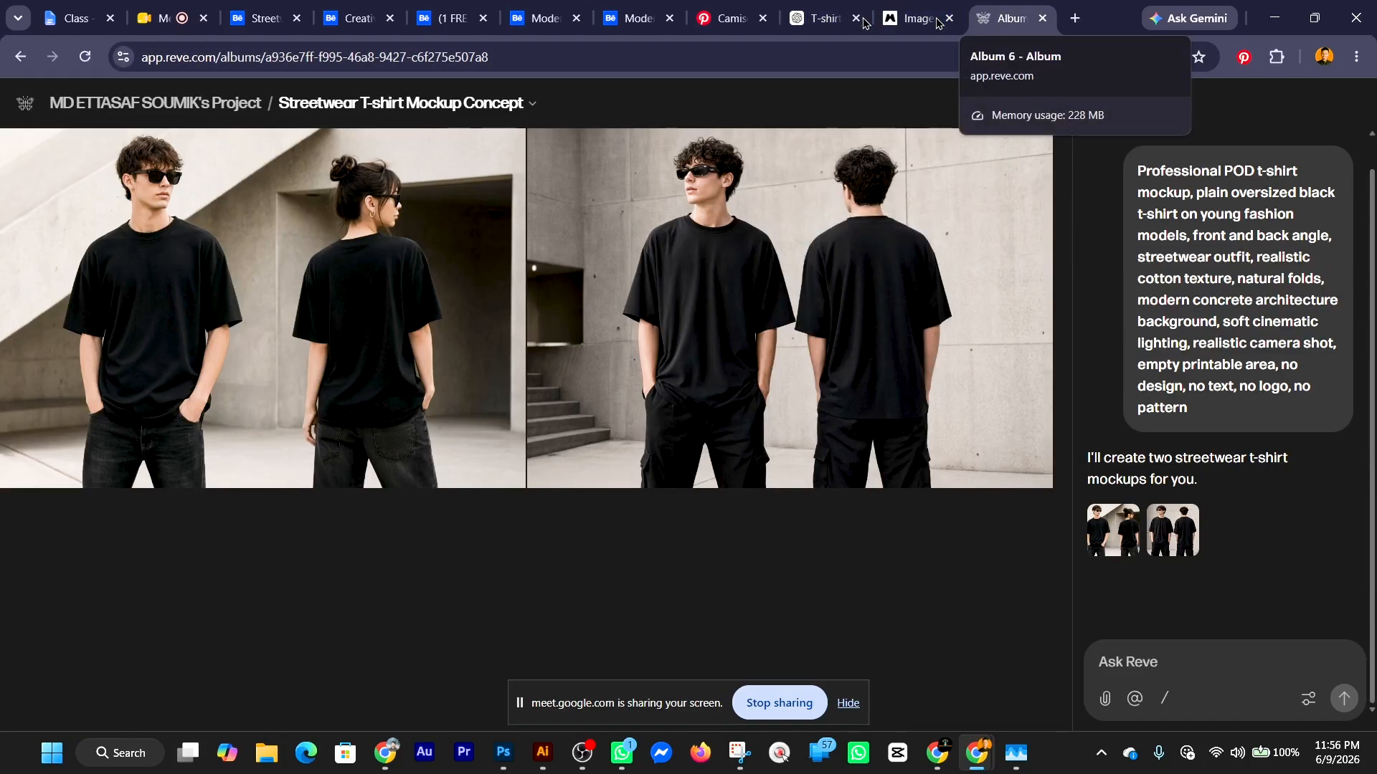
# Copy the second ChatGPT prompt, Reve AI Prompt, and submit it in the same Reve album to generate more mockups.
pyautogui.click(821, 18)
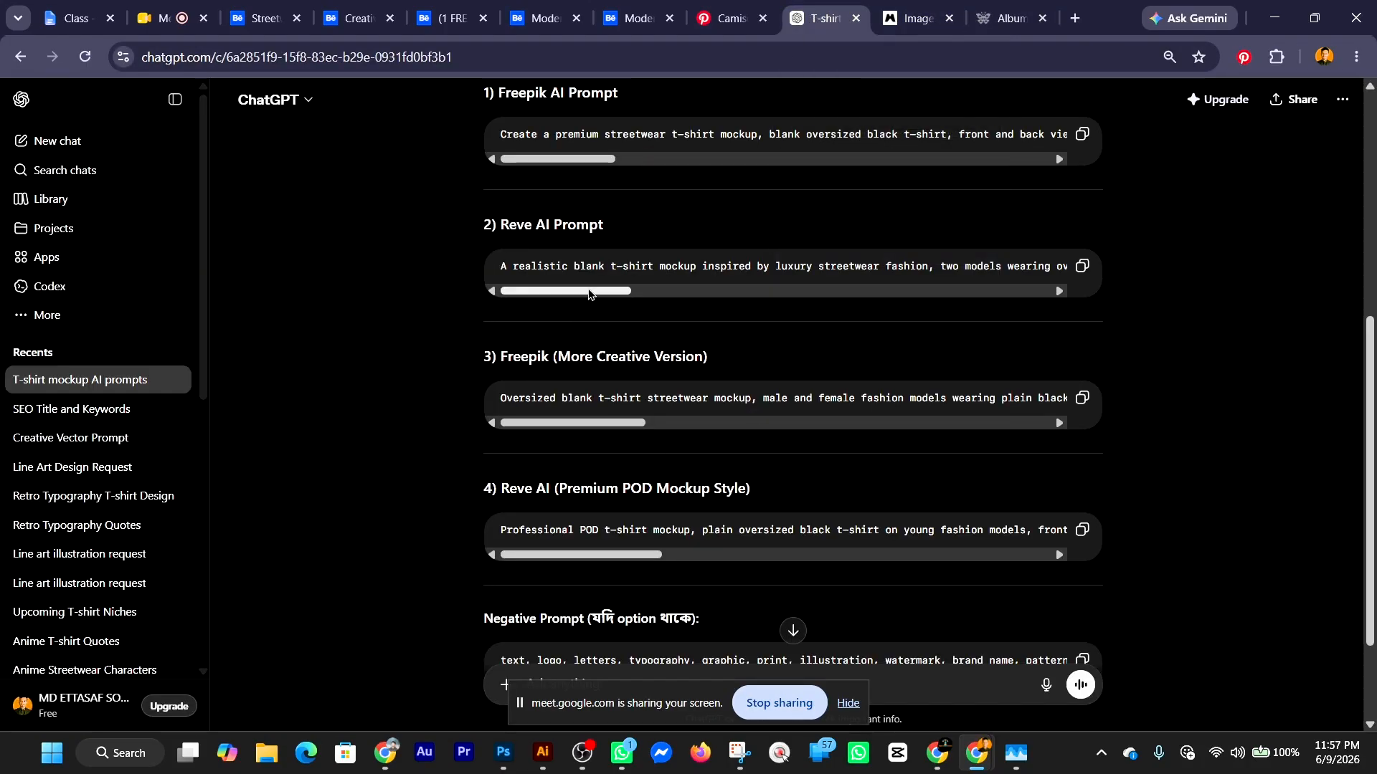
pyautogui.click(1082, 266)
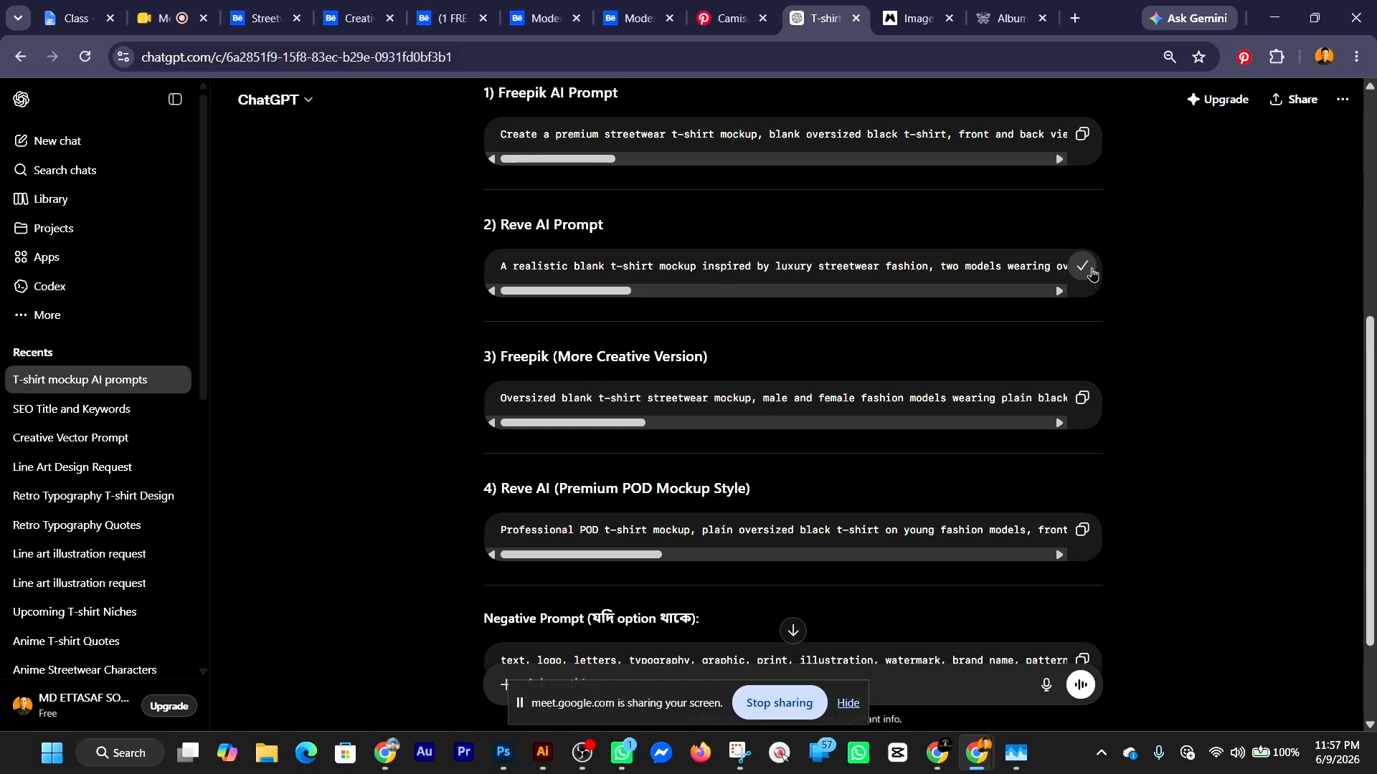
pyautogui.click(1003, 18)
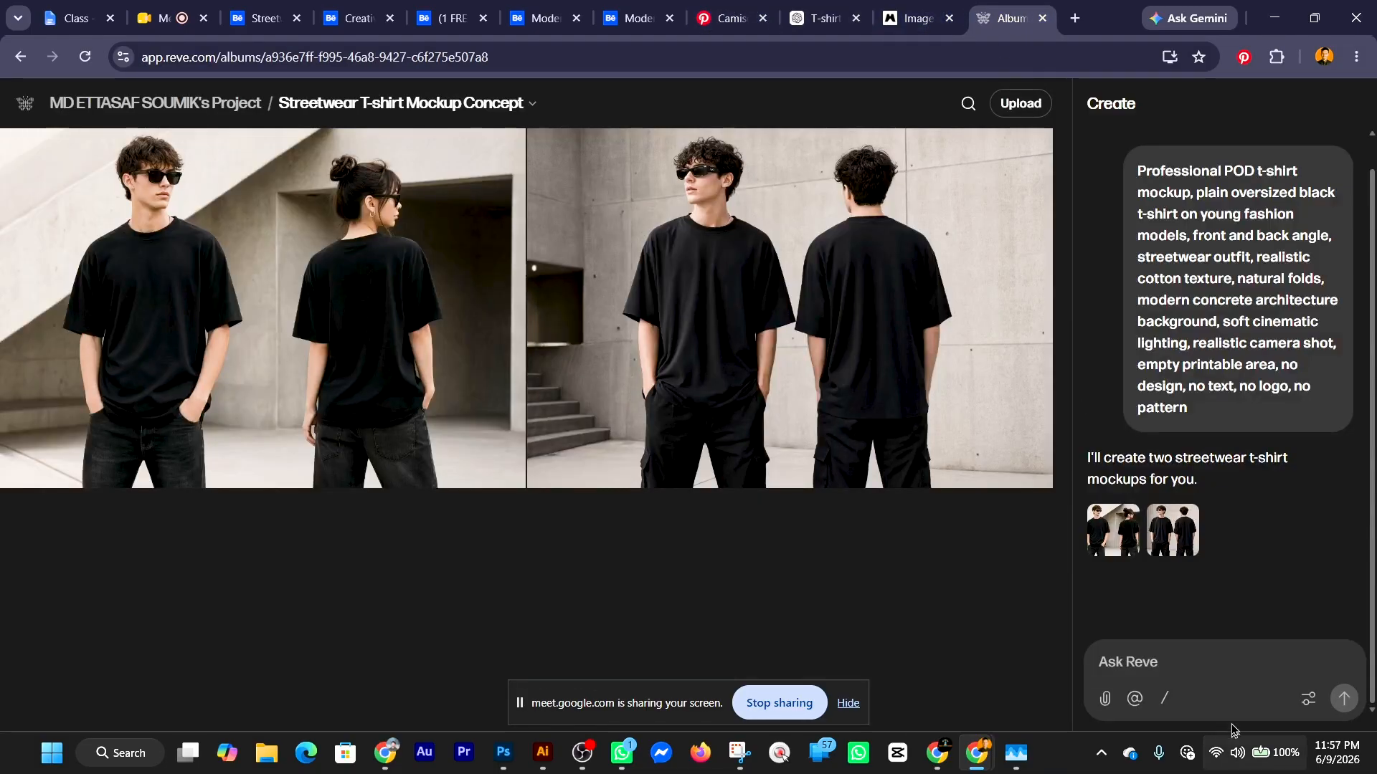
pyautogui.click(1197, 662)
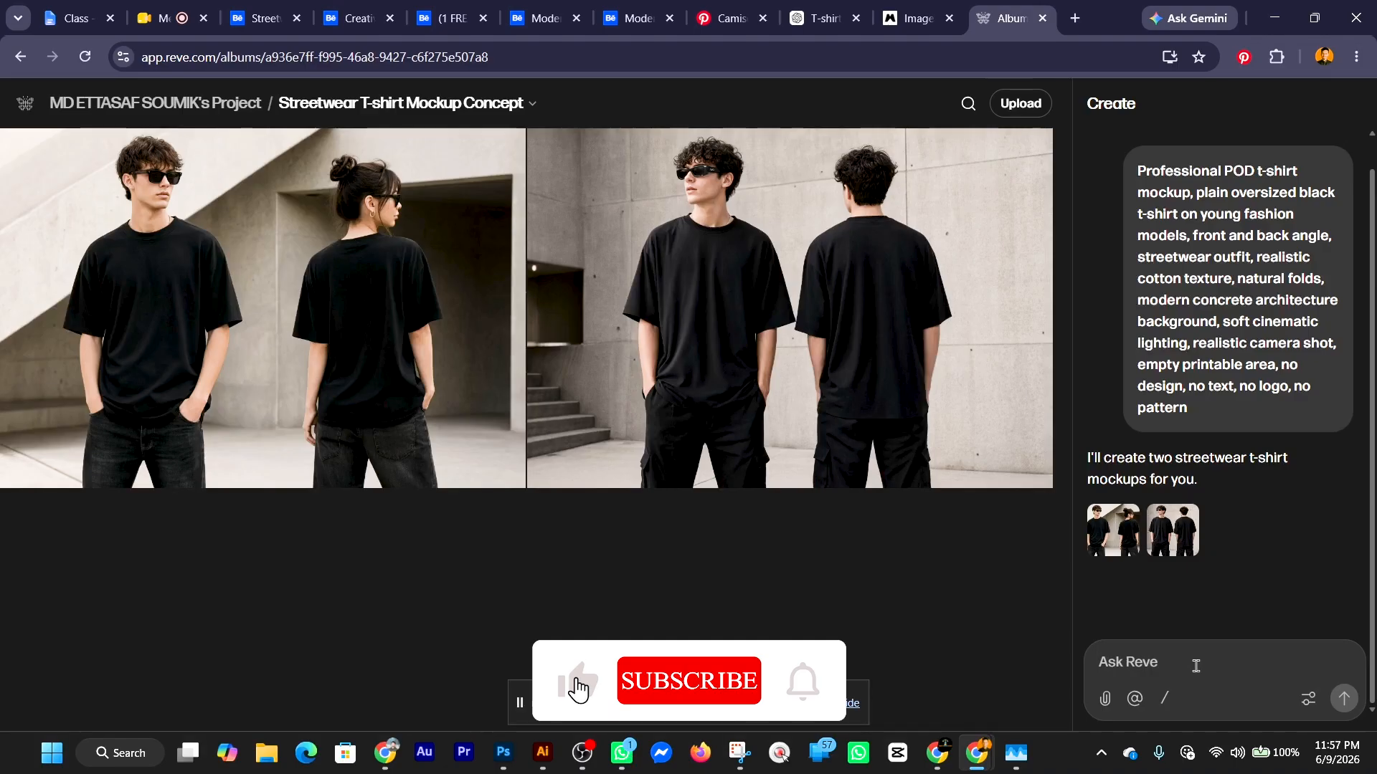
pyautogui.hotkey('ctrl', 'v')
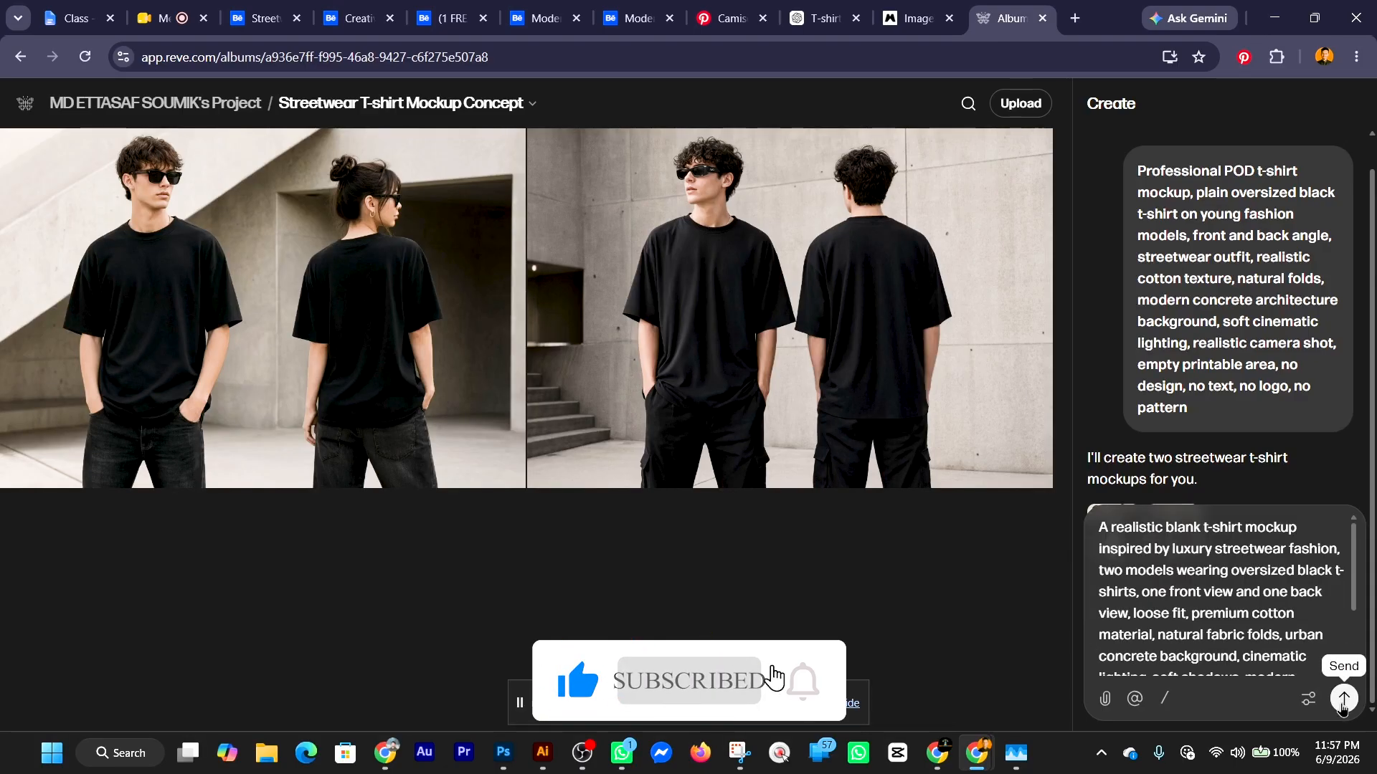
pyautogui.click(1343, 700)
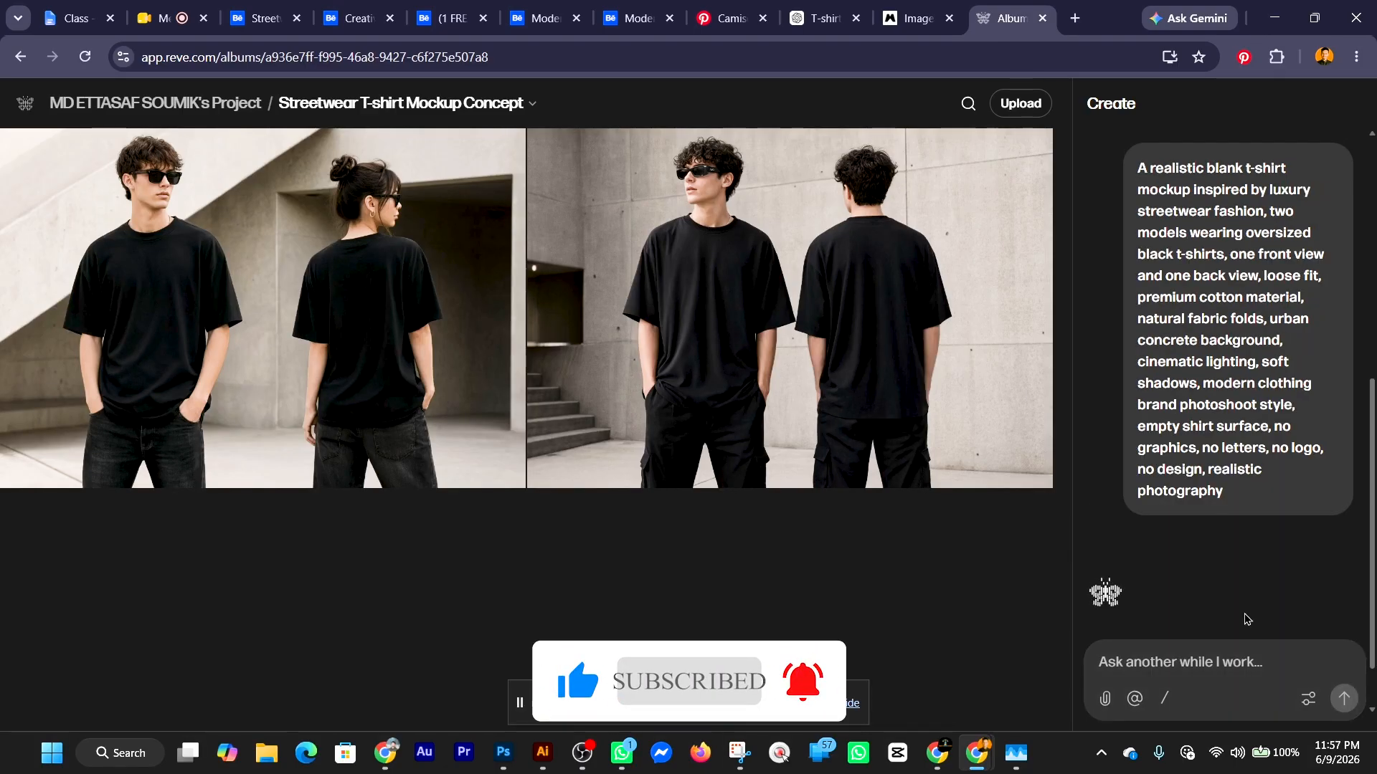
# Return to the ChatGPT conversation, look over its list of prompts and copy the Freepik AI Prompt.
pyautogui.click(824, 22)
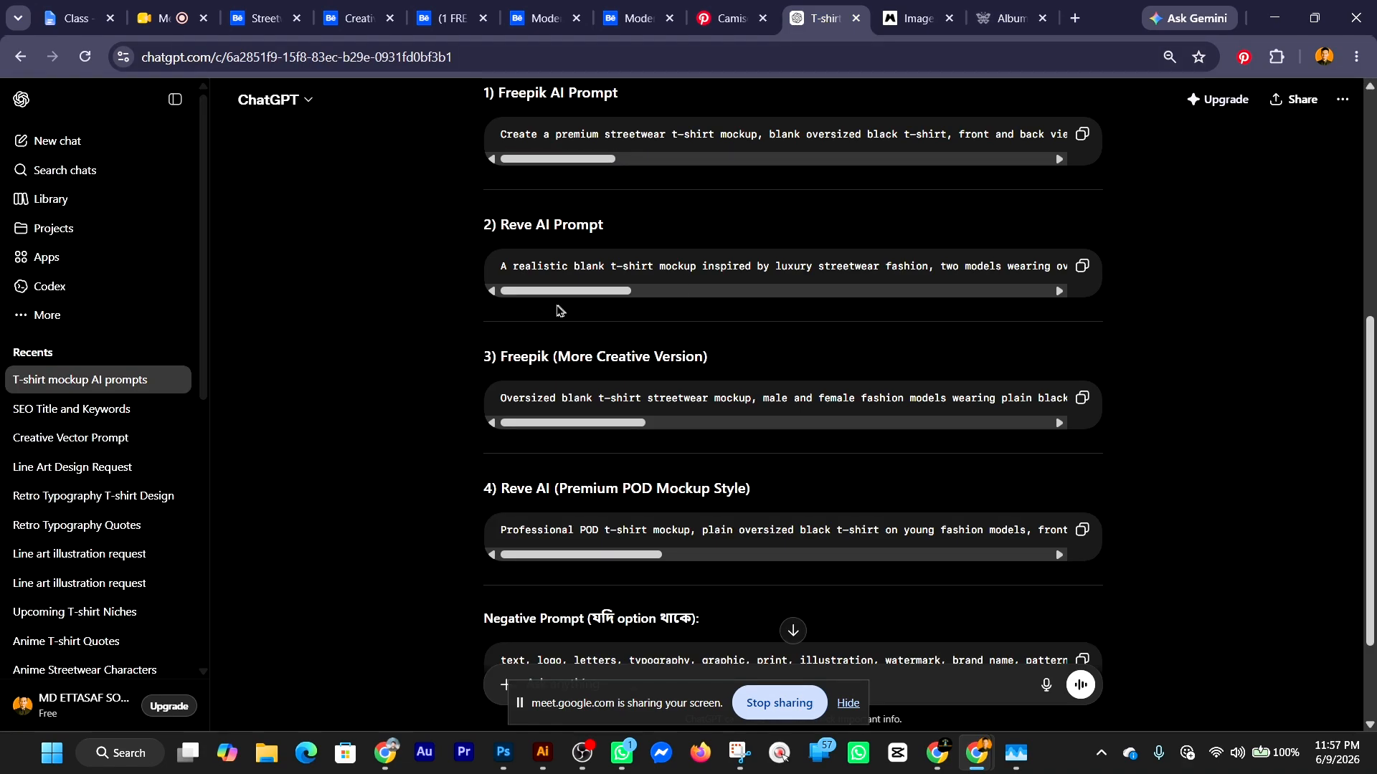
pyautogui.scroll(1, 560, 310)
pyautogui.scroll(-3, 574, 305)
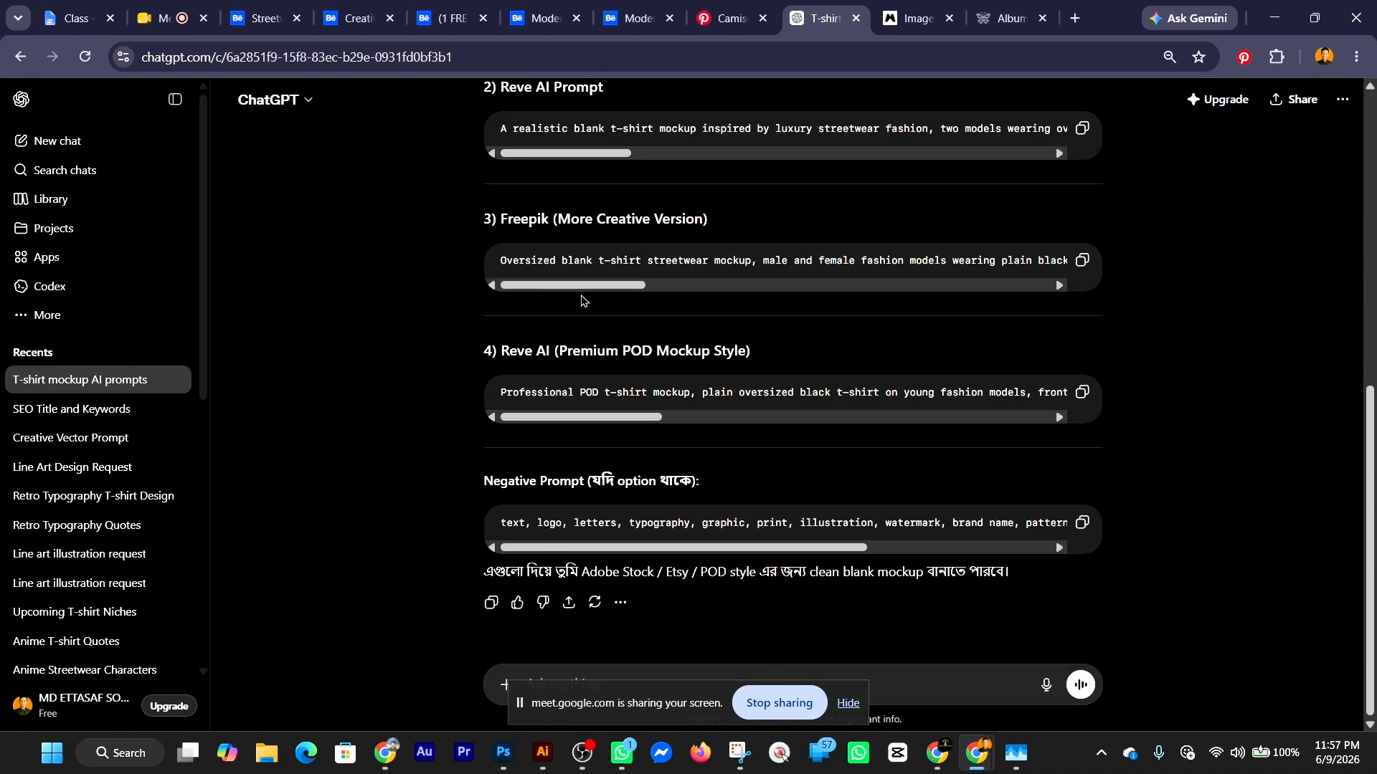
pyautogui.scroll(1, 581, 300)
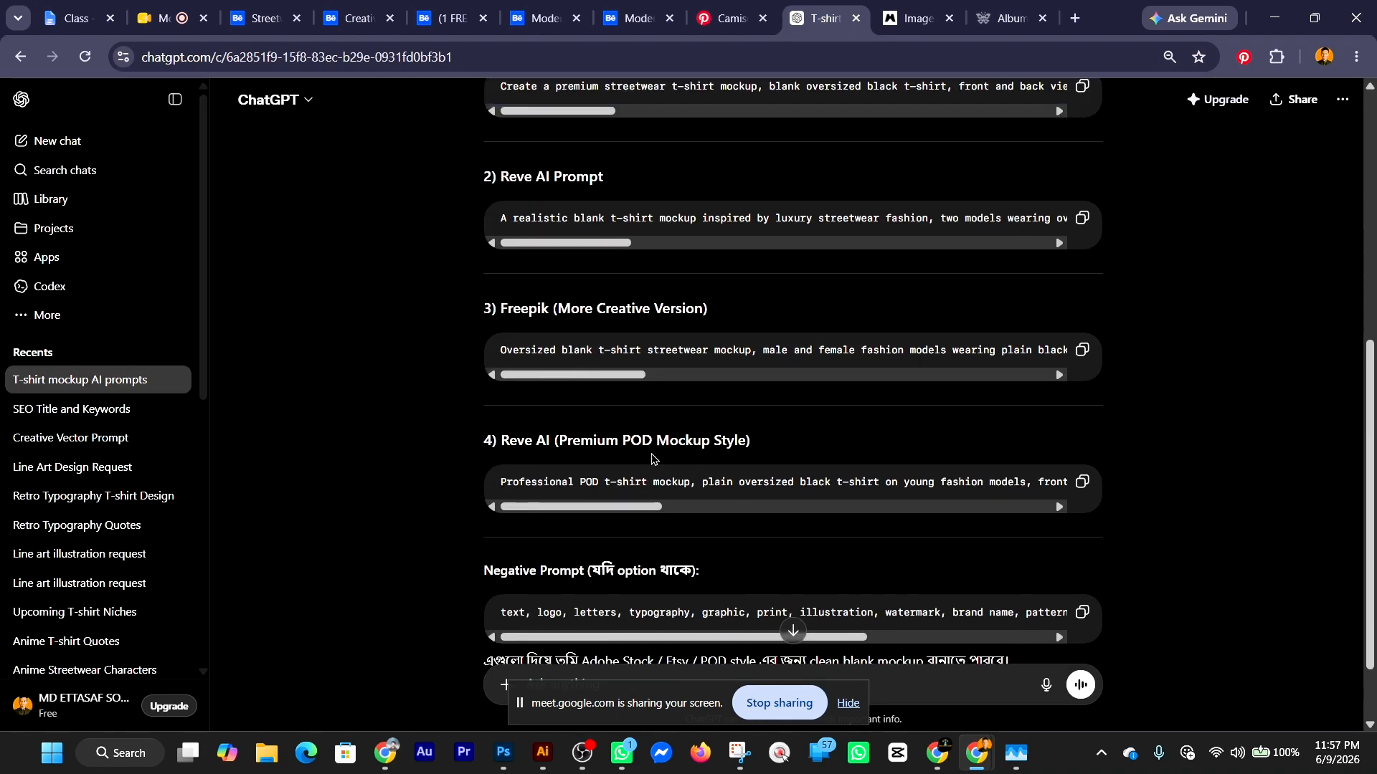
pyautogui.scroll(3, 651, 458)
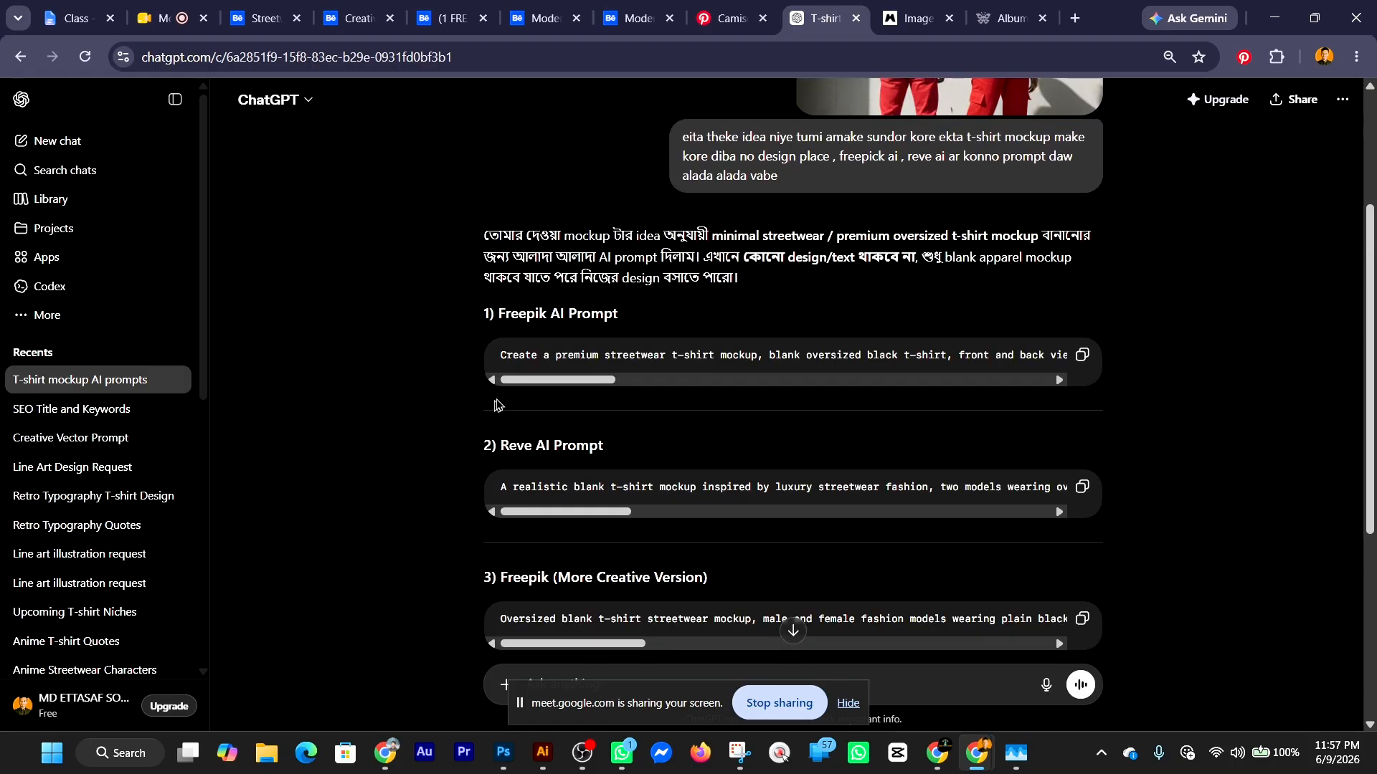
pyautogui.click(1084, 356)
# Replace the existing prompt in Magnific's Image Generator with the copied premium streetwear T-shirt mockup prompt.
pyautogui.click(918, 19)
pyautogui.moveTo(396, 557); pyautogui.dragTo(239, 362)
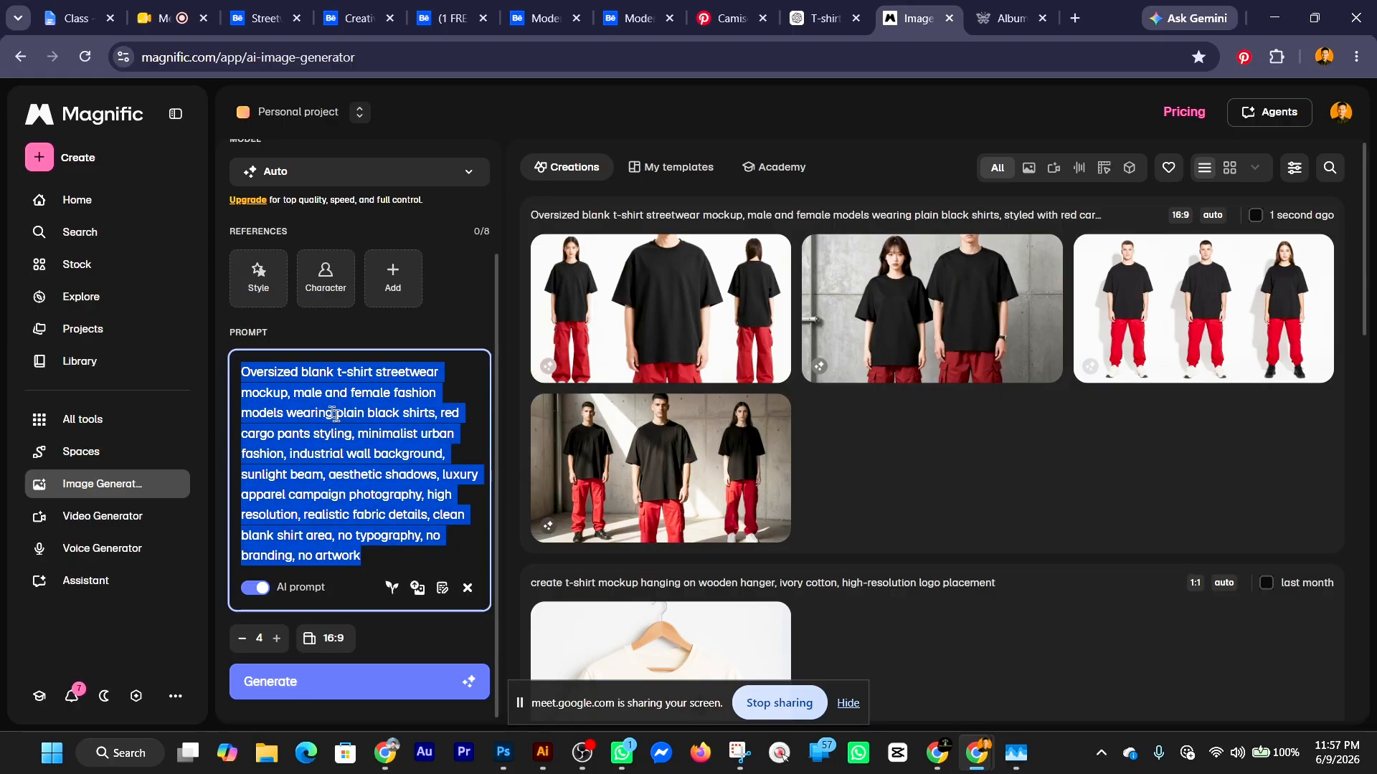
pyautogui.hotkey('ctrl', 'v')
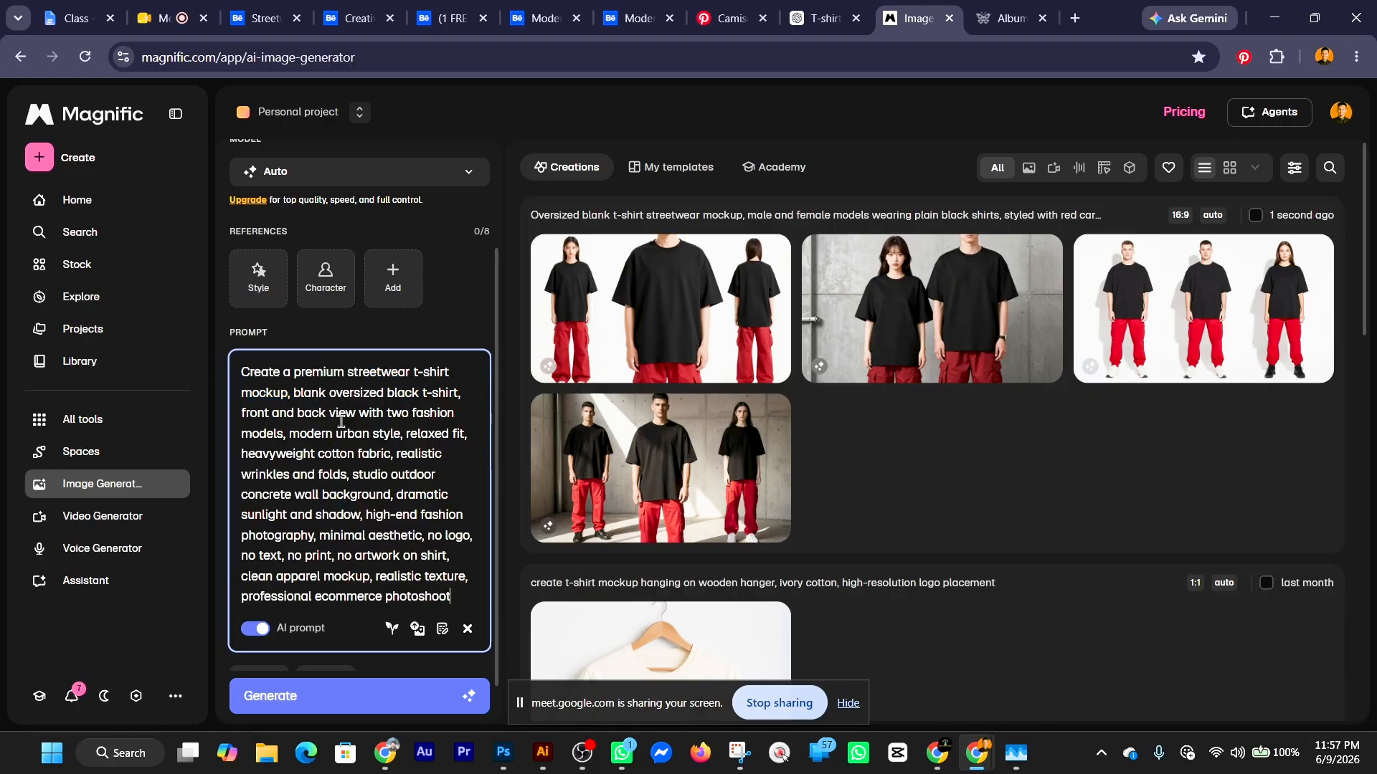
# Generate two images from the new Magnific prompt and change the generator's aspect ratio to 3:2 Standard.
pyautogui.scroll(-2, 375, 554)
pyautogui.scroll(3, 373, 553)
pyautogui.scroll(-3, 356, 574)
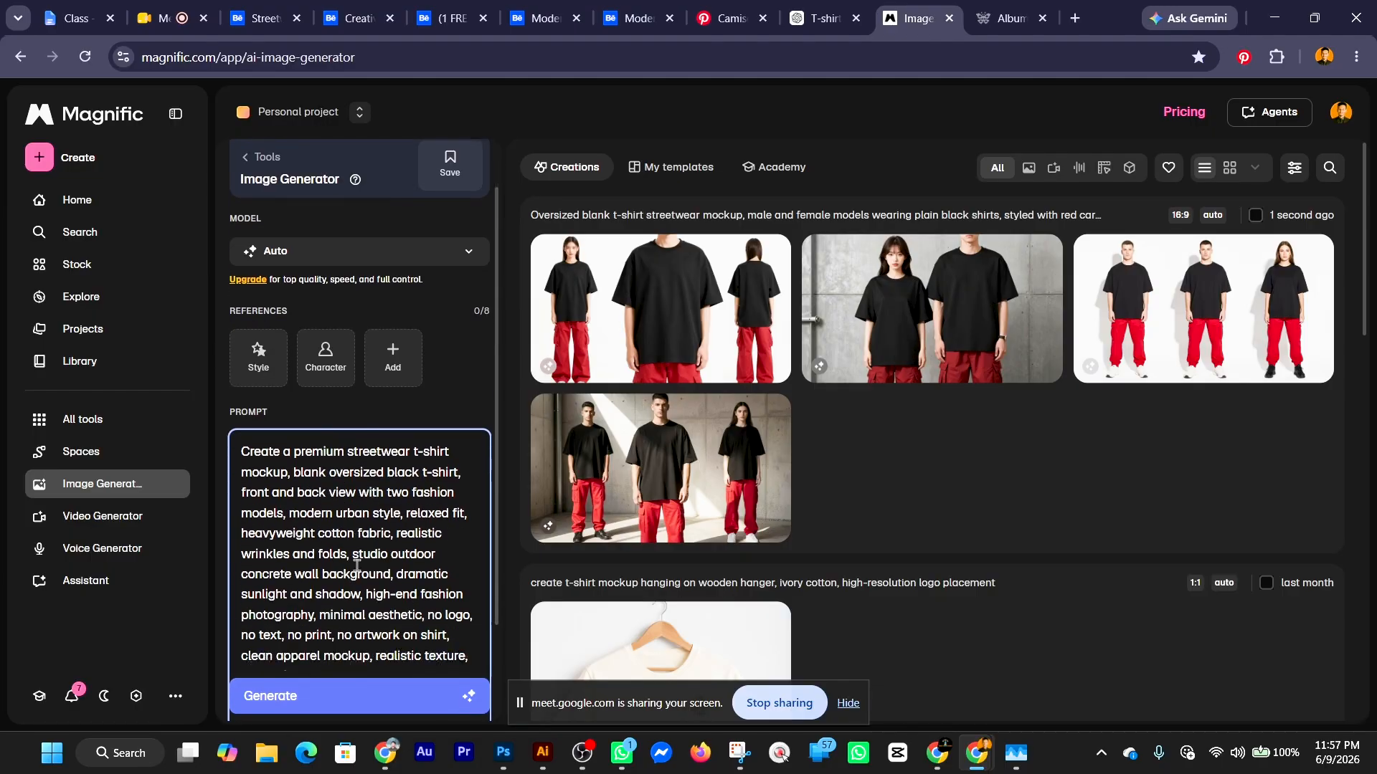
pyautogui.click(239, 643)
pyautogui.click(239, 643)
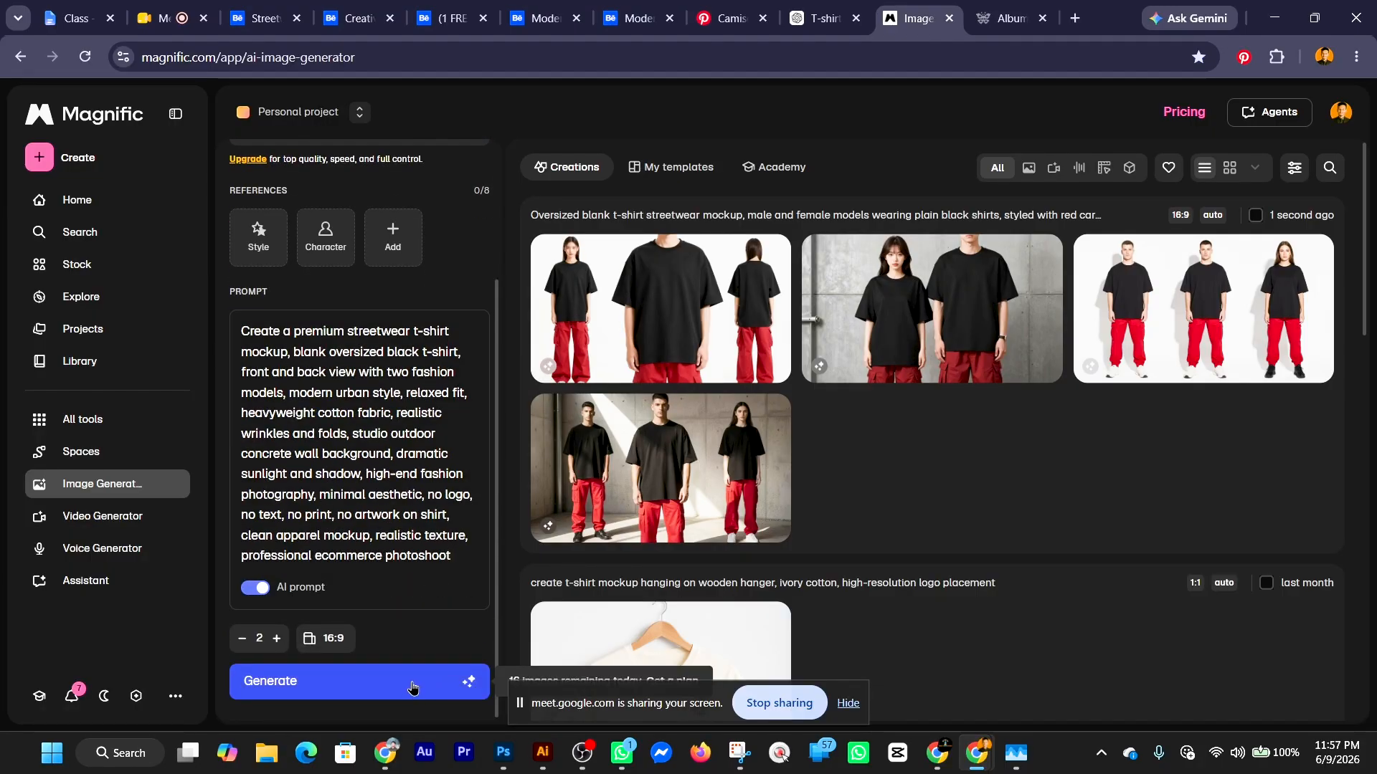
pyautogui.click(387, 690)
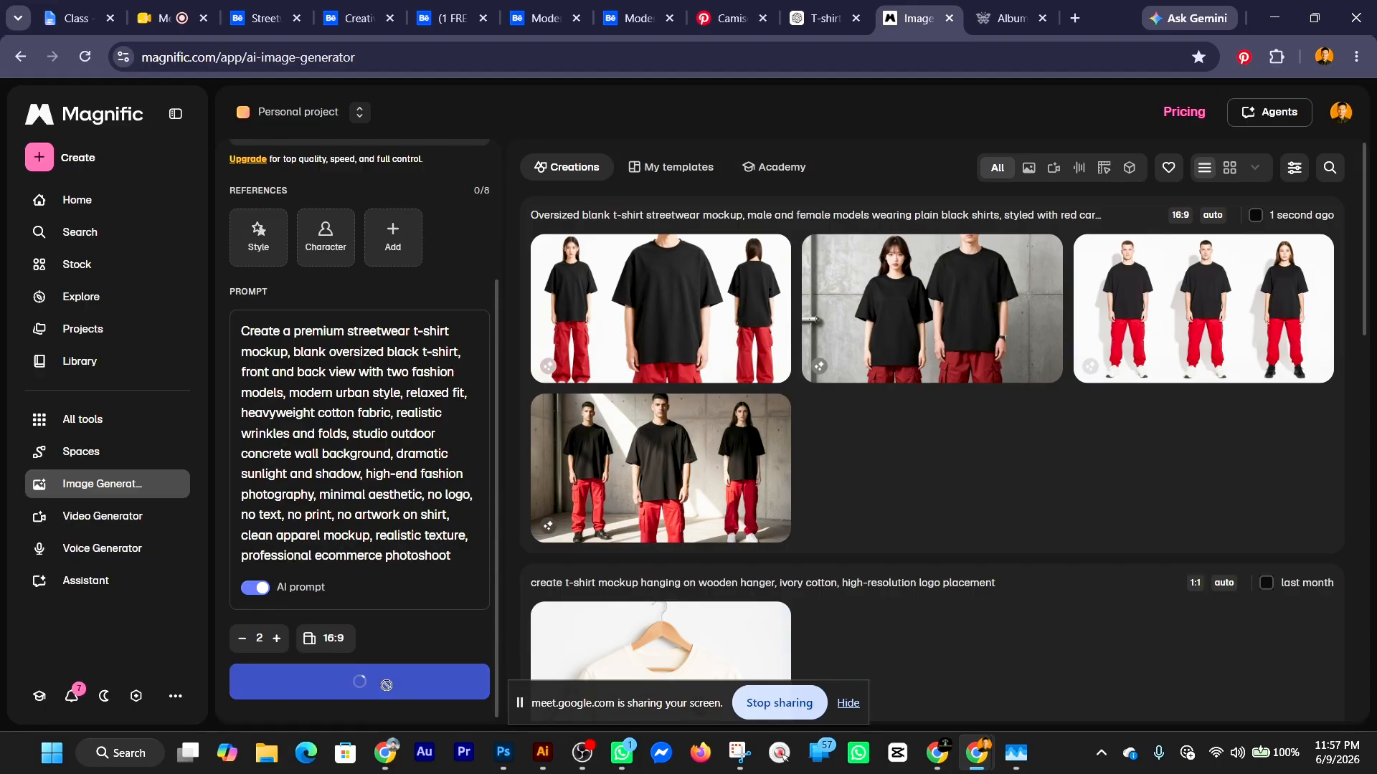
pyautogui.click(327, 649)
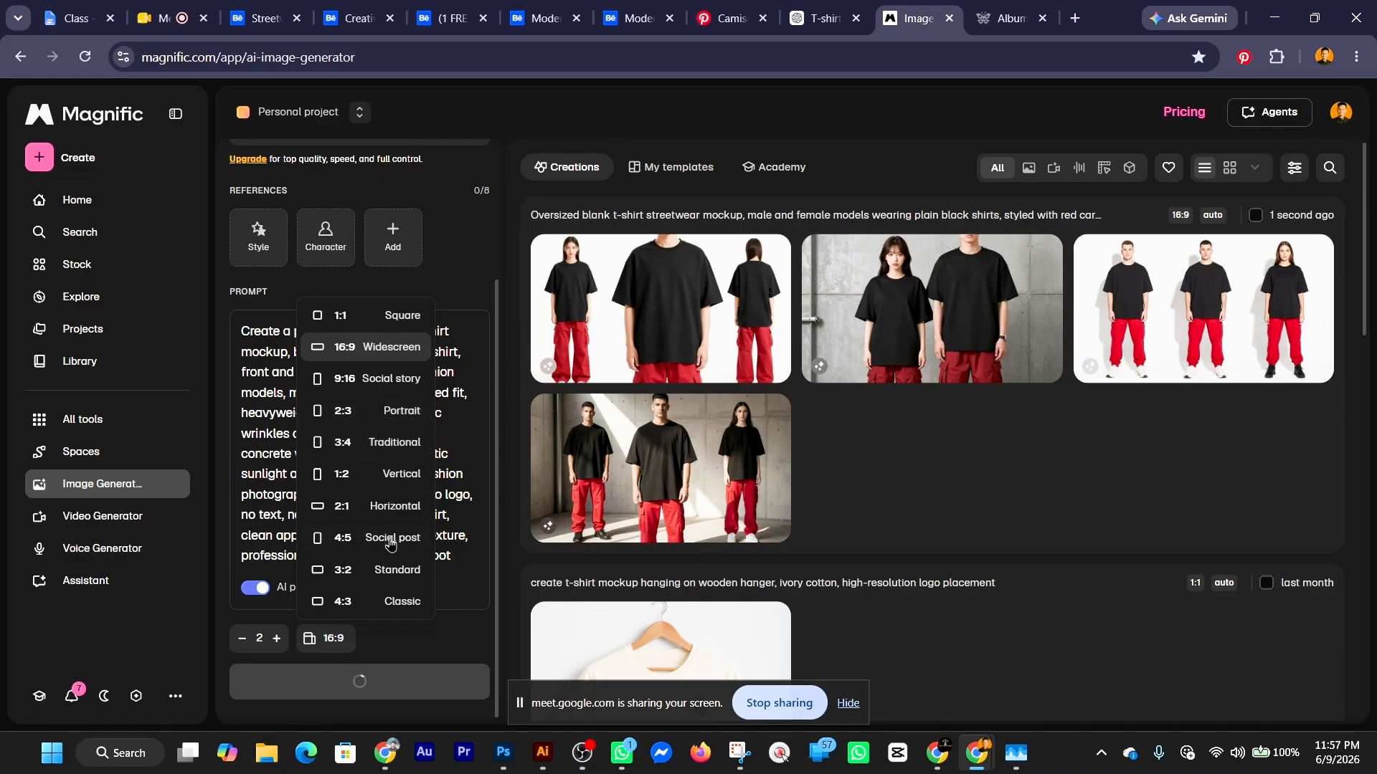
pyautogui.click(394, 570)
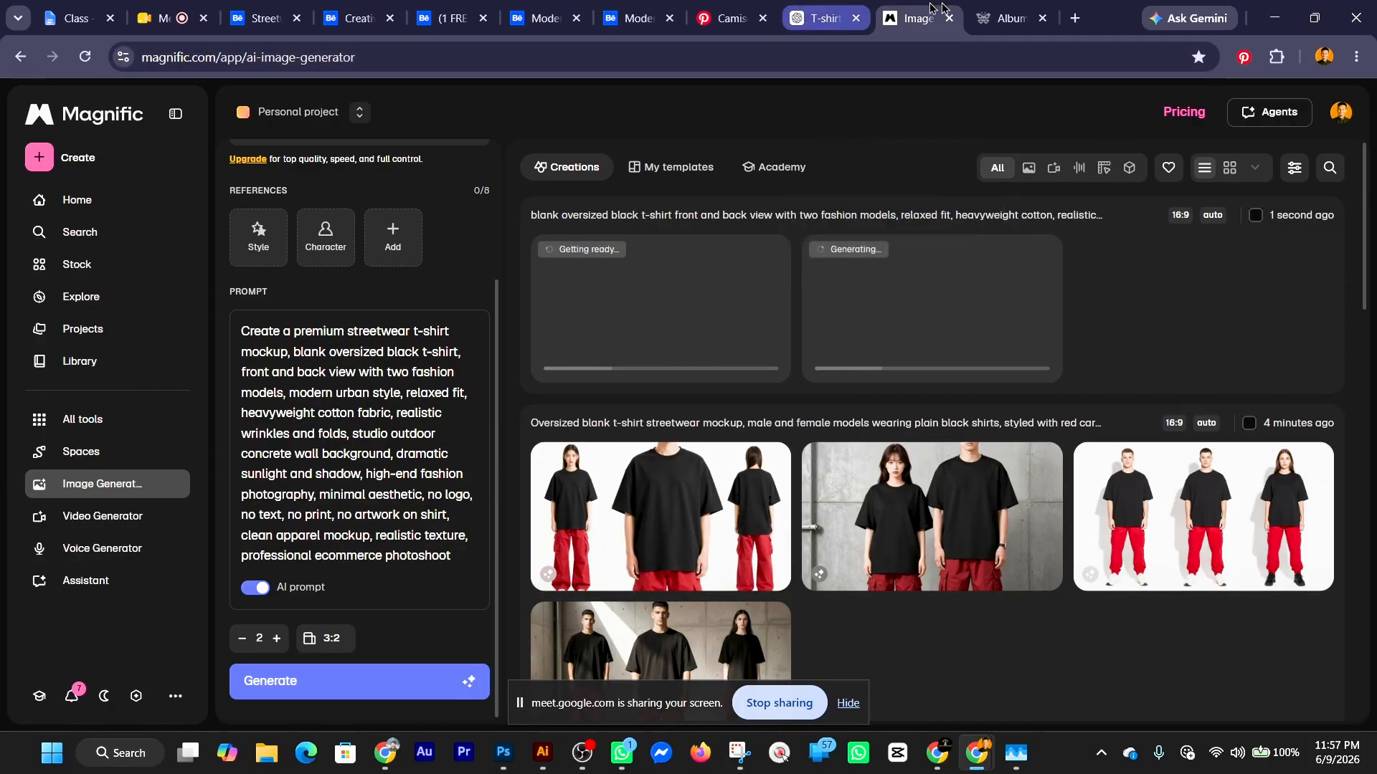
# Inspect the fourth mockup in Reve's Streetwear T-shirt Mockup Concept album, and reopen the album from the project's home page.
pyautogui.click(996, 13)
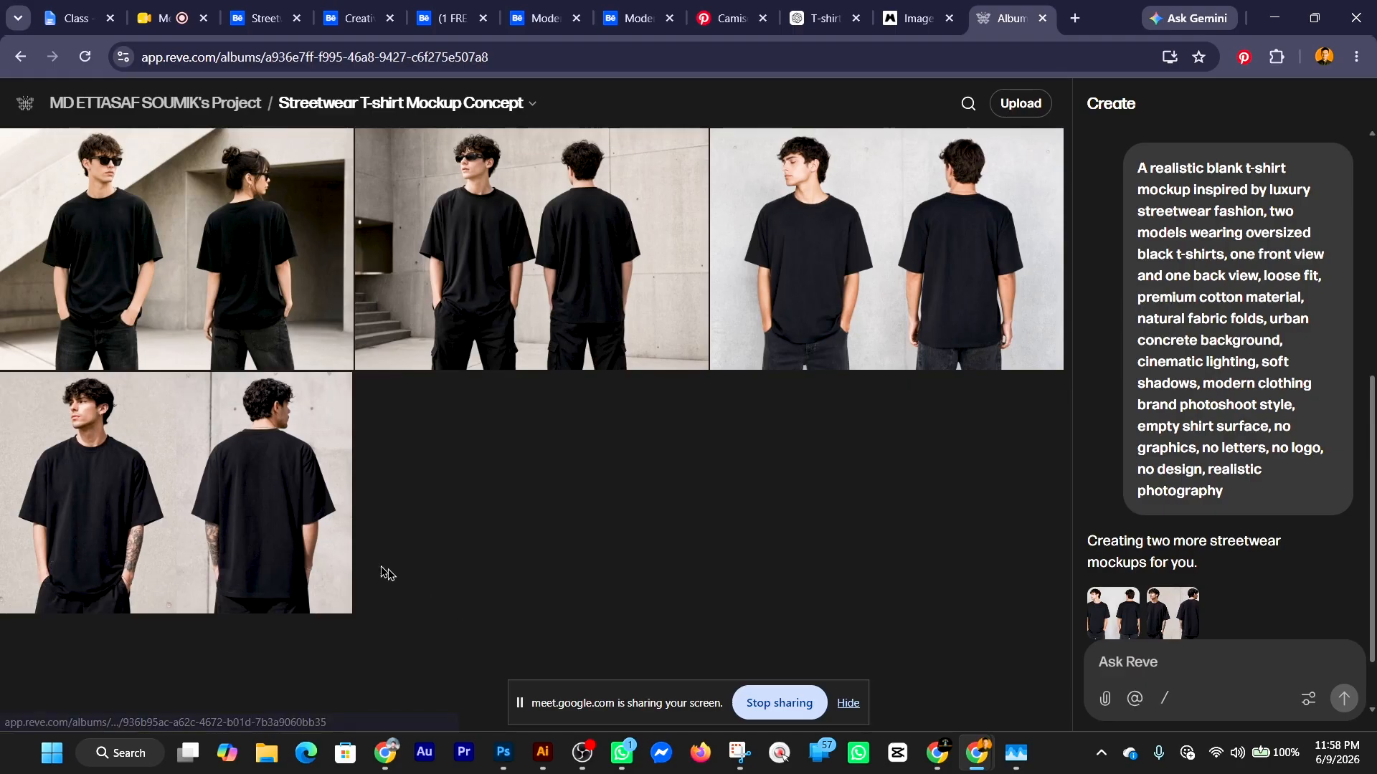
pyautogui.click(197, 508)
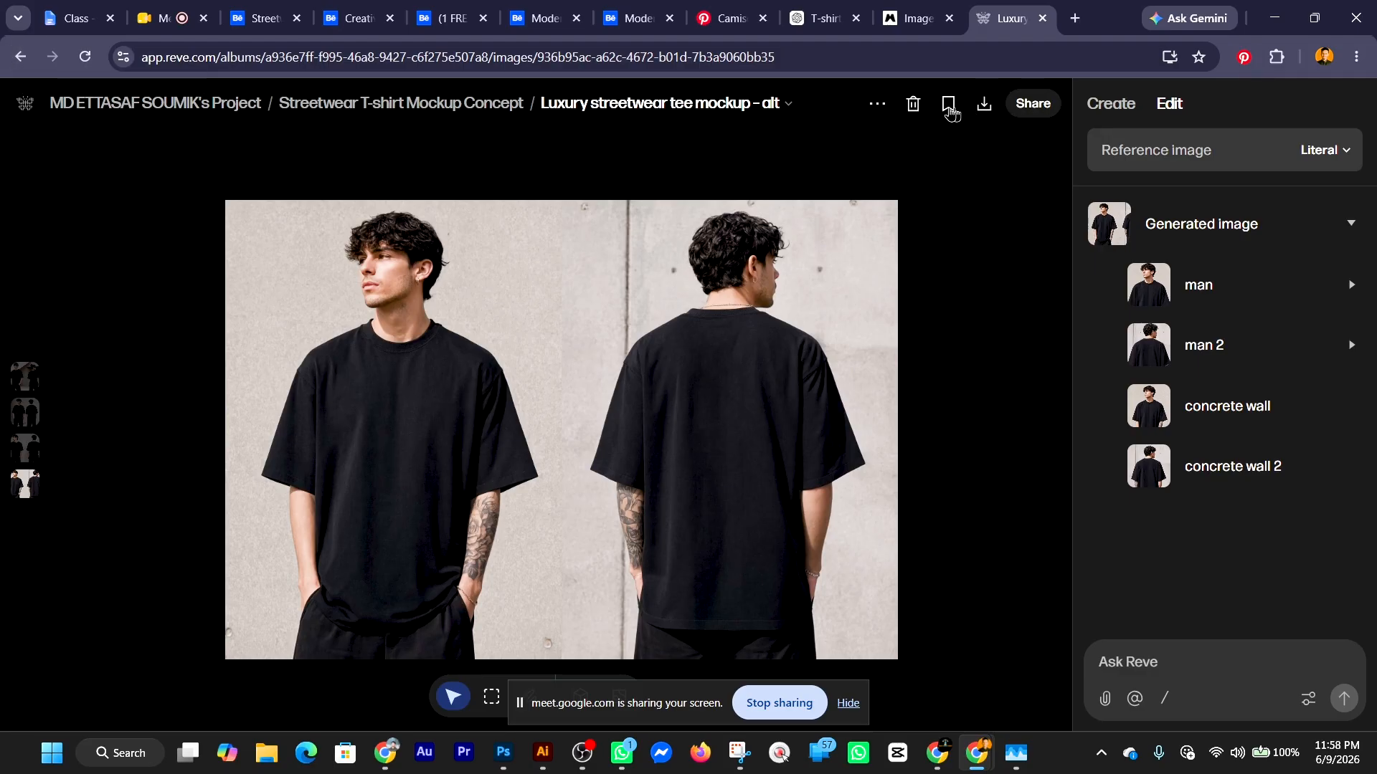
pyautogui.click(876, 107)
pyautogui.click(935, 397)
pyautogui.click(26, 105)
pyautogui.click(91, 166)
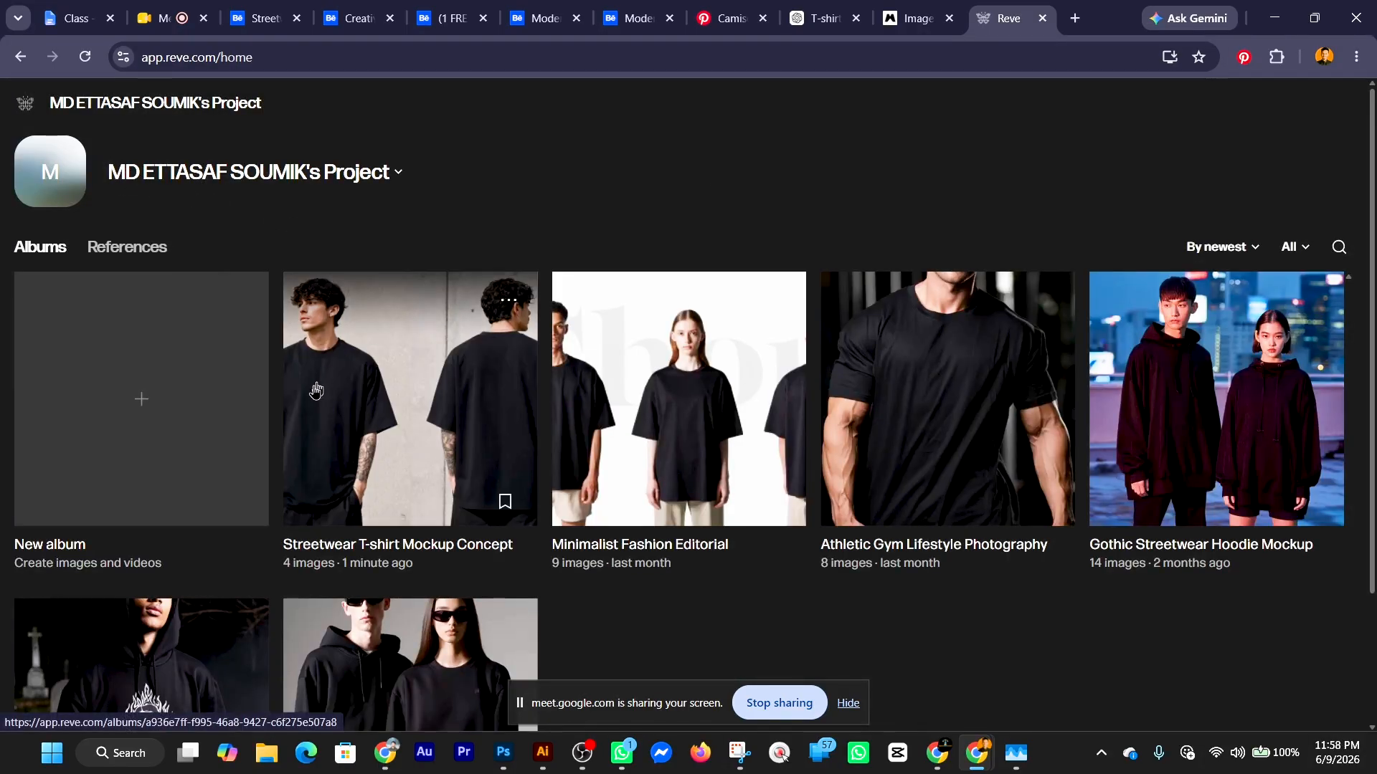
pyautogui.click(337, 390)
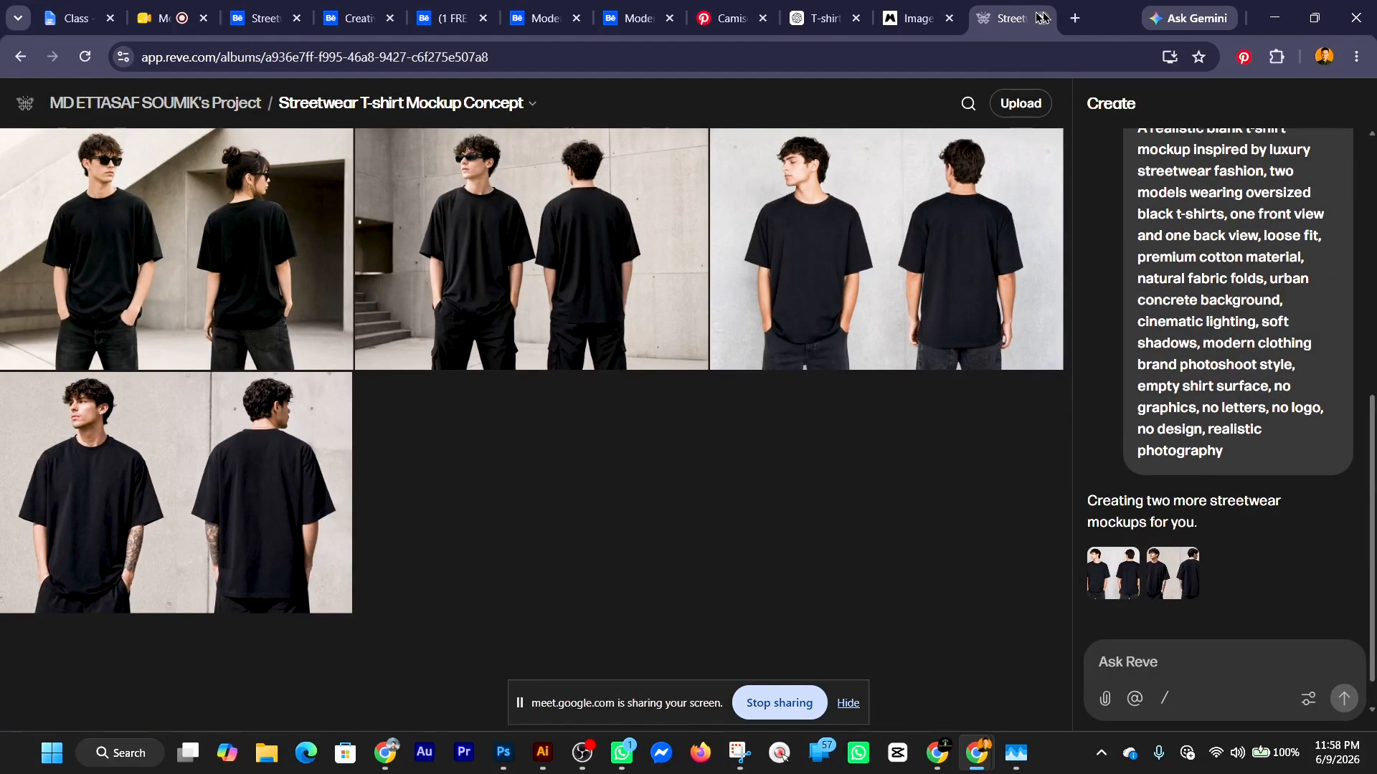
# View the first new front-and-back T-shirt mockup in Magnific at full size with its details and close it.
pyautogui.click(909, 18)
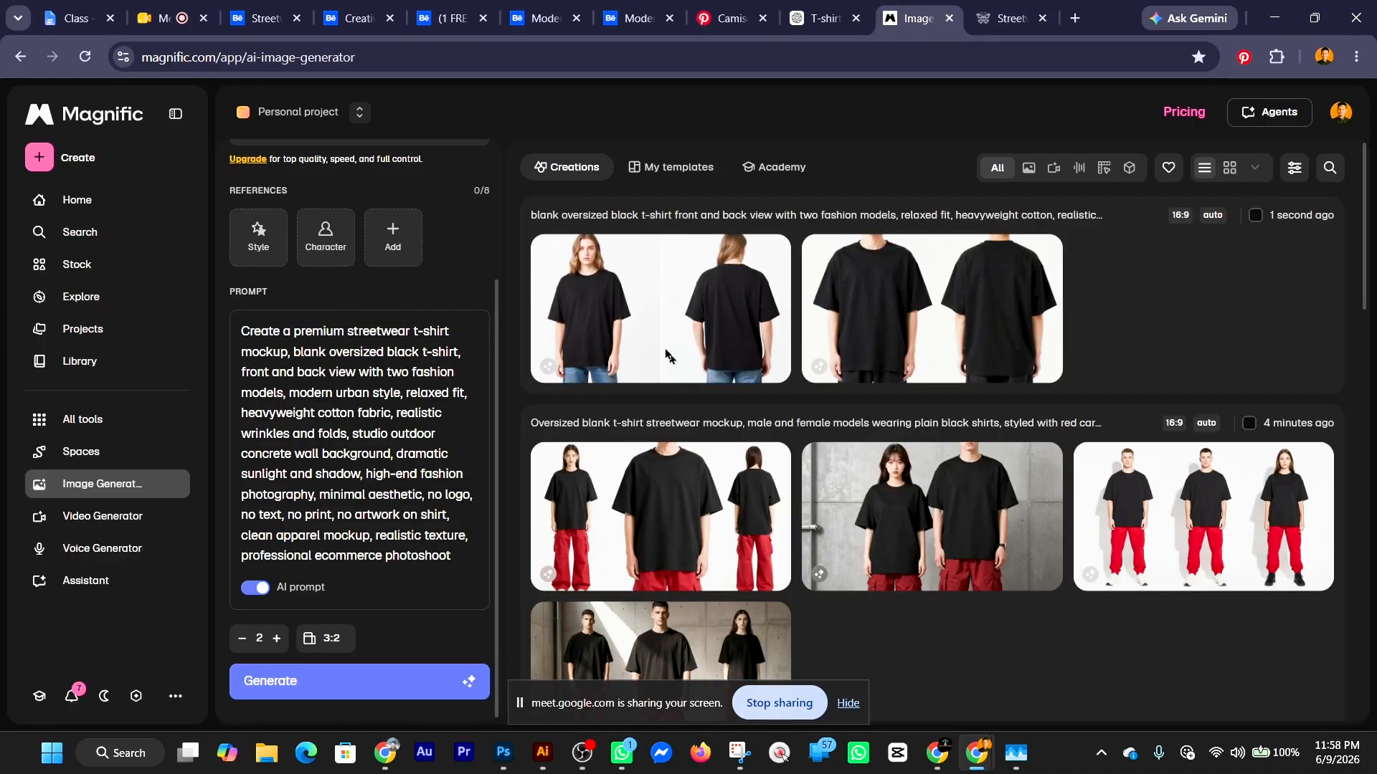
pyautogui.moveTo(667, 316)
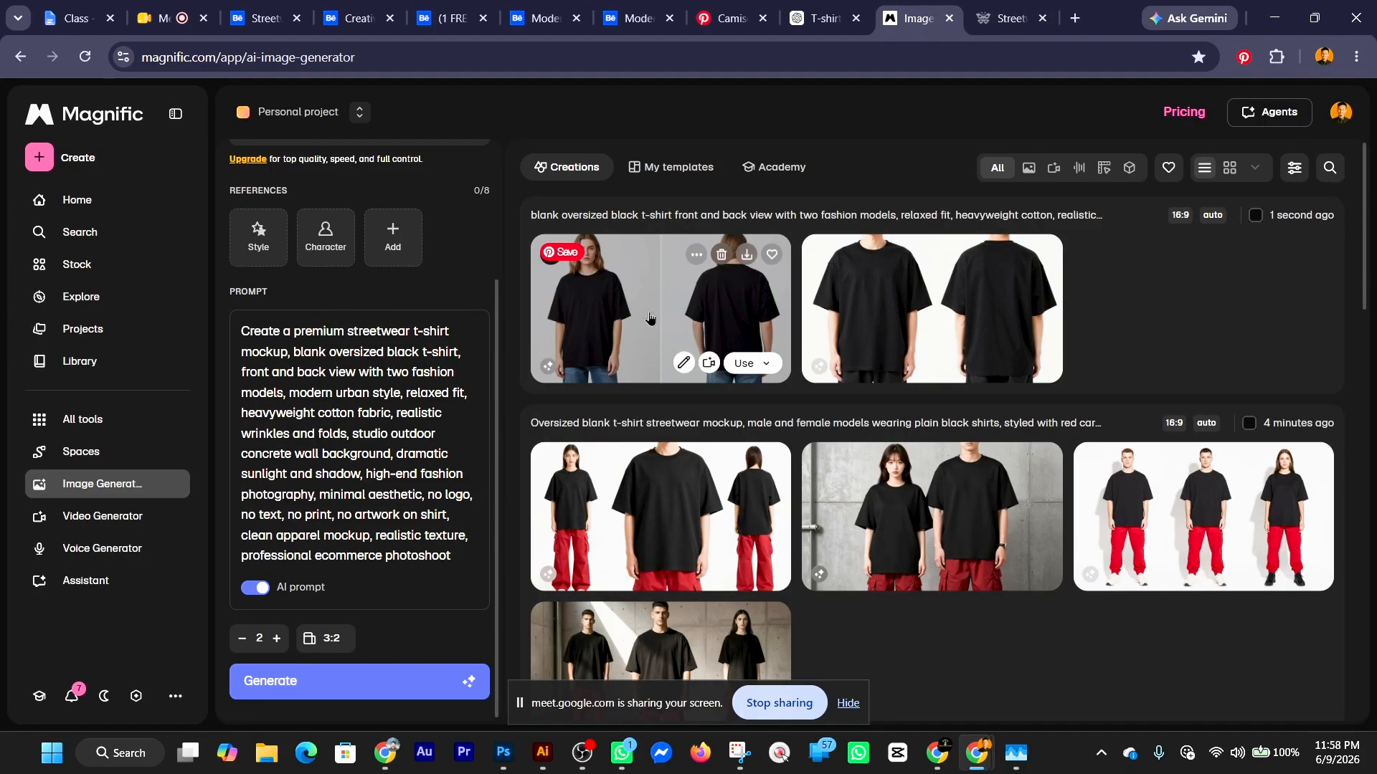
pyautogui.click(650, 318)
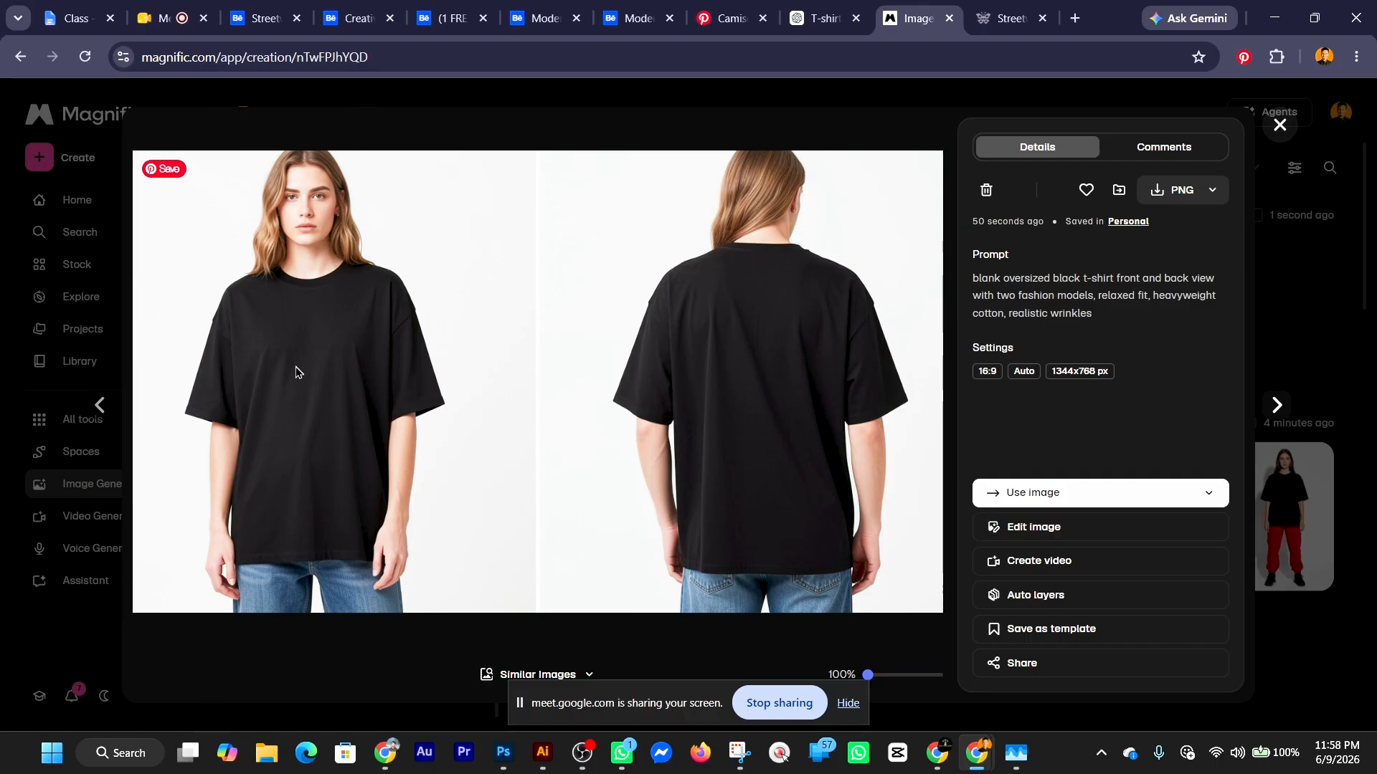
pyautogui.click(1279, 126)
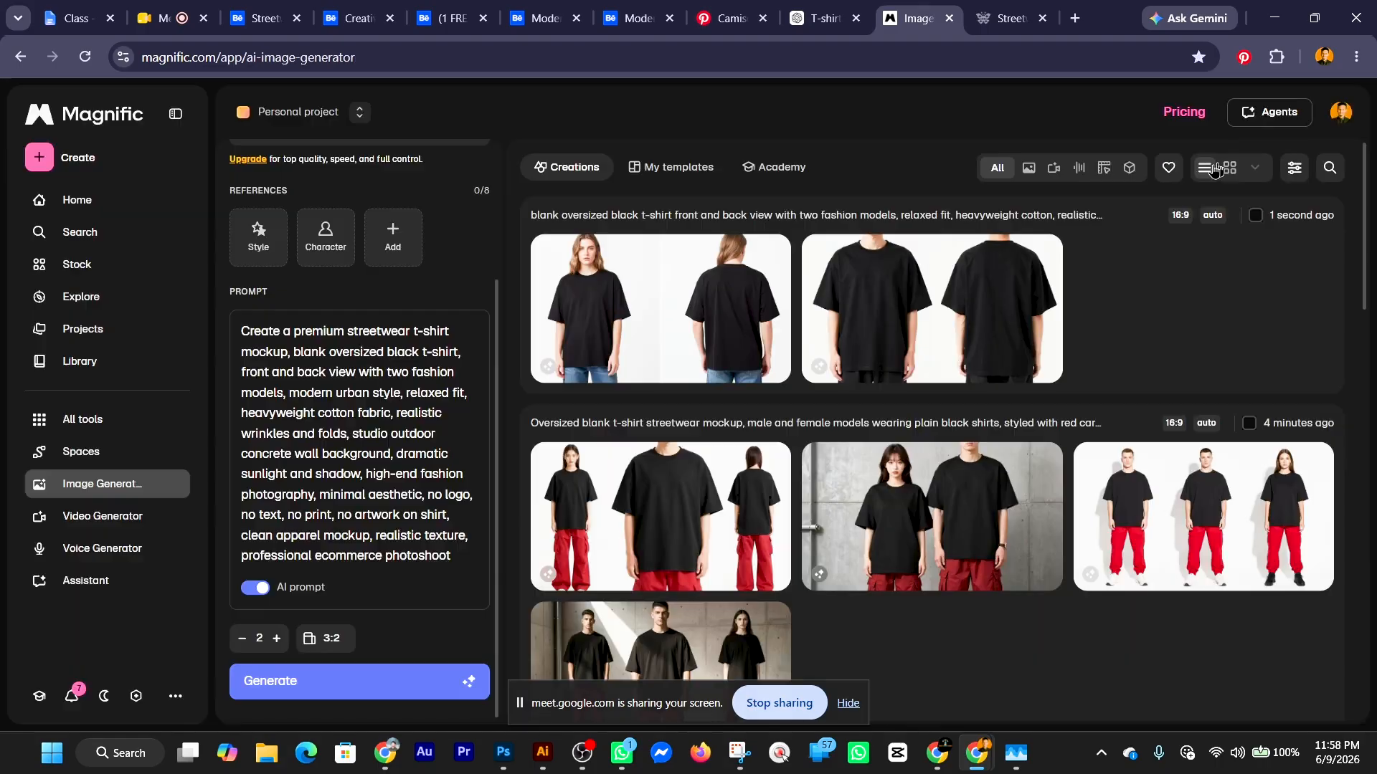
# View the second new front-and-back T-shirt mockup at full size and close it.
pyautogui.click(891, 322)
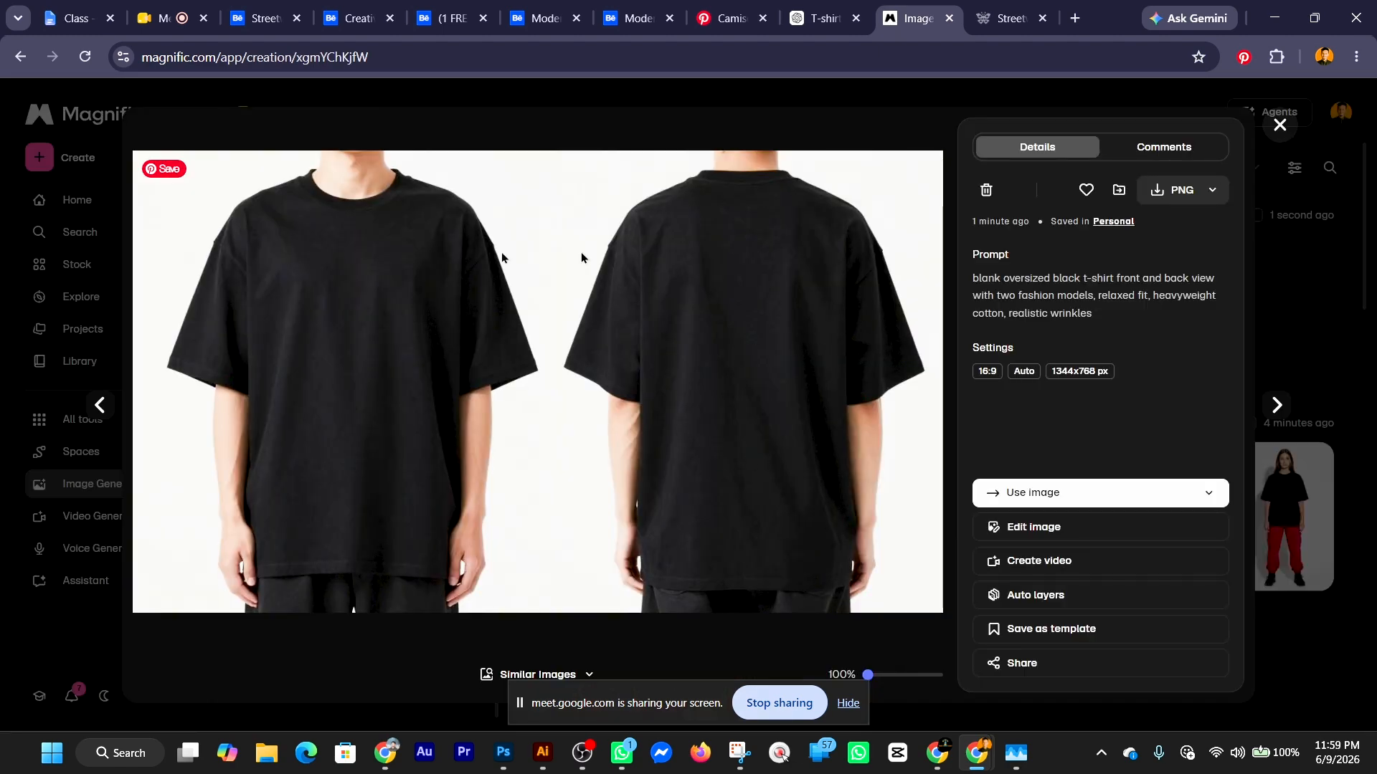
pyautogui.click(1280, 127)
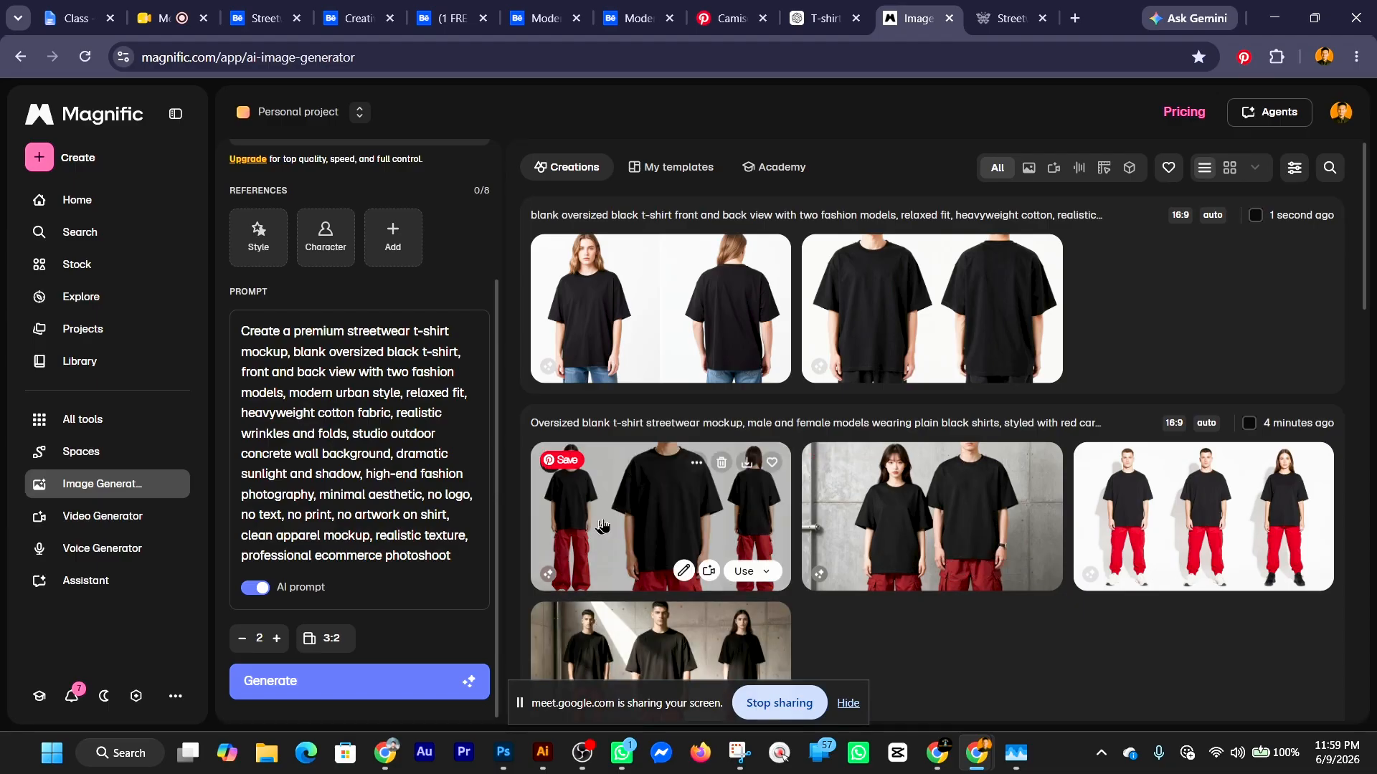
# Download the first mockup with black T-shirts and red cargo pants as JPG and open it in Photoshop.
pyautogui.click(664, 531)
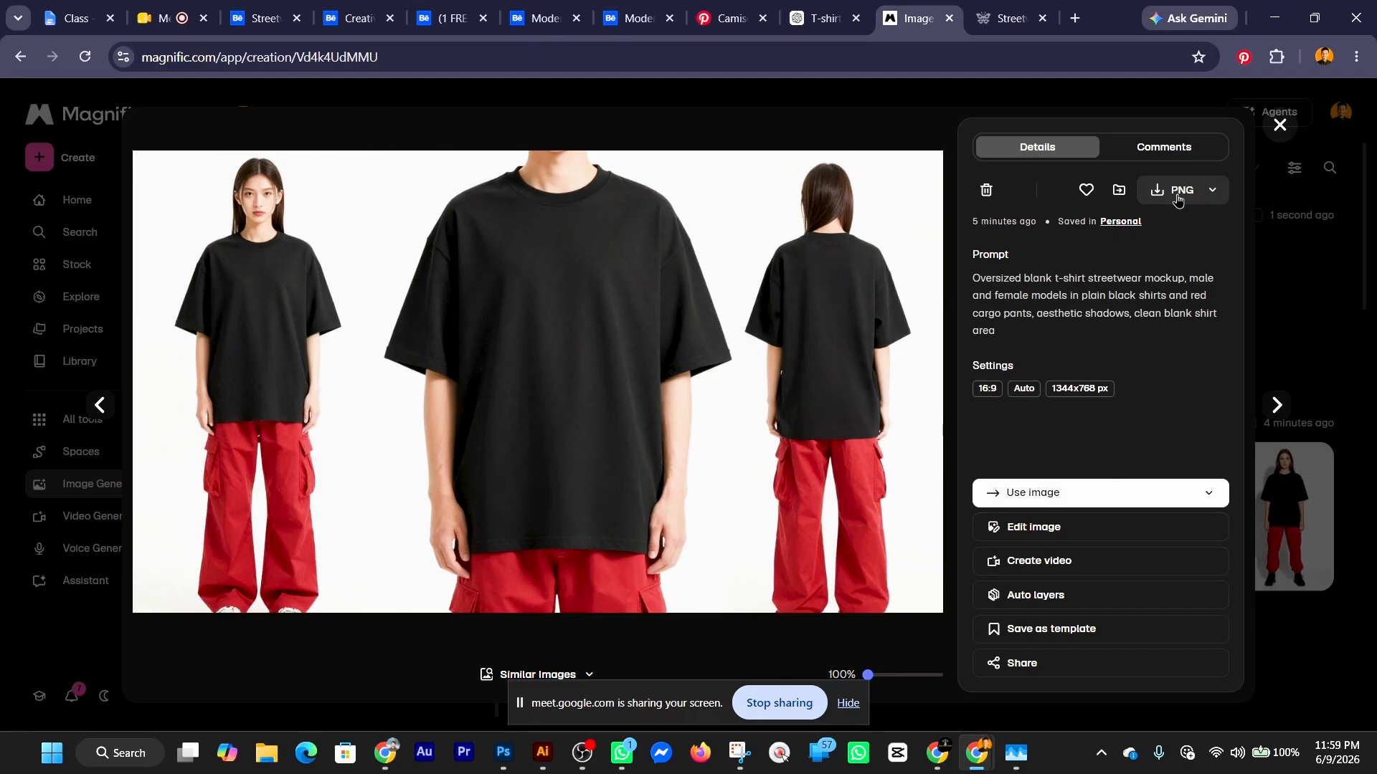
pyautogui.click(1212, 202)
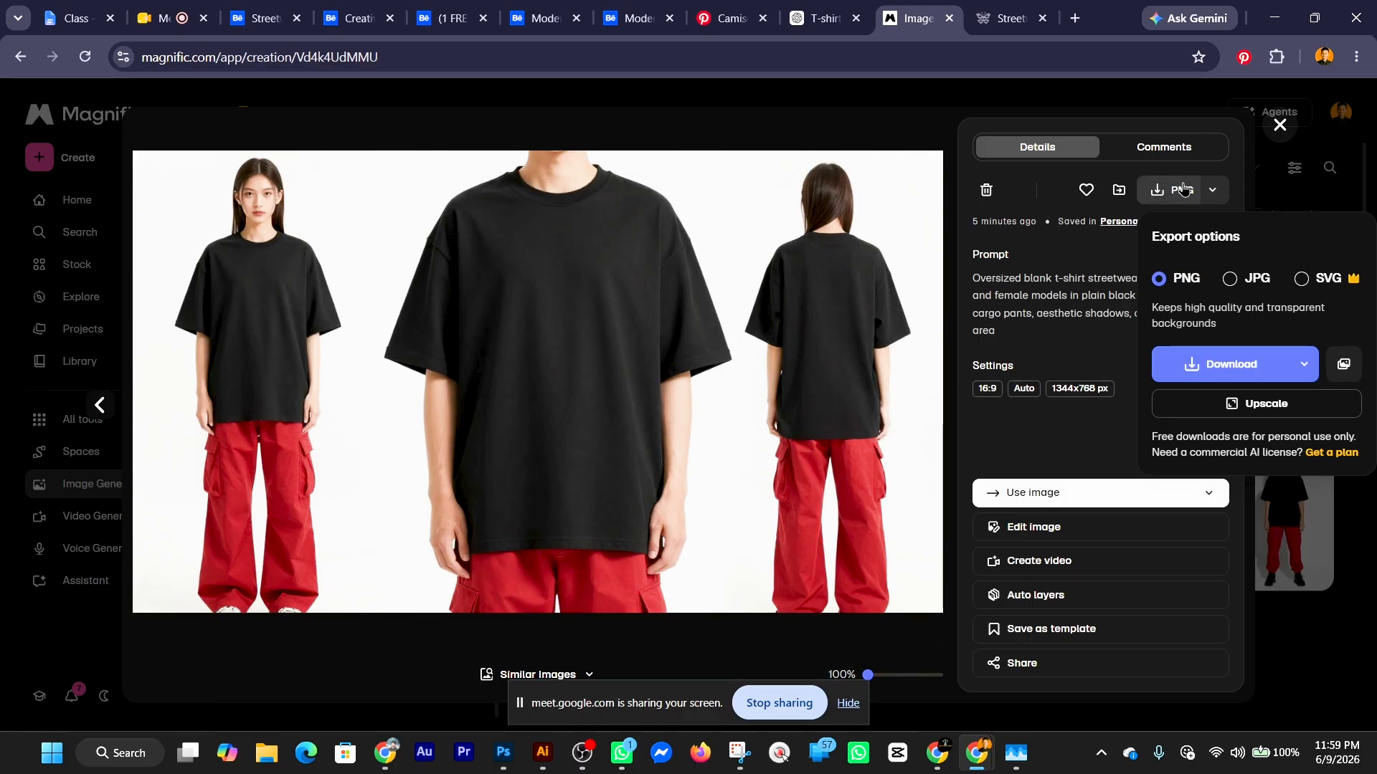
pyautogui.click(1256, 285)
pyautogui.click(1247, 359)
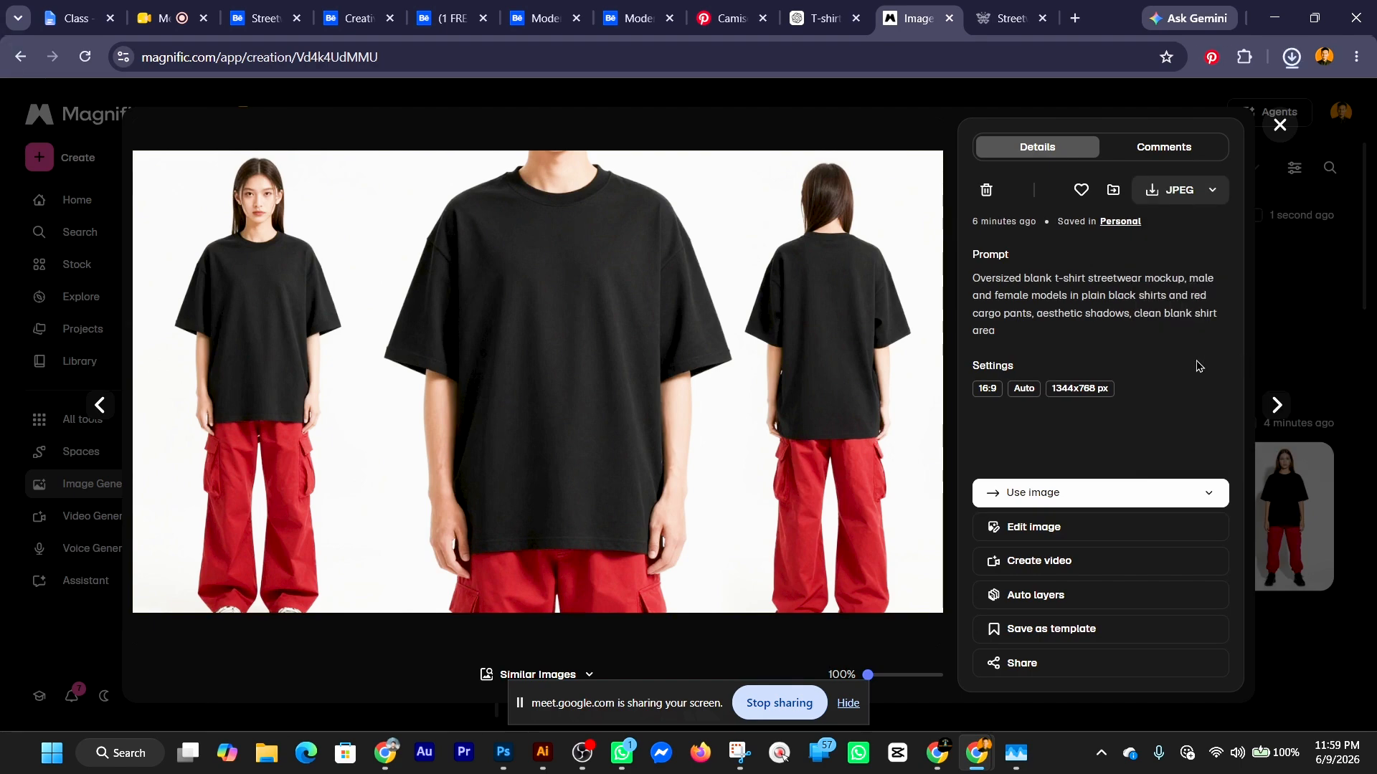
pyautogui.moveTo(1156, 132); pyautogui.dragTo(469, 154)
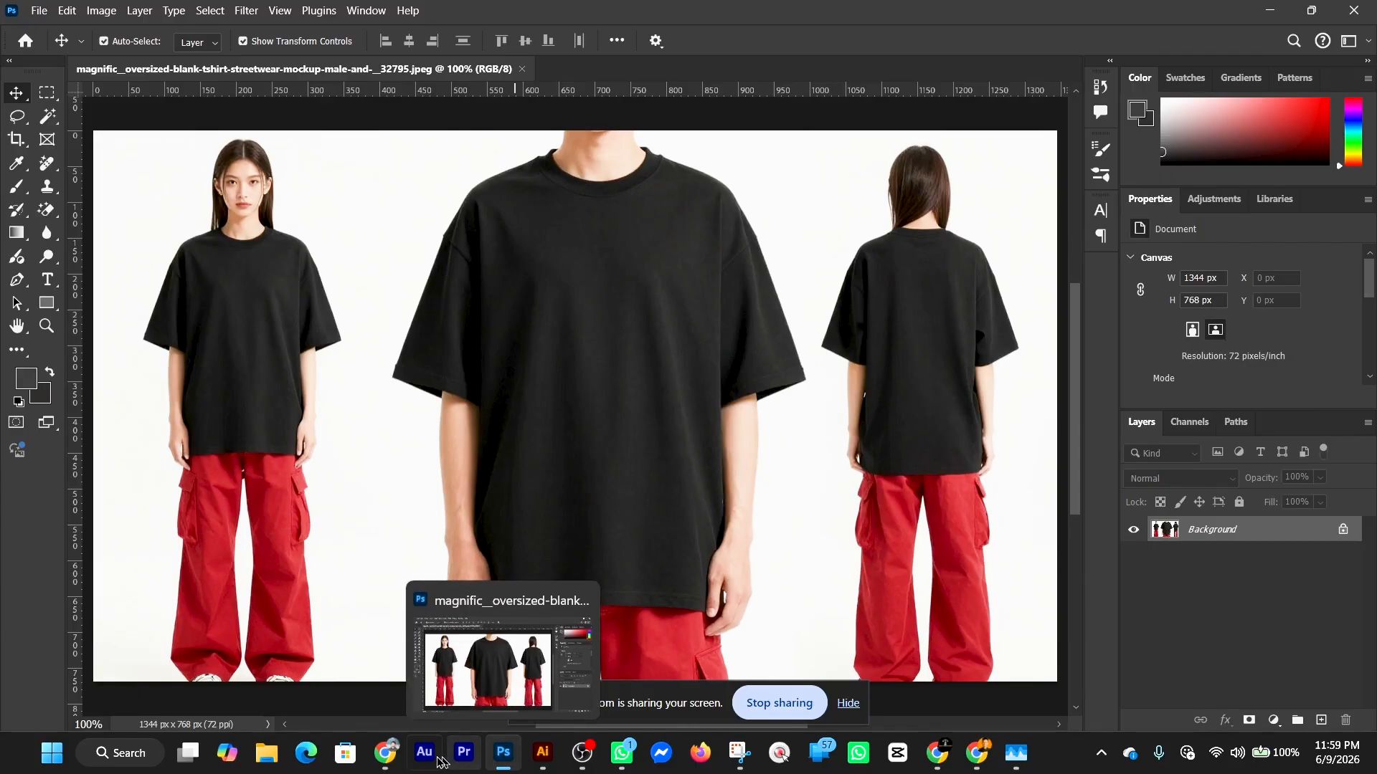
# Switch to File Explorer and open the 150 design folder on the Work (E:) drive.
pyautogui.click(266, 754)
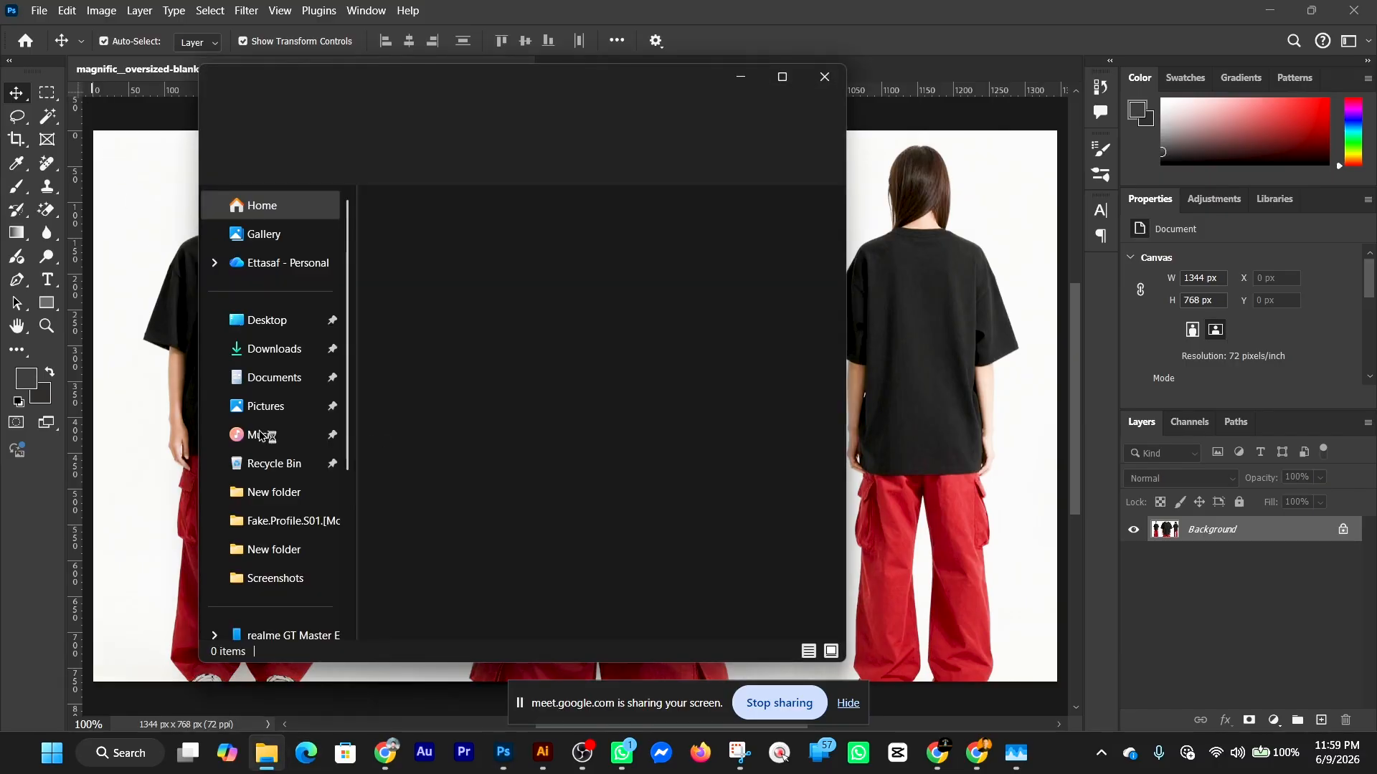
pyautogui.scroll(-2, 266, 440)
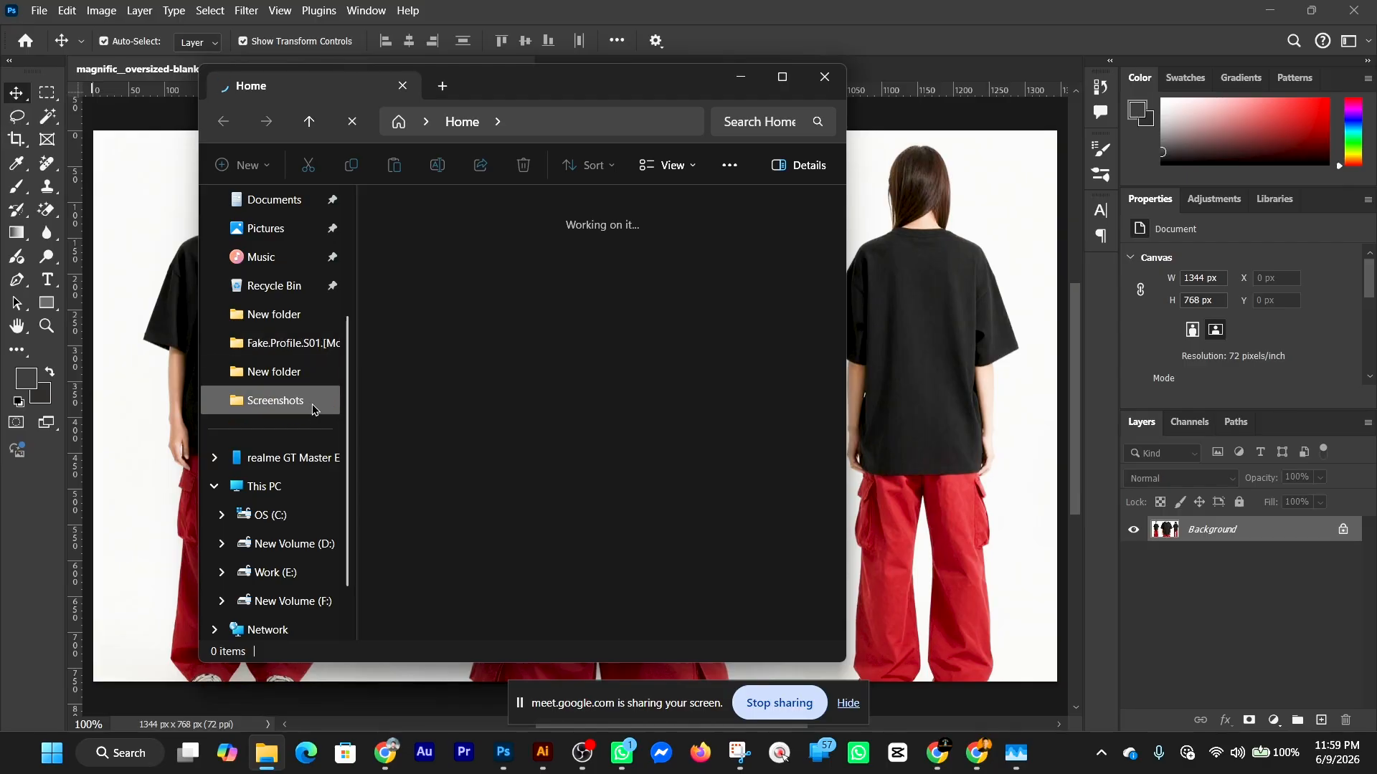
pyautogui.scroll(-1, 291, 466)
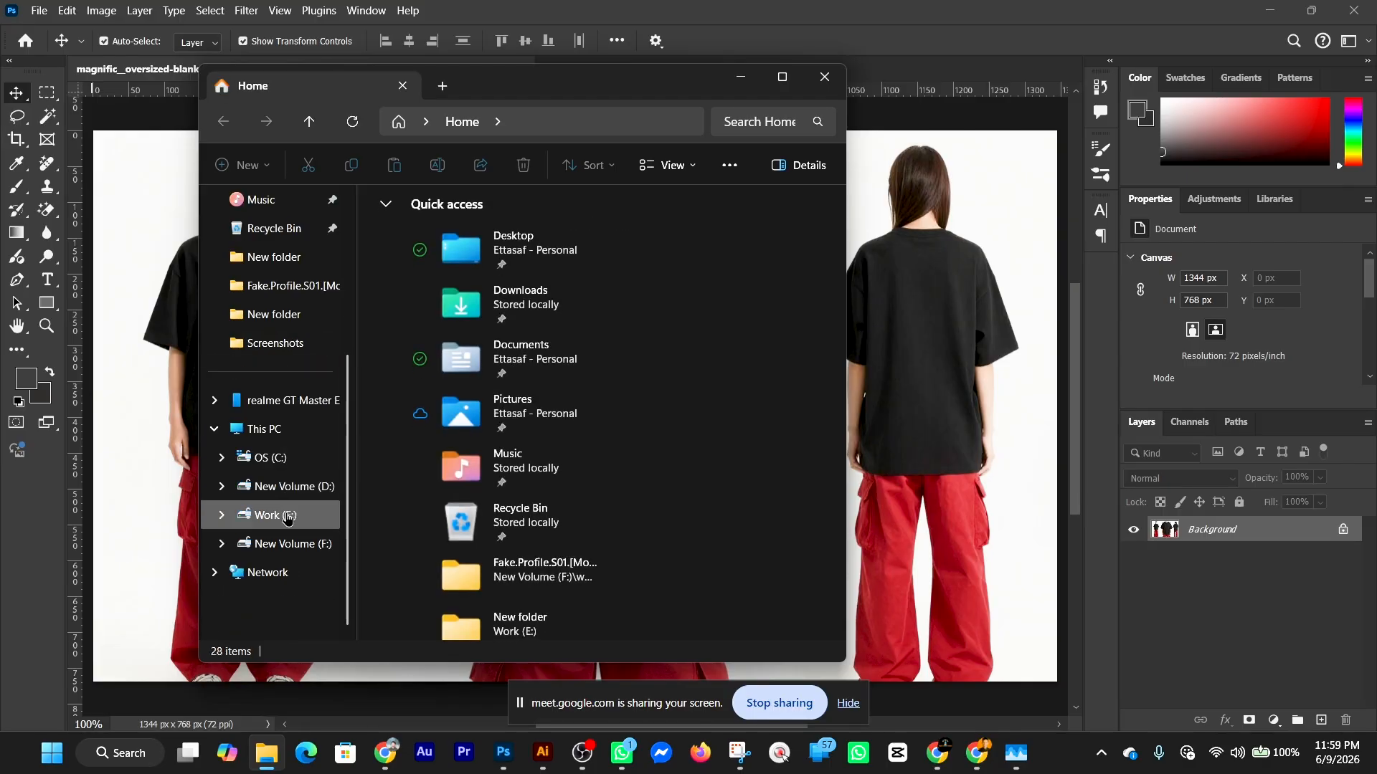
pyautogui.click(287, 498)
pyautogui.click(288, 514)
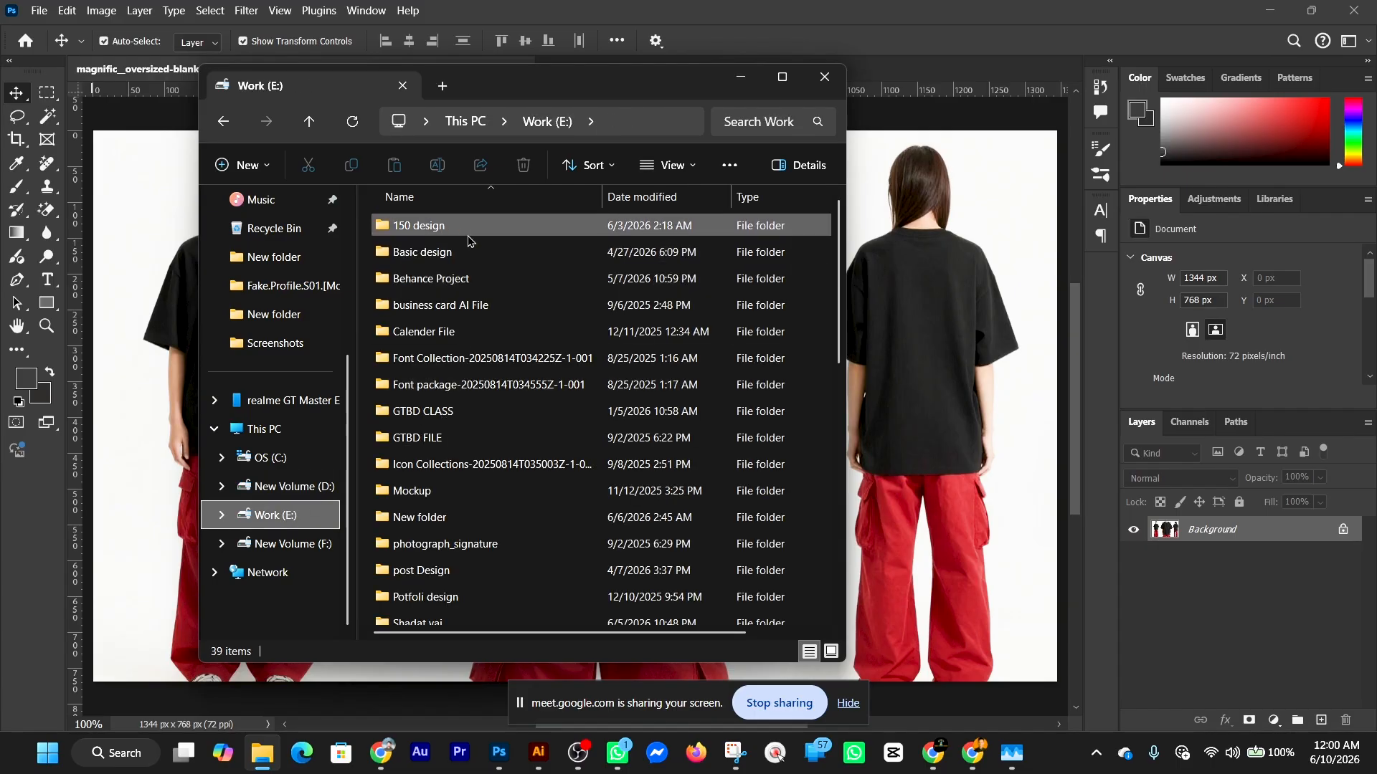
pyautogui.doubleClick(464, 228)
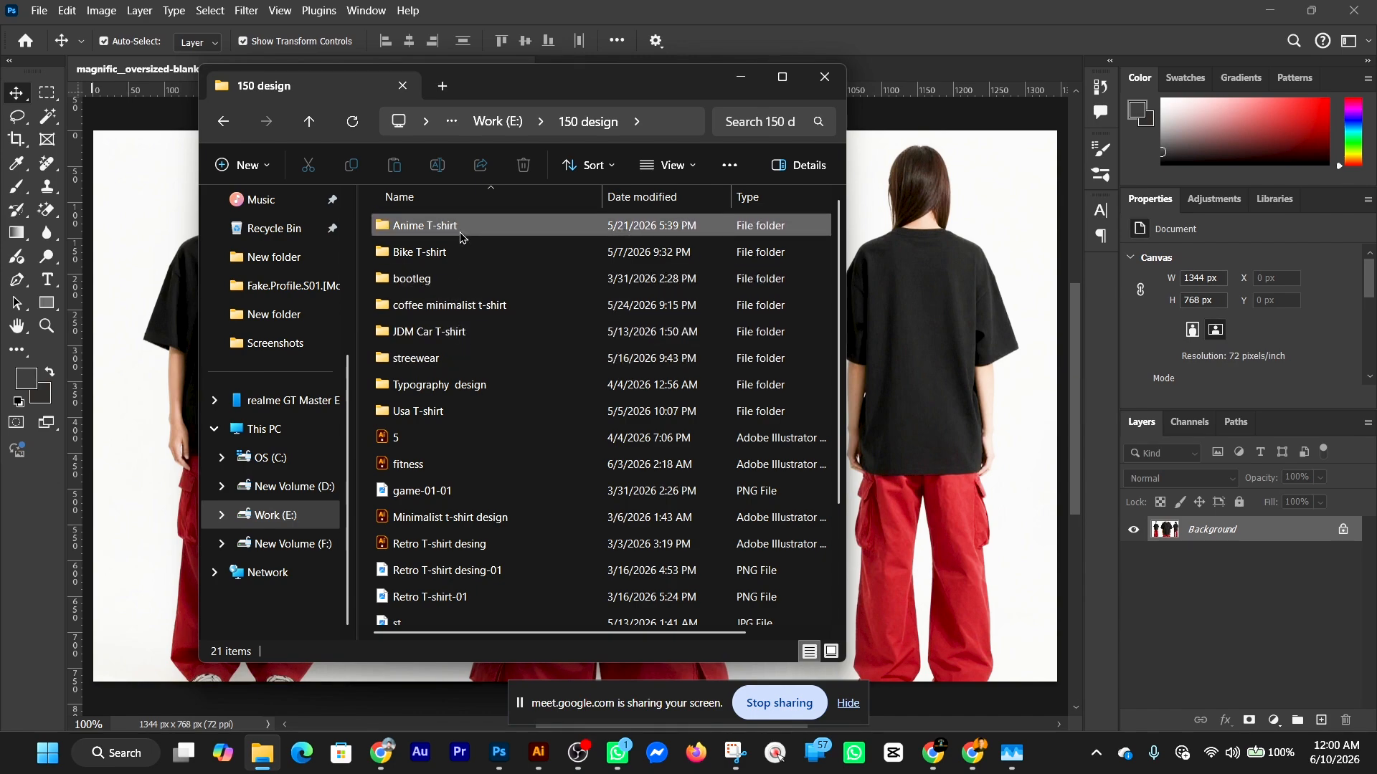
# Browse the streewear and JDM Car T-shirt folders for a T-shirt design and return to 150 design.
pyautogui.doubleClick(455, 359)
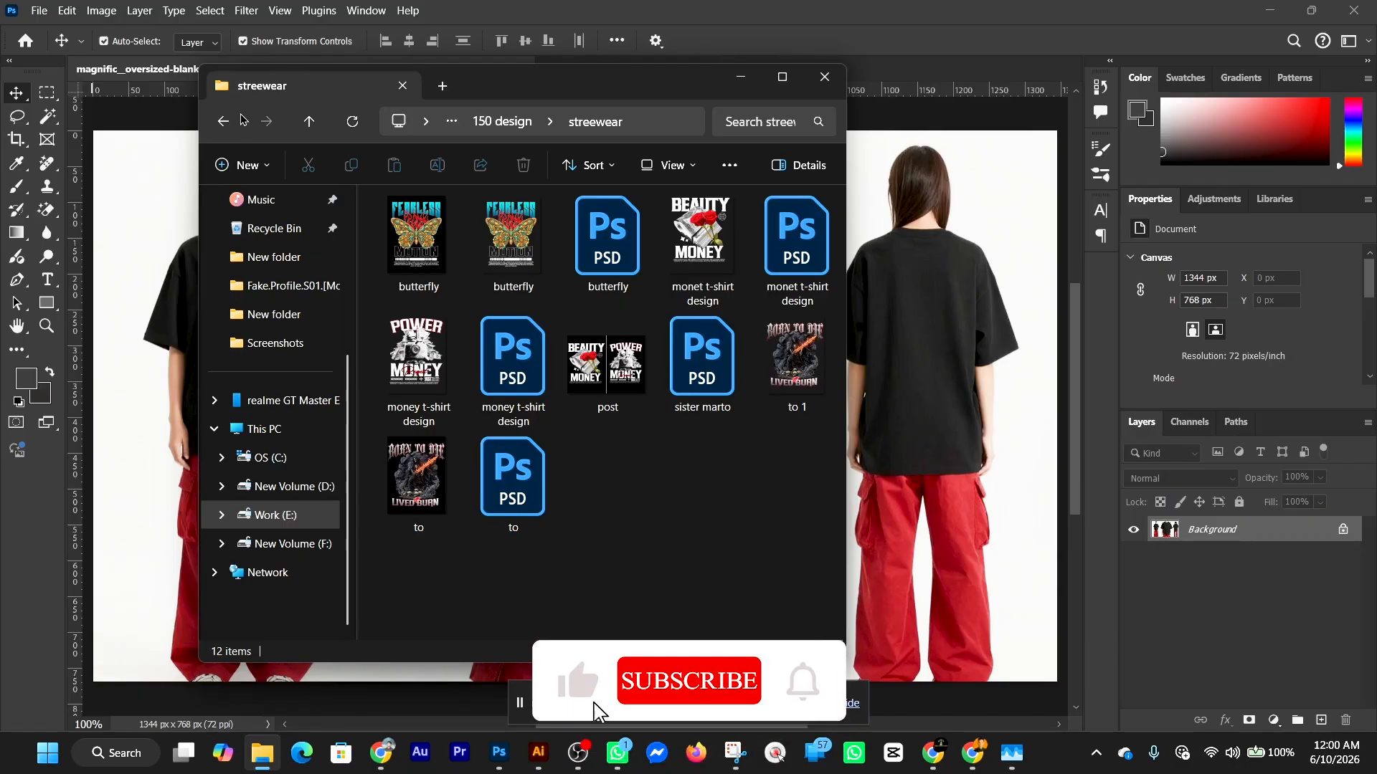
pyautogui.click(223, 123)
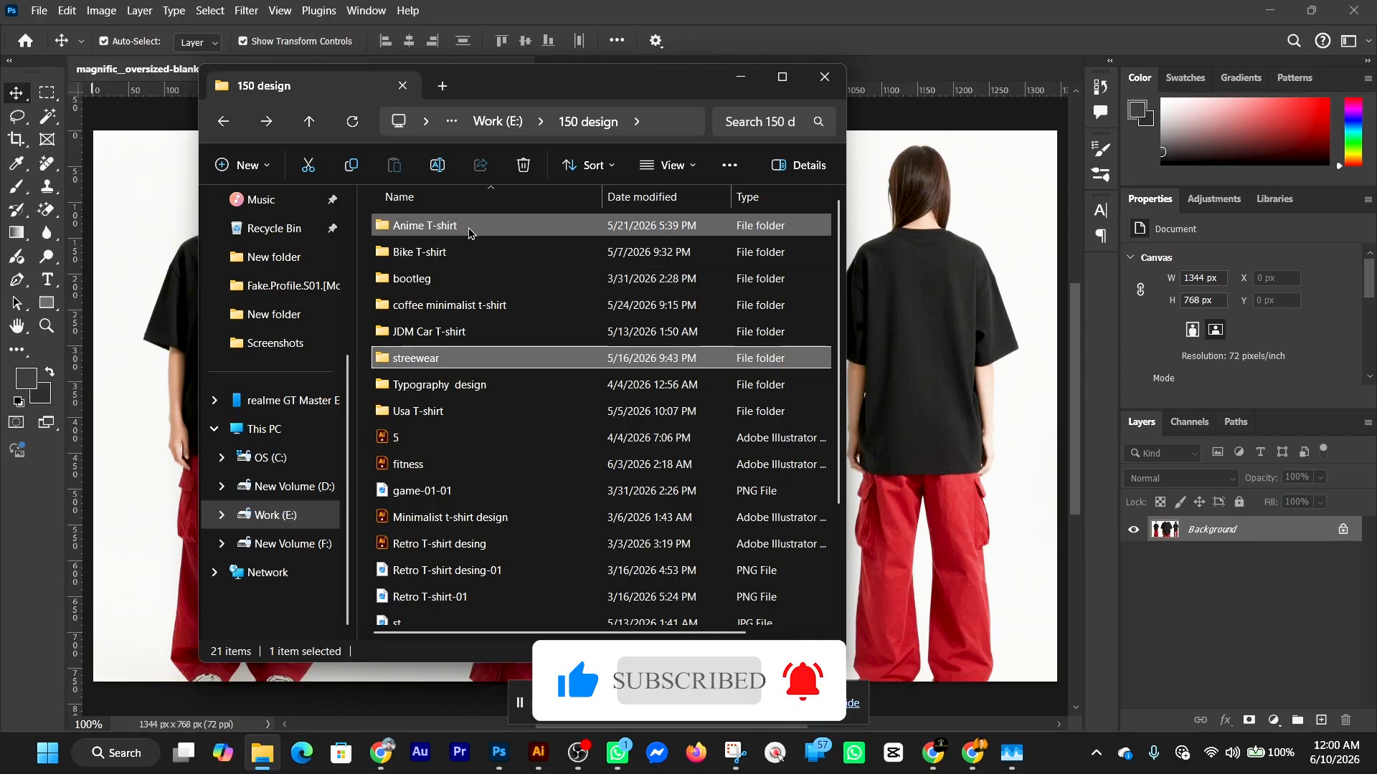
pyautogui.doubleClick(451, 333)
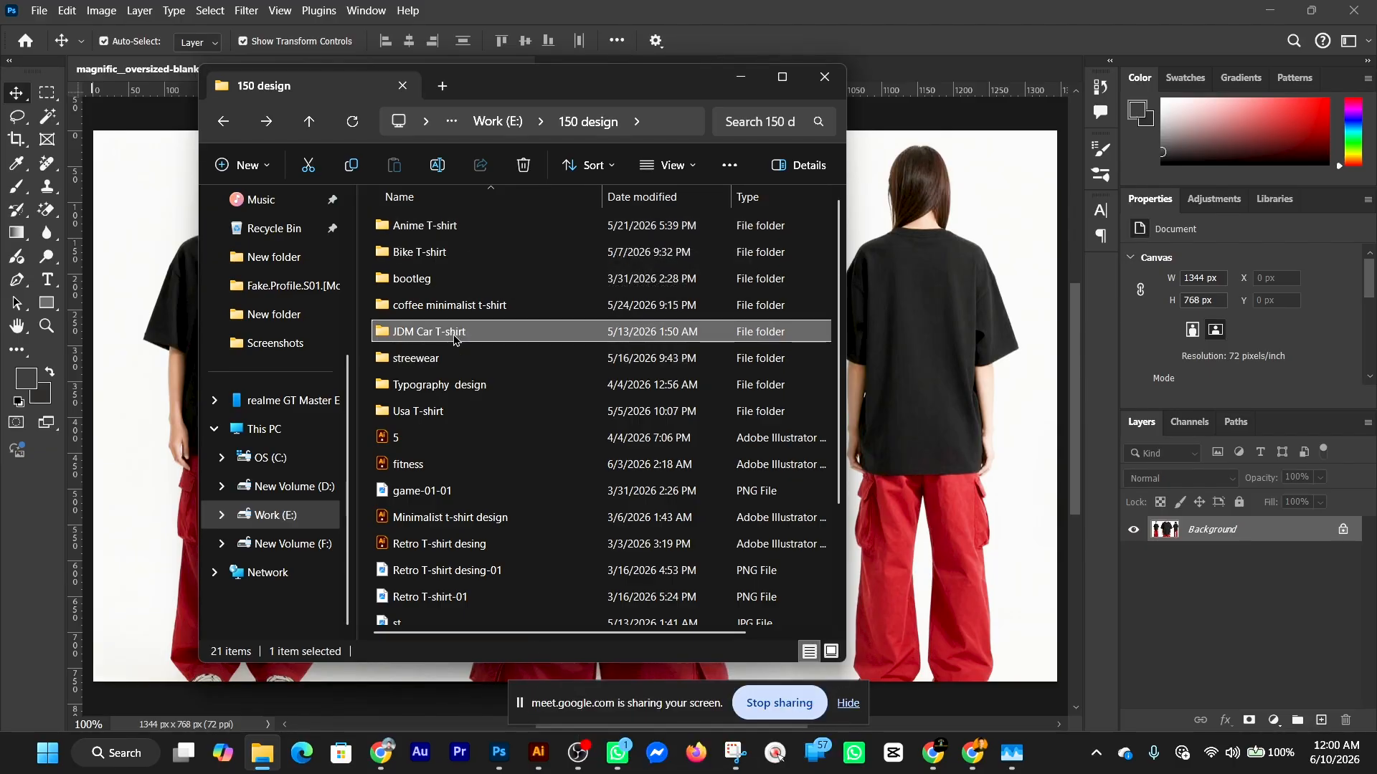
pyautogui.click(223, 121)
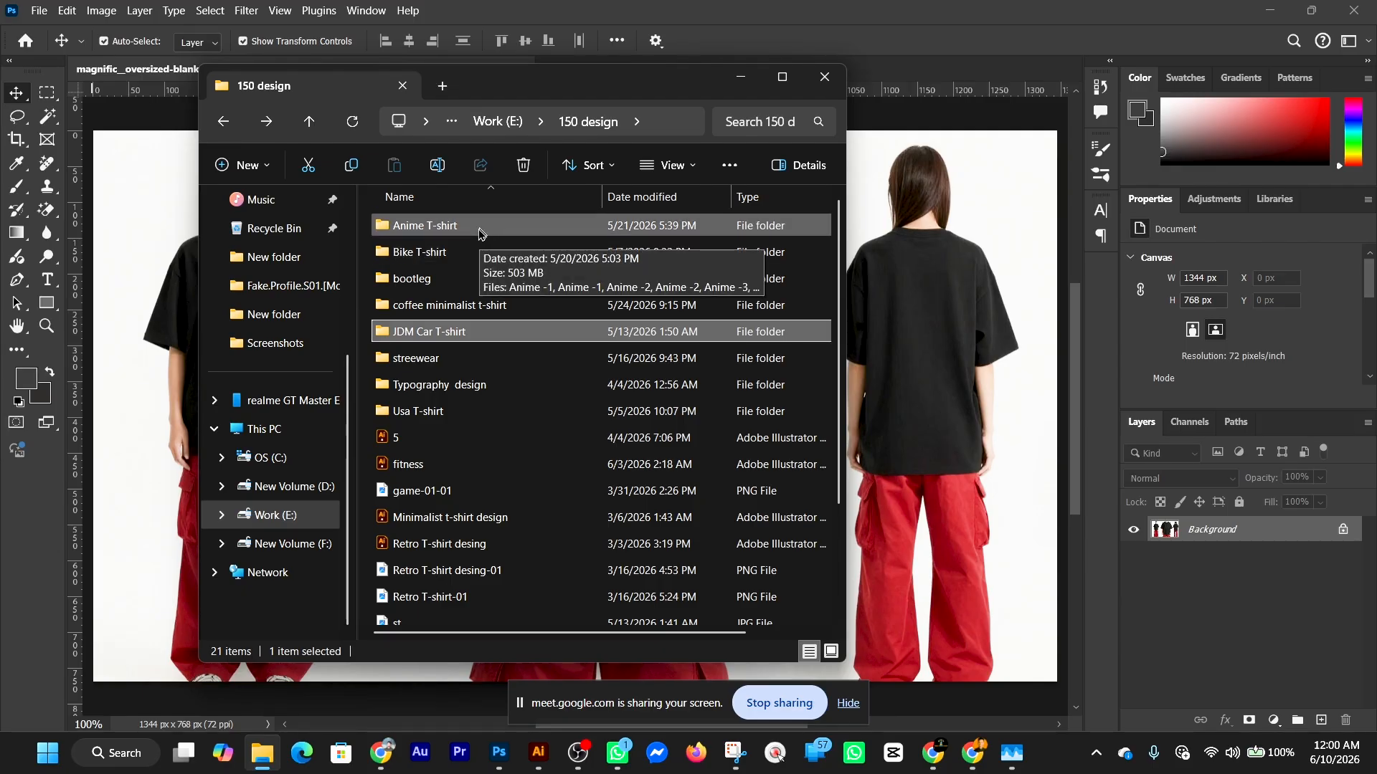
# Place the Anime -3 PNG from the Anime T-shirt folder into the mockup document in Photoshop.
pyautogui.doubleClick(476, 238)
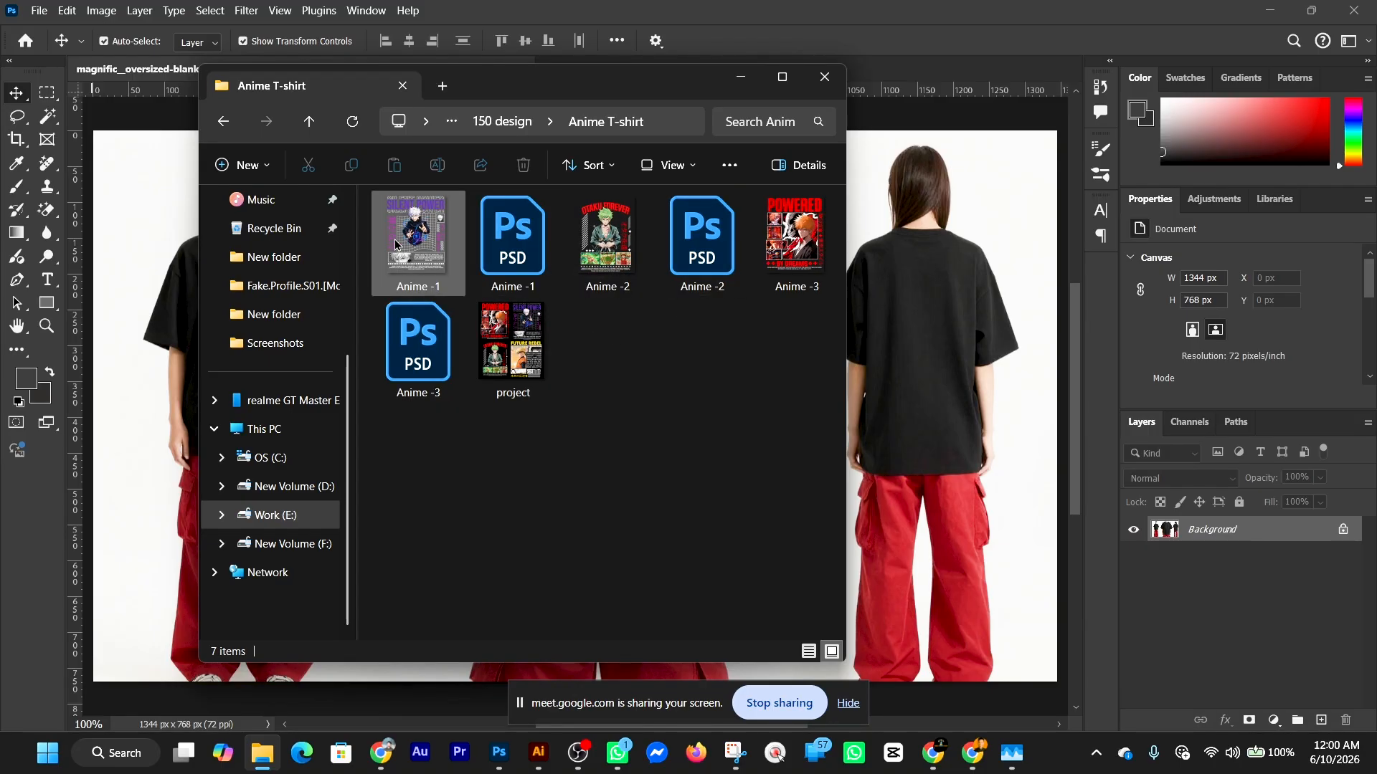
pyautogui.moveTo(396, 244)
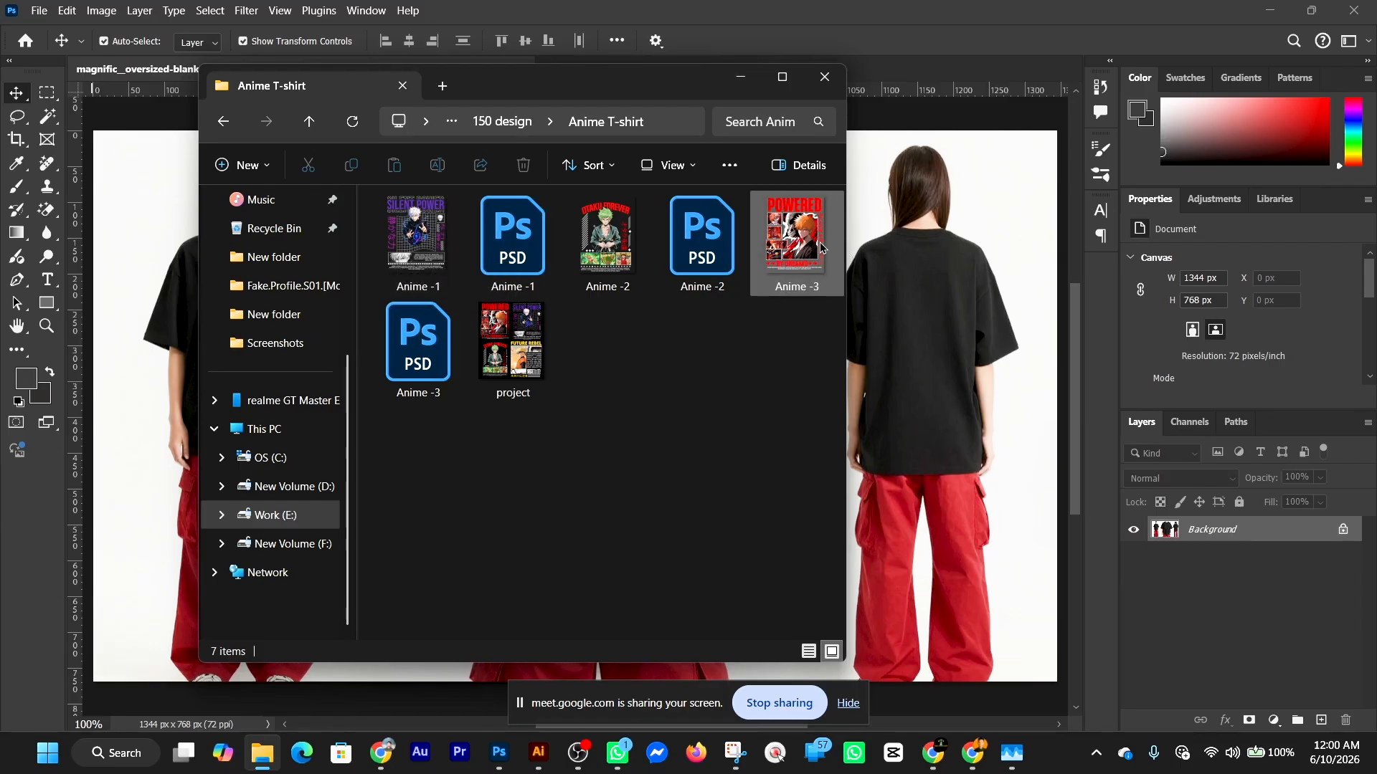
pyautogui.moveTo(817, 251)
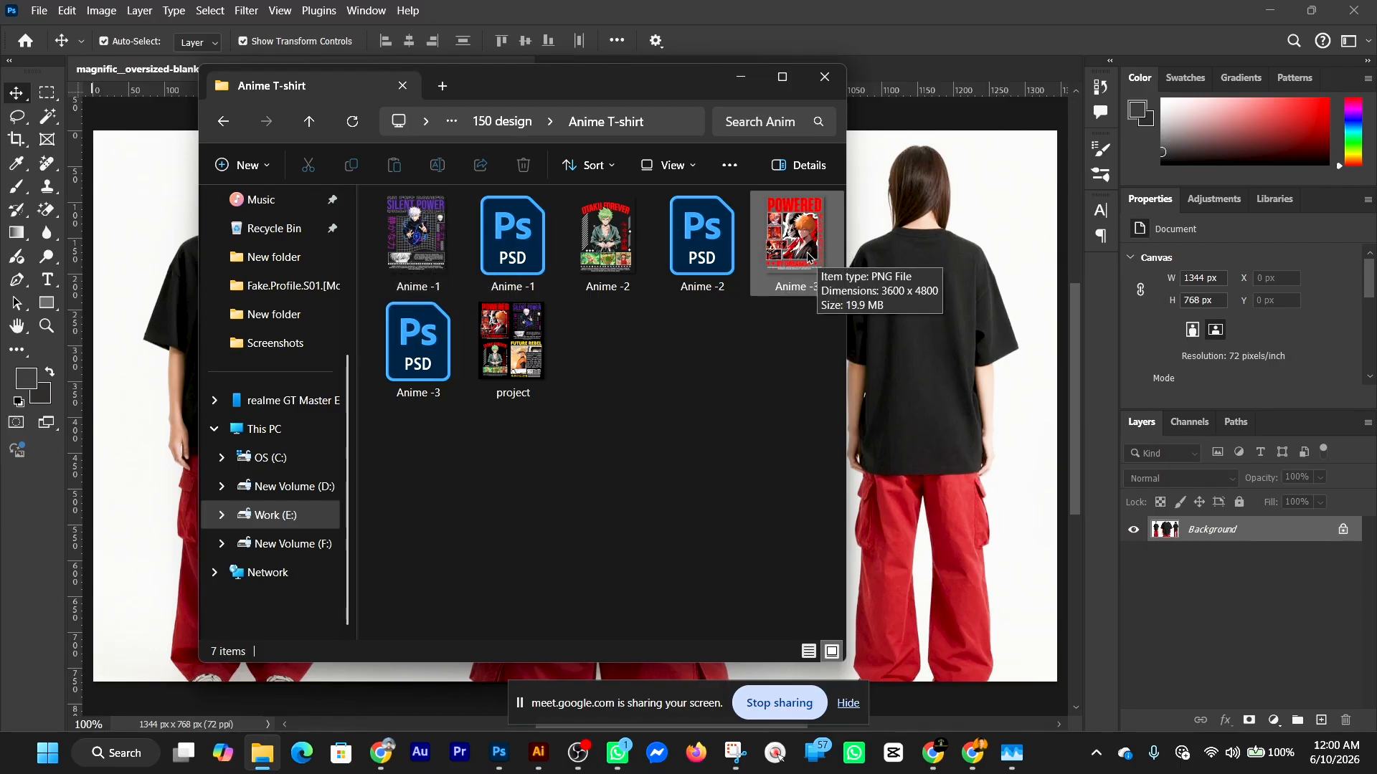
pyautogui.click(809, 257)
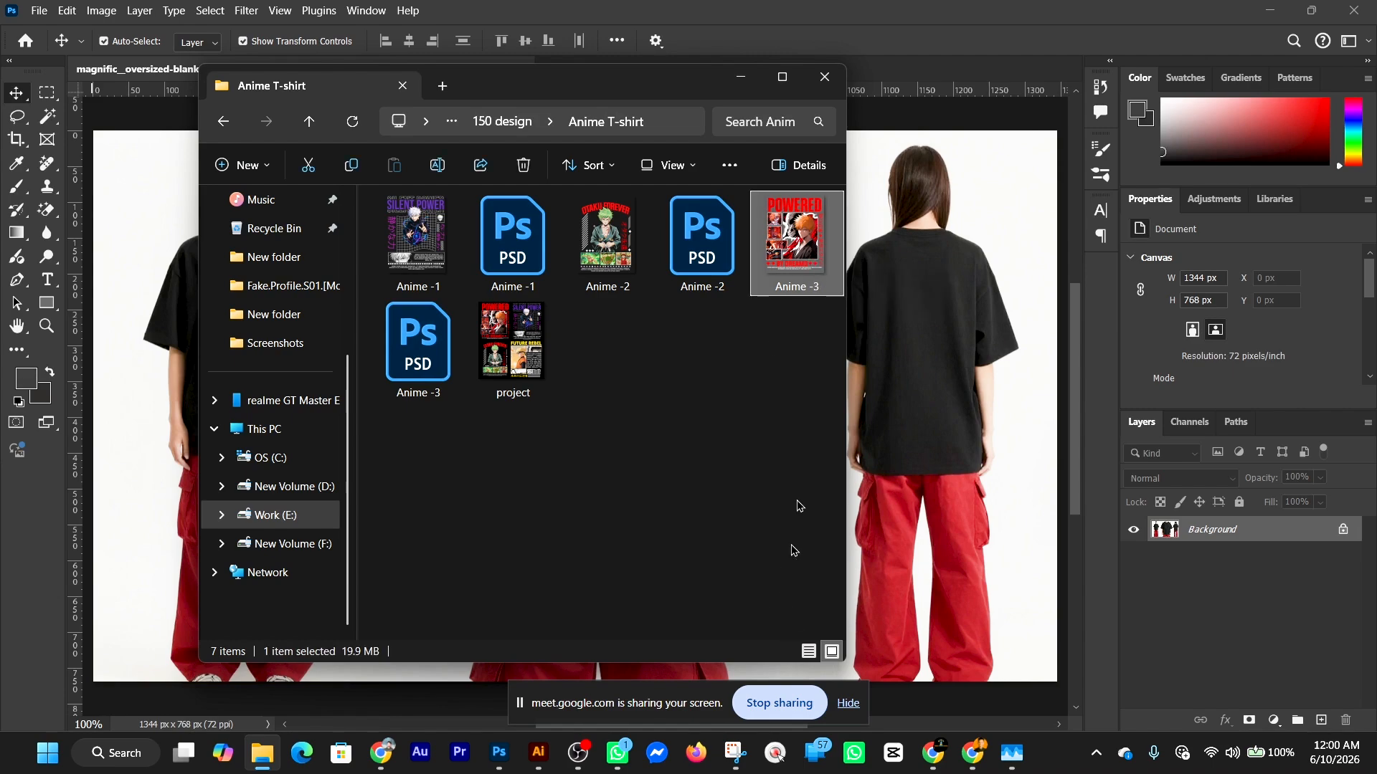
pyautogui.moveTo(789, 236); pyautogui.dragTo(909, 402)
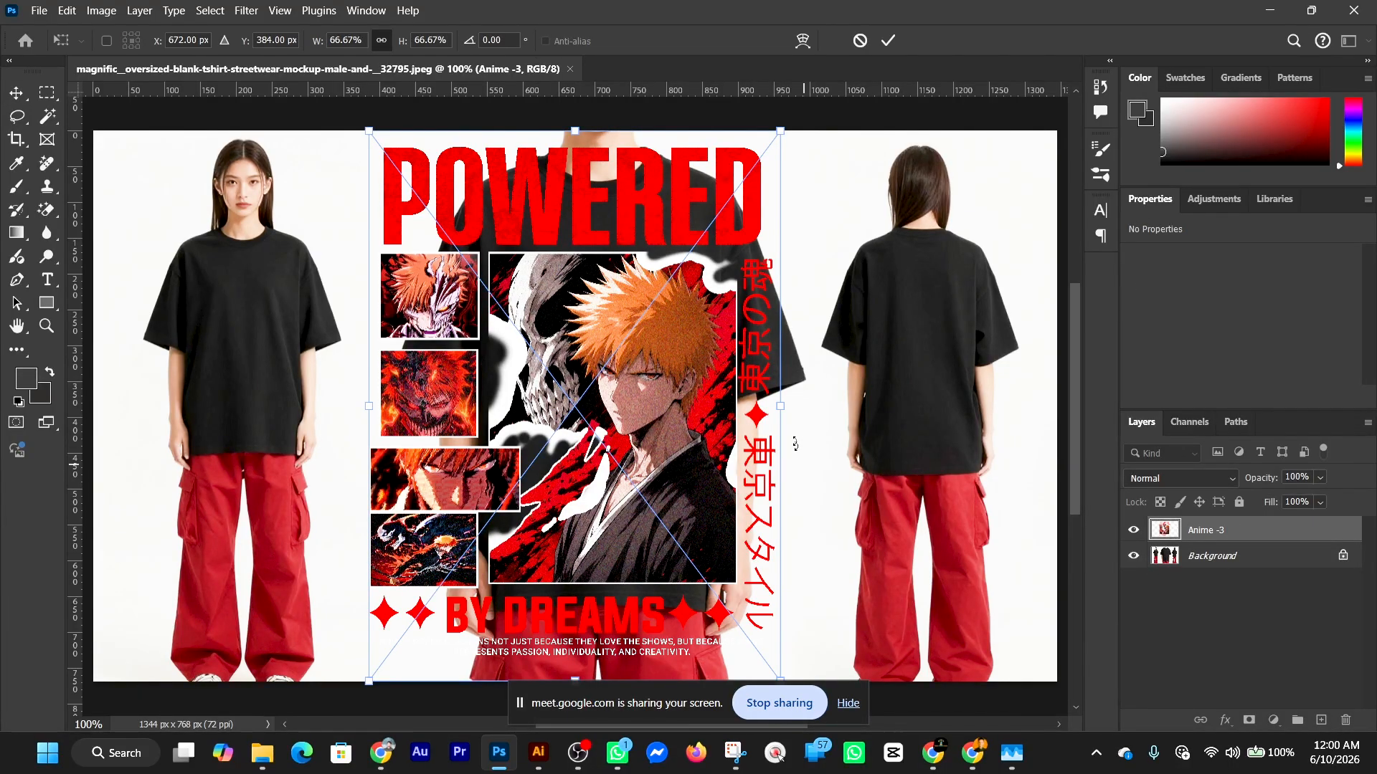
# Scale the Anime -3 design to about 28.7% and place it on the chest of the middle T-shirt.
pyautogui.moveTo(781, 410); pyautogui.dragTo(624, 378)
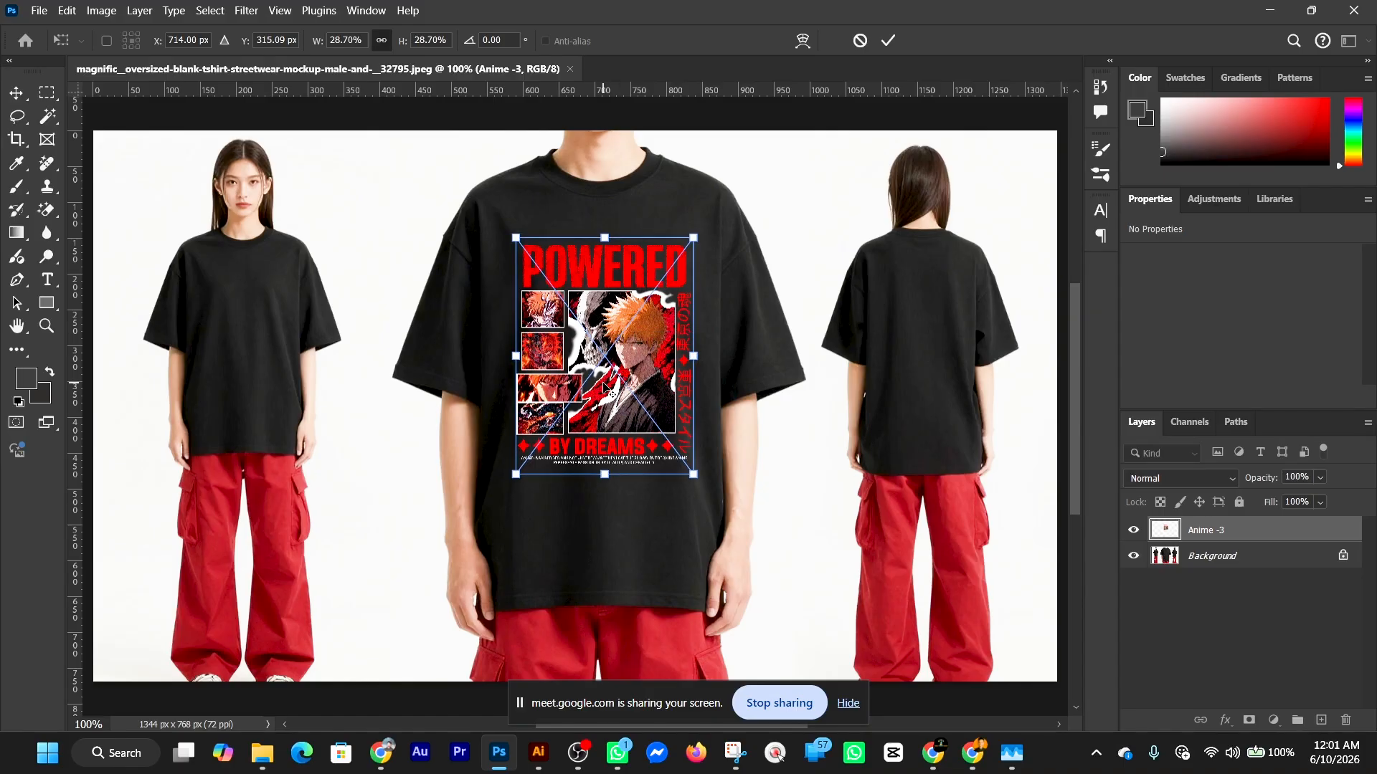
pyautogui.scroll(1, 605, 389)
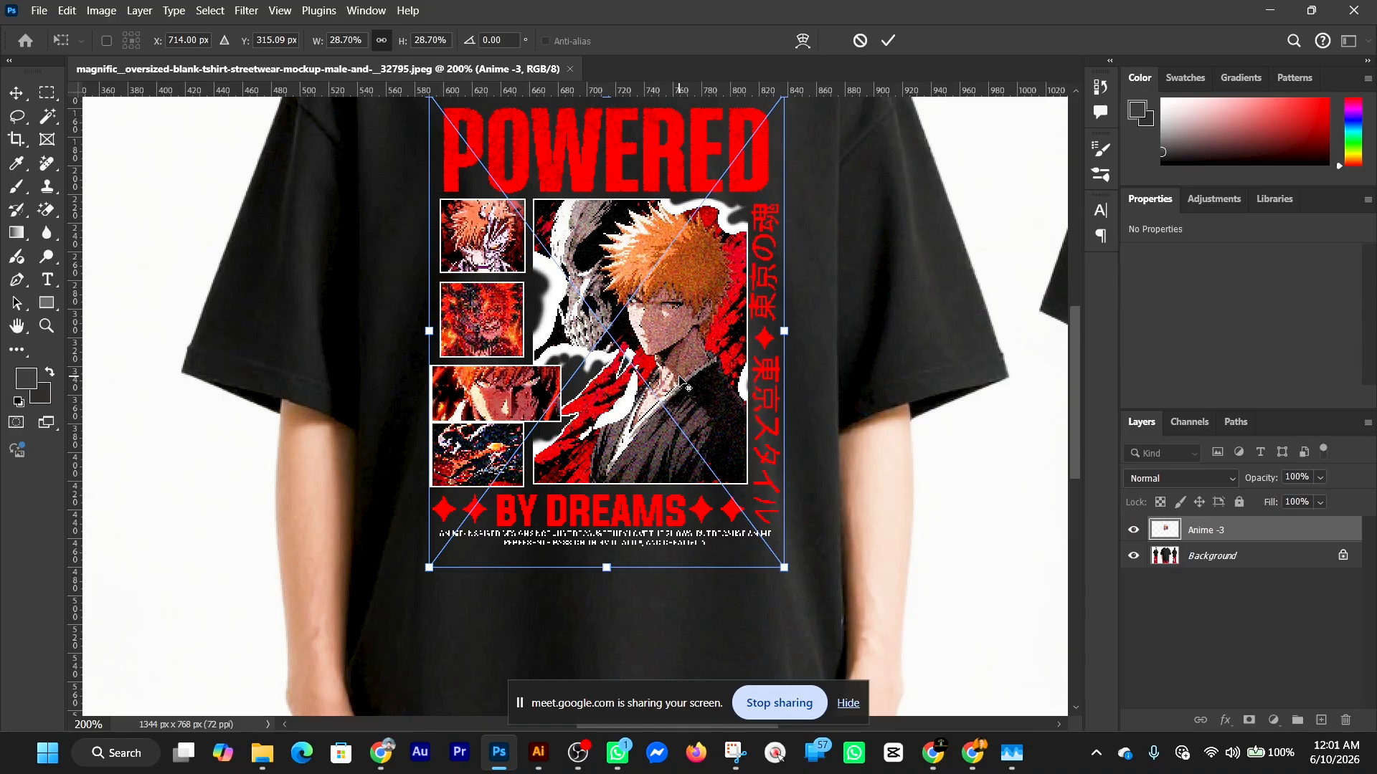
pyautogui.click(889, 41)
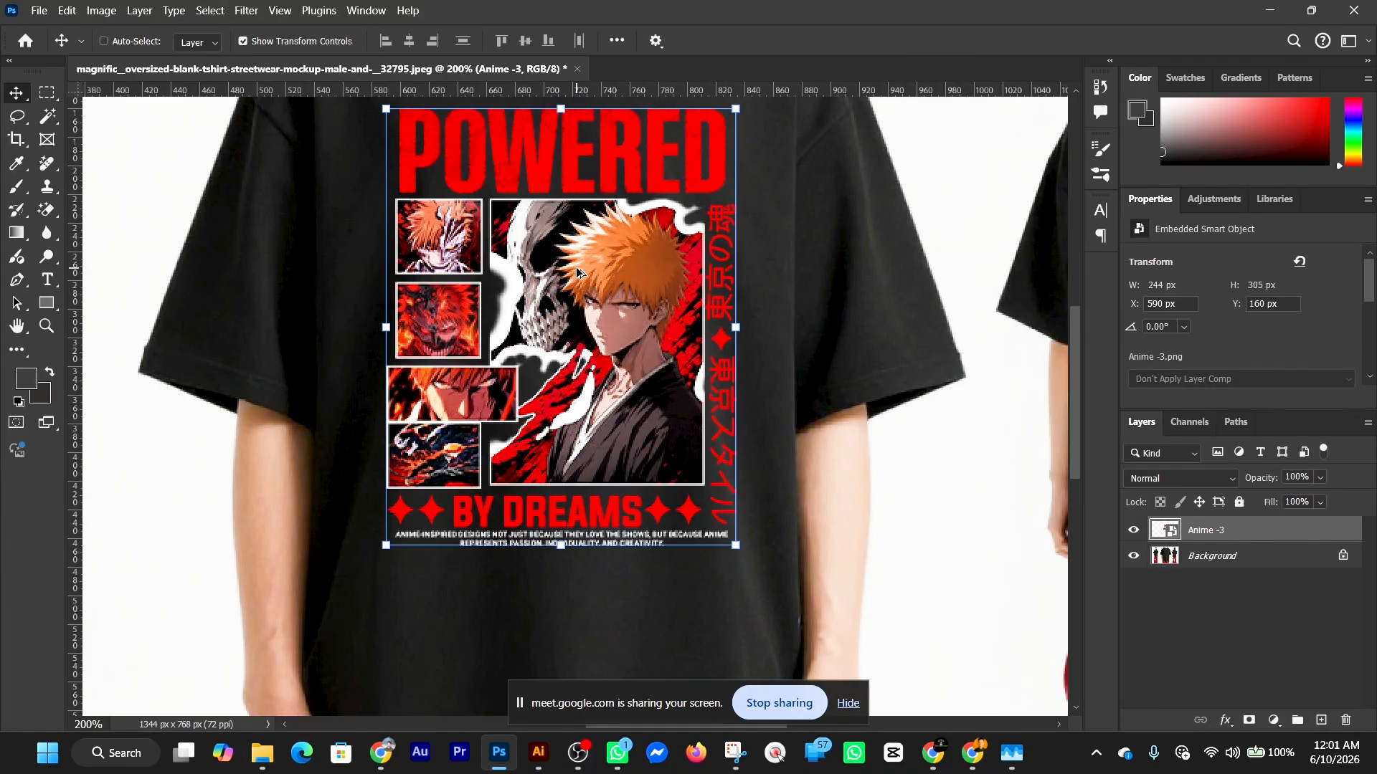
# Check the design's placement on the middle T-shirt and nudge it slightly left to X 589 px.
pyautogui.scroll(-1, 576, 268)
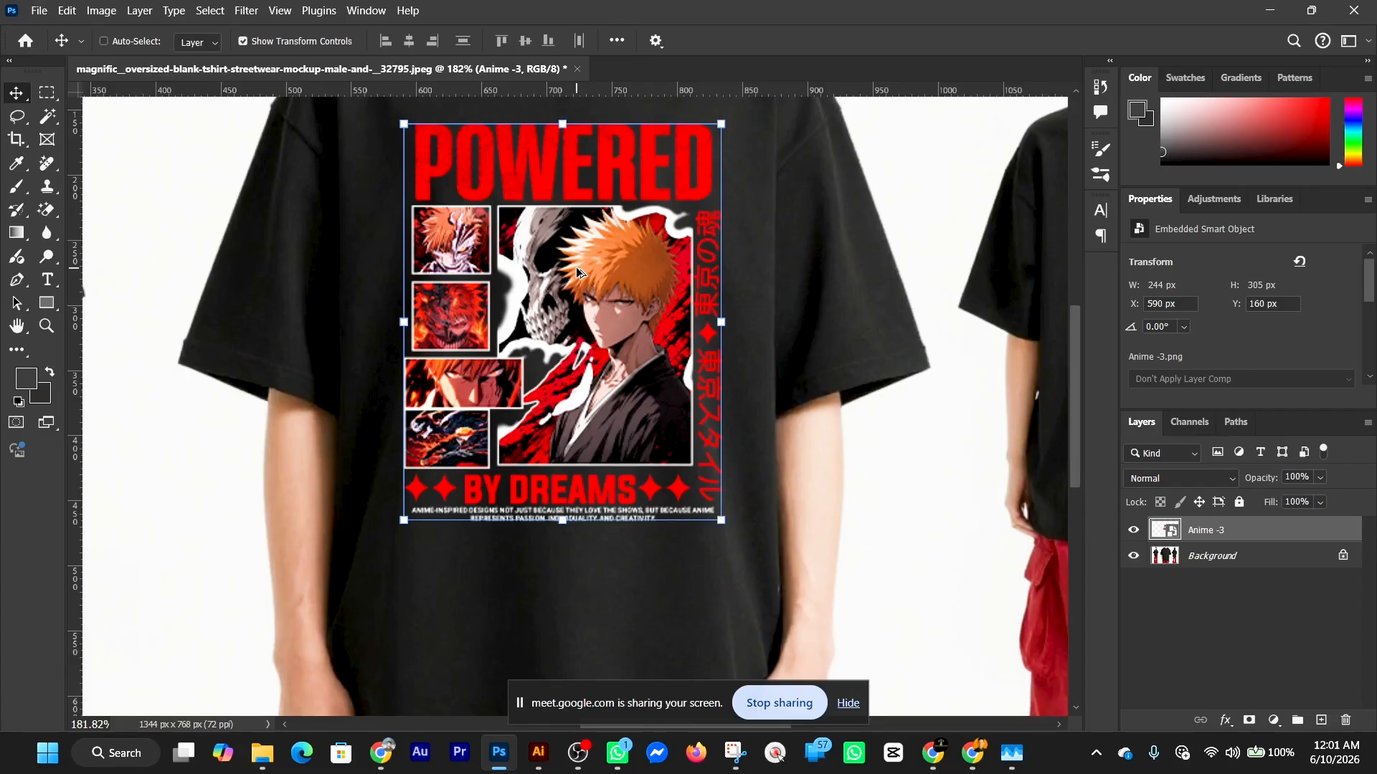
pyautogui.scroll(-1, 576, 268)
pyautogui.scroll(2, 576, 264)
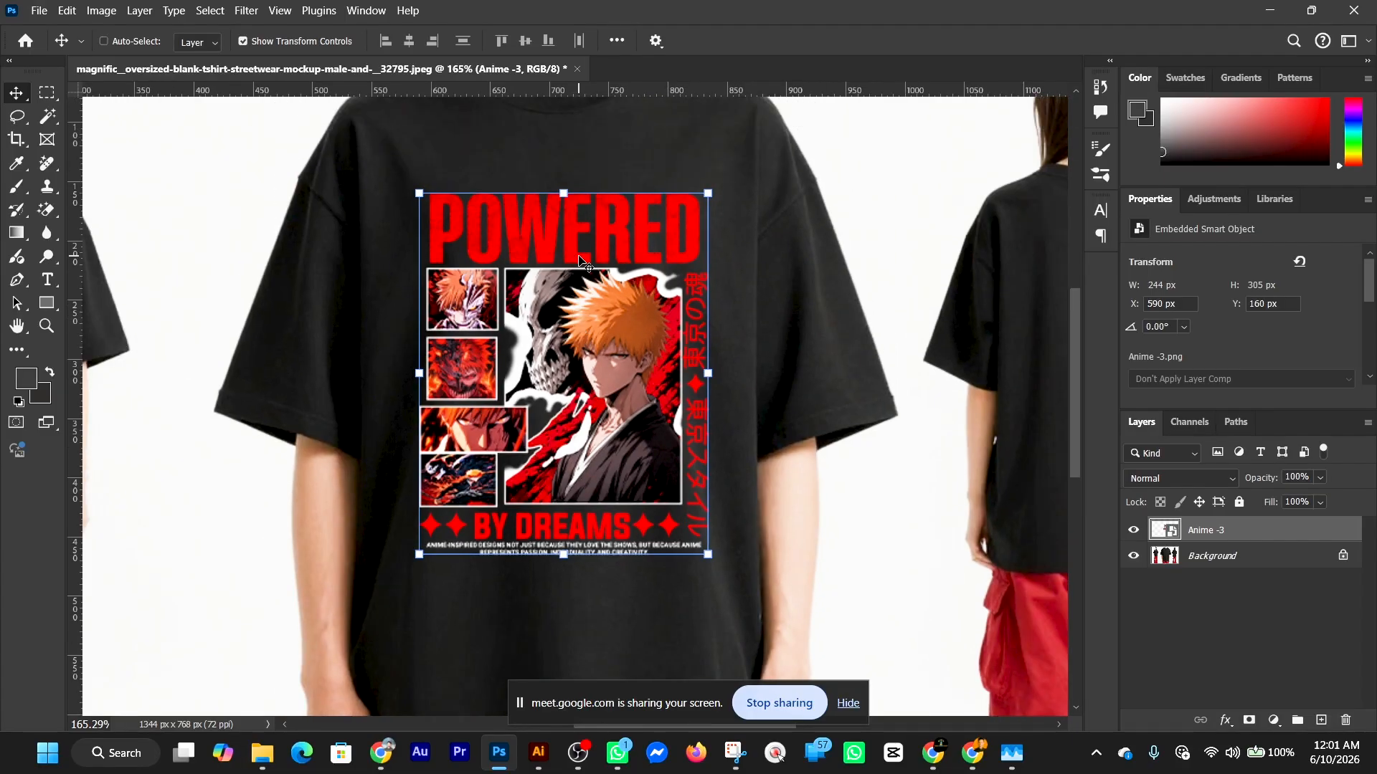
pyautogui.hscroll(-1, 579, 260)
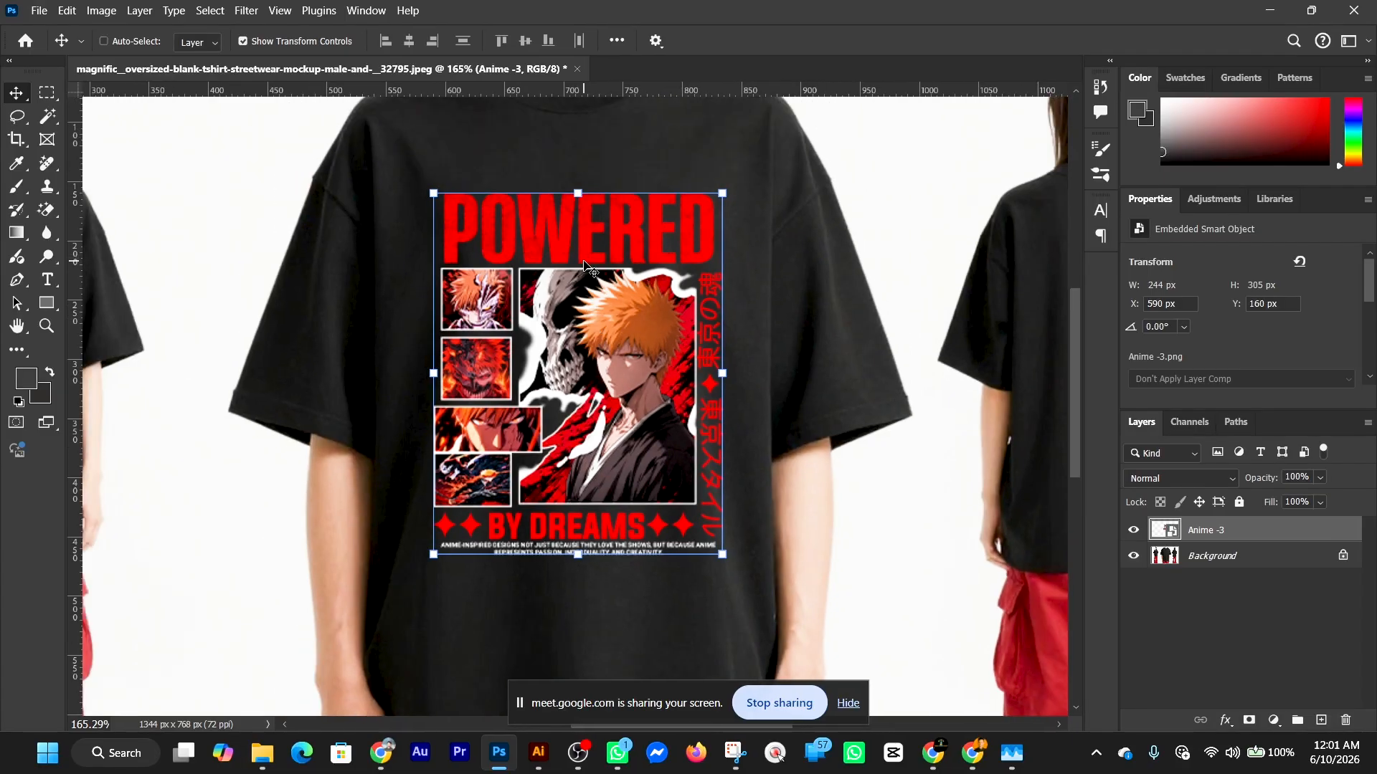
pyautogui.scroll(-2, 584, 265)
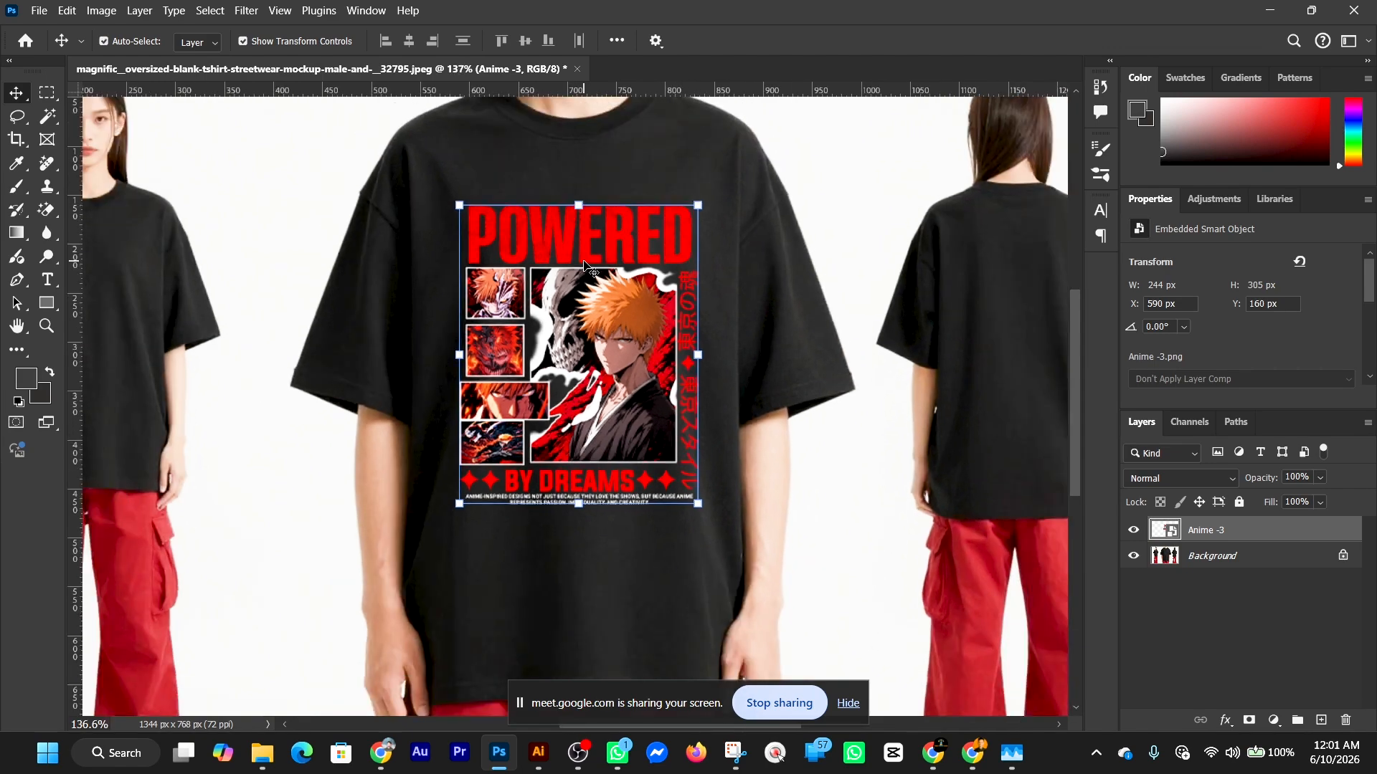
pyautogui.scroll(1, 608, 271)
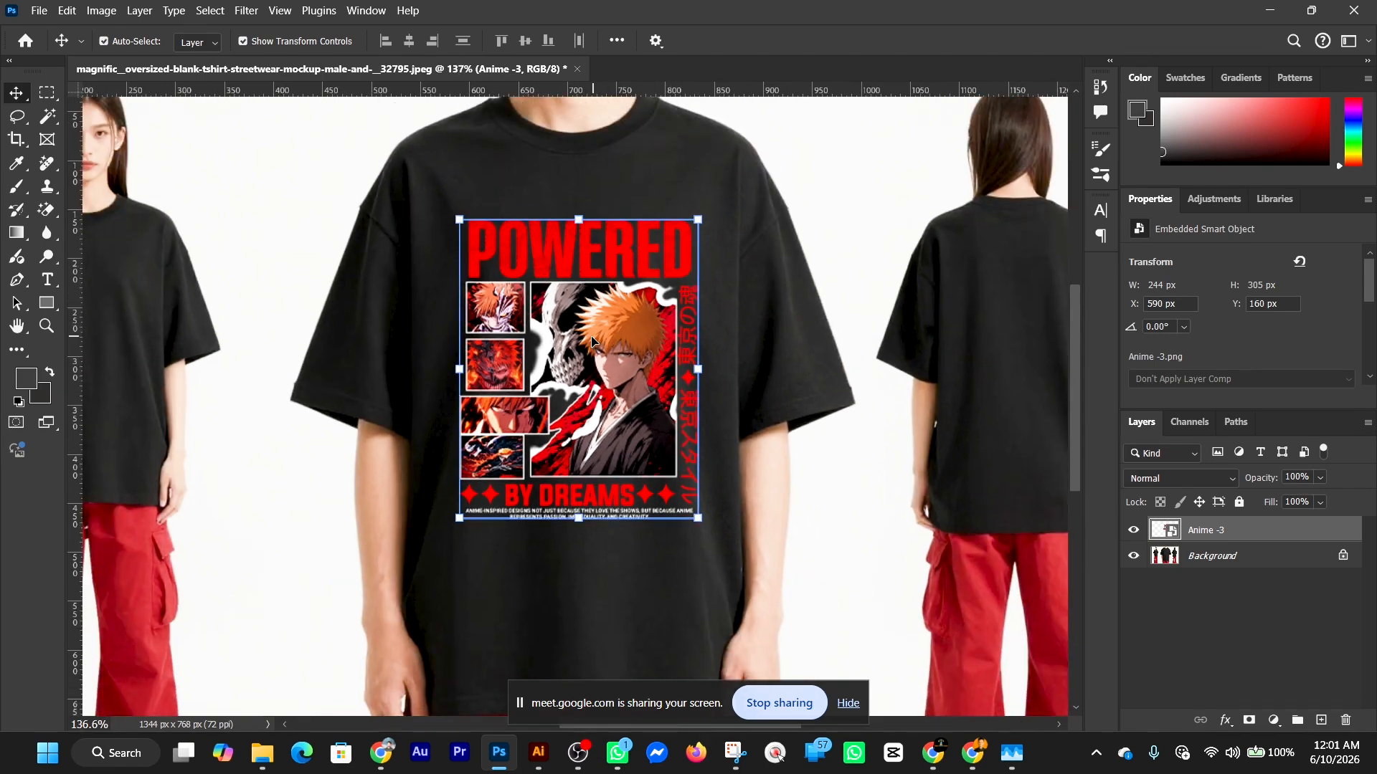
pyautogui.moveTo(587, 356); pyautogui.dragTo(587, 350)
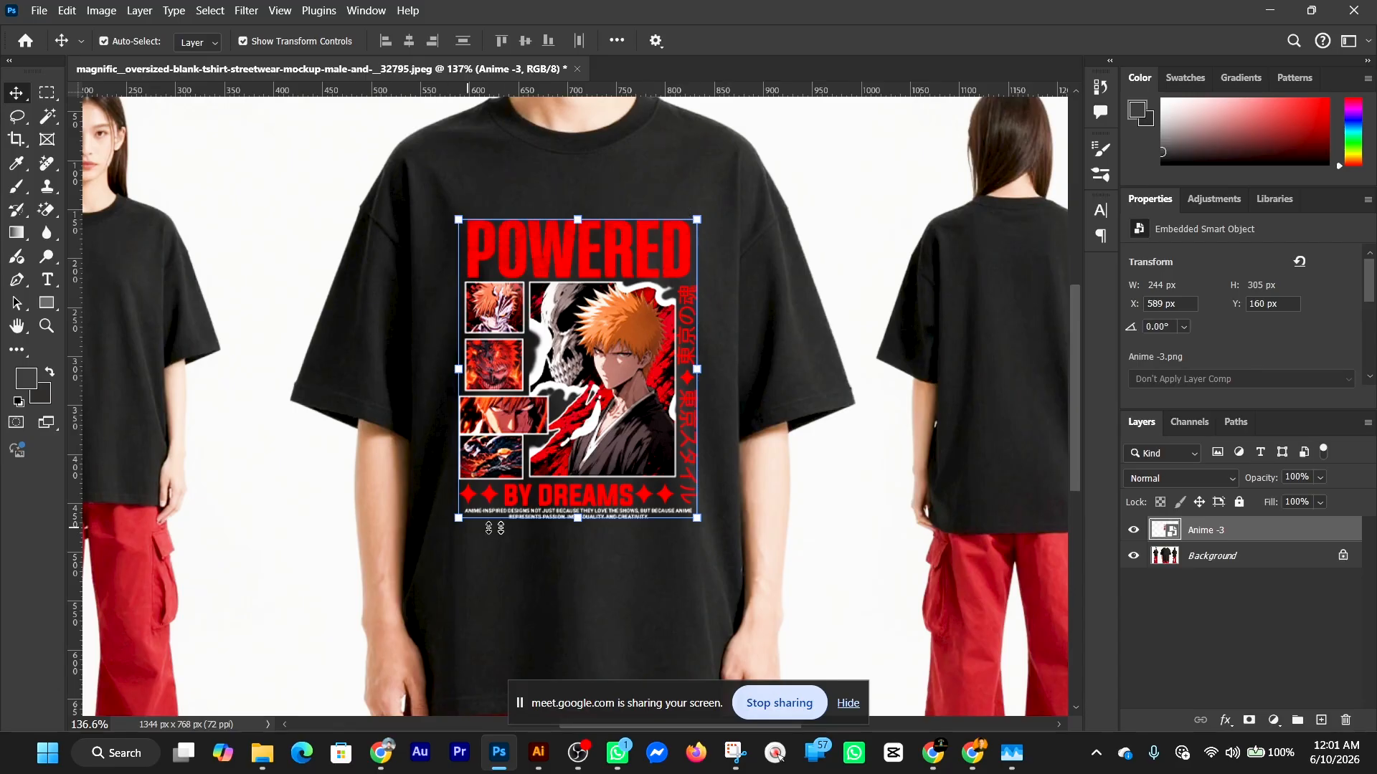
# Lower the Anime -3 design on the middle T-shirt to a centre Y position of about 334 px.
pyautogui.moveTo(533, 528); pyautogui.dragTo(660, 530)
pyautogui.hotkey('ctrl', 'z')
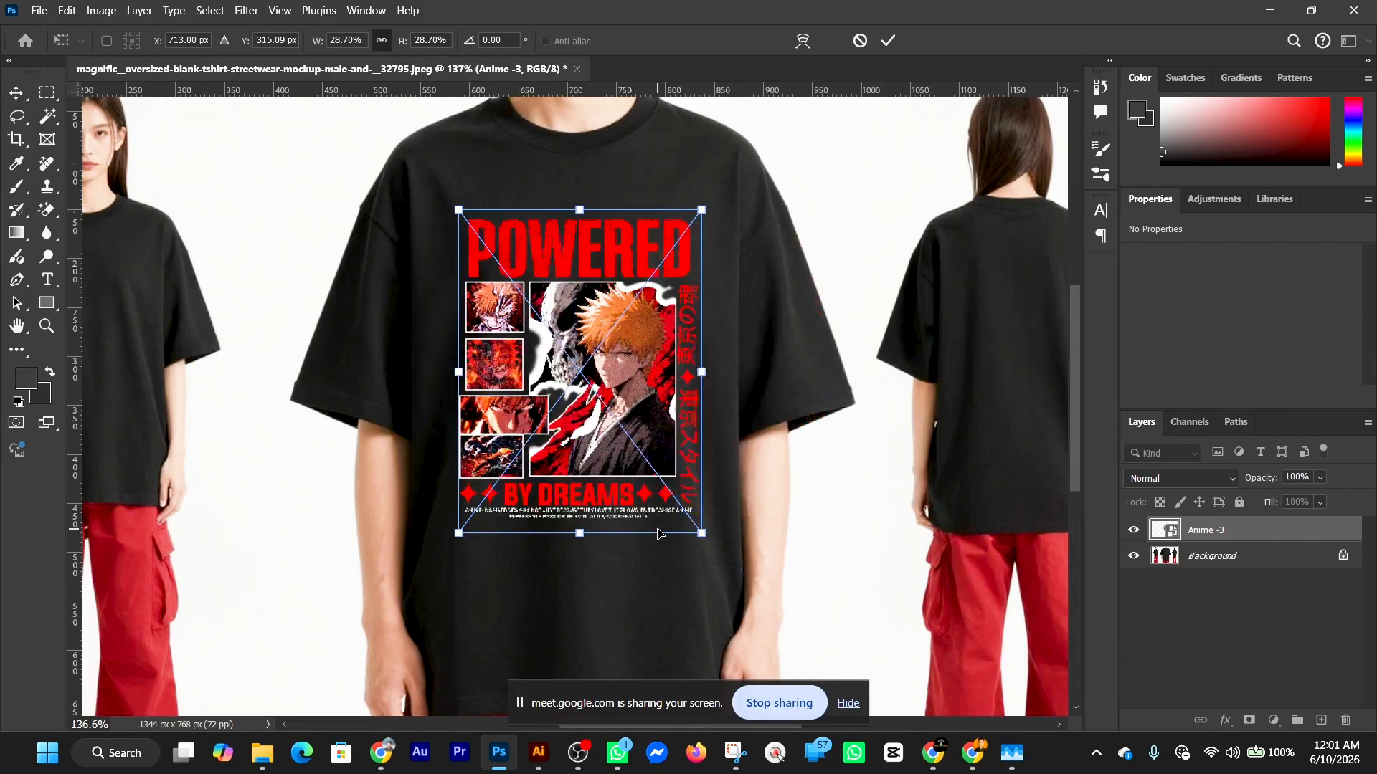
pyautogui.moveTo(581, 343); pyautogui.dragTo(584, 357)
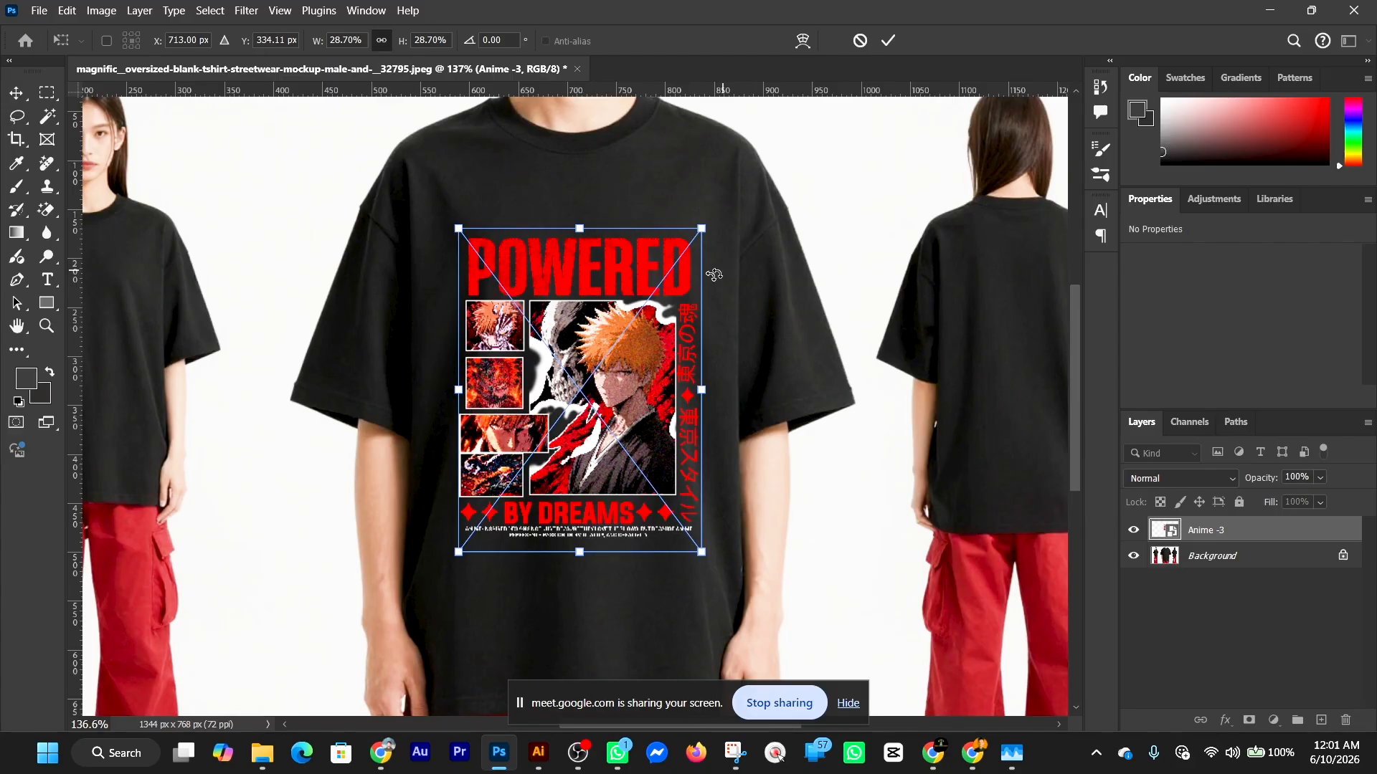
pyautogui.click(893, 42)
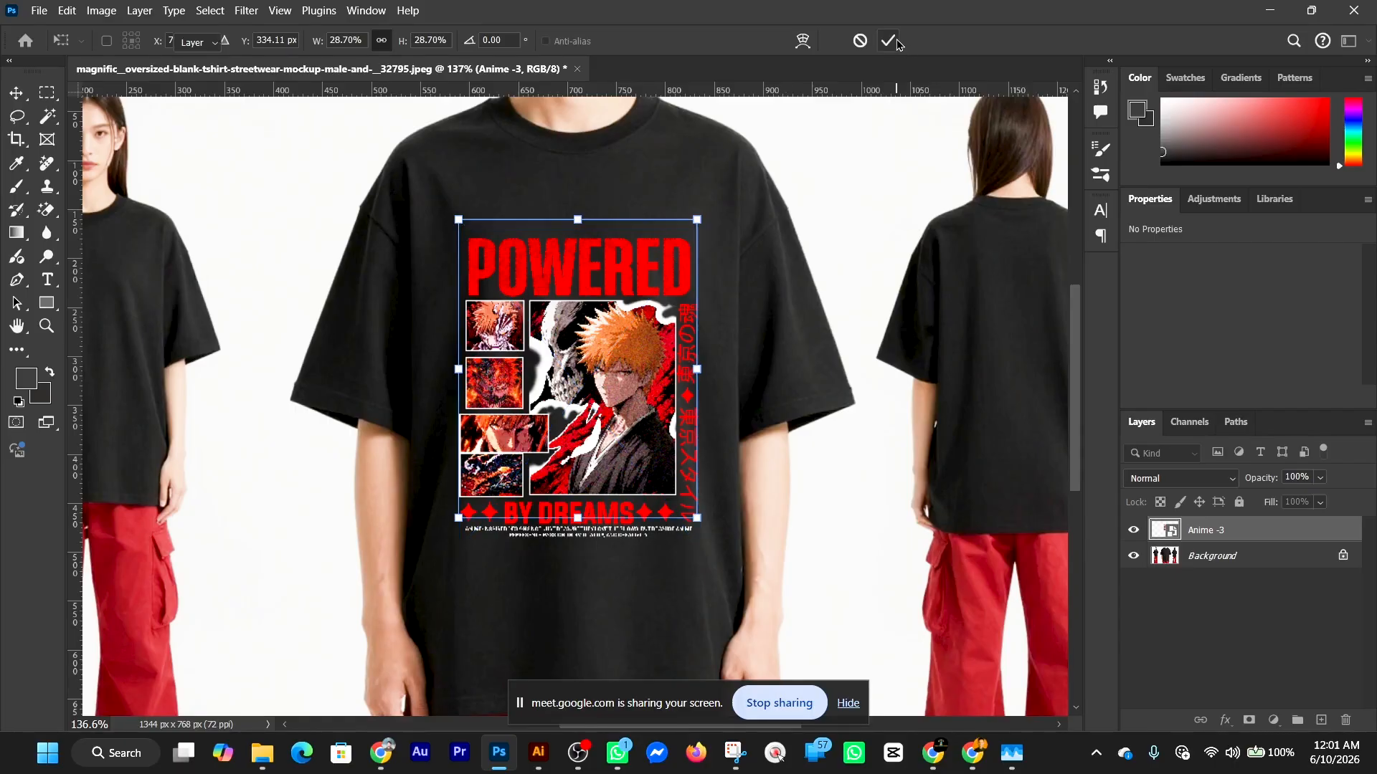
# Convert the Anime -3 layer to a Smart Object.
pyautogui.rightClick(1241, 532)
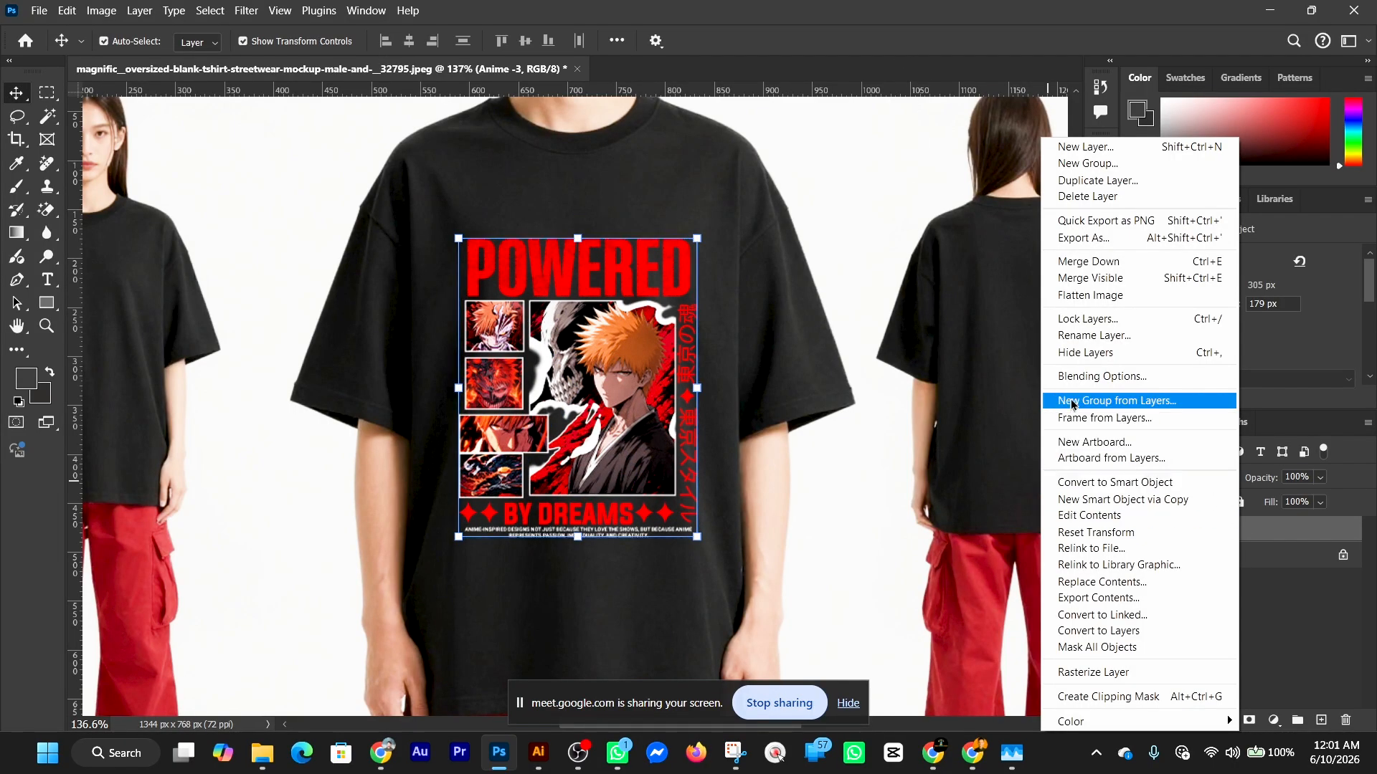
pyautogui.click(1134, 483)
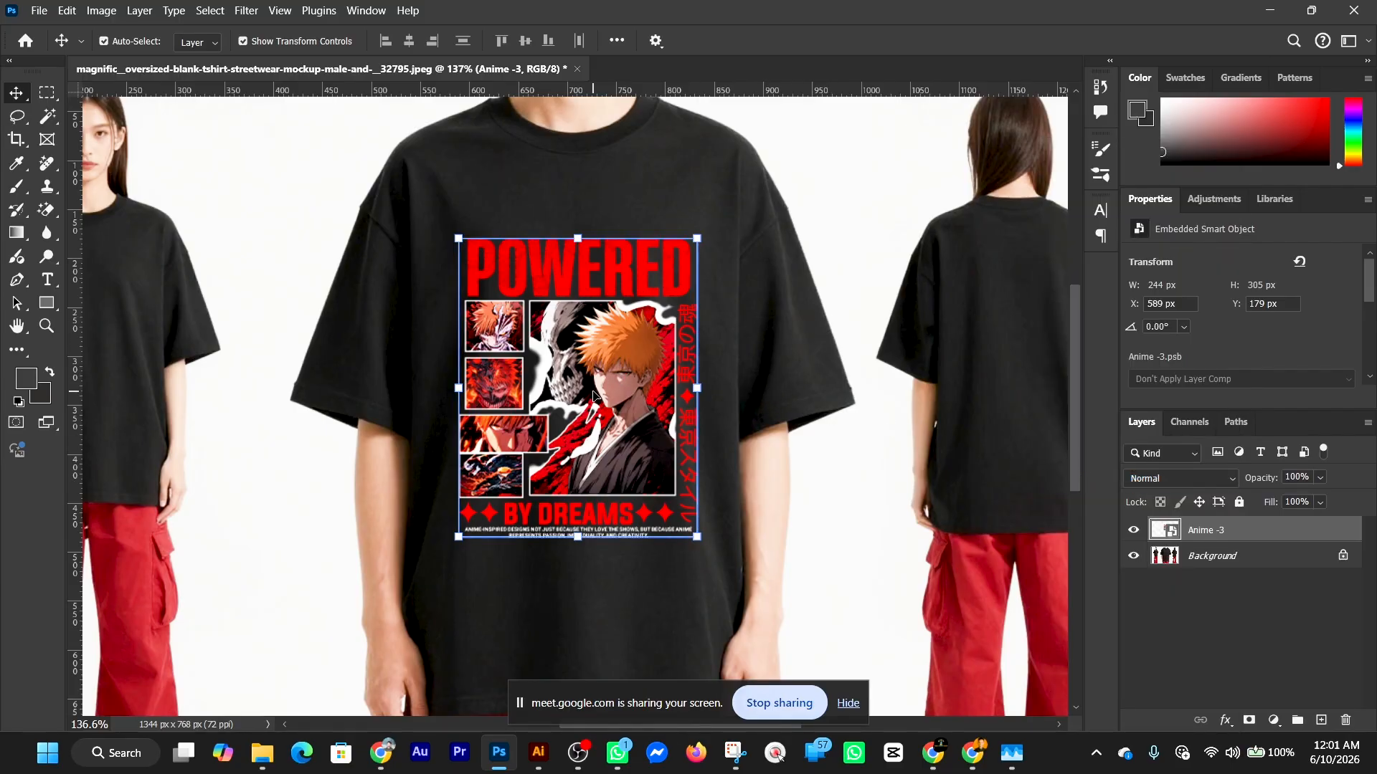
pyautogui.press('ctrl')
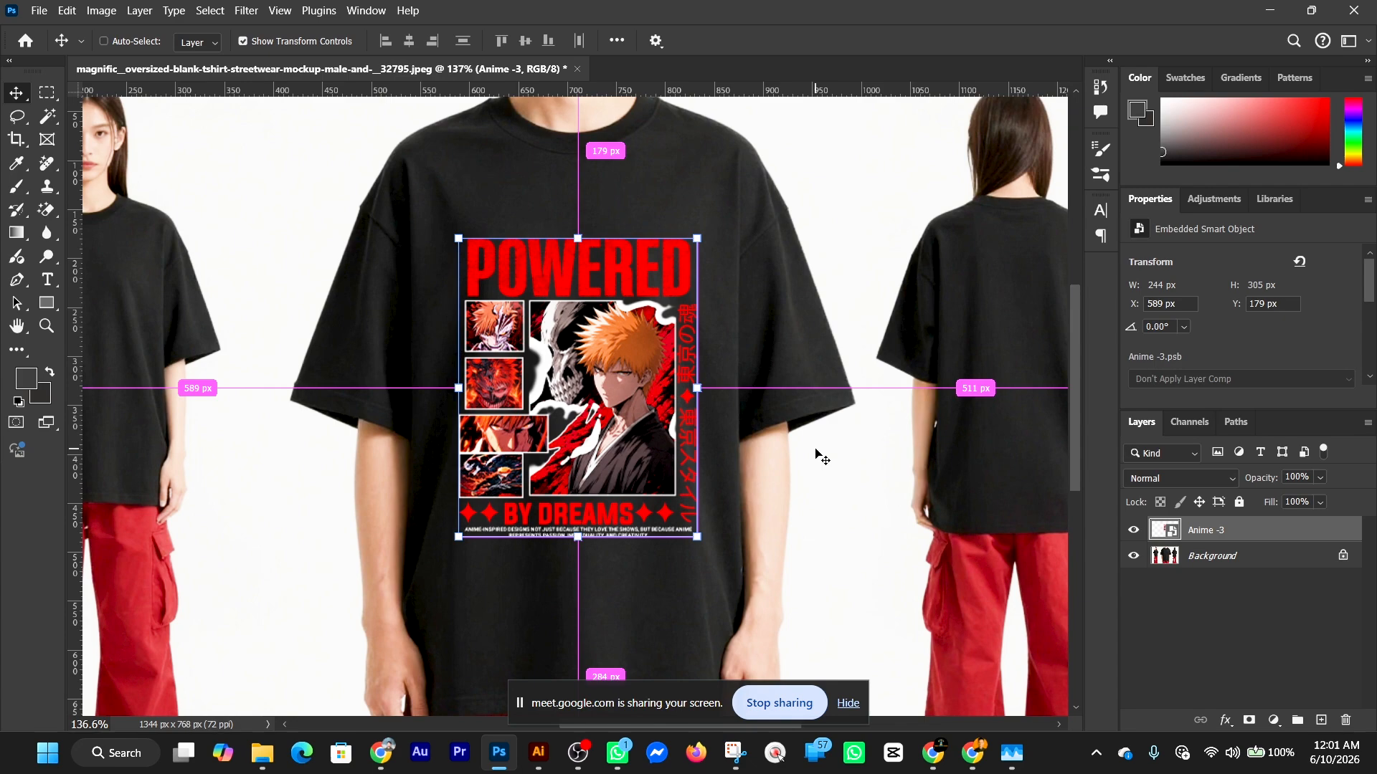
# Use a Perspective transform on the Anime -3 design, pulling both lower corners up to about 95.7% height.
pyautogui.hotkey('ctrl', 't')
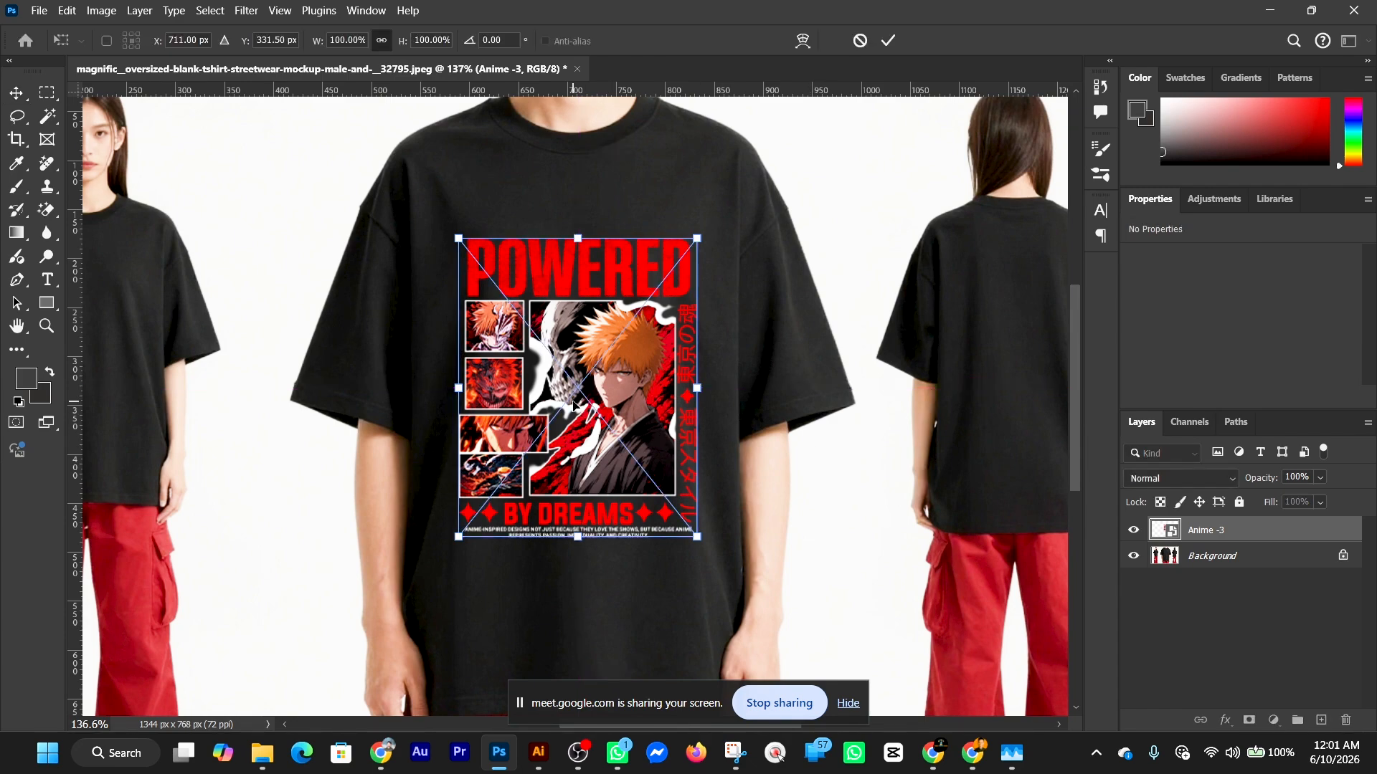
pyautogui.rightClick(575, 406)
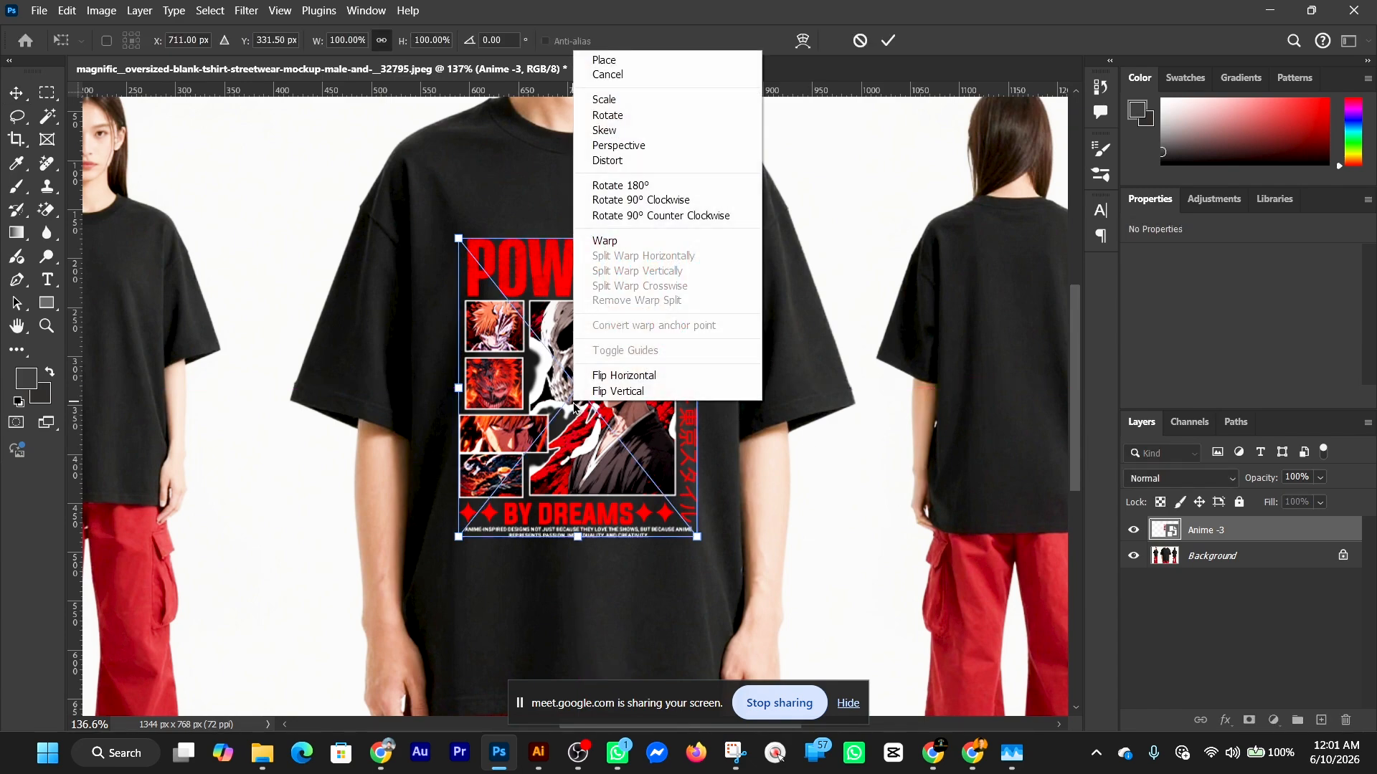
pyautogui.click(647, 145)
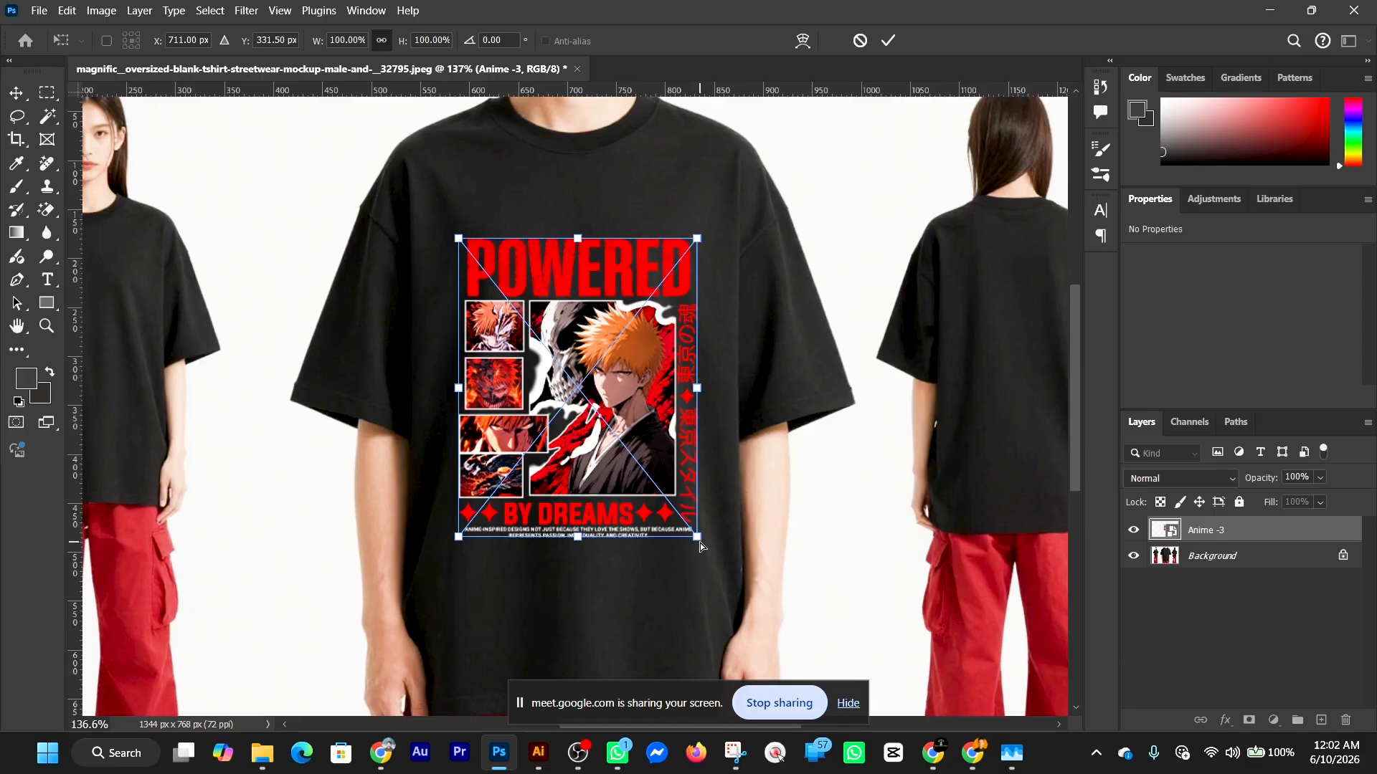
pyautogui.moveTo(700, 543); pyautogui.dragTo(700, 539)
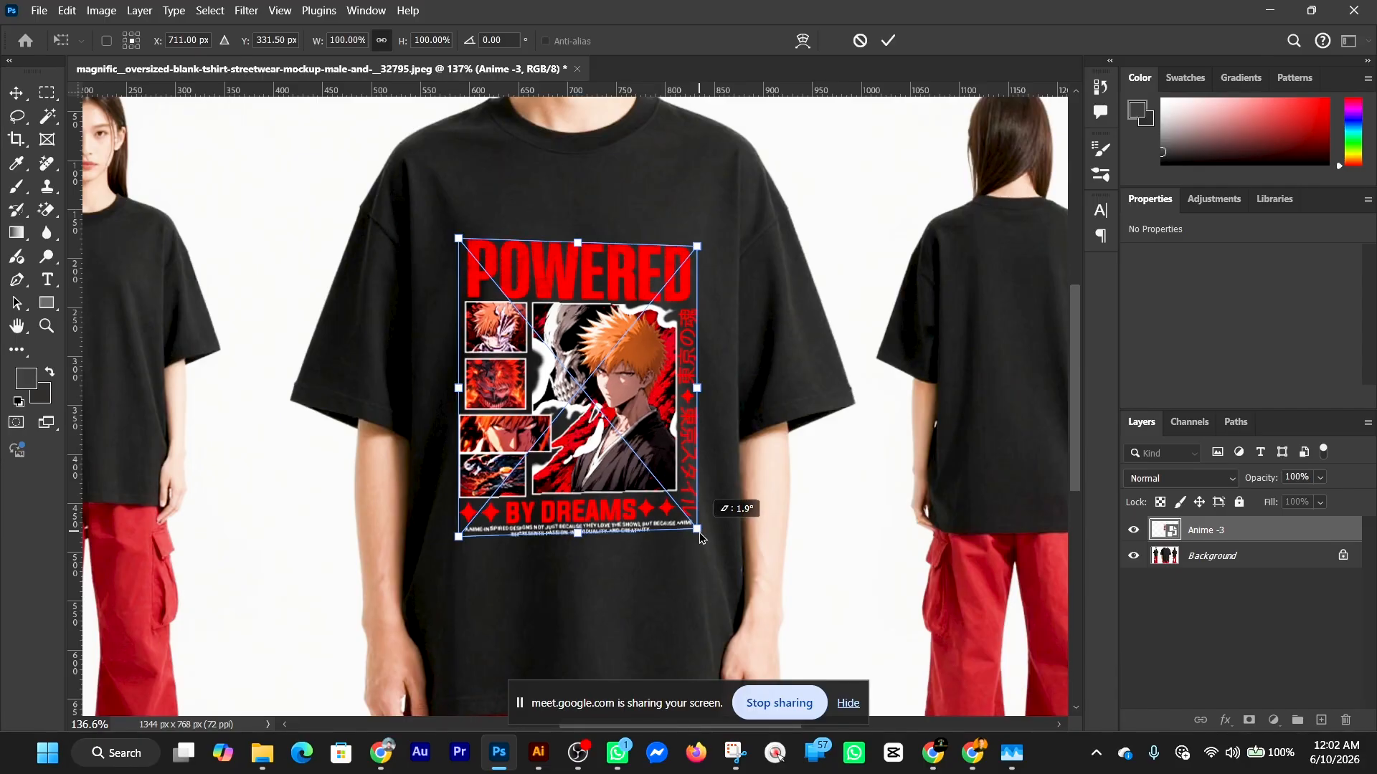
pyautogui.moveTo(459, 540); pyautogui.dragTo(459, 532)
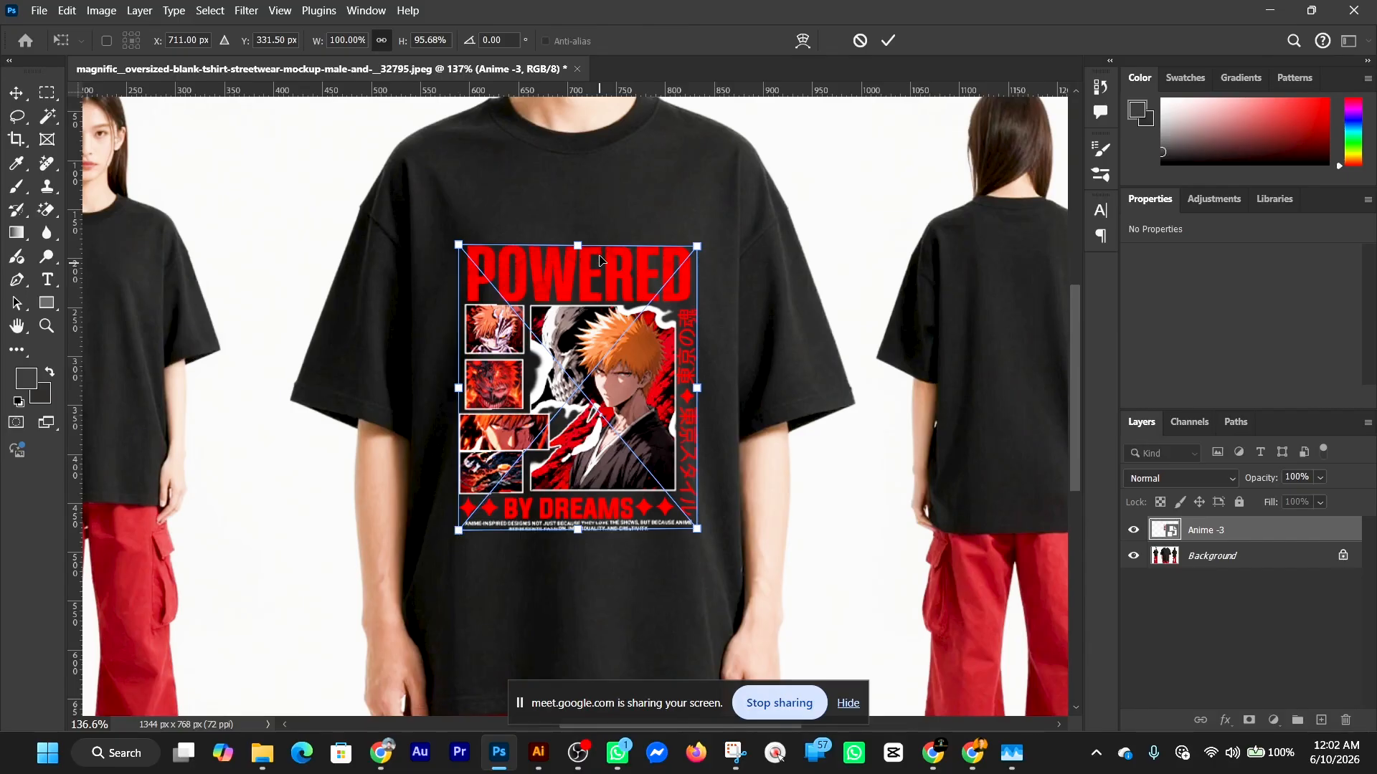
# Distort the Anime -3 design by raising its lower-right corner and slightly lowering its upper-left corner, and apply the transform.
pyautogui.rightClick(591, 363)
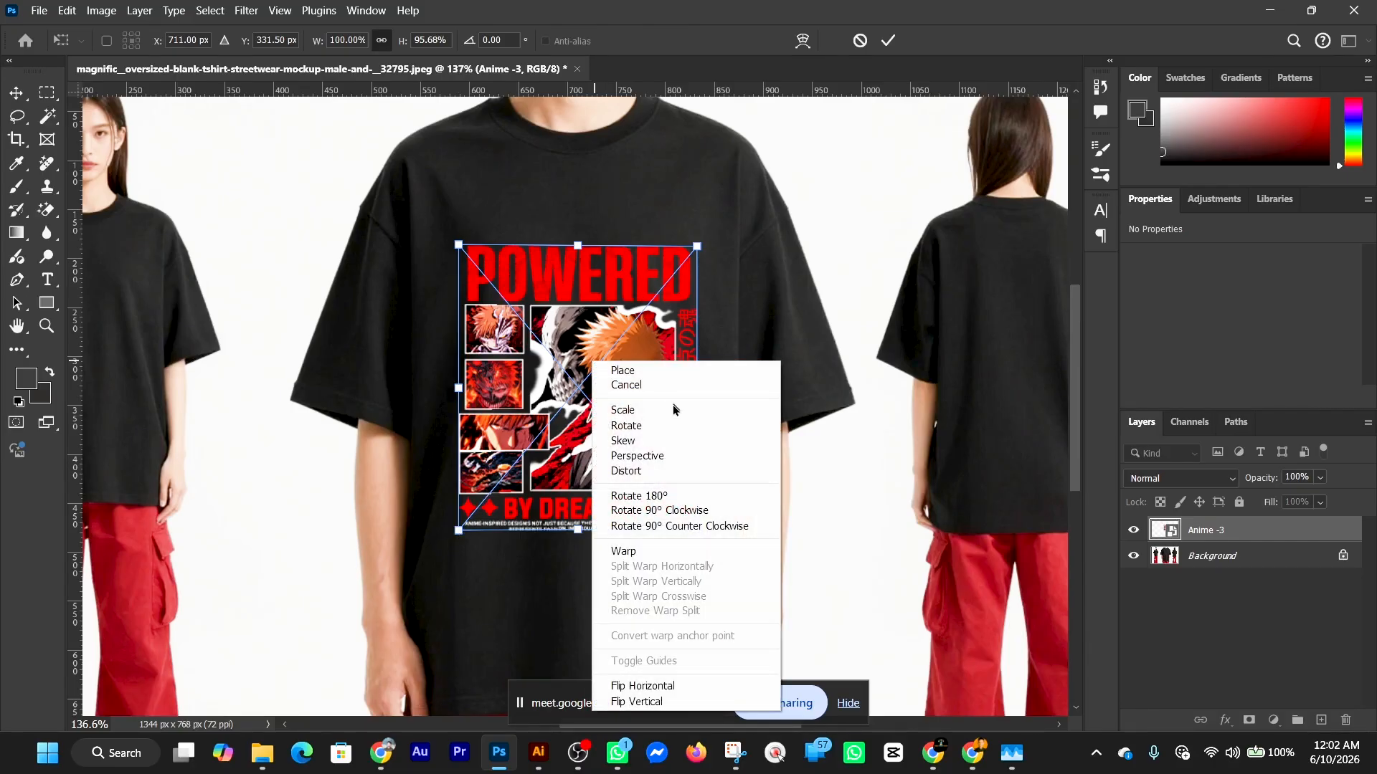
pyautogui.click(685, 469)
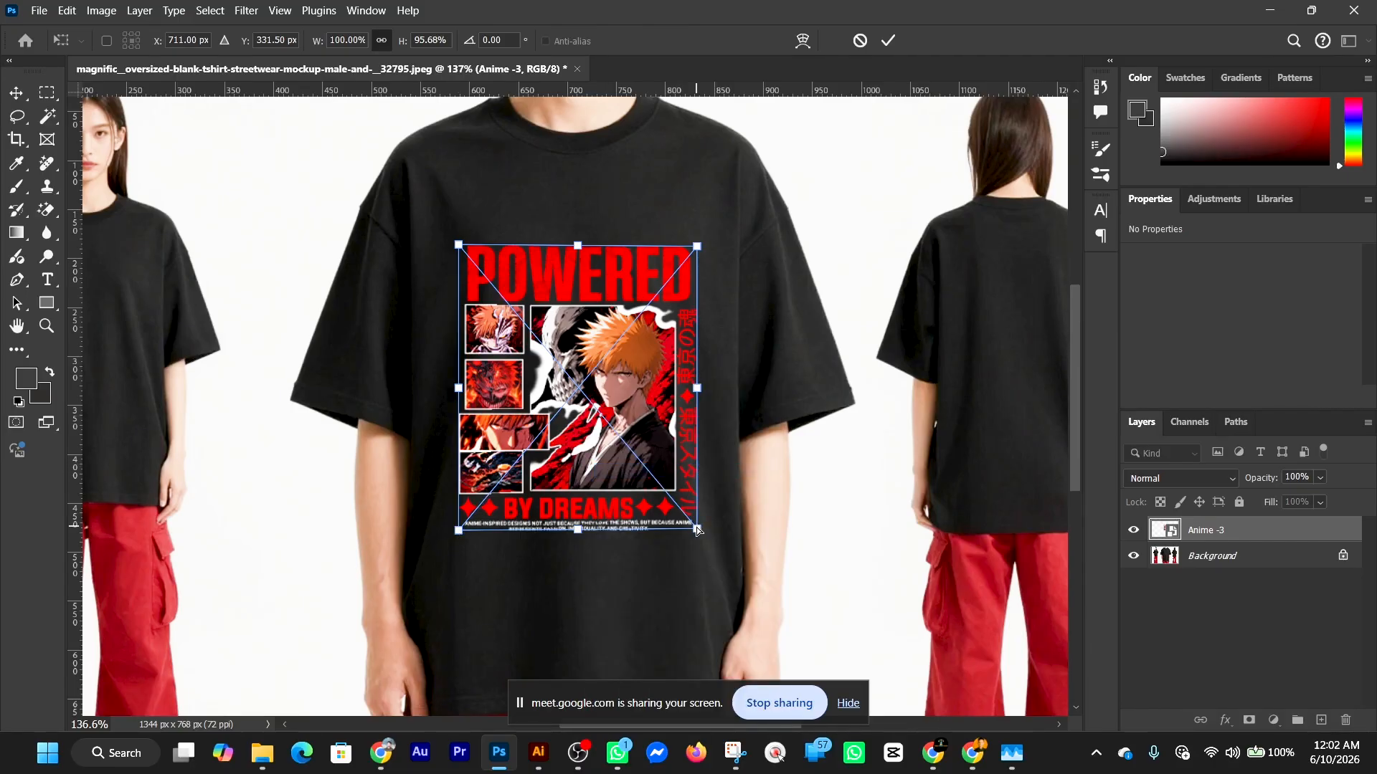
pyautogui.moveTo(695, 530); pyautogui.dragTo(696, 522)
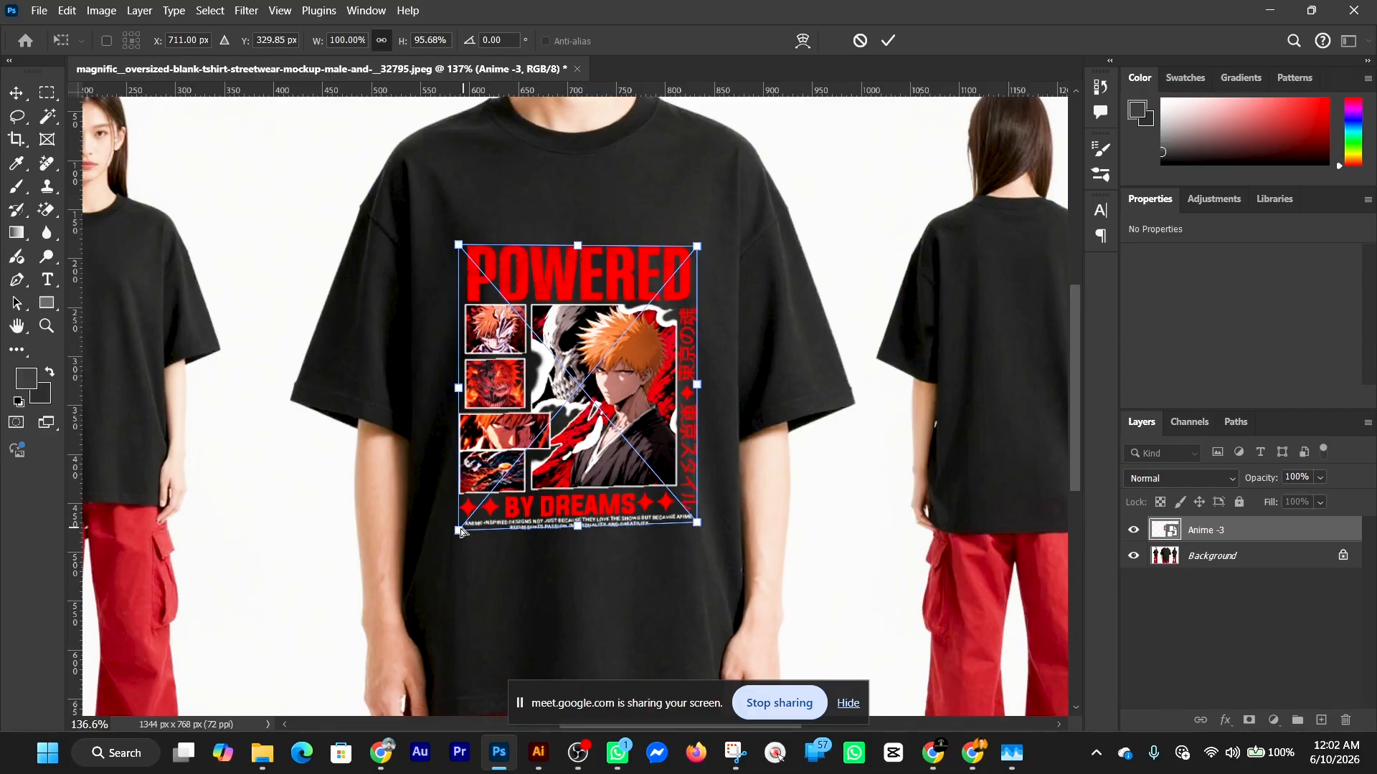
pyautogui.moveTo(459, 530); pyautogui.dragTo(453, 528)
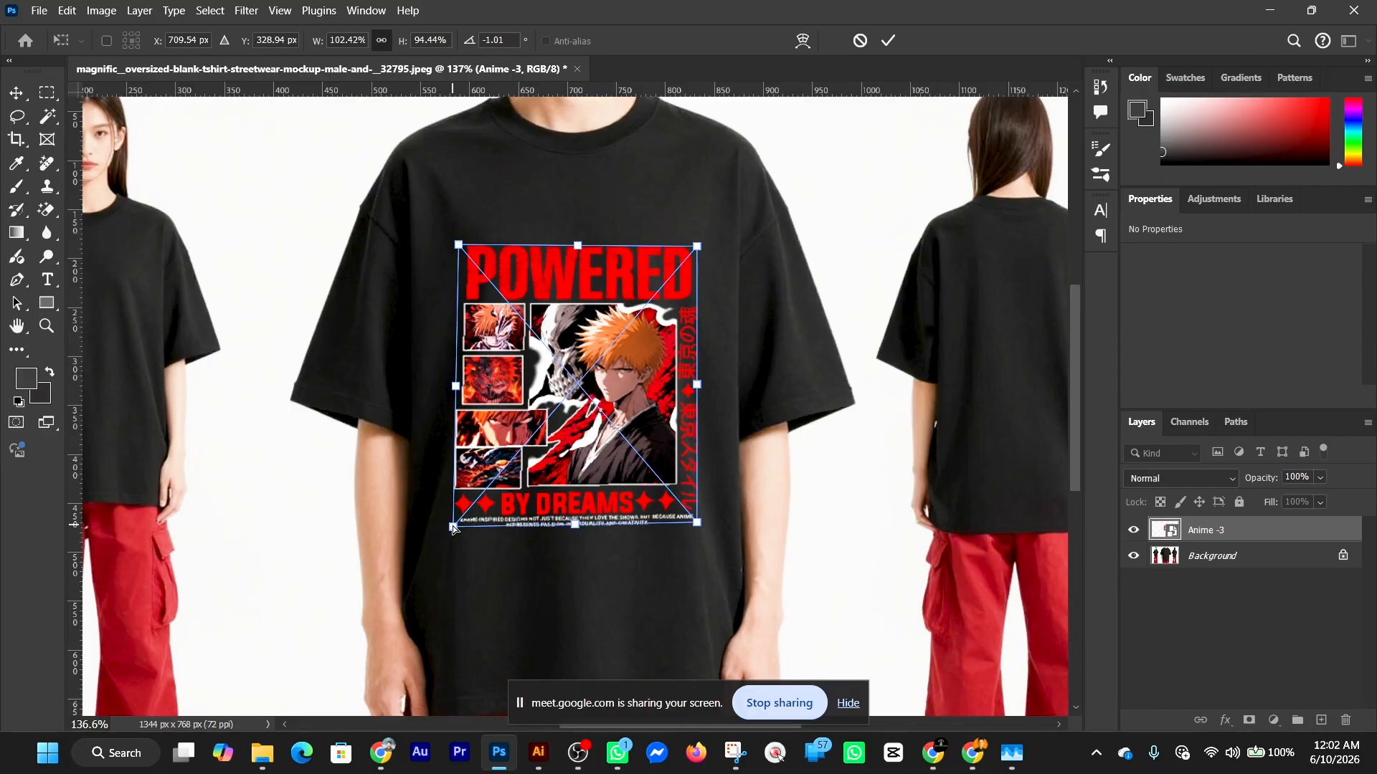
pyautogui.hotkey('ctrl', 'z')
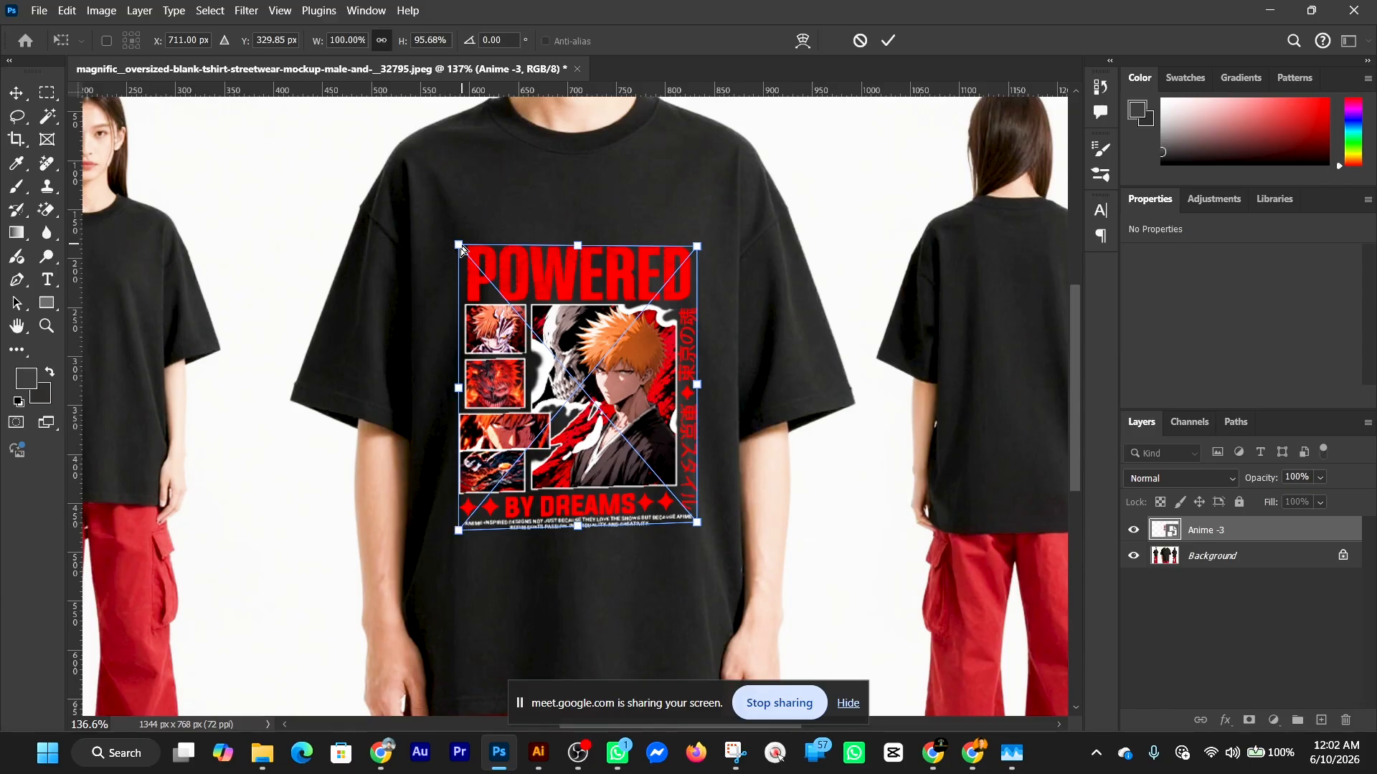
pyautogui.moveTo(459, 245); pyautogui.dragTo(460, 252)
pyautogui.moveTo(460, 250); pyautogui.dragTo(460, 251)
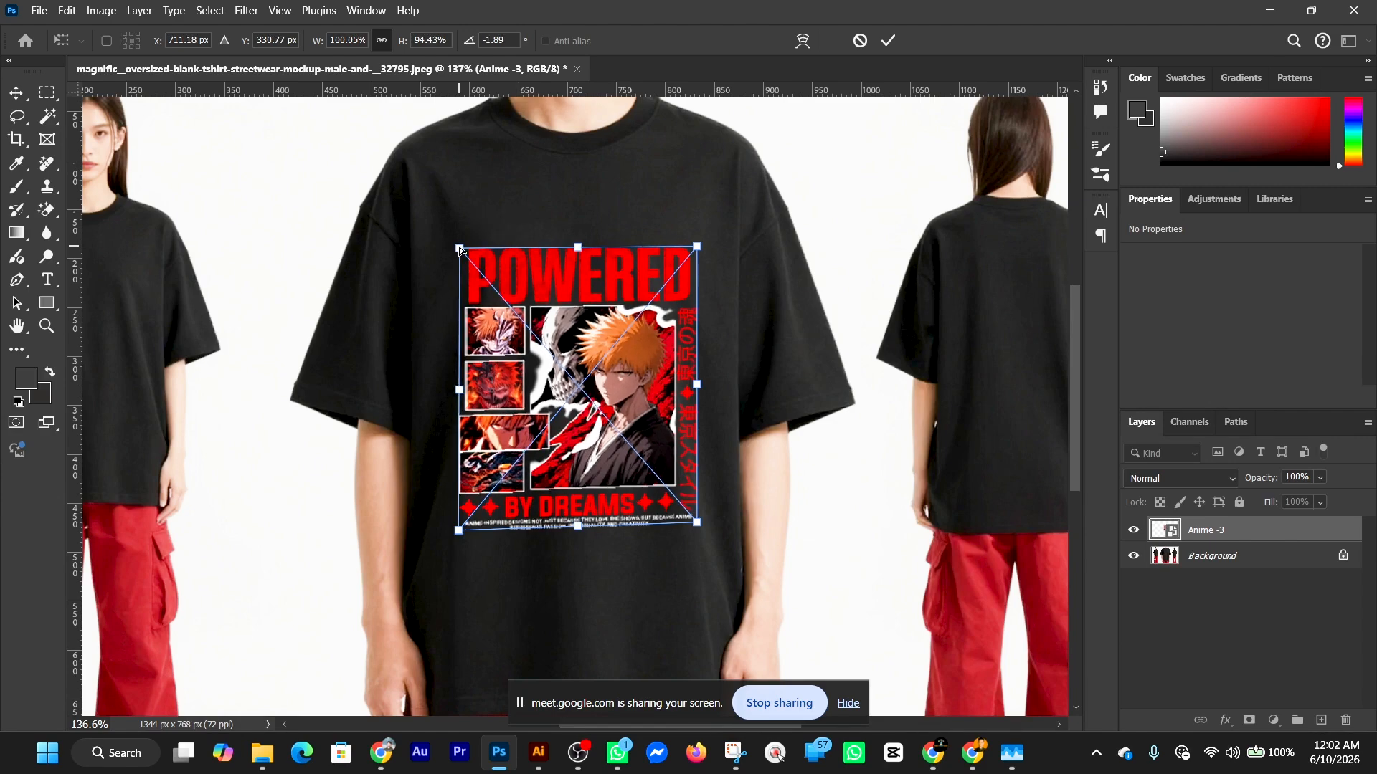
pyautogui.click(889, 41)
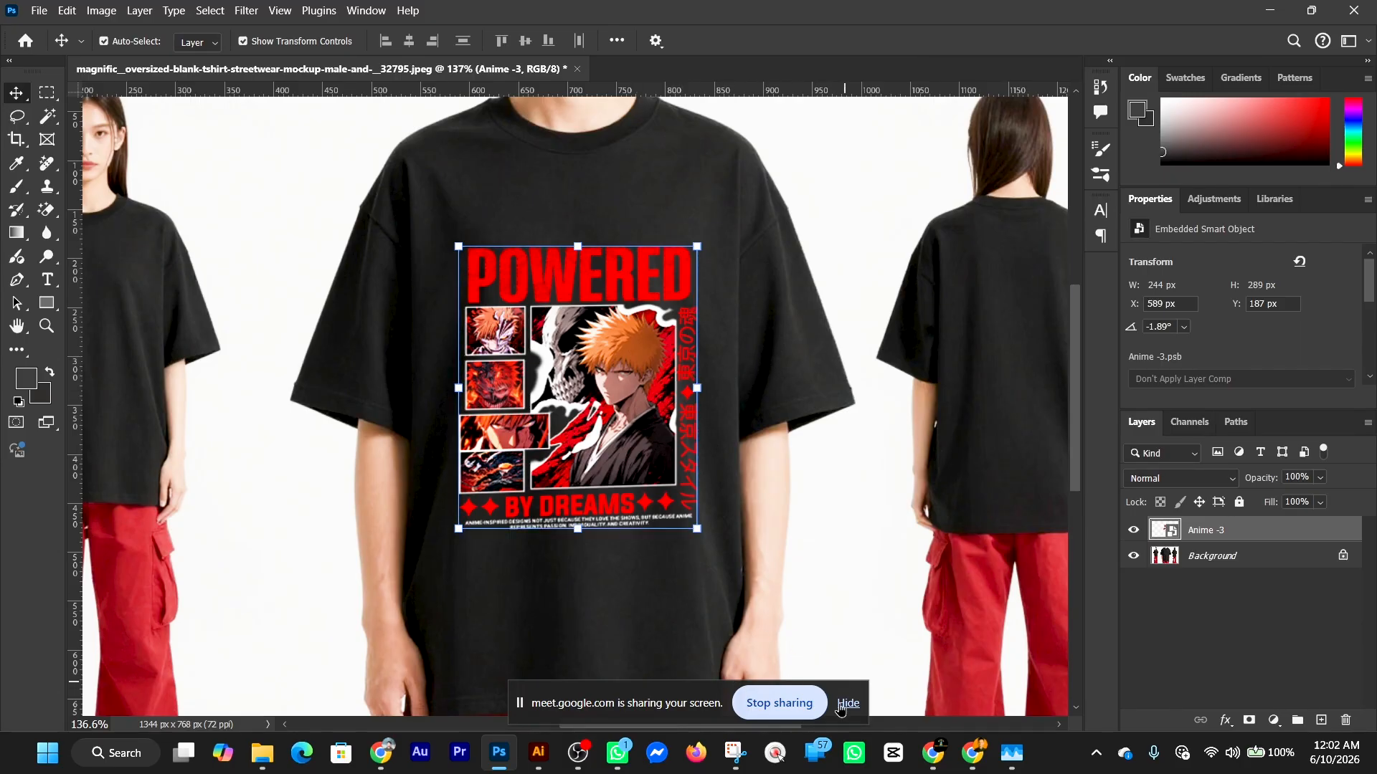
# Duplicate the design onto the back-view T-shirt and scale the copy to about 55.5% width and 52% height.
pyautogui.click(846, 703)
pyautogui.moveTo(614, 725); pyautogui.dragTo(671, 722)
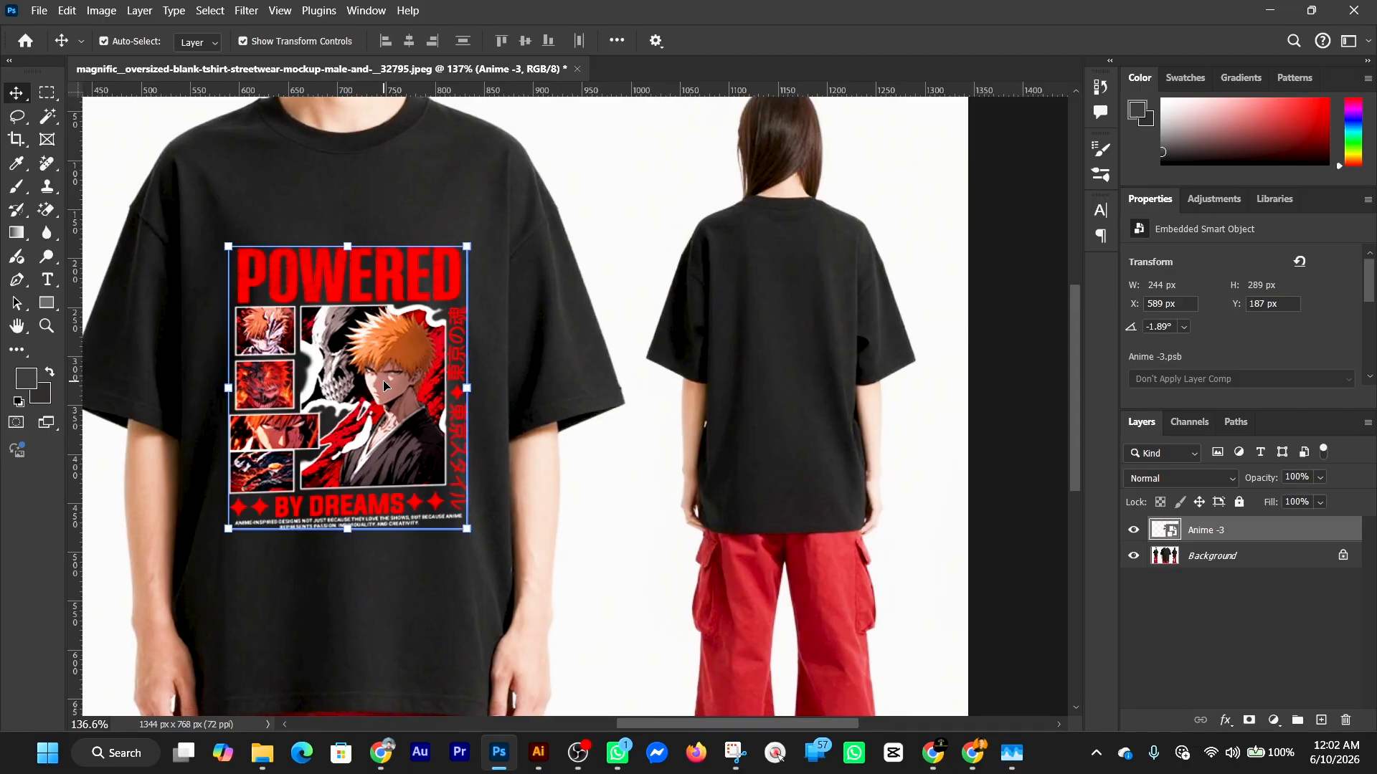
pyautogui.moveTo(383, 385); pyautogui.dragTo(810, 388)
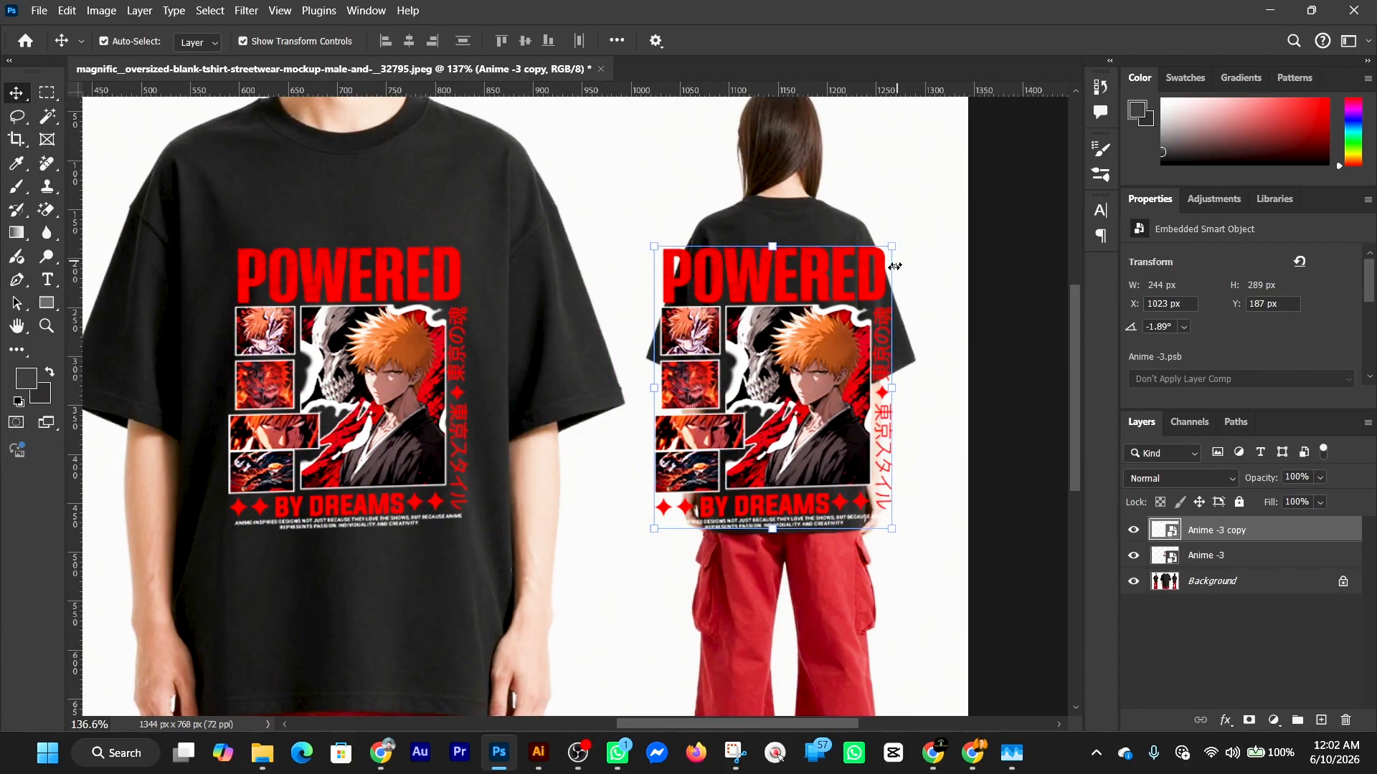
pyautogui.moveTo(893, 249); pyautogui.dragTo(786, 374)
pyautogui.moveTo(727, 454); pyautogui.dragTo(795, 337)
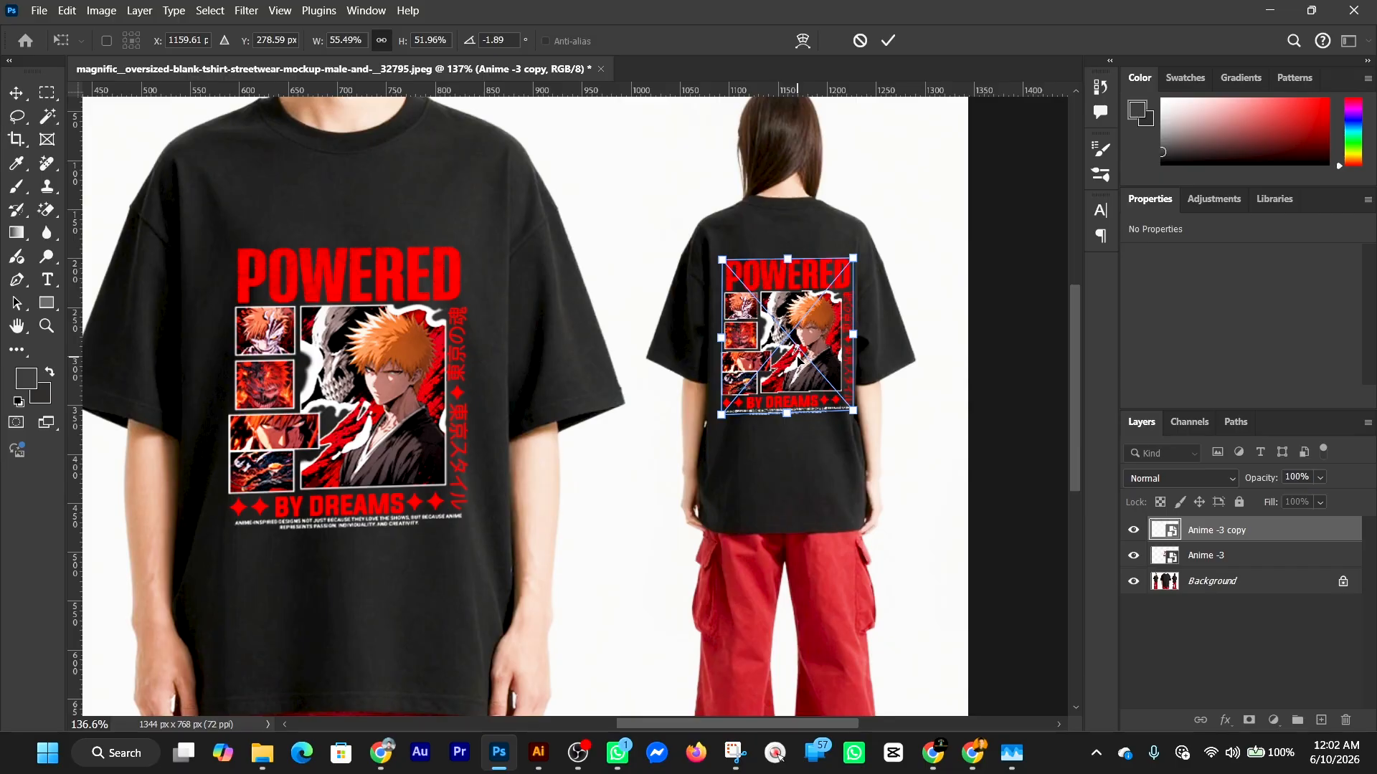
# Scale the design copy down to about 48.9% width and centre it on the upper back at about X 1162, Y 255 px.
pyautogui.hotkey('ctrl', '+')
pyautogui.hotkey('ctrl', '-')
pyautogui.hotkey('ctrl', '+')
pyautogui.hotkey('ctrl', '+')
pyautogui.scroll(1, 828, 375)
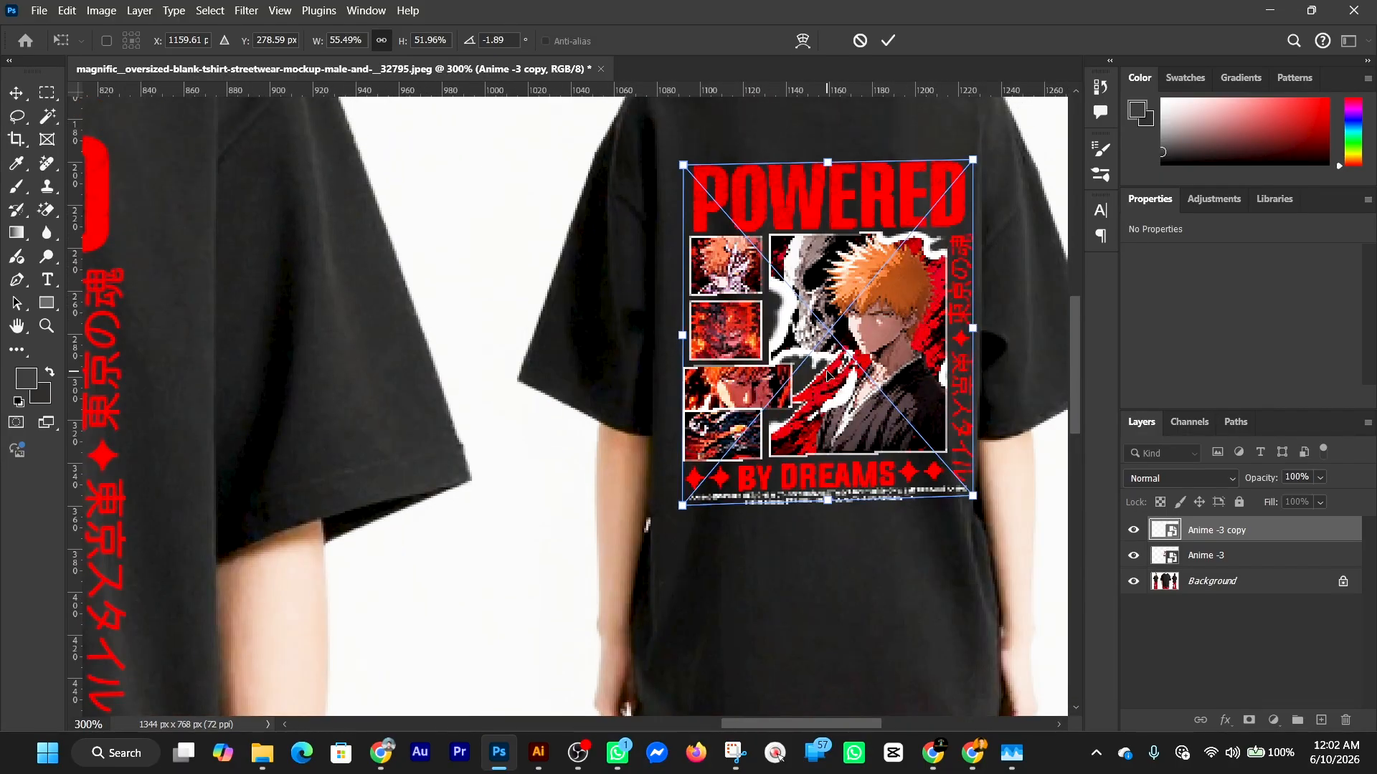
pyautogui.scroll(3, 841, 337)
pyautogui.moveTo(833, 395); pyautogui.dragTo(833, 346)
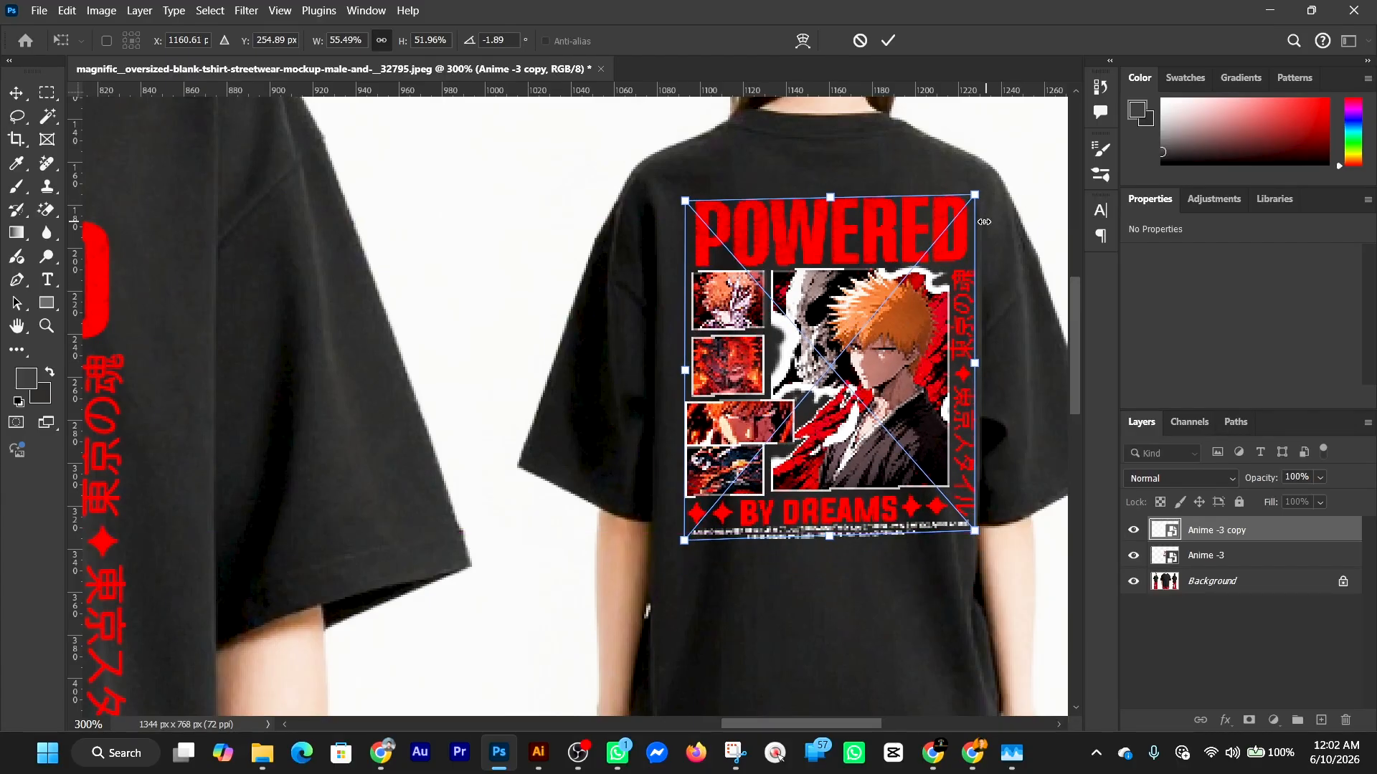
pyautogui.moveTo(975, 195); pyautogui.dragTo(941, 240)
pyautogui.moveTo(822, 359); pyautogui.dragTo(842, 337)
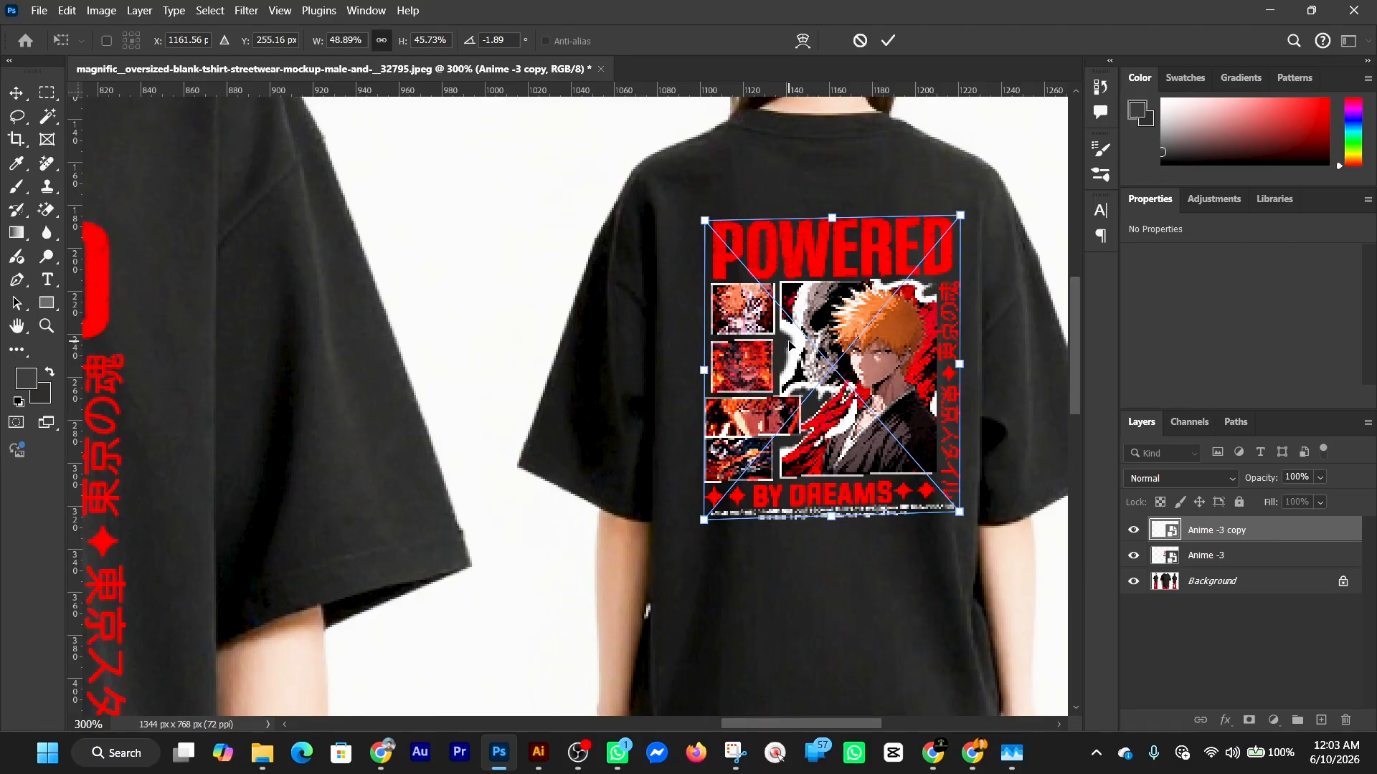
# Use a Perspective transform to shorten the copy's left and right edges slightly to about 44.2% height, and apply it.
pyautogui.rightClick(790, 346)
pyautogui.click(802, 437)
pyautogui.moveTo(705, 222); pyautogui.dragTo(706, 227)
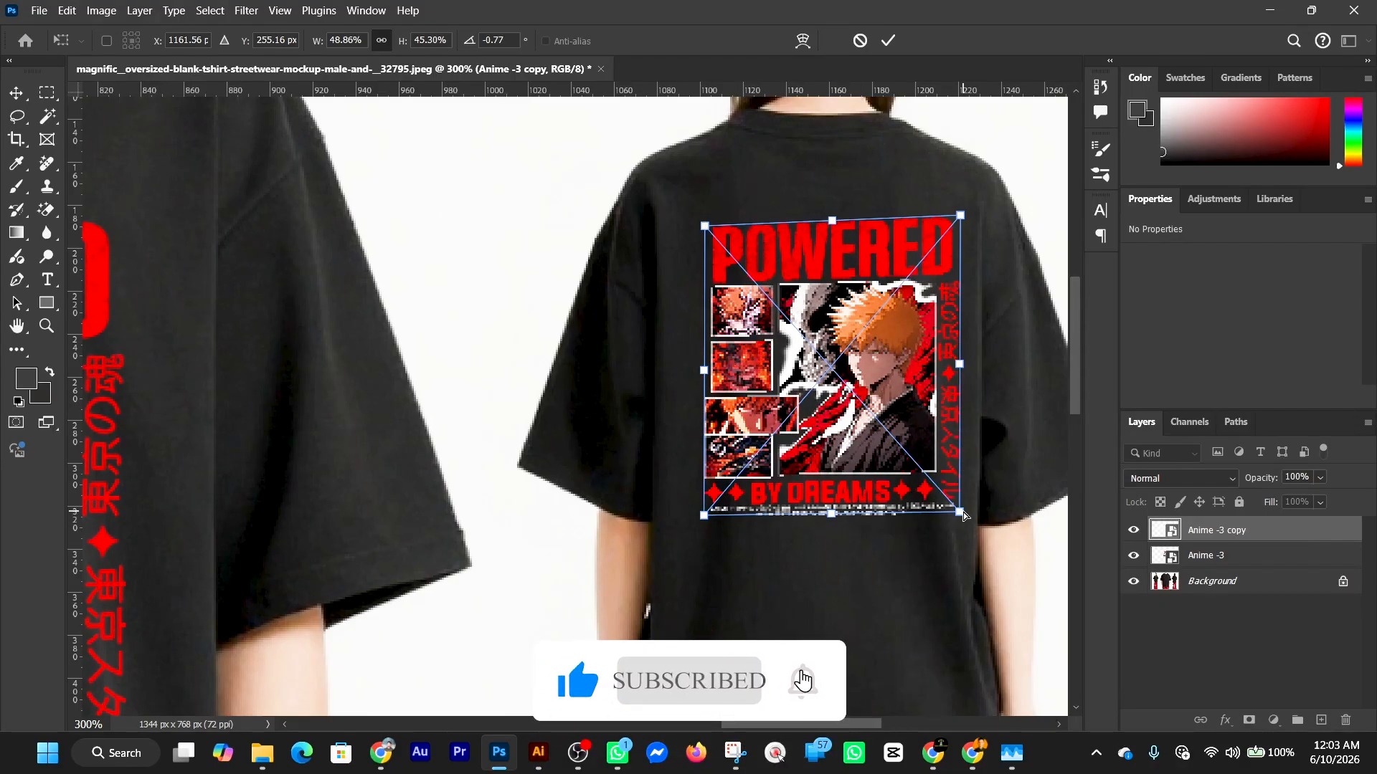
pyautogui.moveTo(963, 514); pyautogui.dragTo(960, 508)
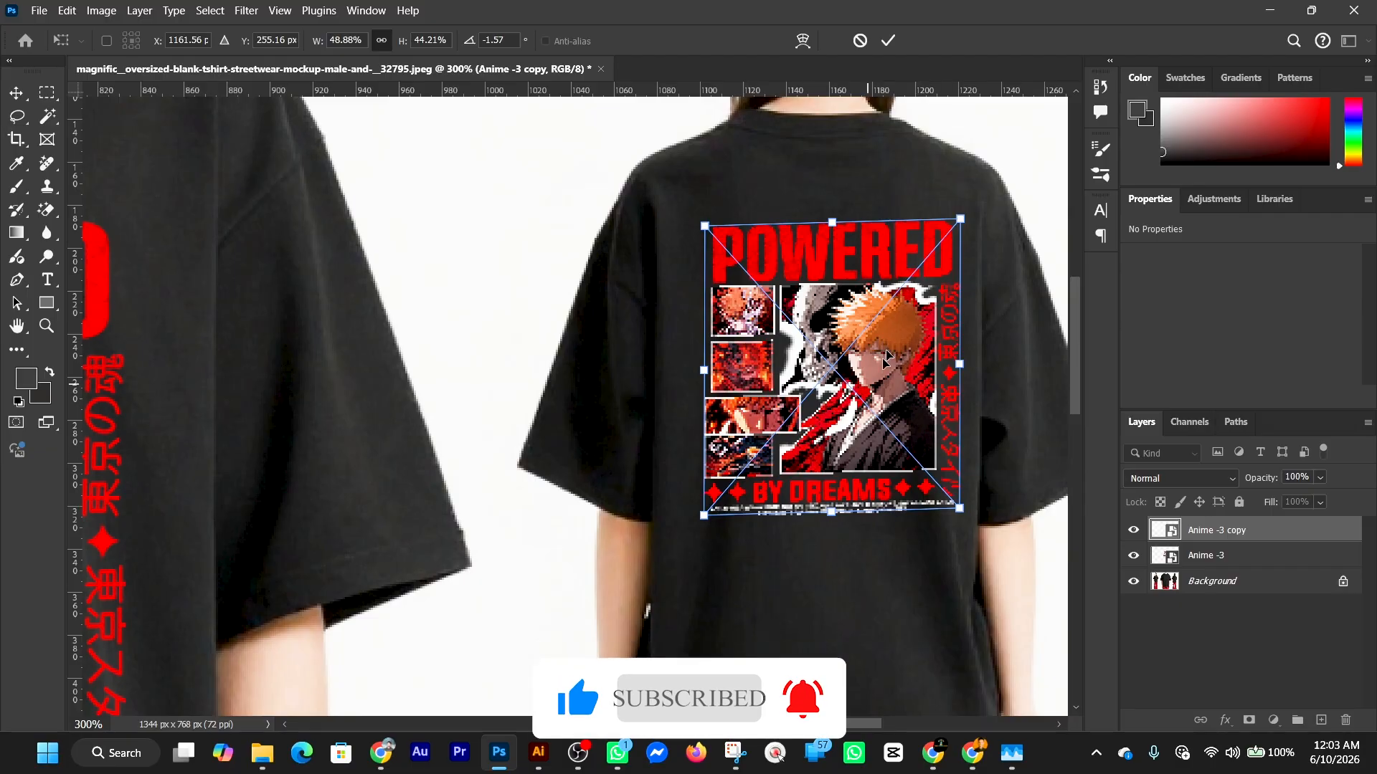
pyautogui.click(889, 40)
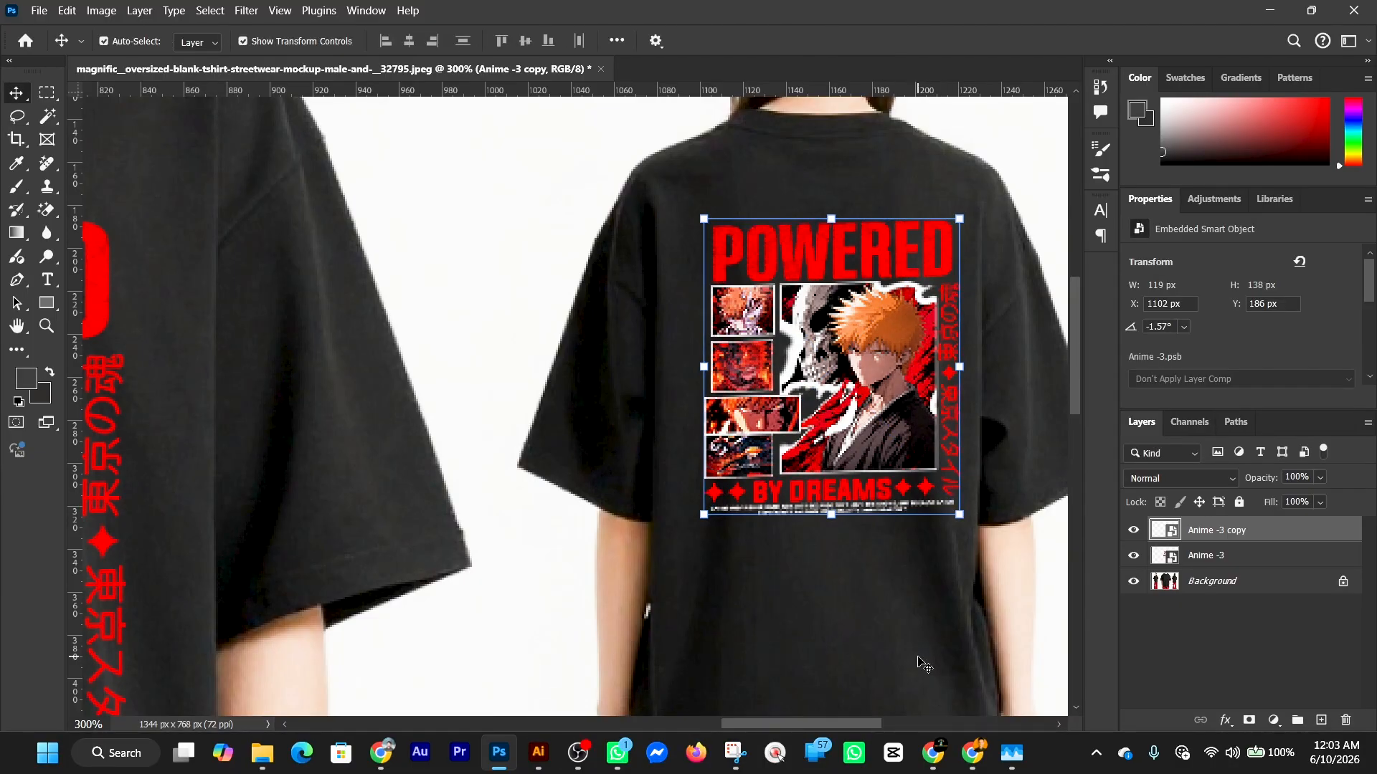
# Reduce the opacity of the Anime -3 design on the middle T-shirt to 82%.
pyautogui.scroll(-2, 755, 604)
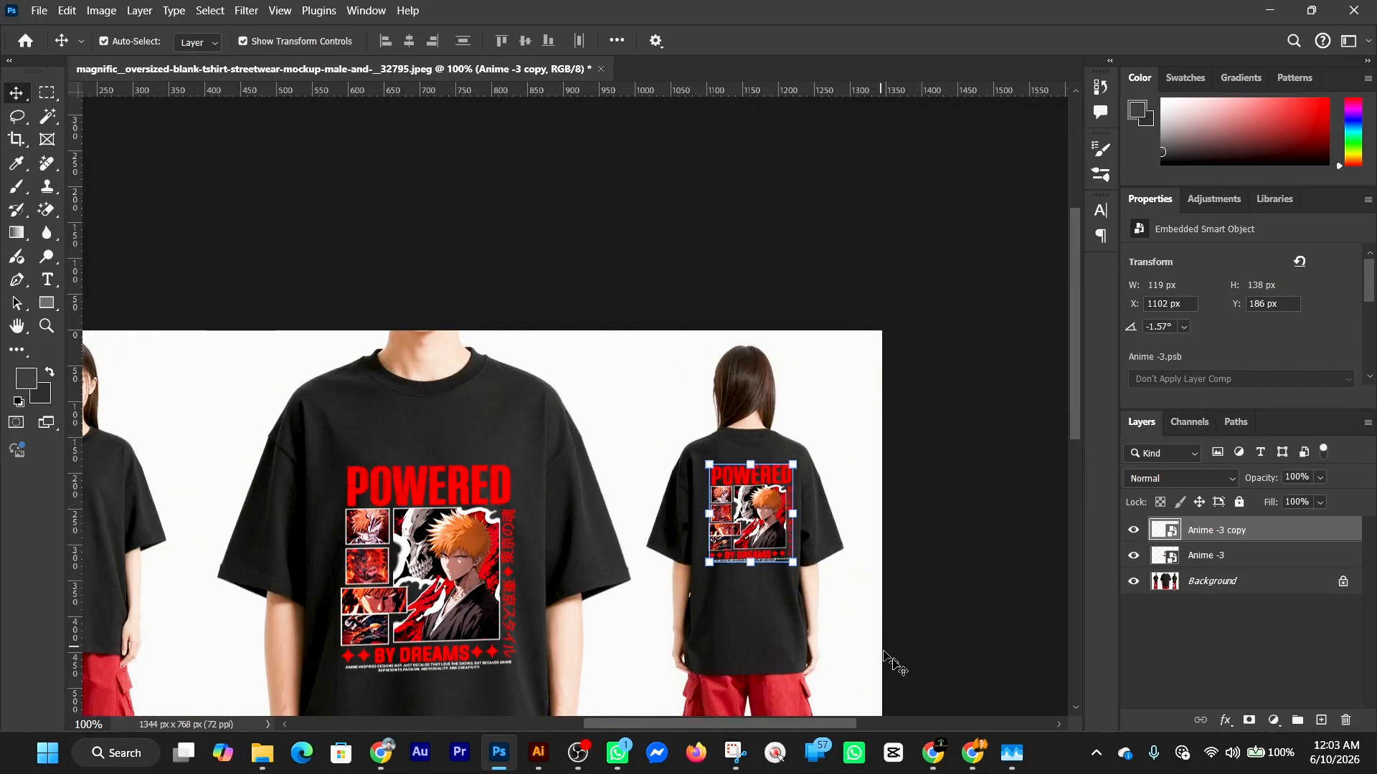
pyautogui.scroll(-1, 724, 502)
pyautogui.scroll(2, 424, 468)
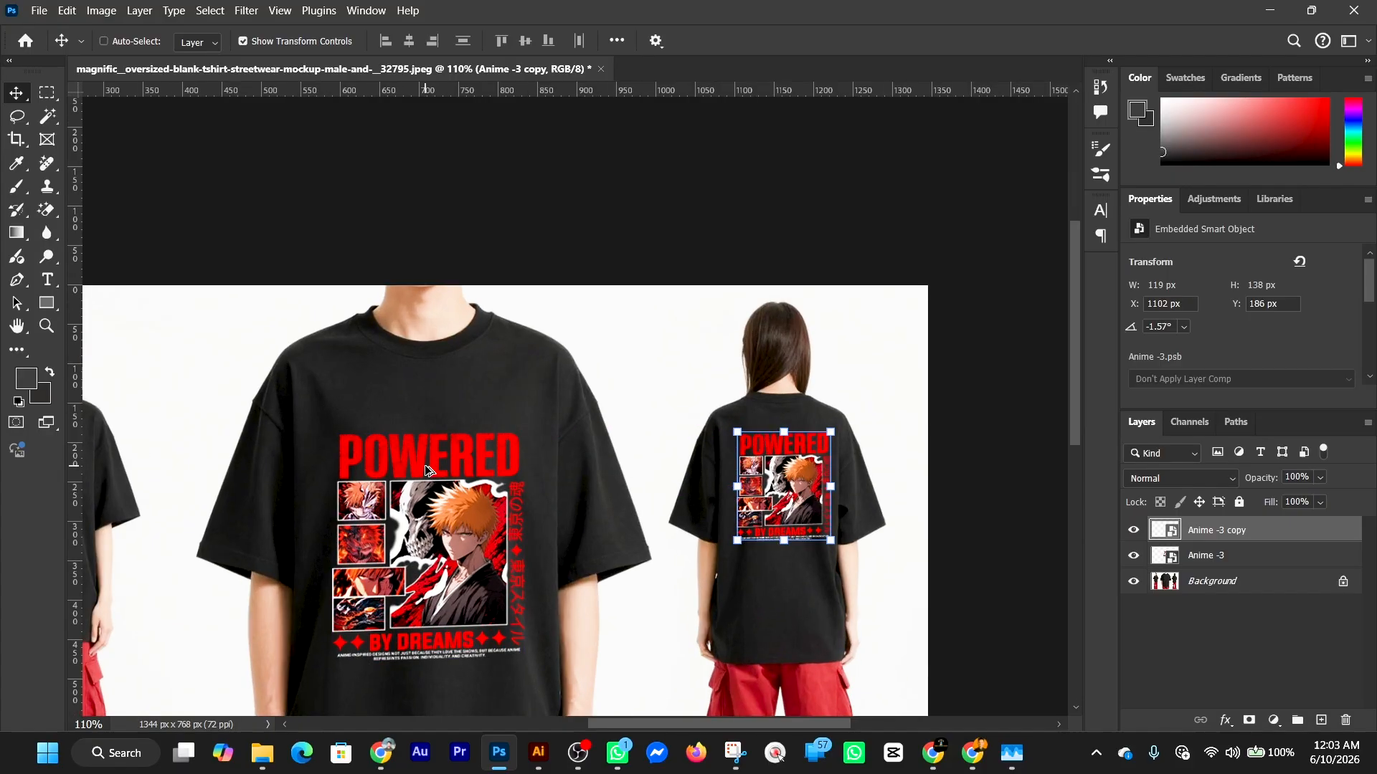
pyautogui.moveTo(1081, 396); pyautogui.dragTo(1076, 468)
pyautogui.moveTo(802, 726); pyautogui.dragTo(703, 725)
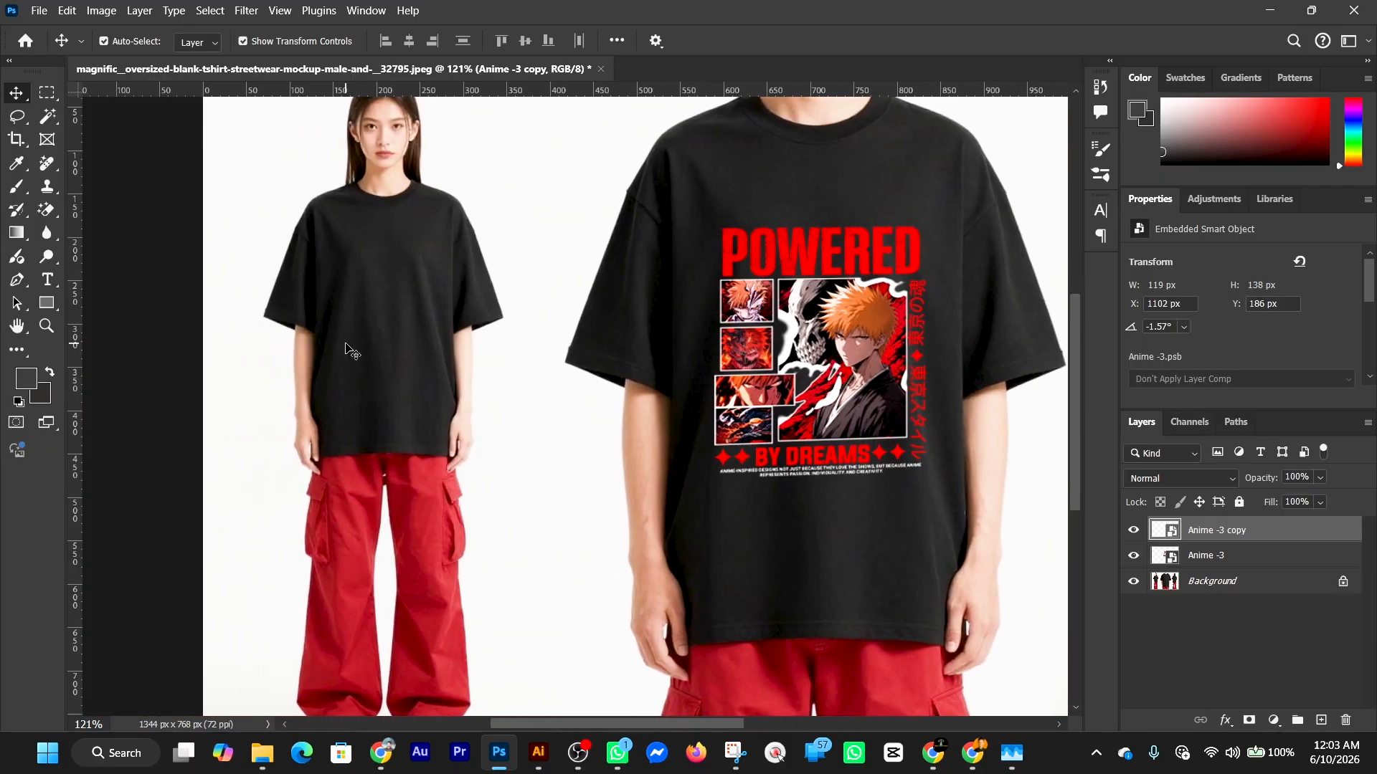
pyautogui.scroll(1, 391, 294)
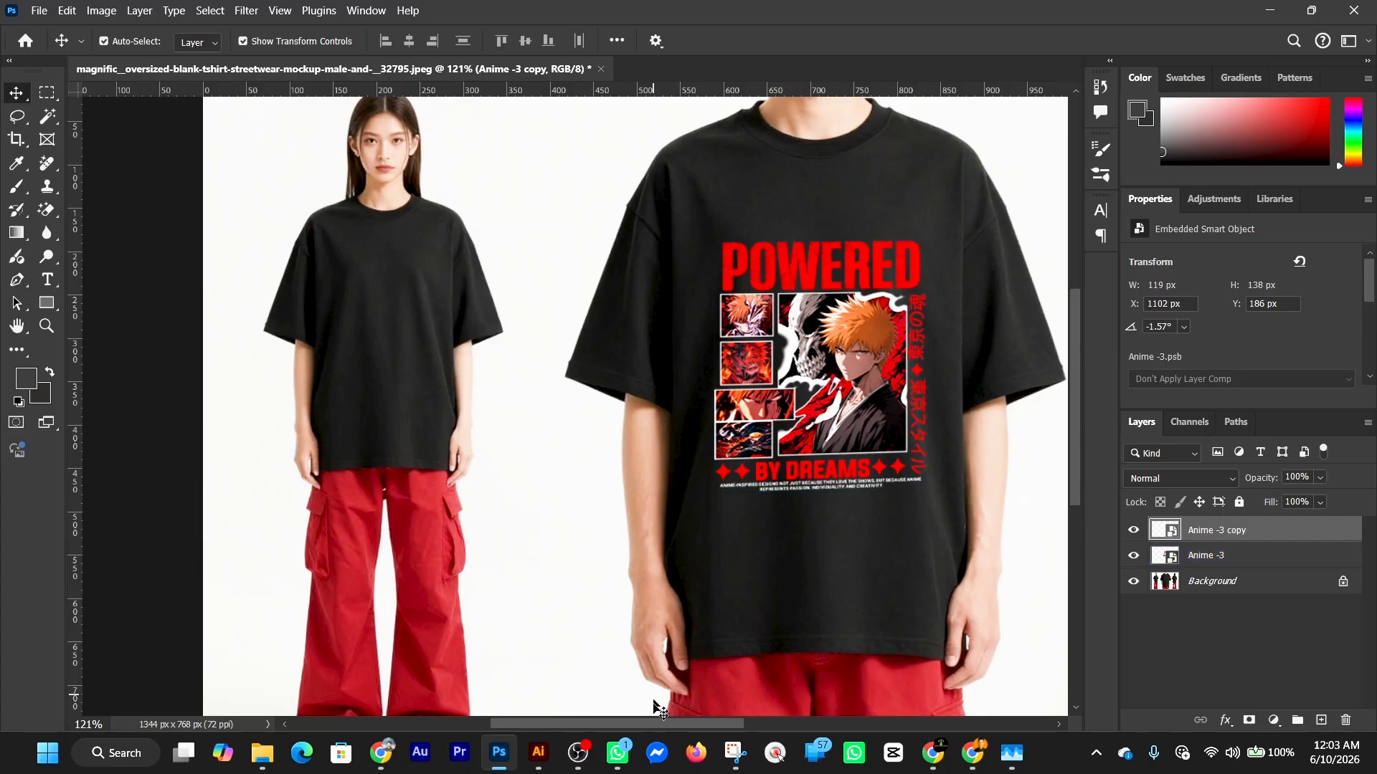
pyautogui.moveTo(657, 728); pyautogui.dragTo(691, 728)
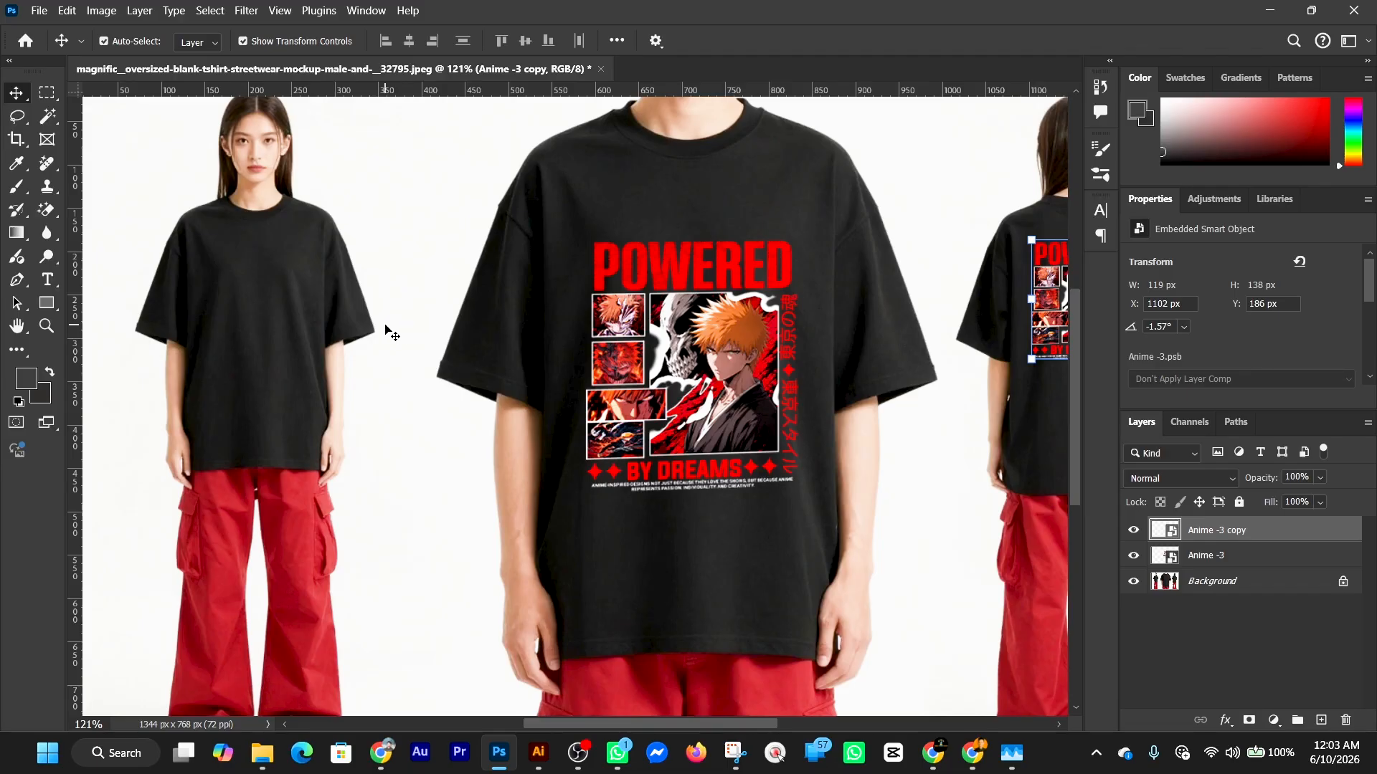
pyautogui.click(701, 511)
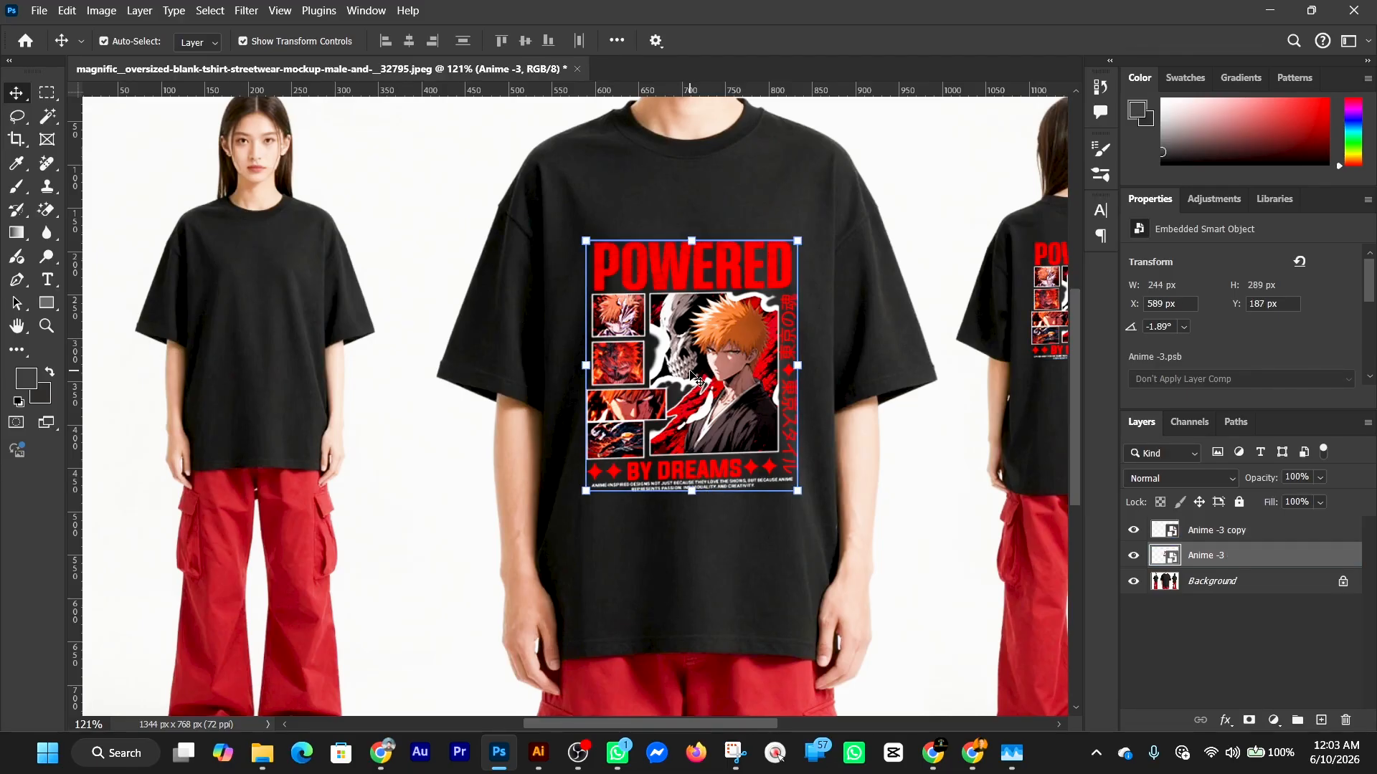
pyautogui.click(1322, 479)
pyautogui.moveTo(1338, 502); pyautogui.dragTo(1323, 505)
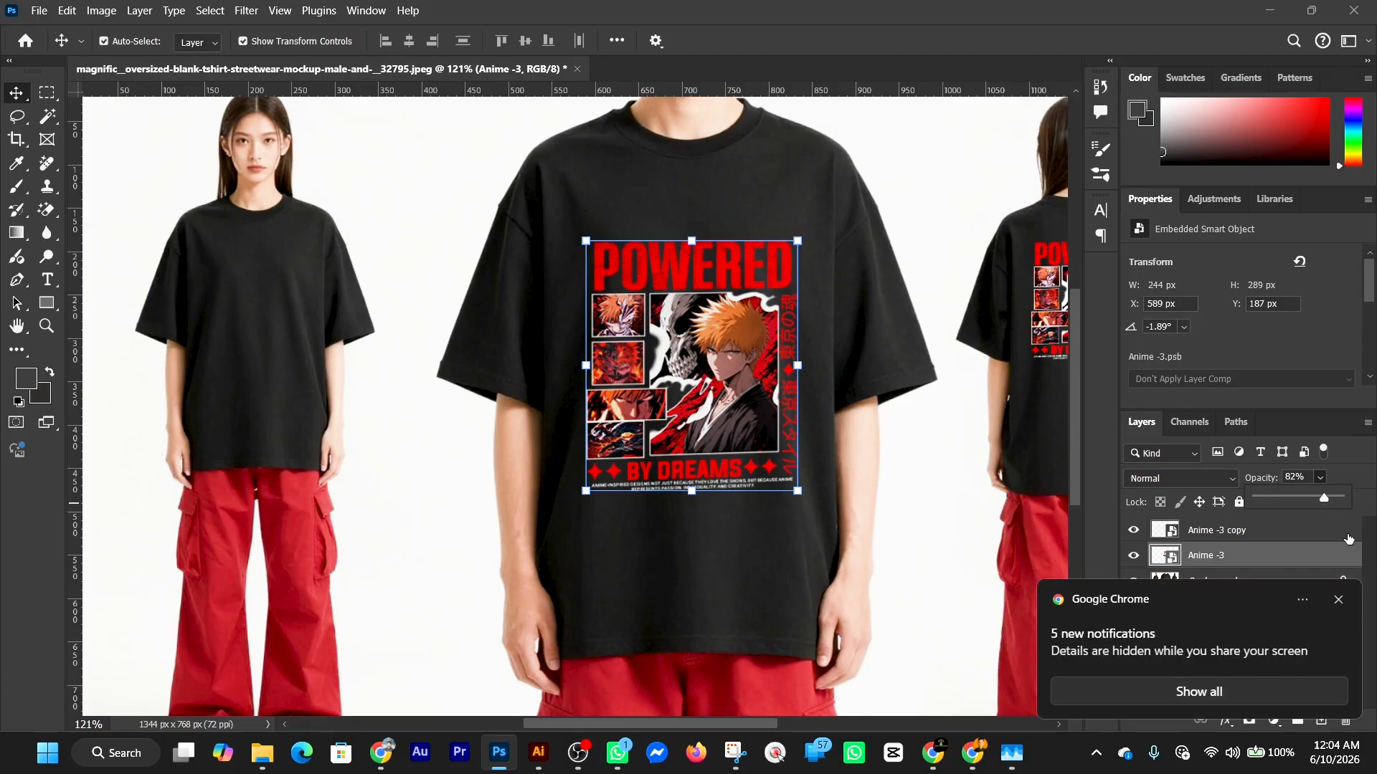
pyautogui.click(1338, 600)
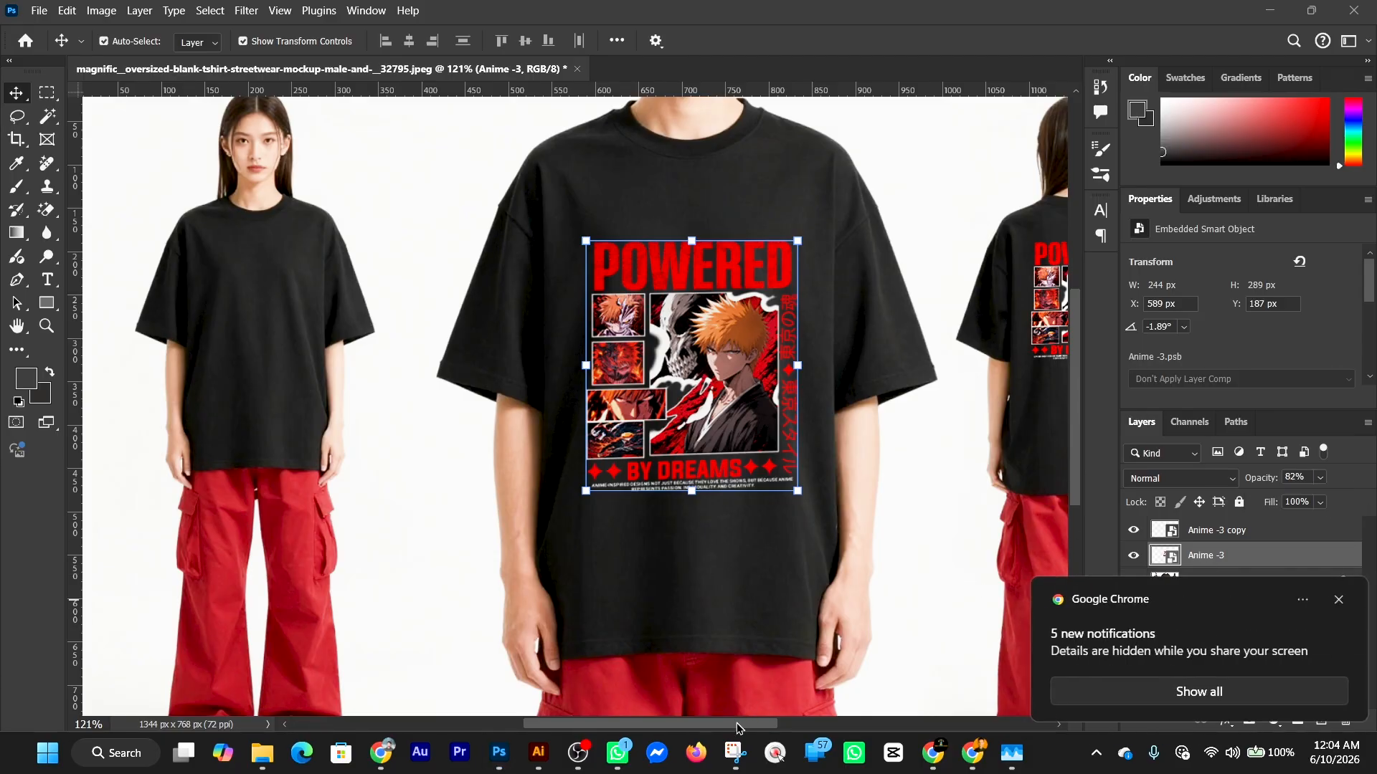
# Reduce the opacity of the Anime -3 copy on the back-view T-shirt to 90% and review the whole mockup.
pyautogui.moveTo(749, 722); pyautogui.dragTo(806, 721)
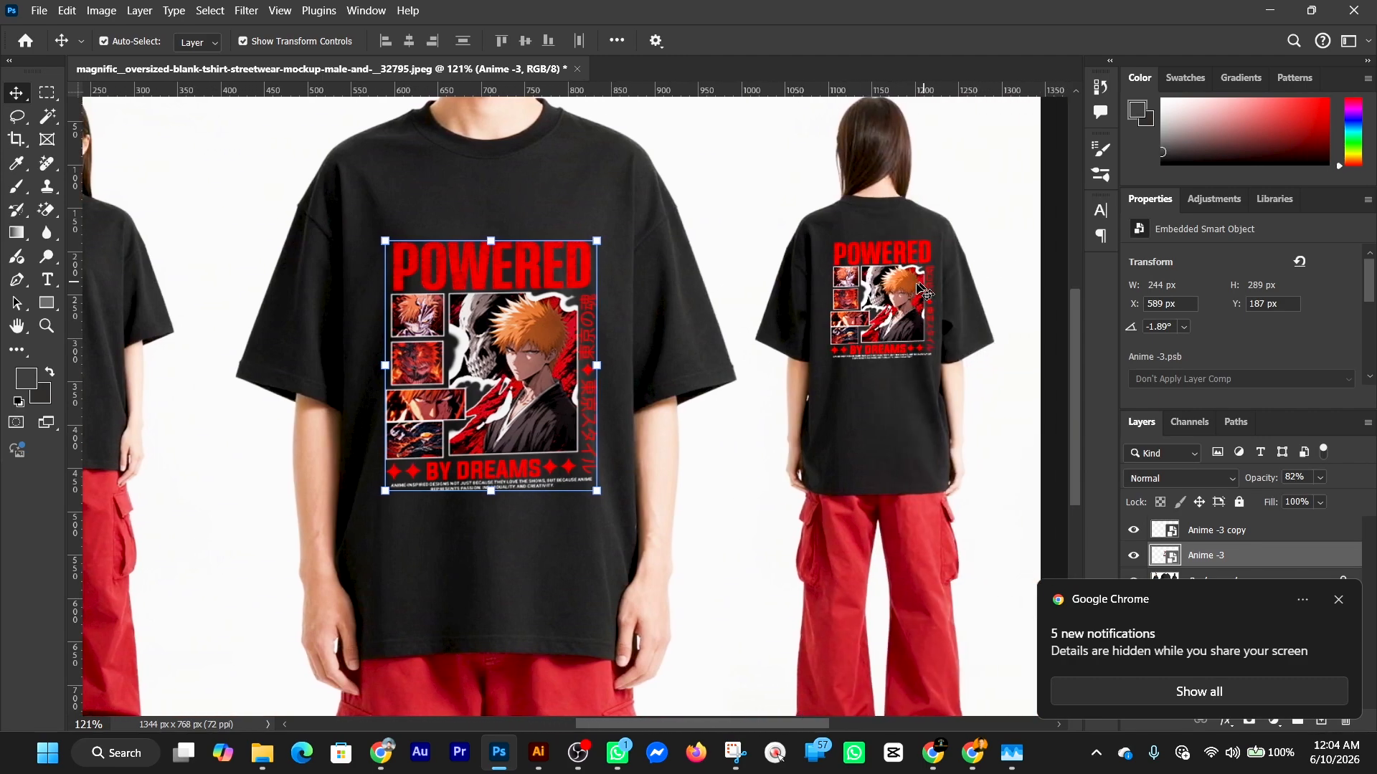
pyautogui.click(913, 286)
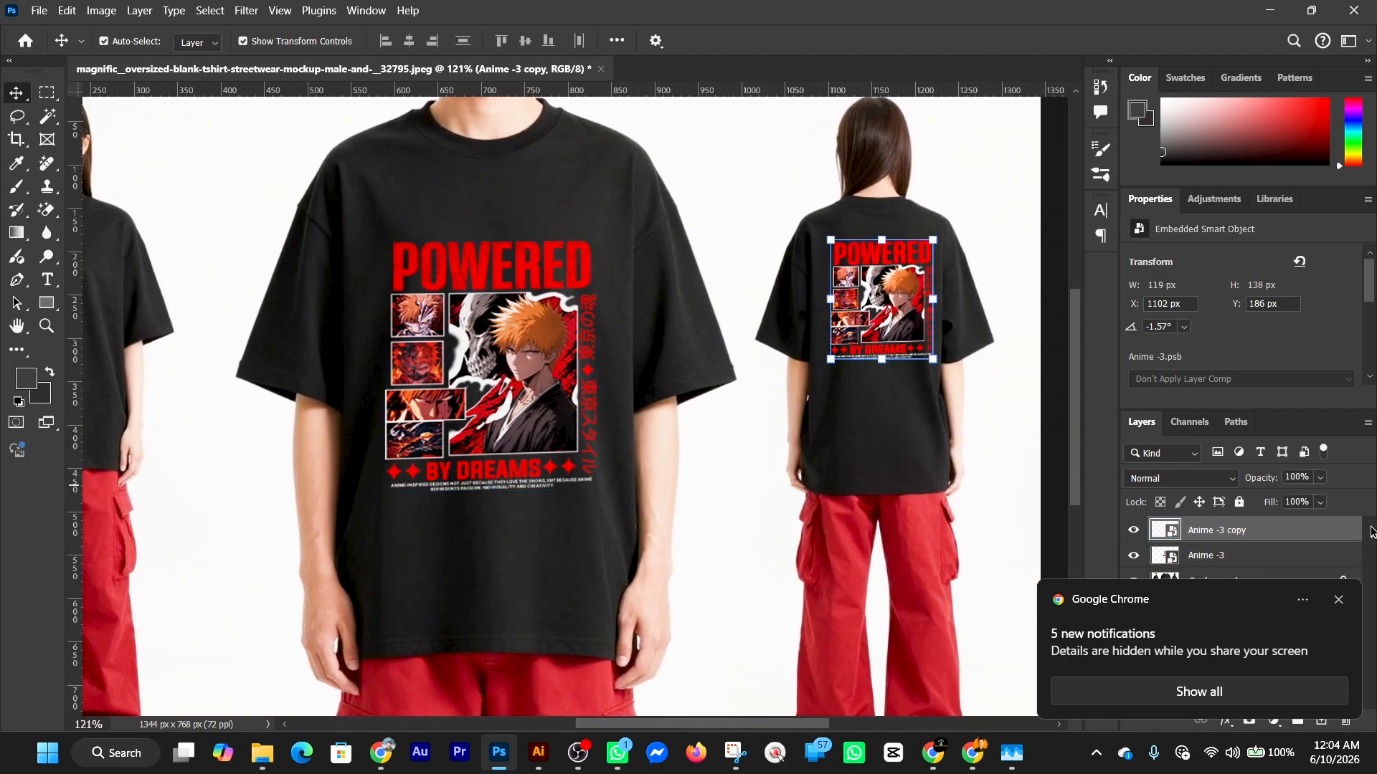
pyautogui.click(1320, 478)
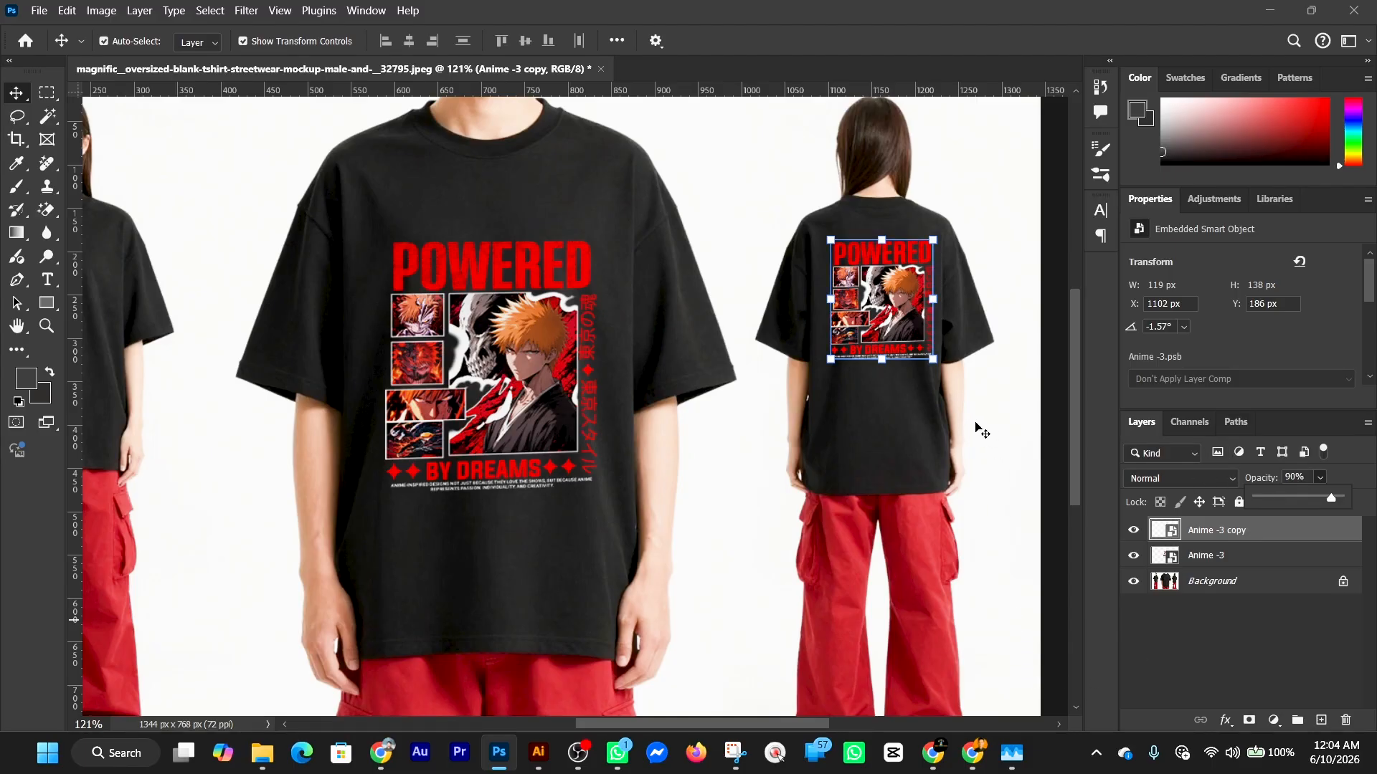
pyautogui.click(757, 726)
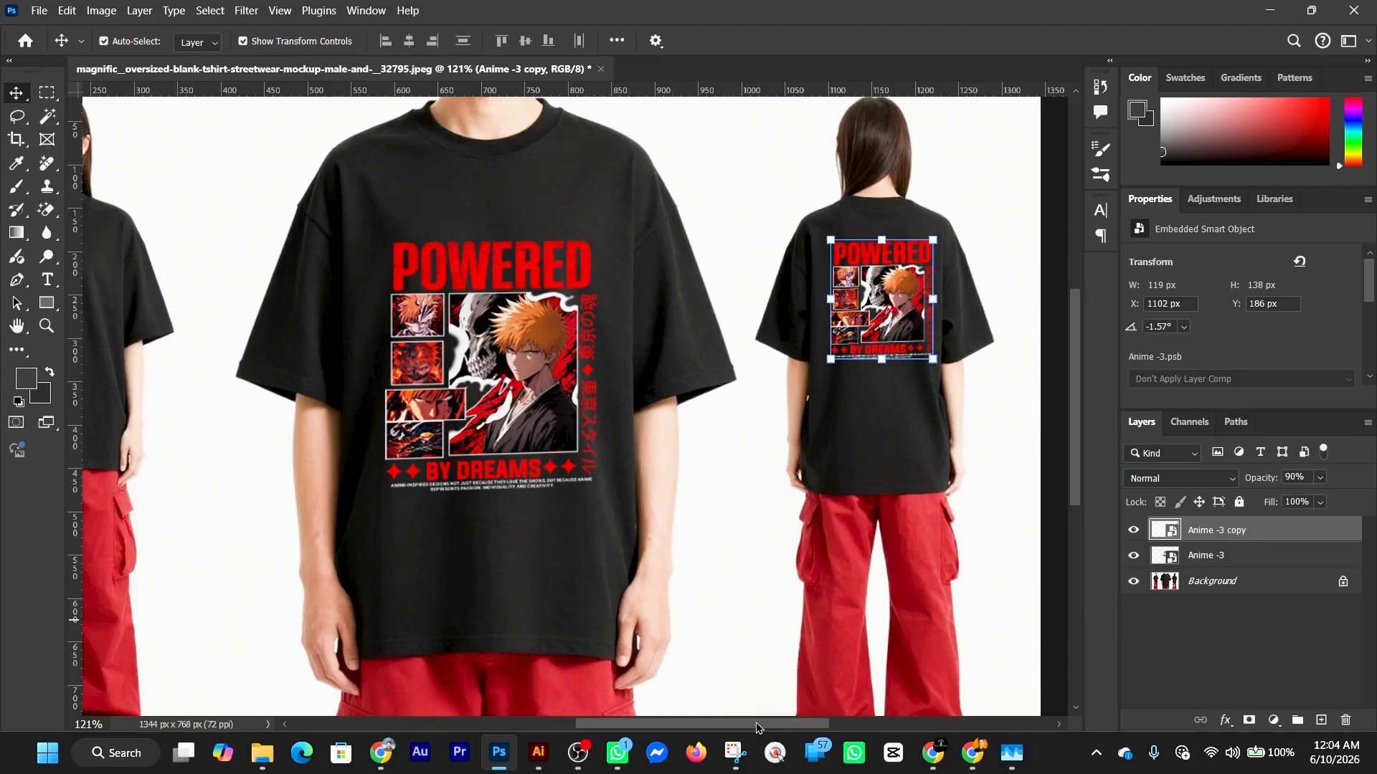
pyautogui.moveTo(757, 726); pyautogui.dragTo(694, 725)
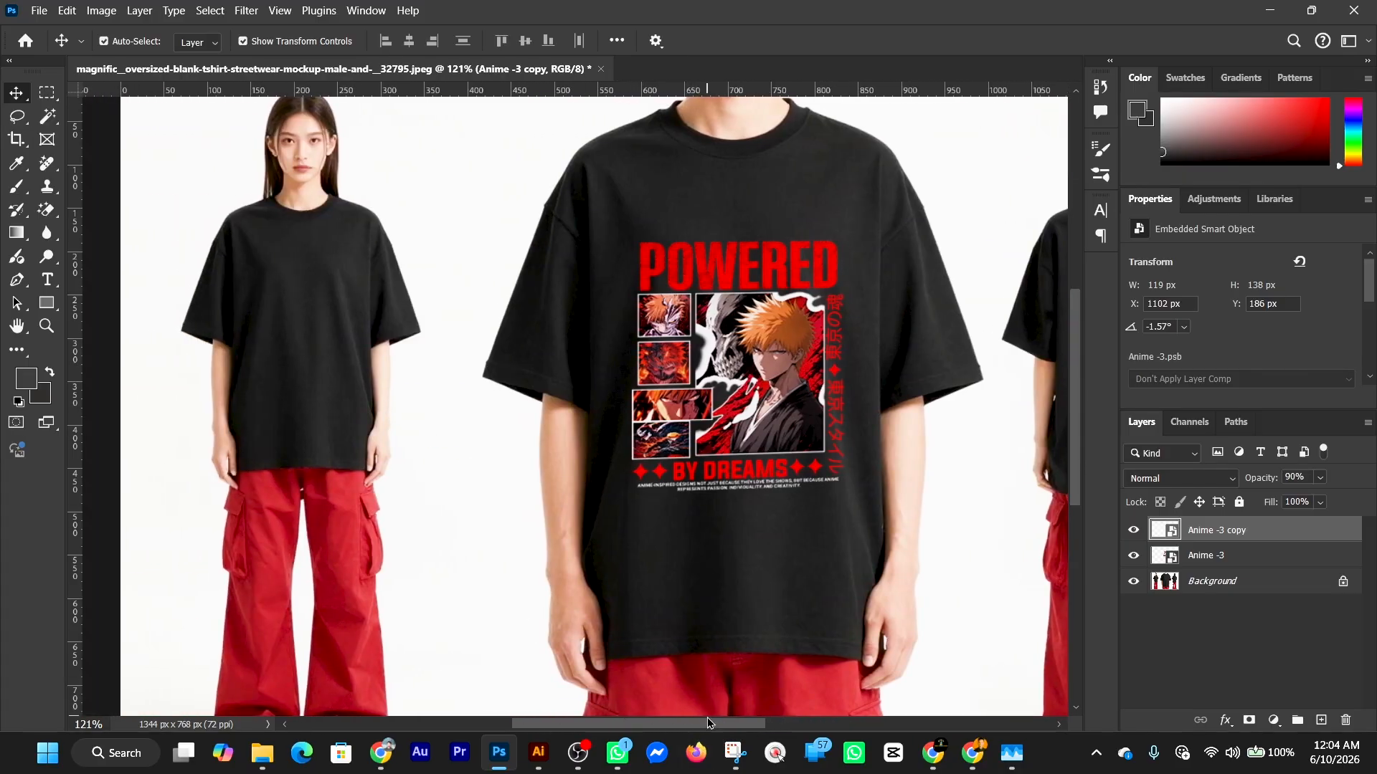
pyautogui.moveTo(704, 722); pyautogui.dragTo(738, 719)
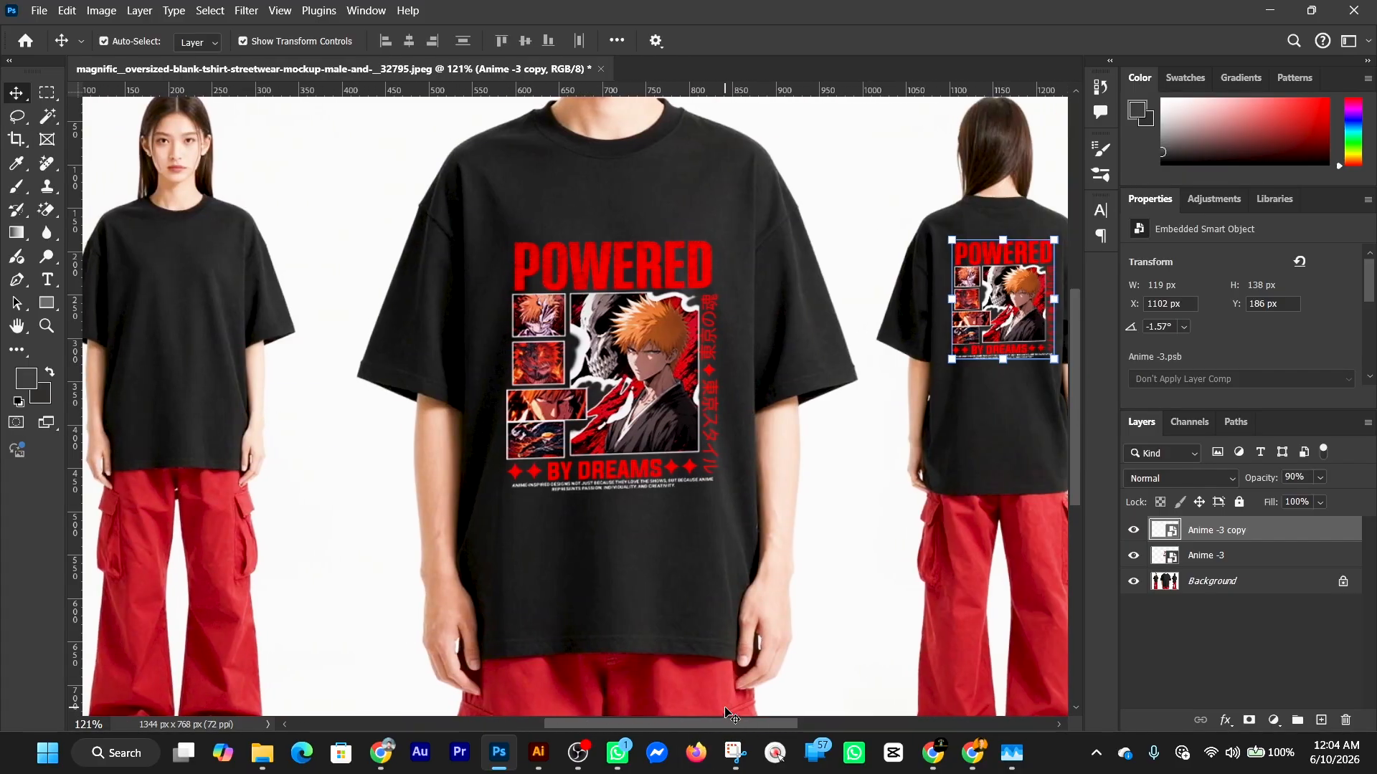
pyautogui.scroll(-1, 777, 441)
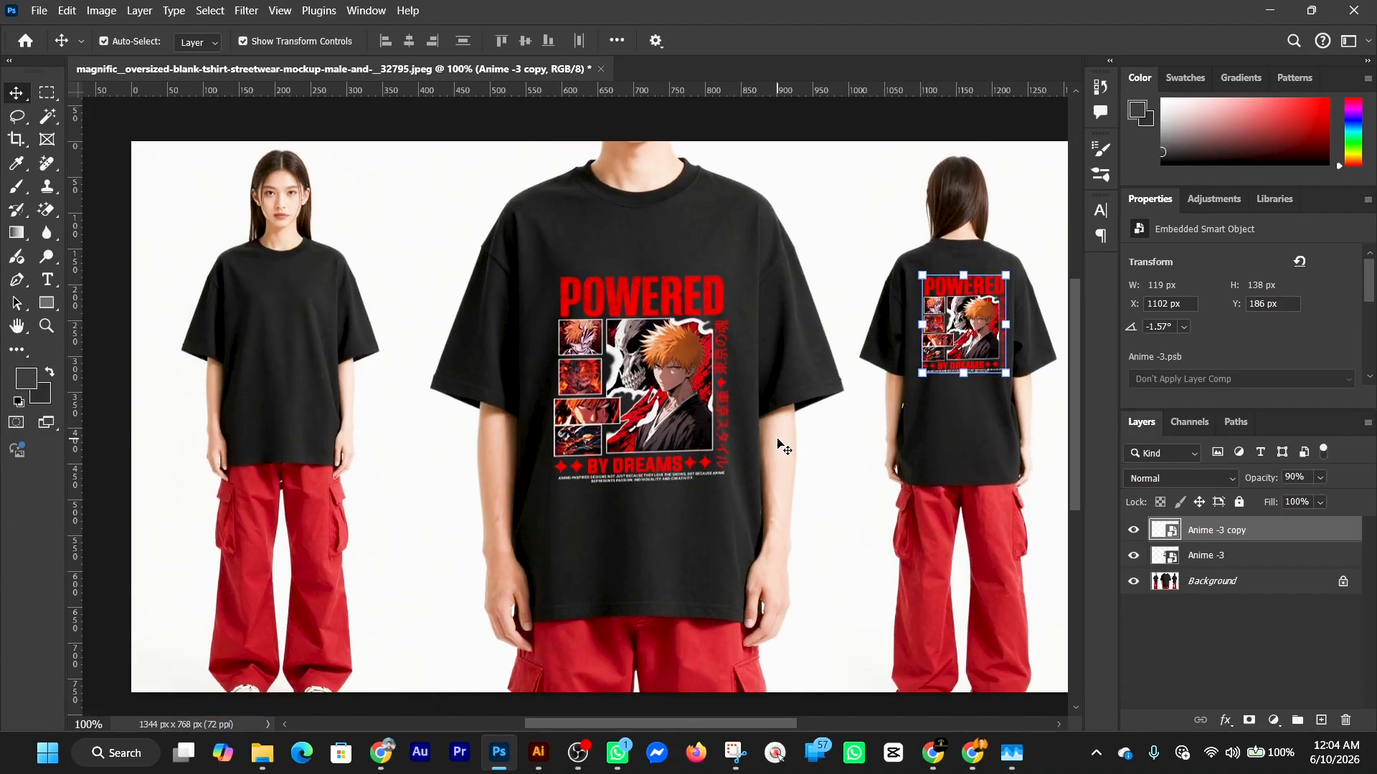
pyautogui.scroll(-1, 777, 441)
pyautogui.scroll(-1, 775, 469)
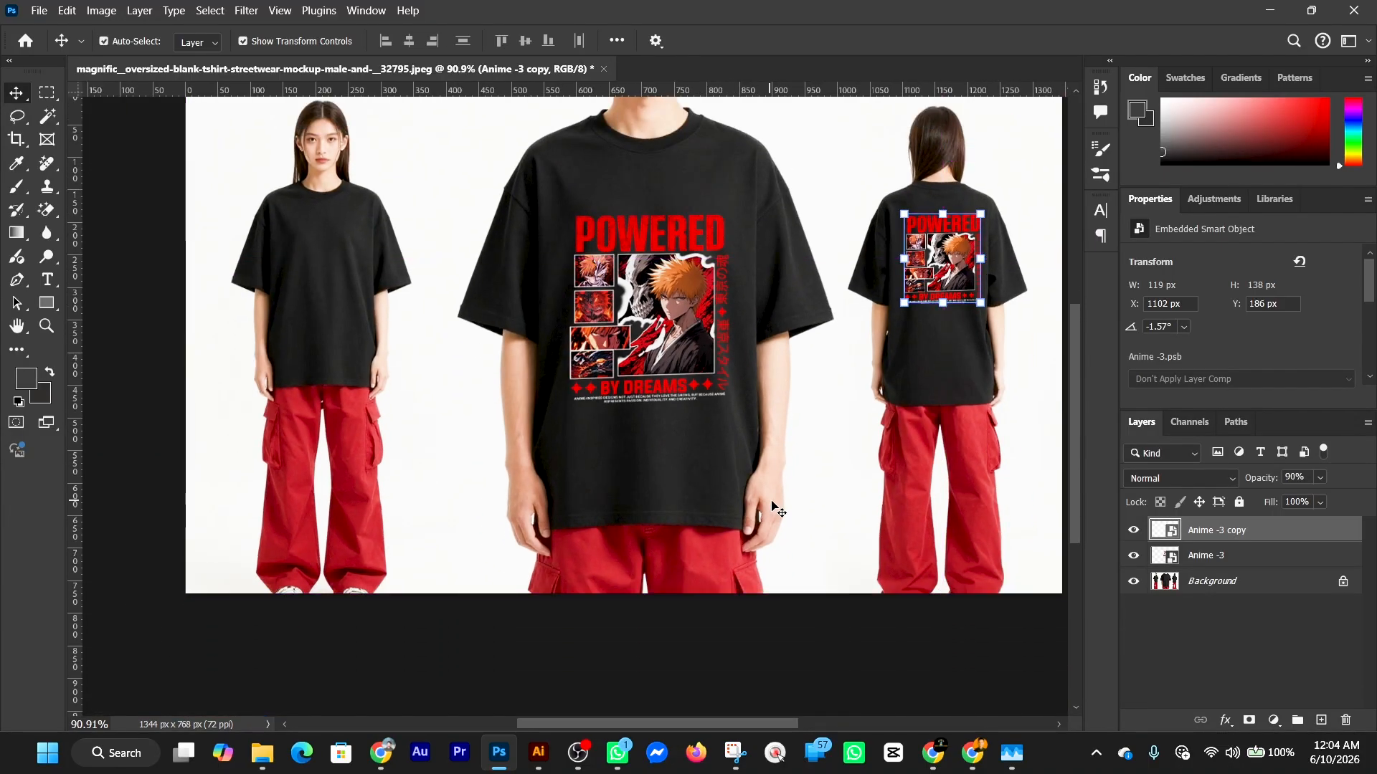
pyautogui.scroll(1, 771, 507)
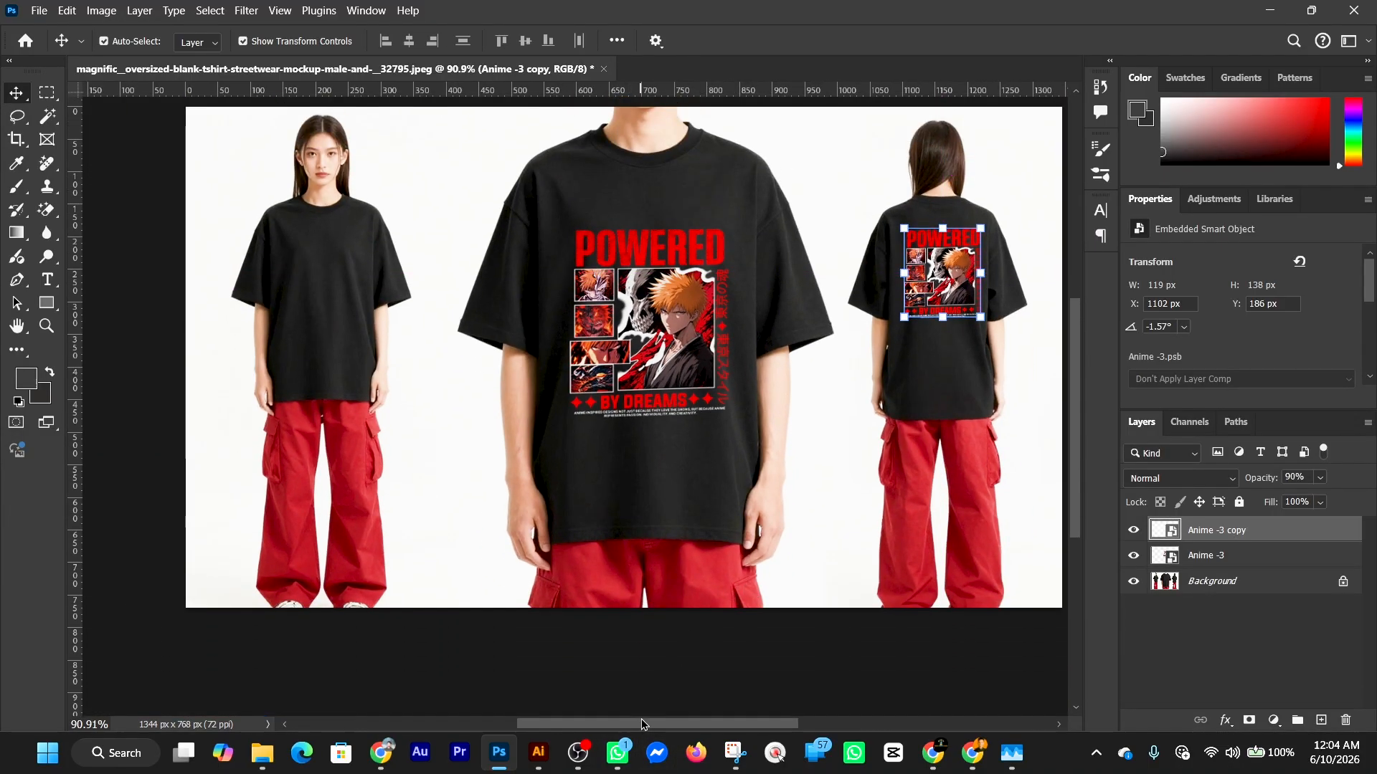
pyautogui.moveTo(644, 724); pyautogui.dragTo(647, 724)
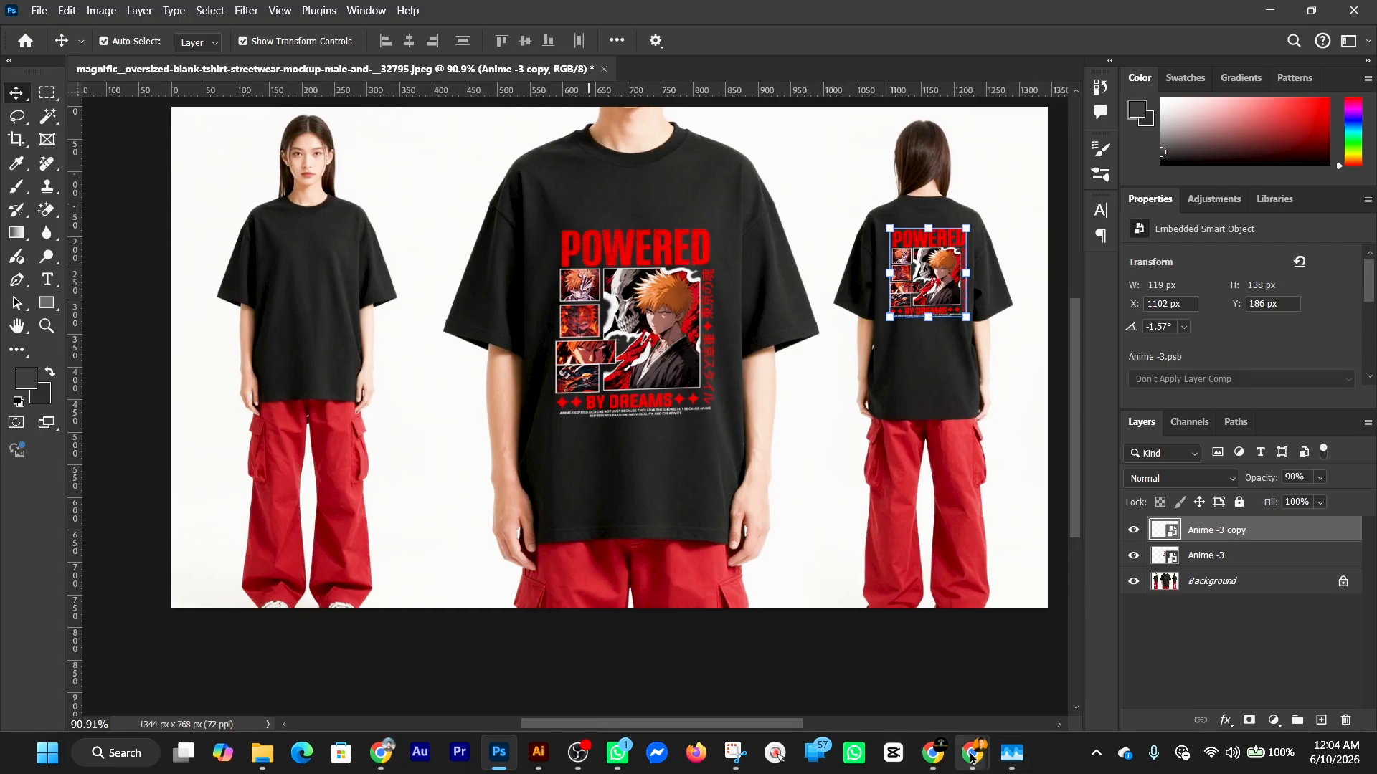
# Switch to the browser and examine the generated T-shirt mockups in Magnific and Reve and the mockup prompts in ChatGPT.
pyautogui.moveTo(971, 756)
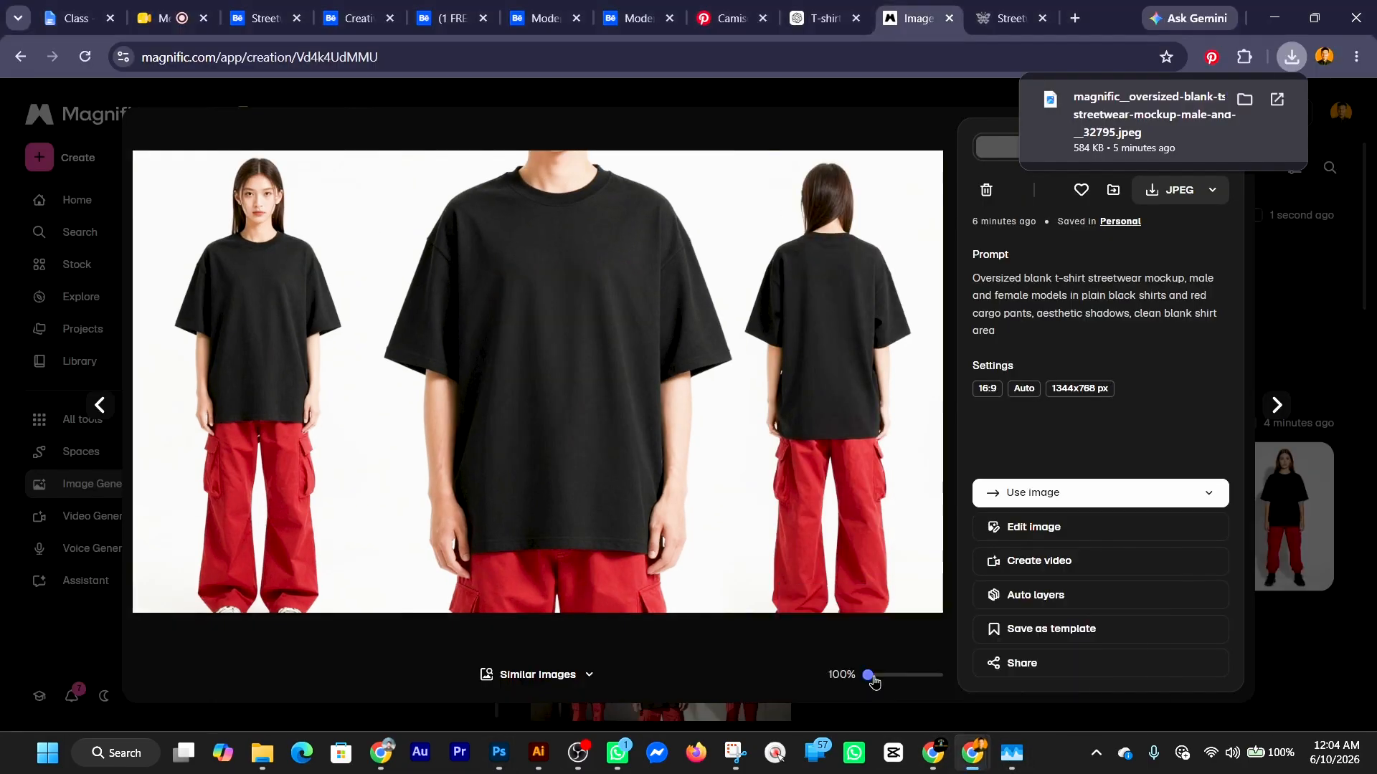
pyautogui.click(874, 660)
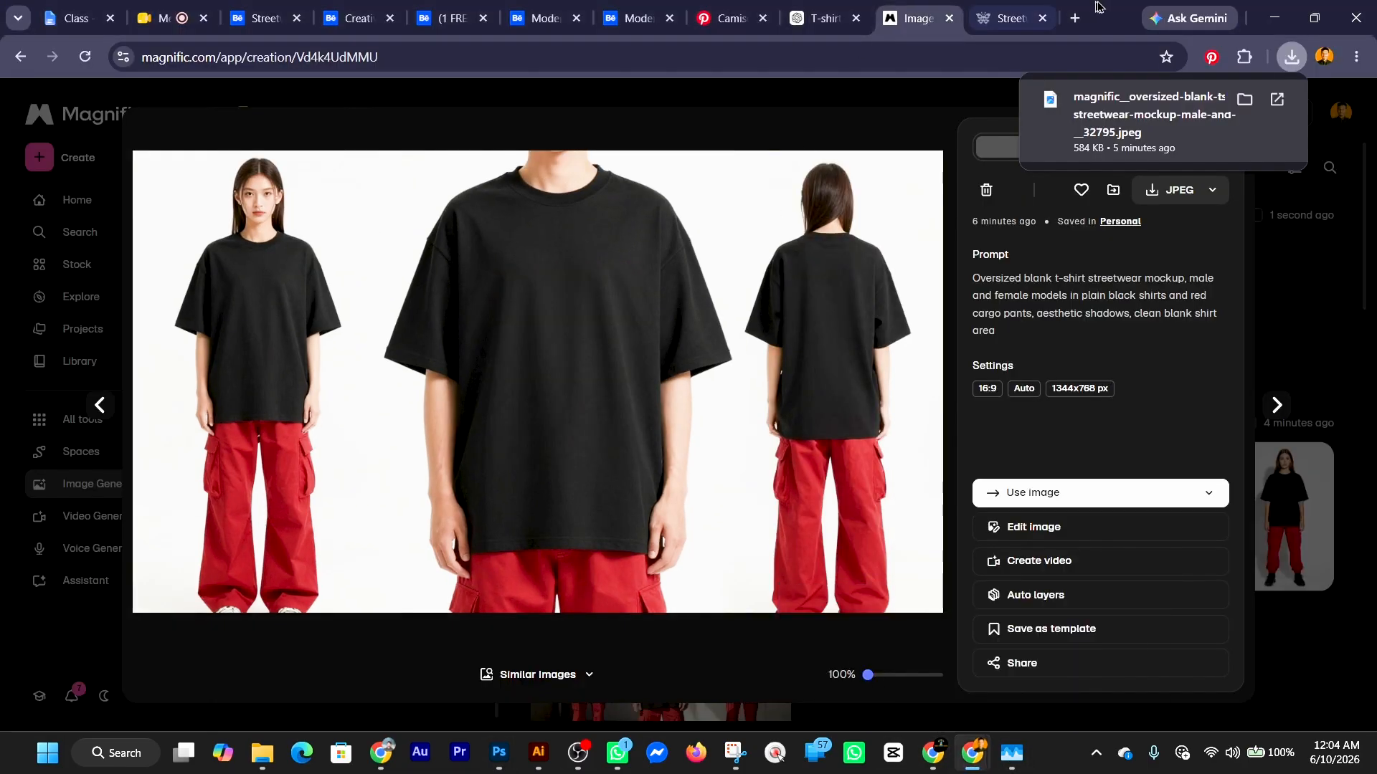
pyautogui.click(1000, 26)
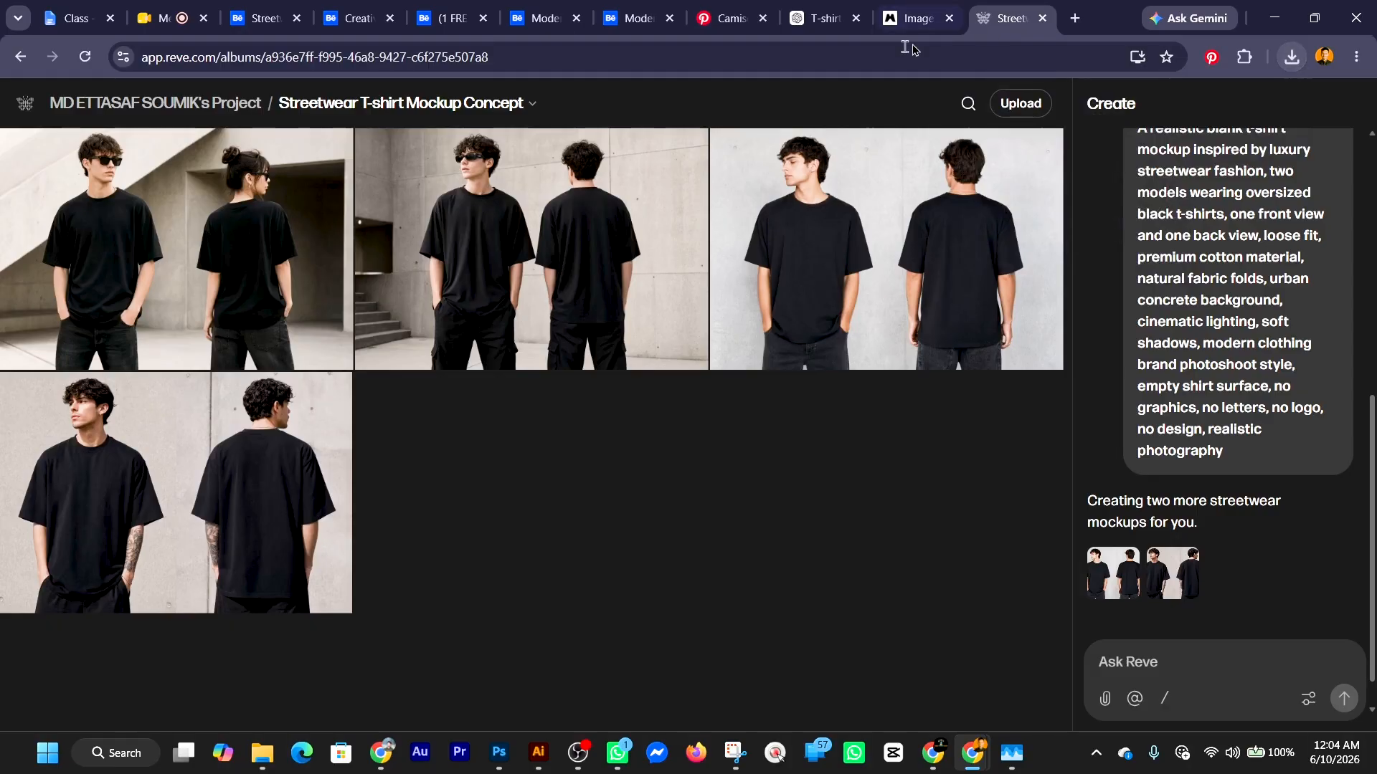
pyautogui.click(910, 19)
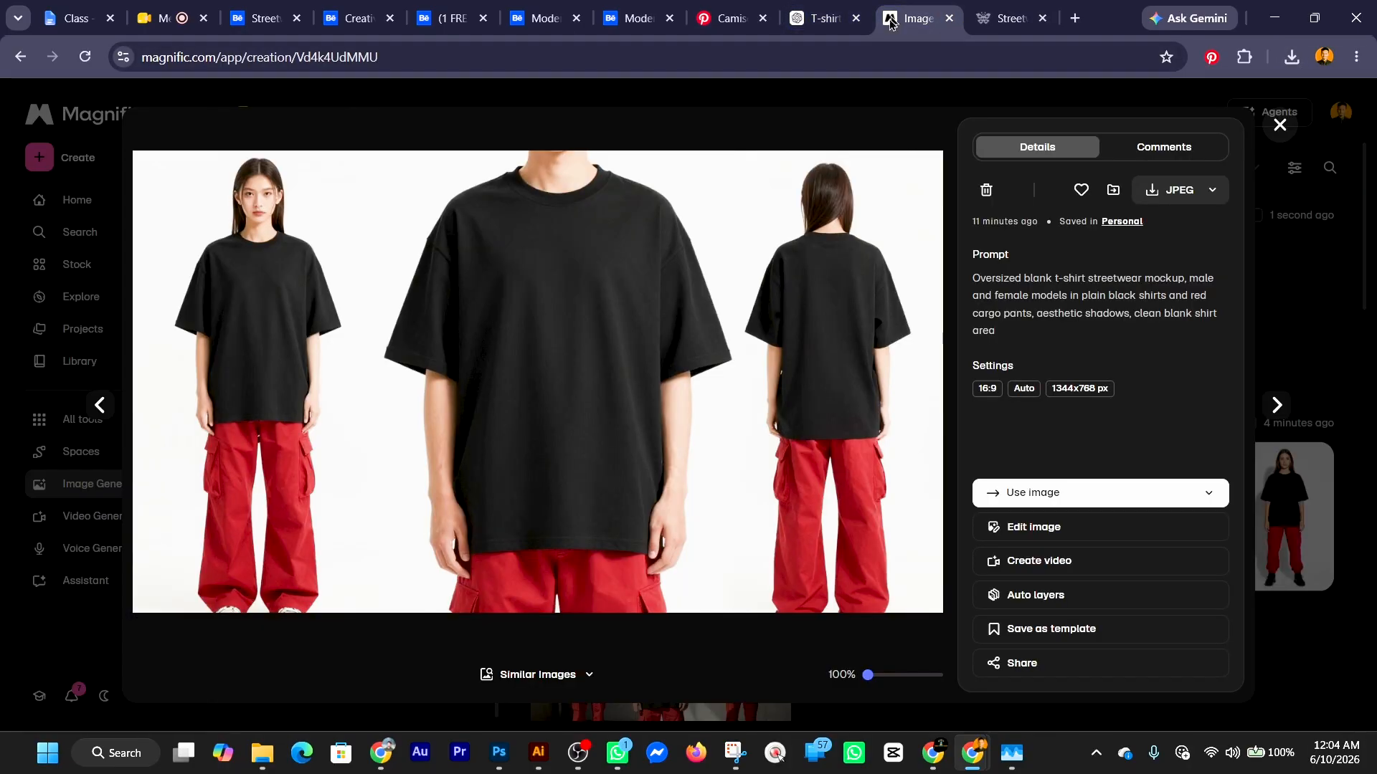
pyautogui.click(1280, 123)
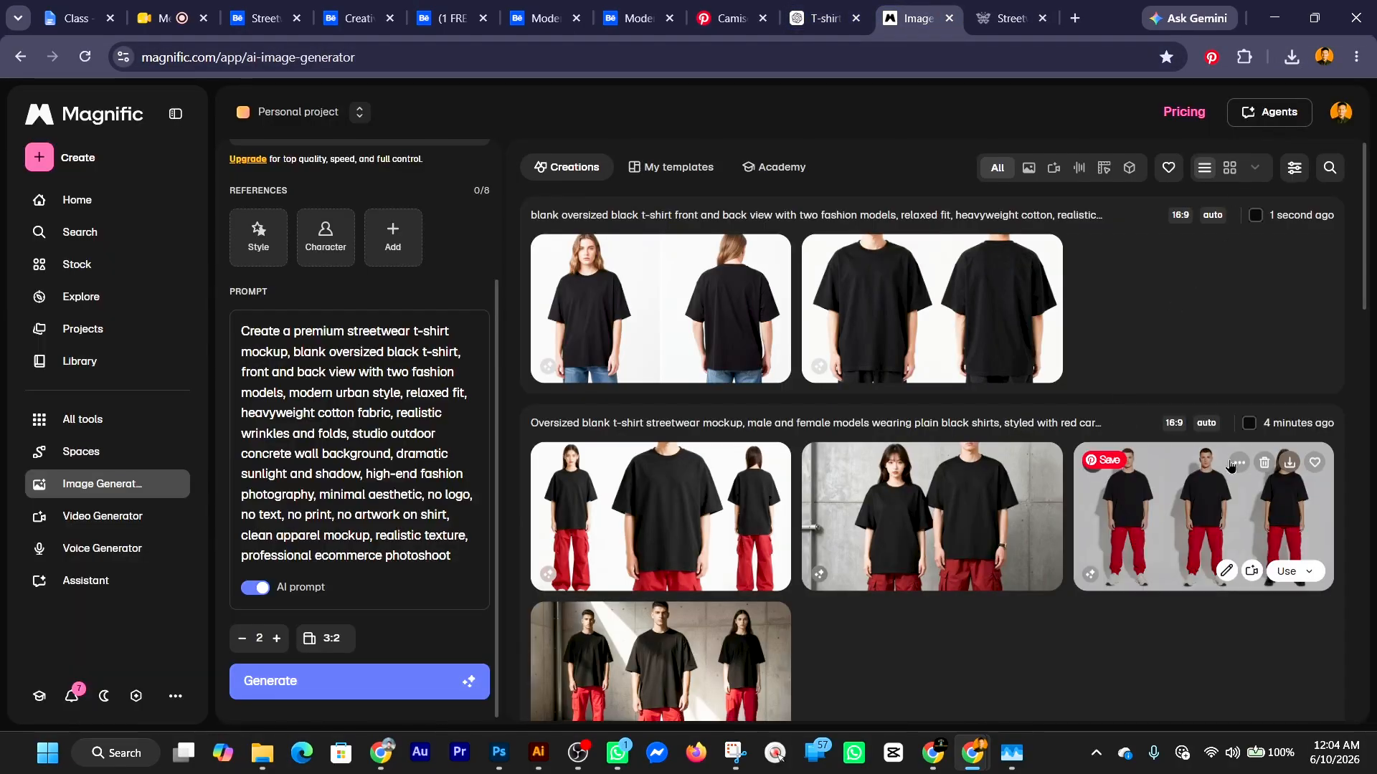
pyautogui.click(974, 527)
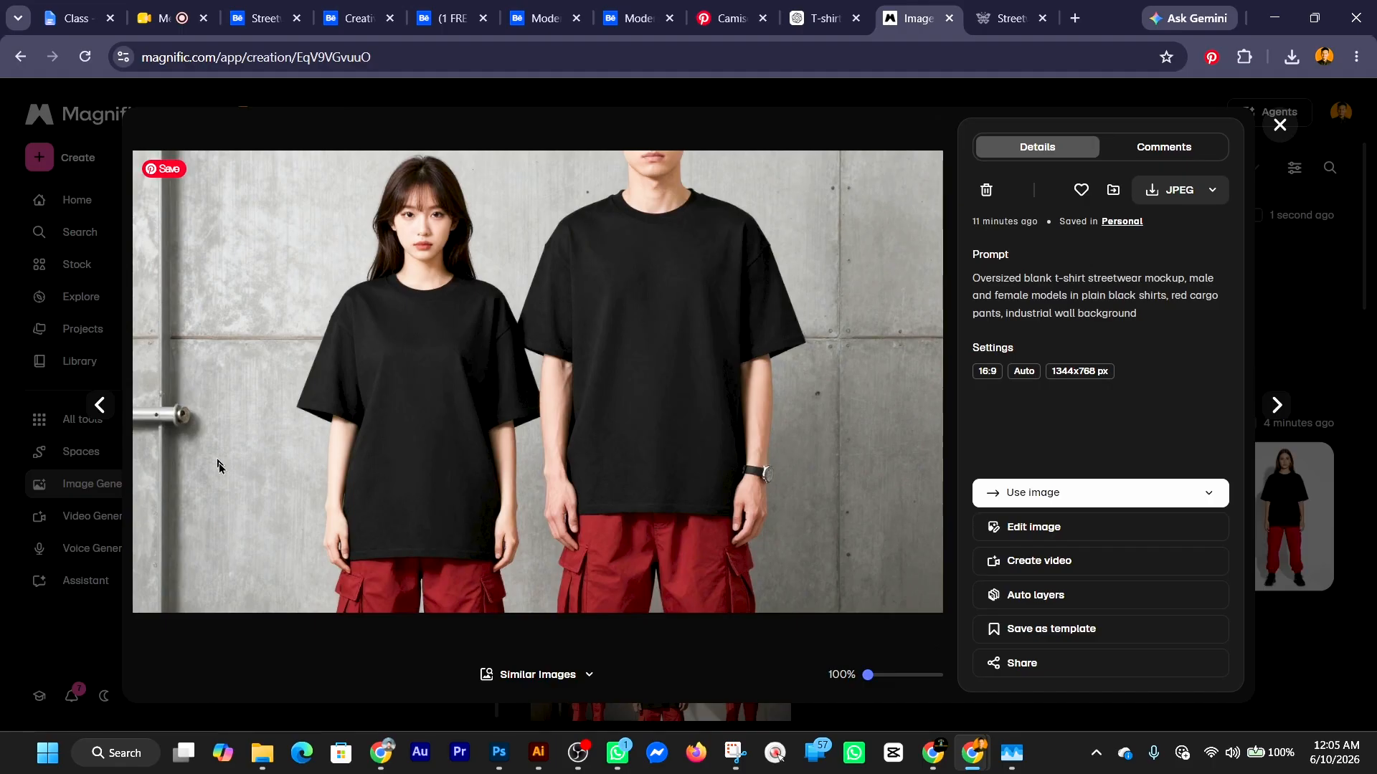
pyautogui.click(1280, 126)
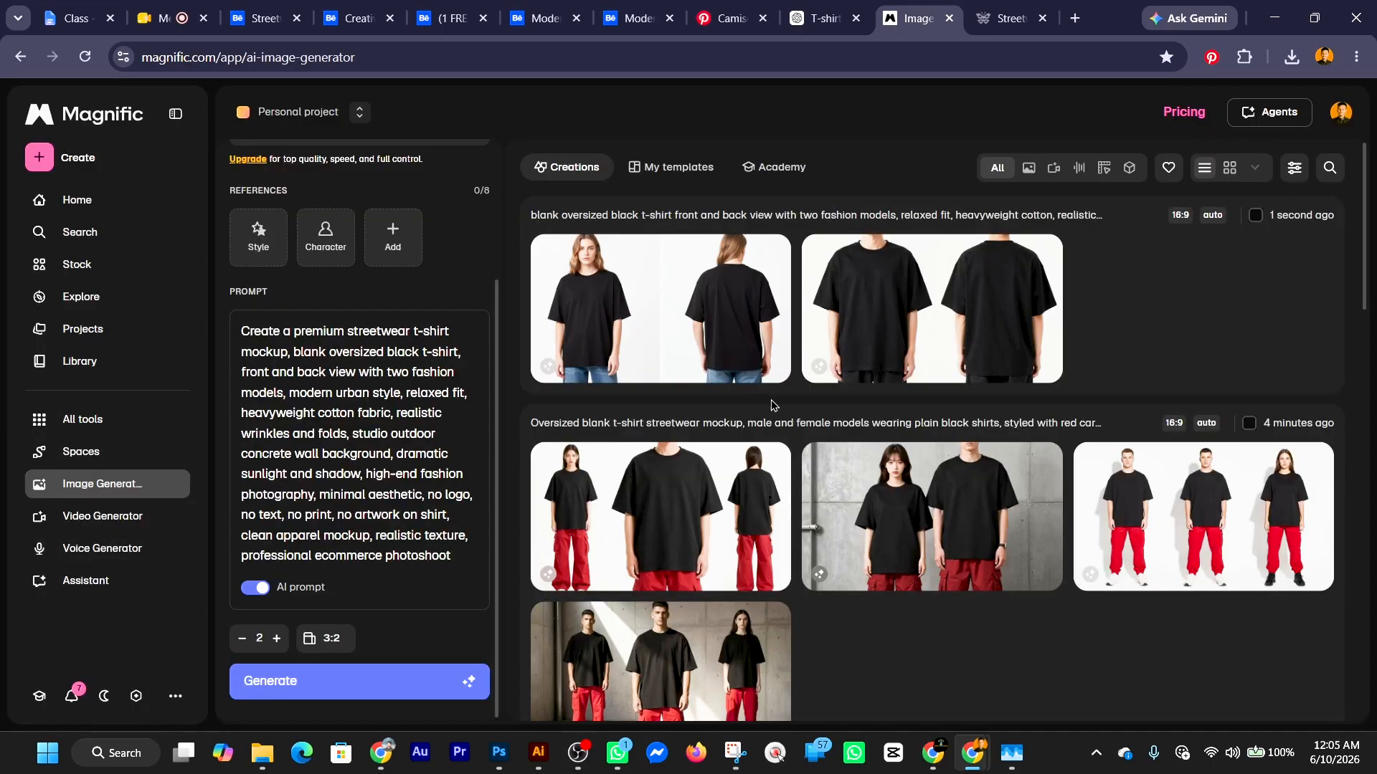
pyautogui.click(802, 17)
pyautogui.scroll(3, 874, 353)
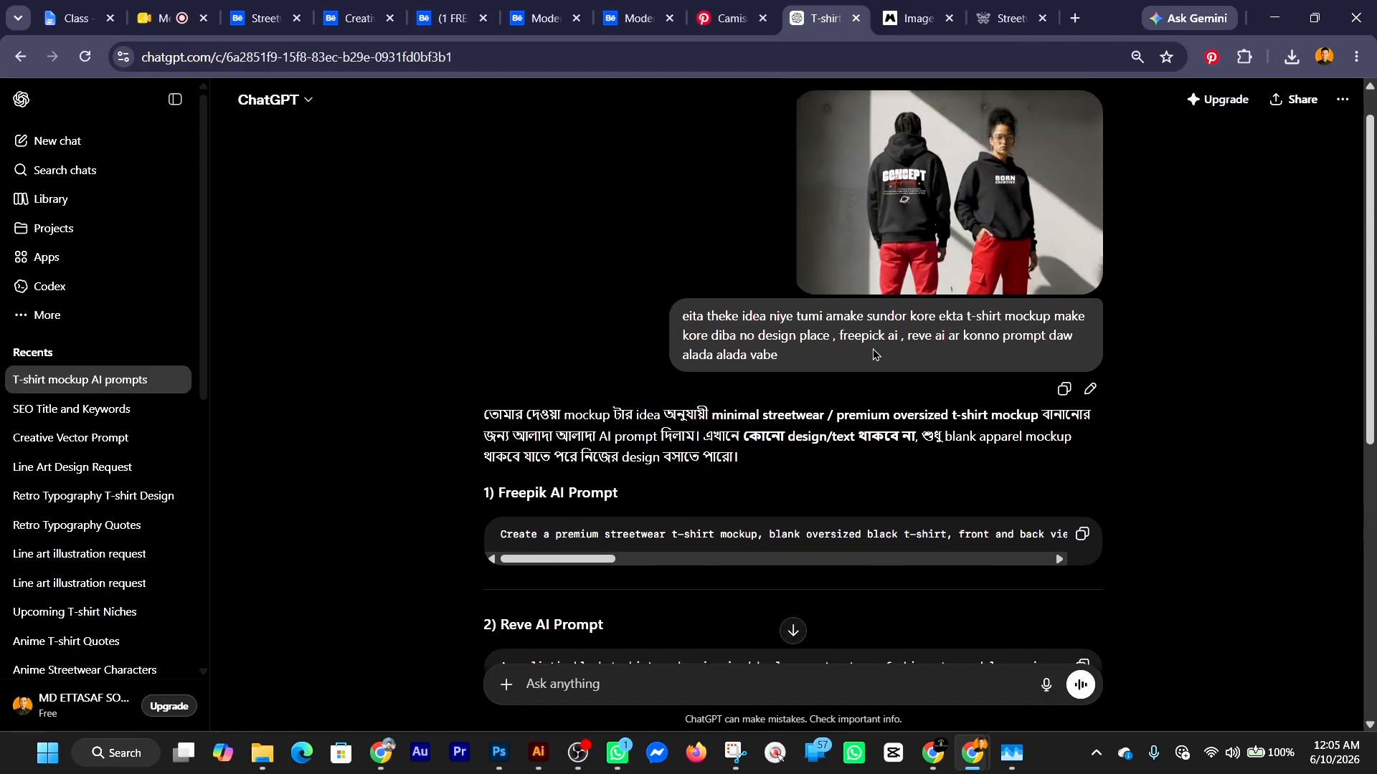
pyautogui.scroll(-2, 874, 353)
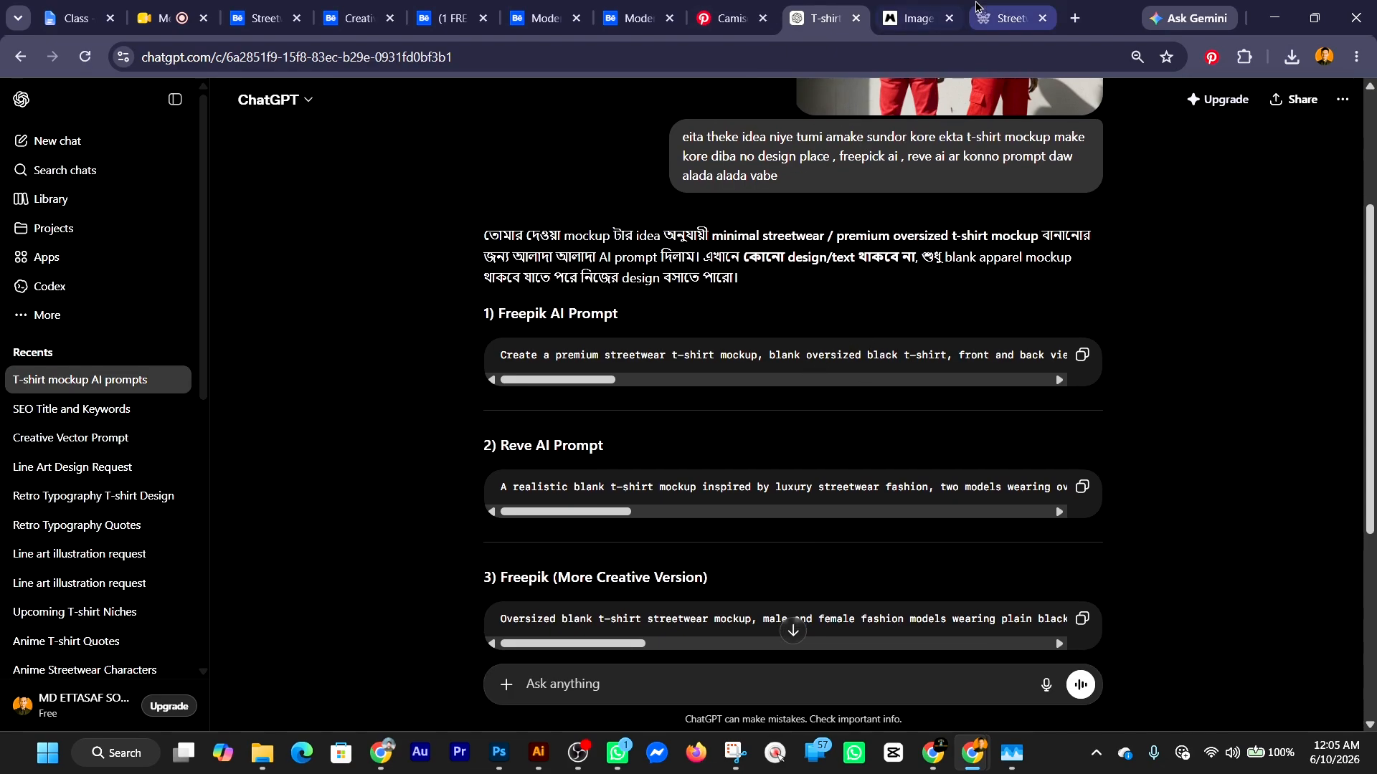
# In the Magnific prompt, replace "t-shirt" with "hodie" in the phrase "blank oversized black t-shirt".
pyautogui.click(912, 18)
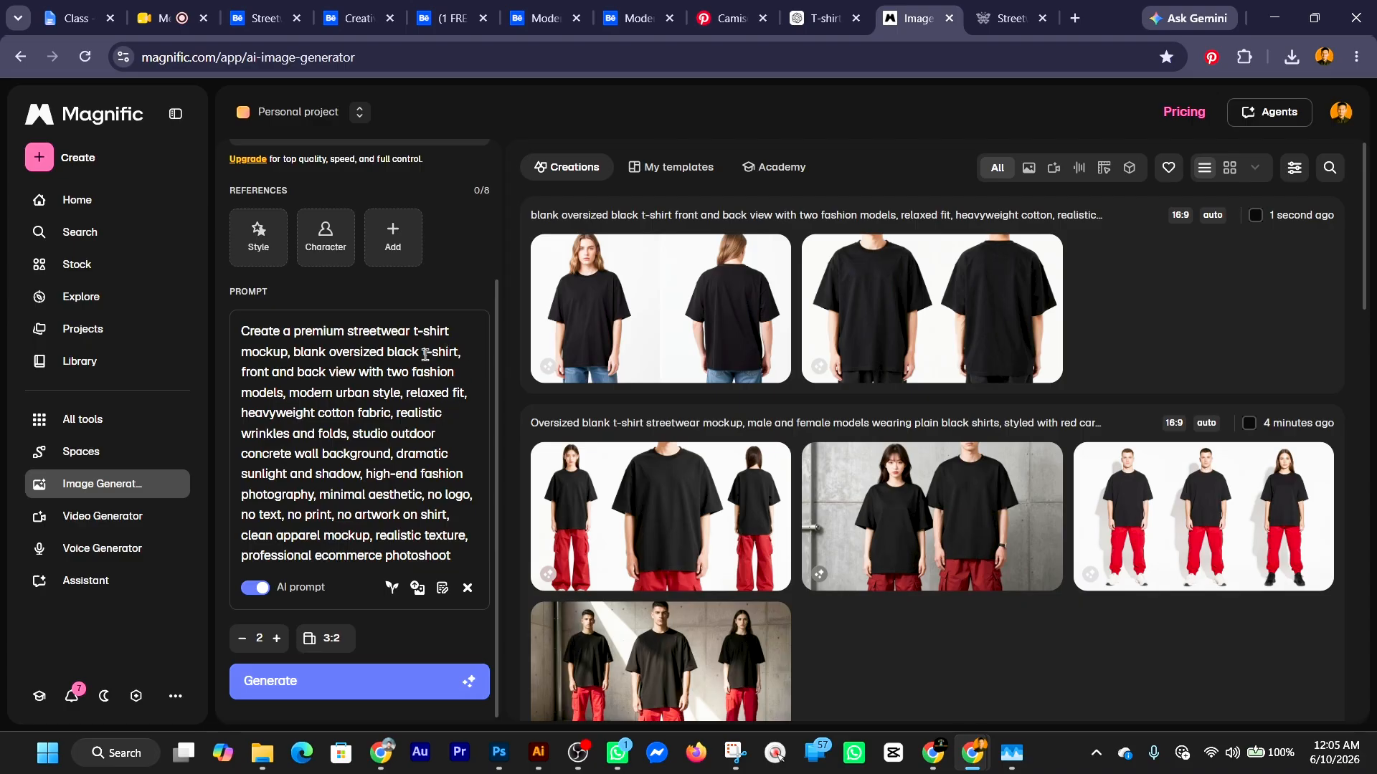
pyautogui.moveTo(421, 354); pyautogui.dragTo(457, 362)
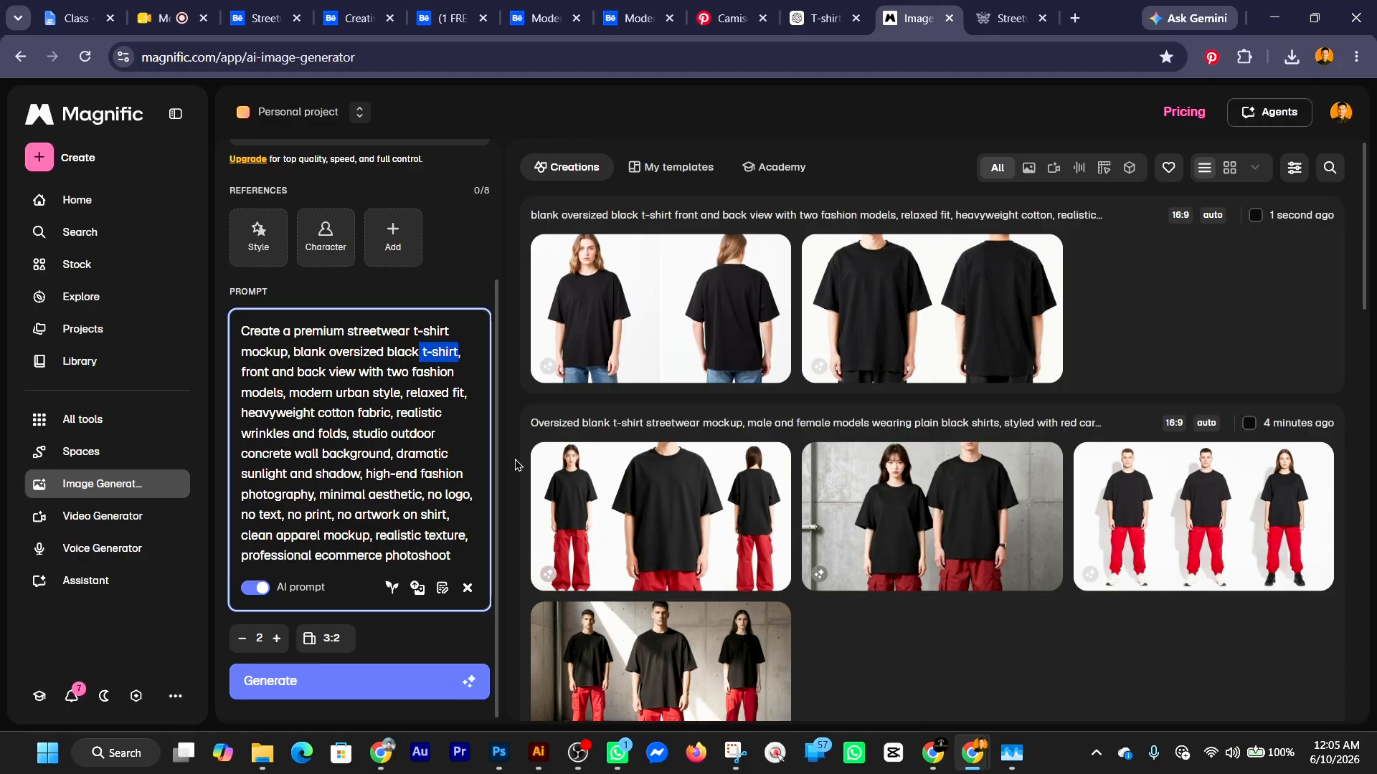
pyautogui.press('BackSpace')
pyautogui.press('BackSpace')
pyautogui.write('hod,')
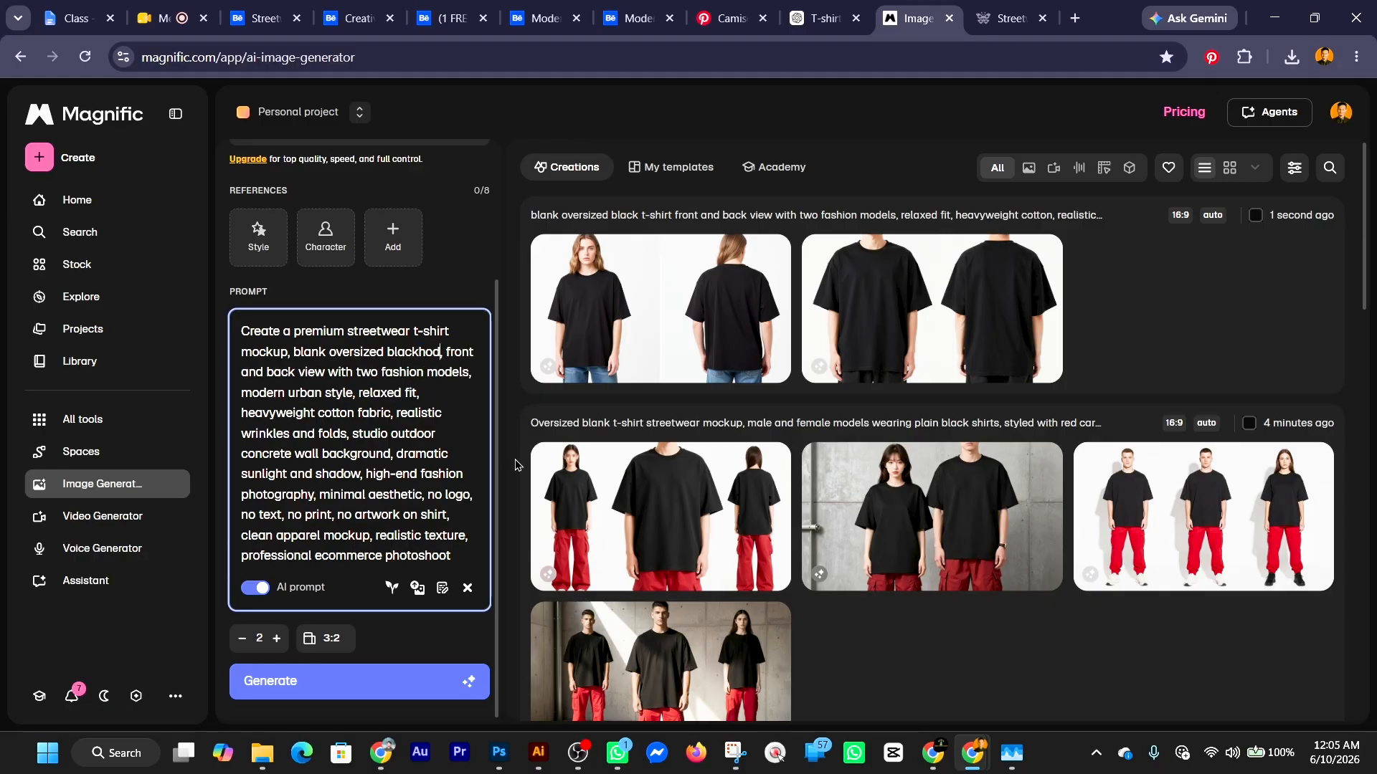
pyautogui.write('ie,')
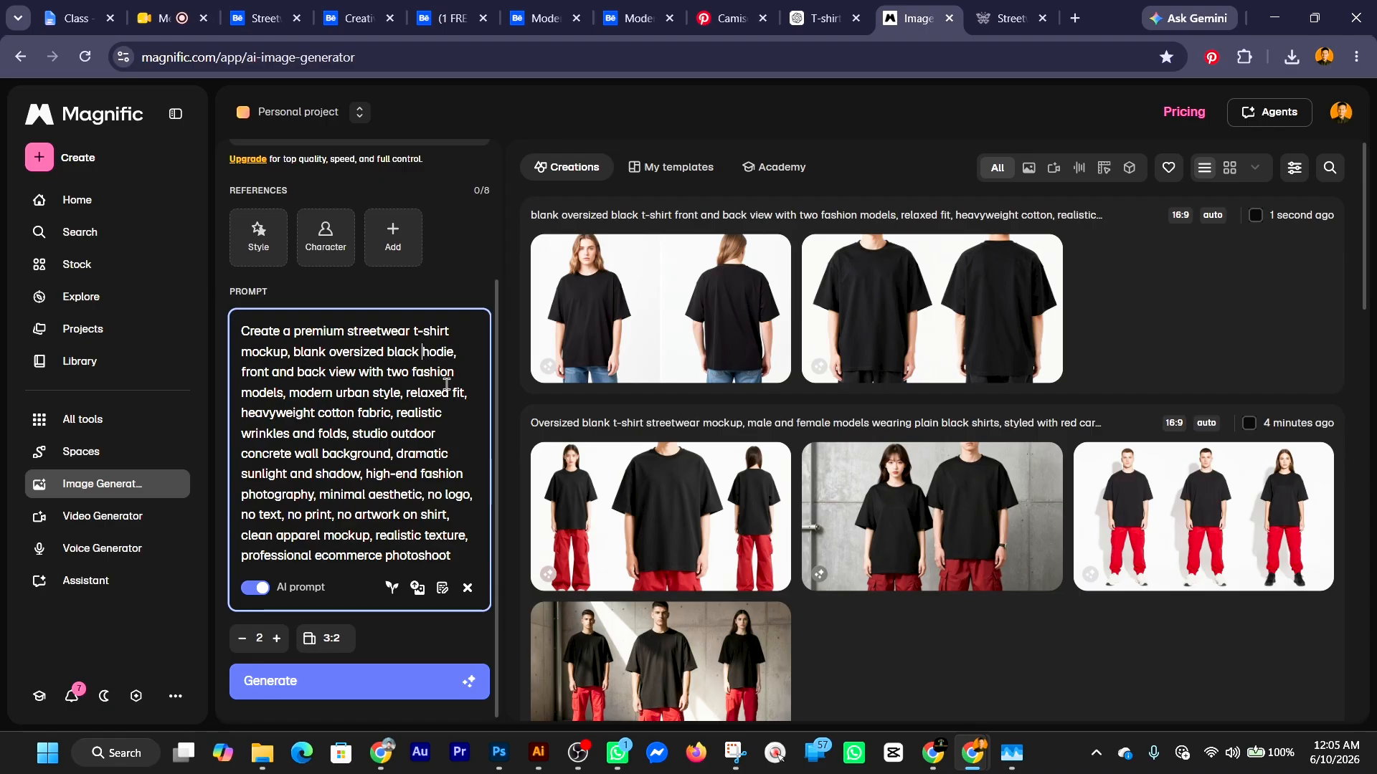
# Copy the word "hodie" and paste it over "t-shirt" in the prompt's opening phrase "premium streetwear t-shirt mockup".
pyautogui.rightClick(443, 350)
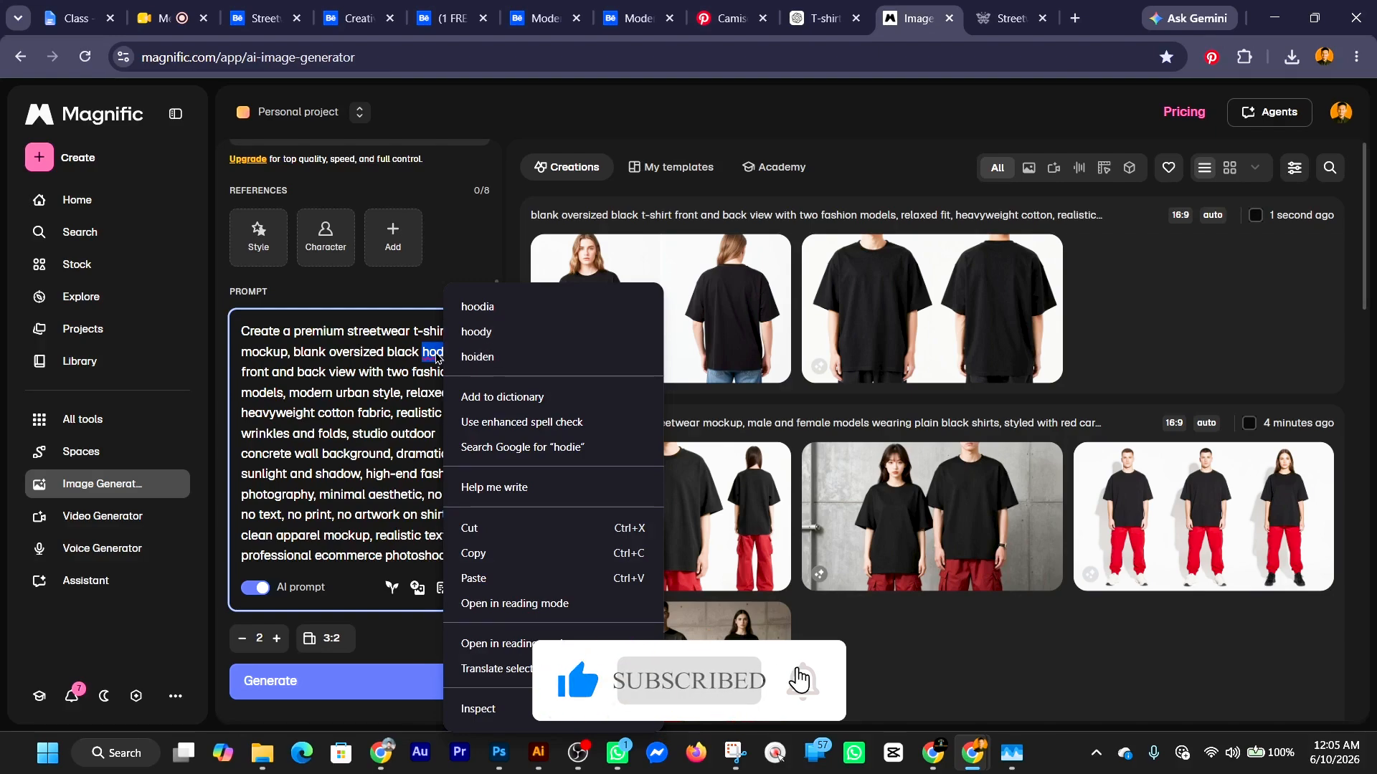
pyautogui.press('Escape')
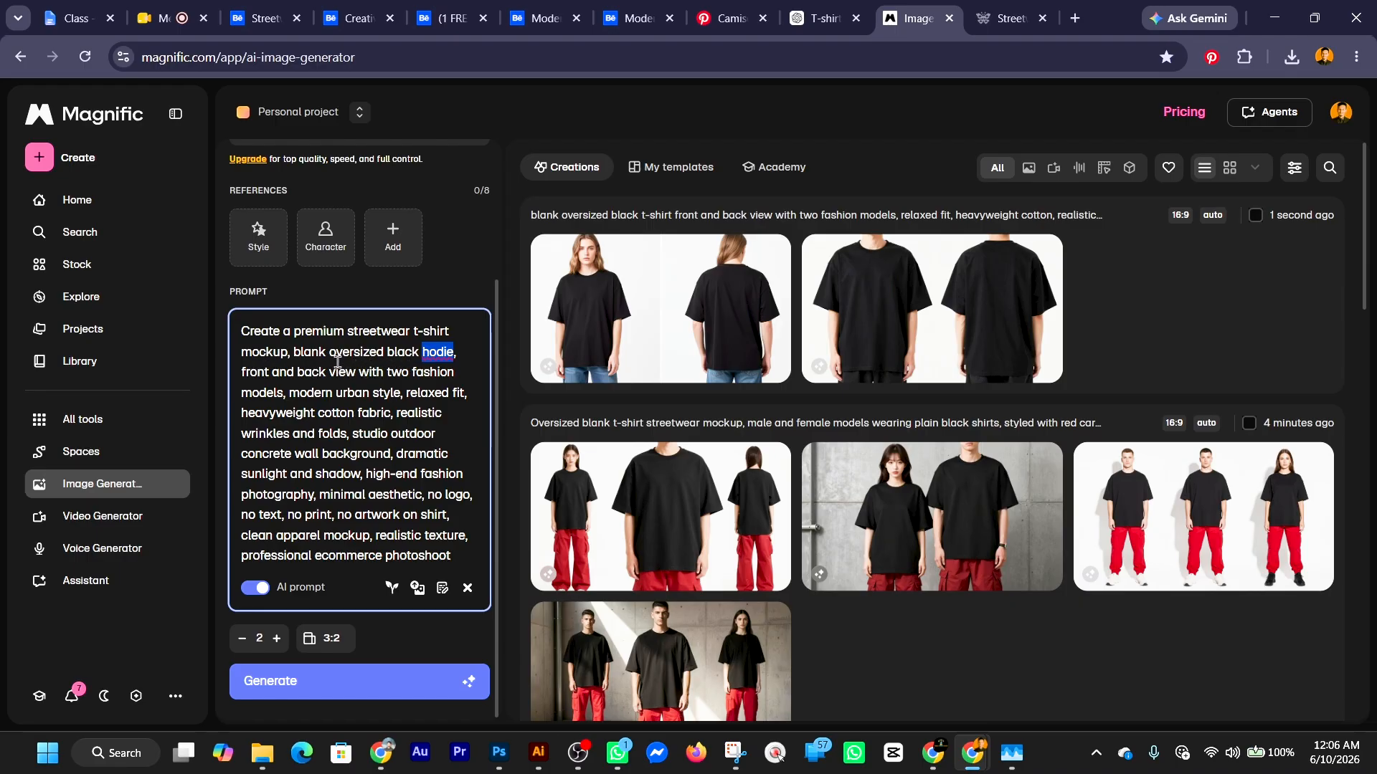
pyautogui.rightClick(444, 360)
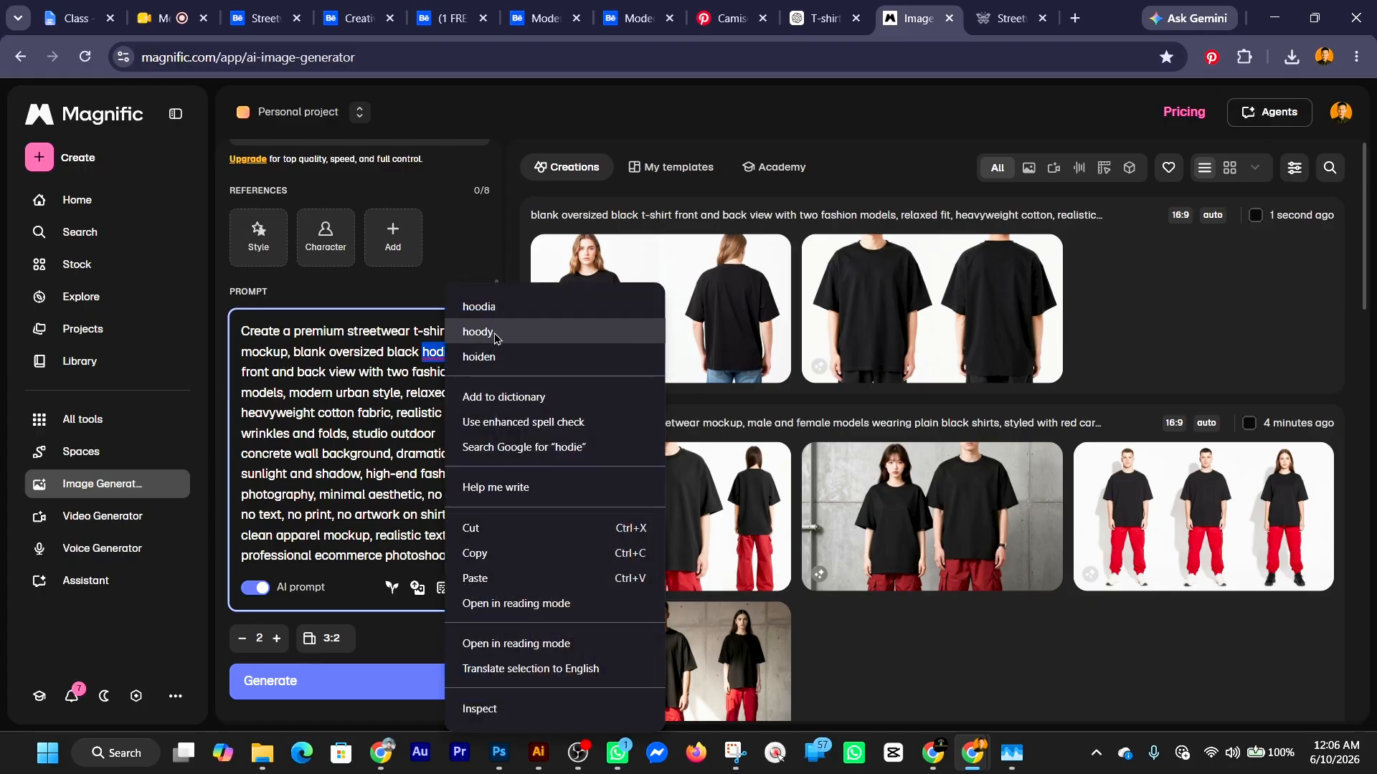
pyautogui.click(504, 553)
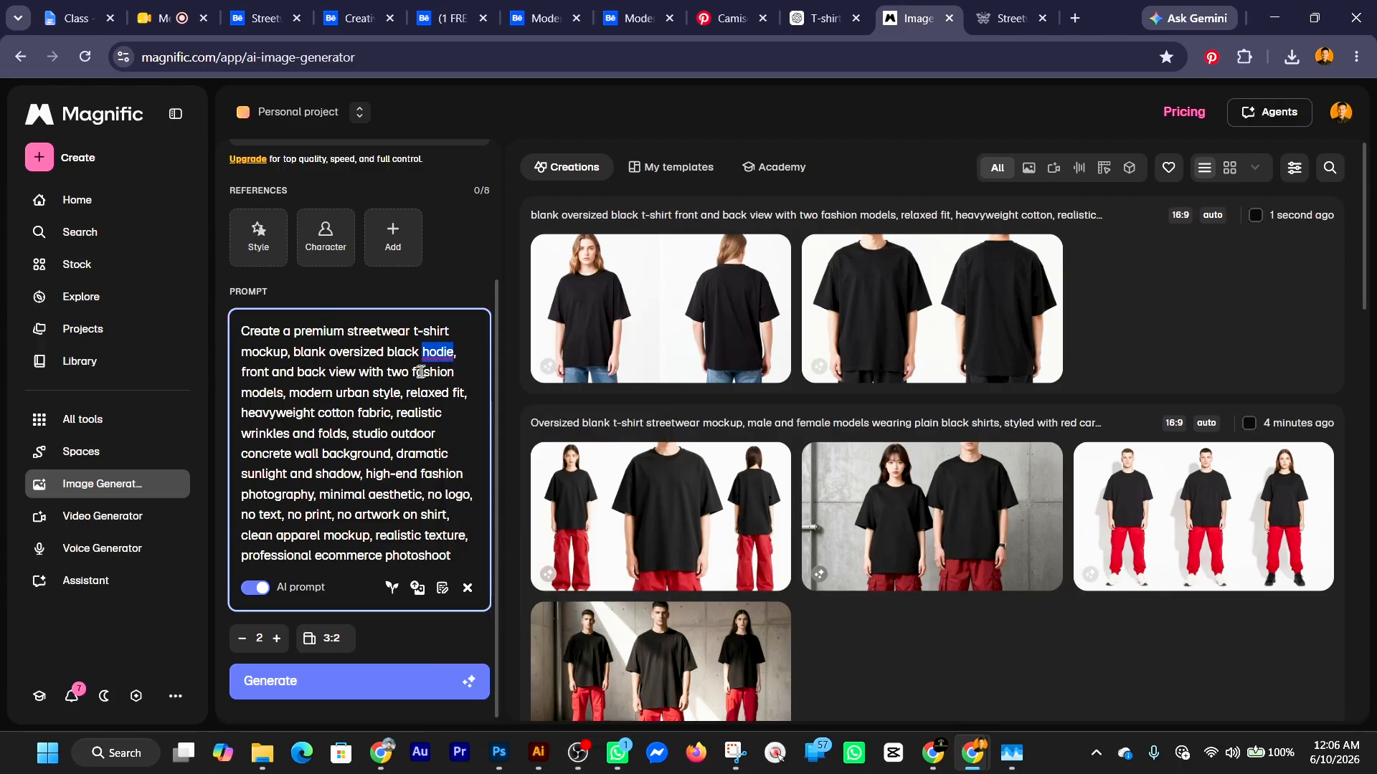
pyautogui.moveTo(414, 331)
pyautogui.mouseDown()
pyautogui.moveTo(451, 332)
pyautogui.moveTo(440, 334)
pyautogui.mouseUp()
pyautogui.rightClick(440, 334)
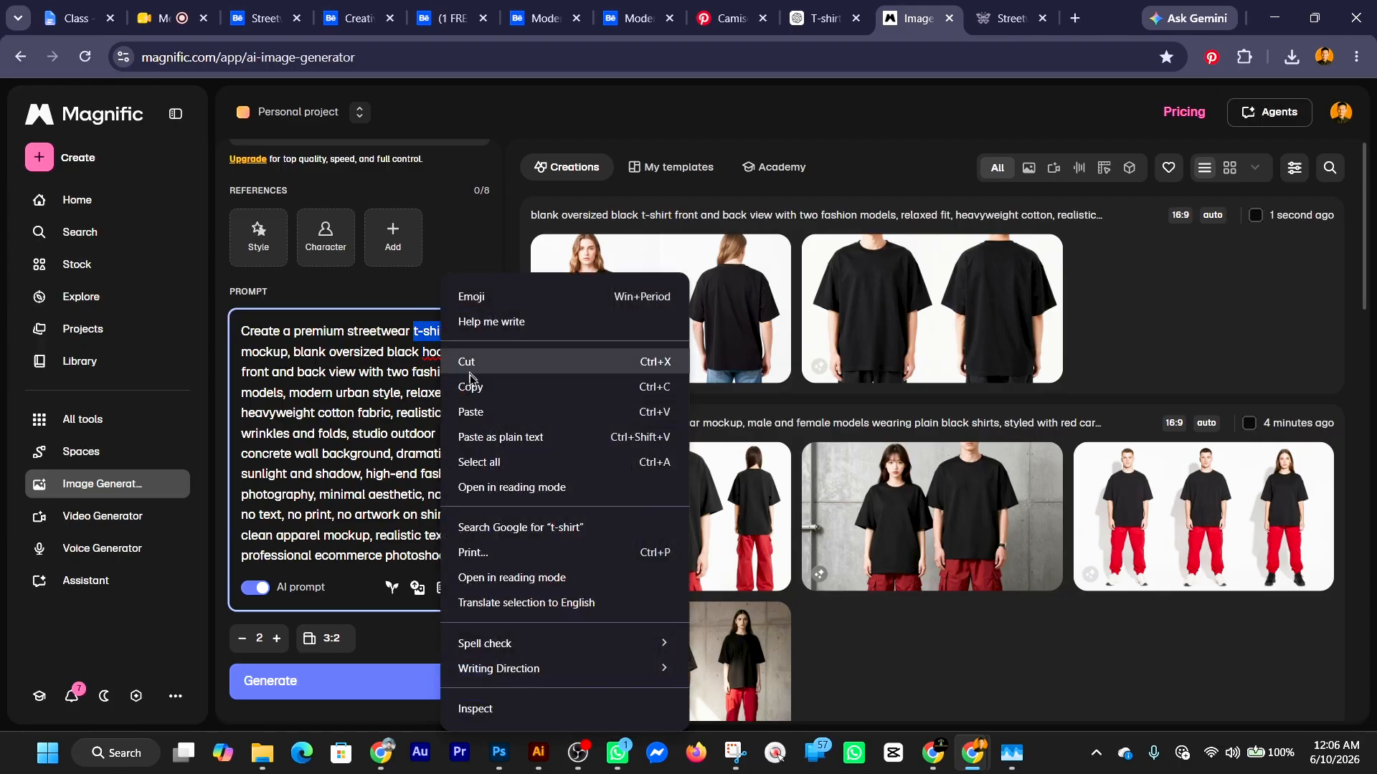
pyautogui.click(490, 413)
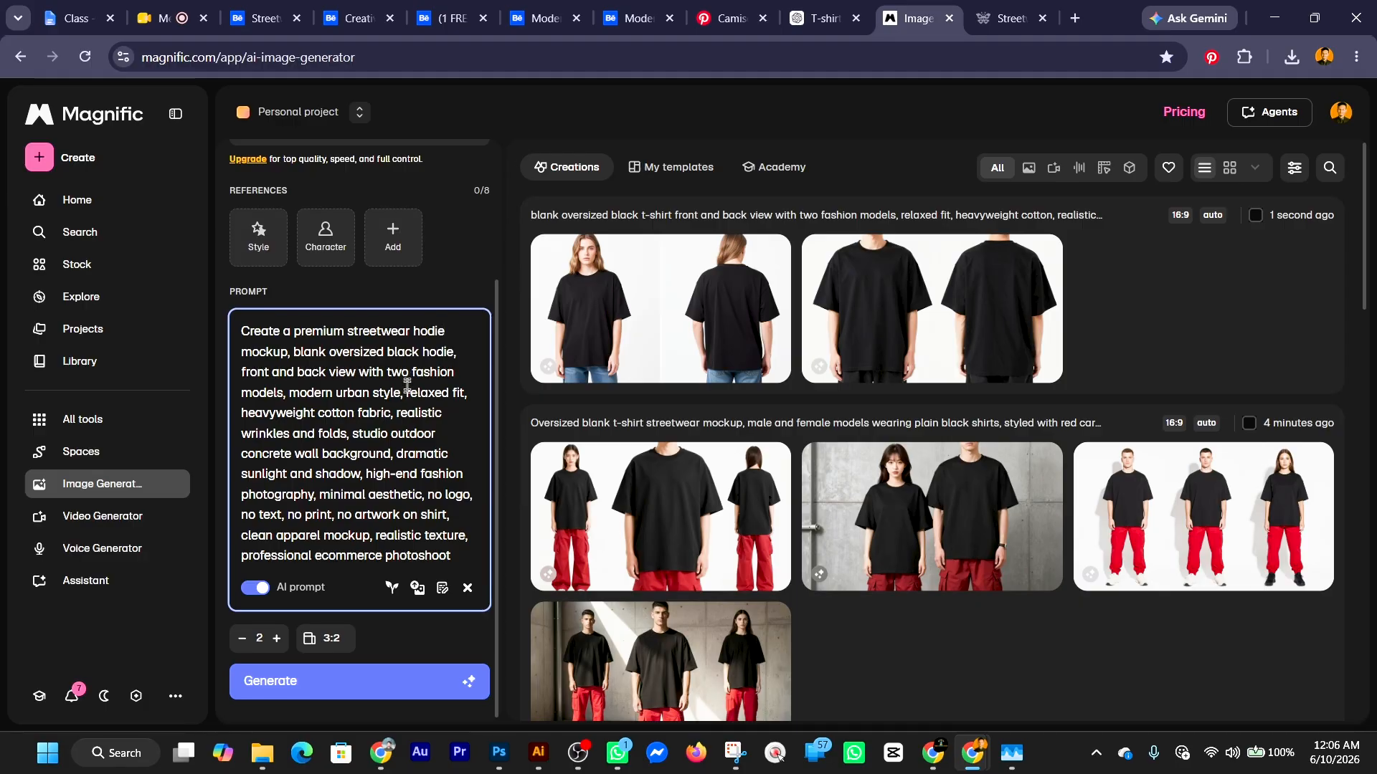
# Insert "and write" between "blank" and "oversized" in the prompt.
pyautogui.click(330, 355)
pyautogui.write('d')
pyautogui.write('nd ')
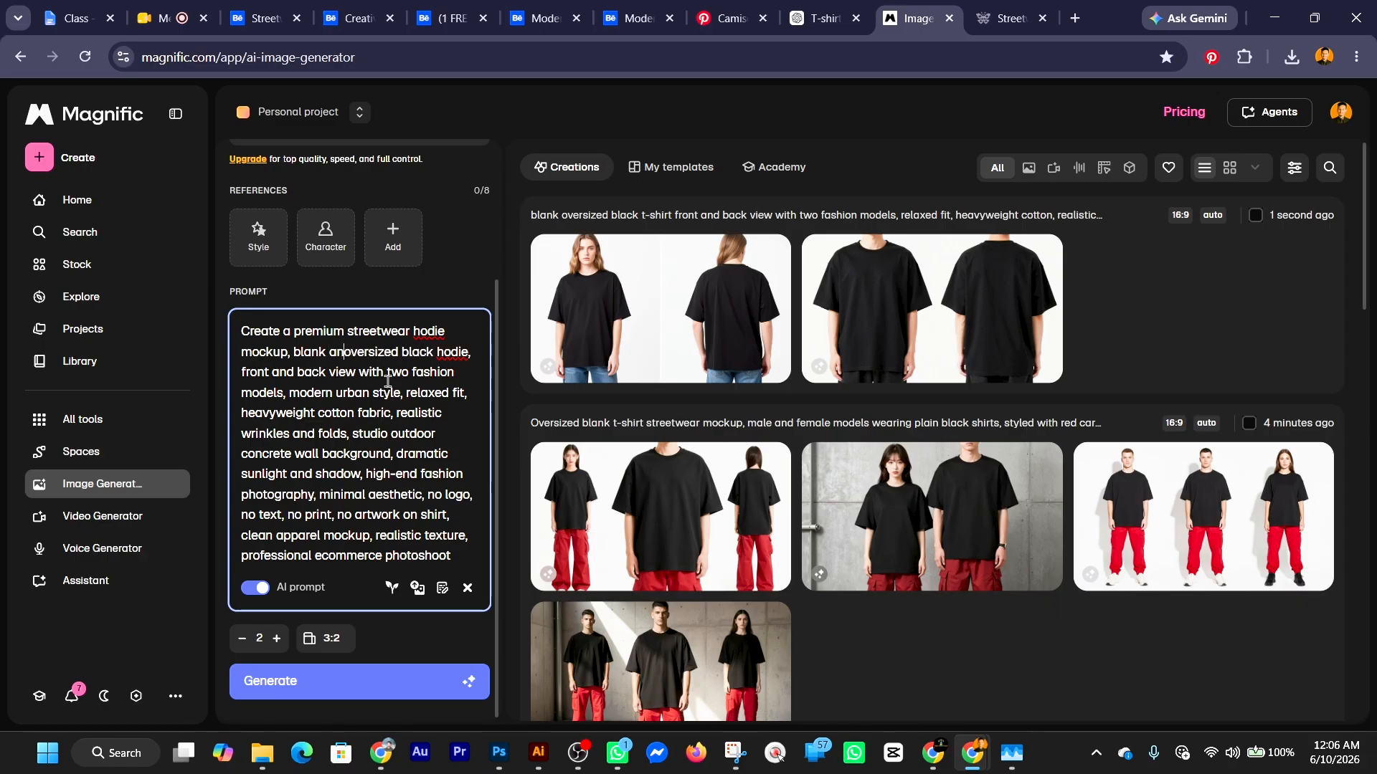
pyautogui.write('wr')
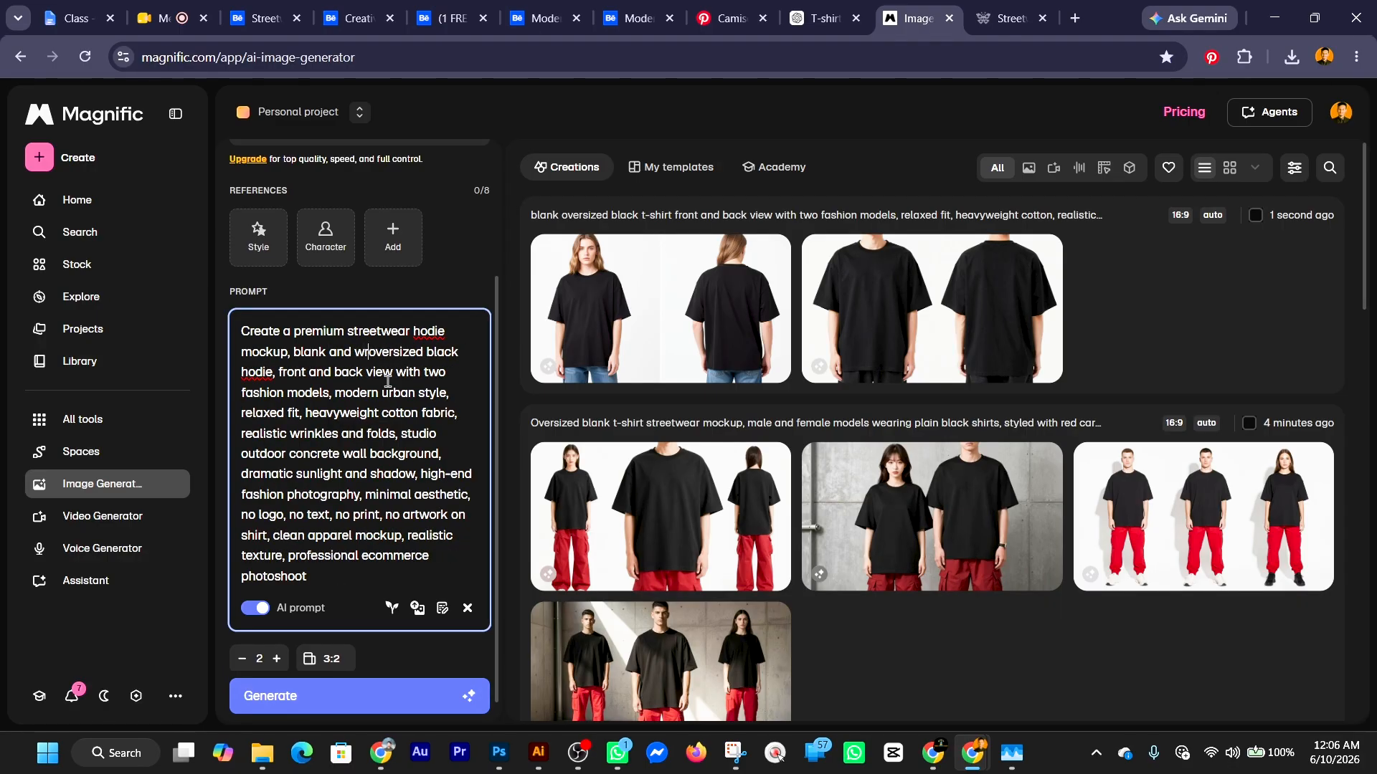
pyautogui.write('ie')
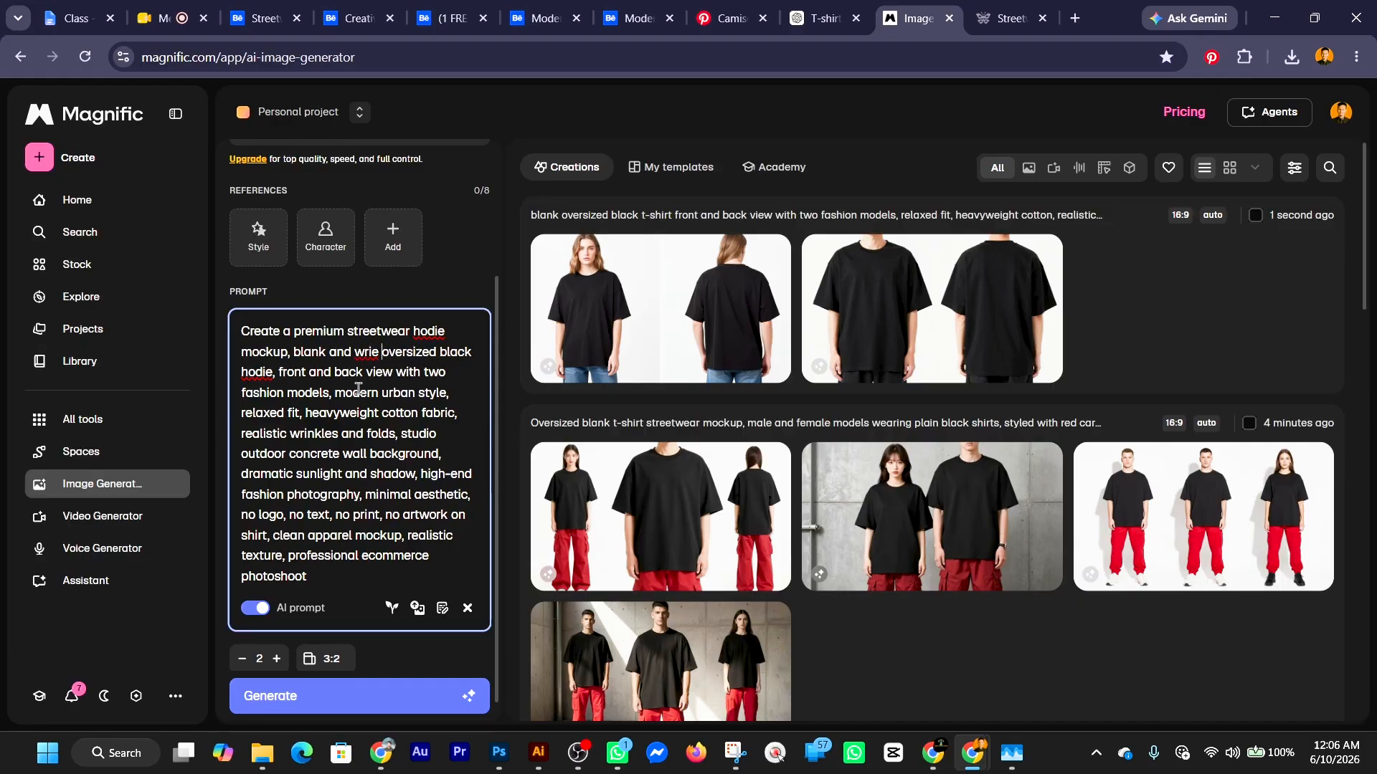
pyautogui.press('BackSpace')
pyautogui.press('BackSpace')
pyautogui.press('BackSpace')
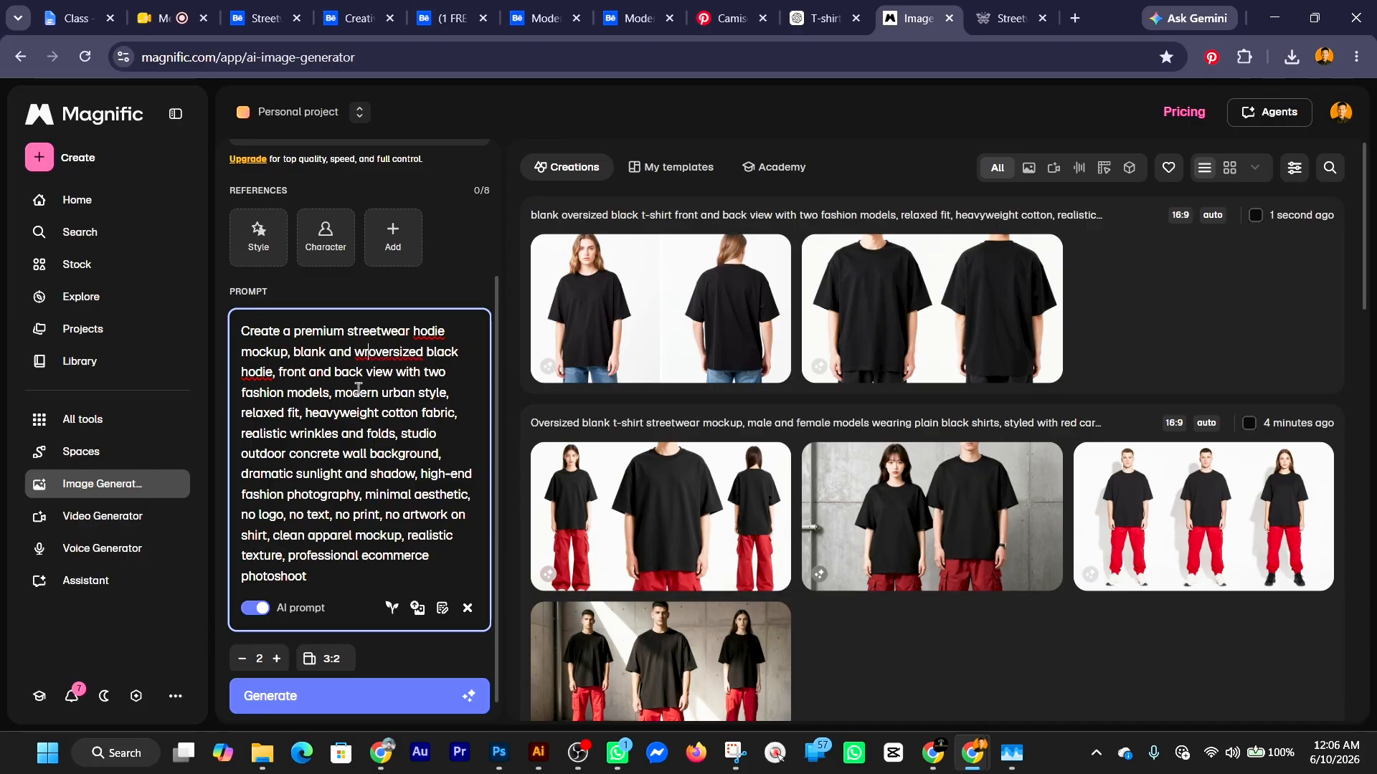
pyautogui.write('ite')
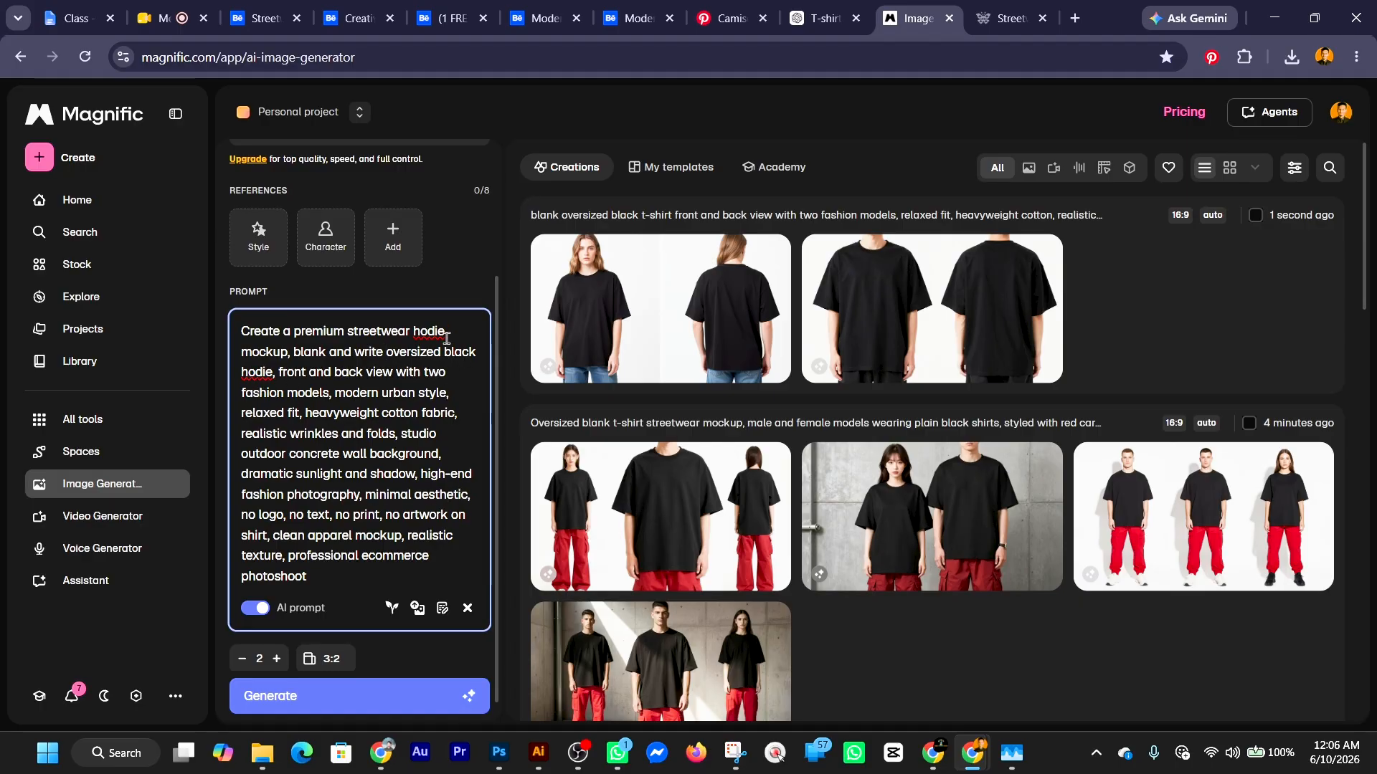
# Generate two 3:2 hoodie mockup images from the edited prompt and check the results.
pyautogui.scroll(-1, 449, 512)
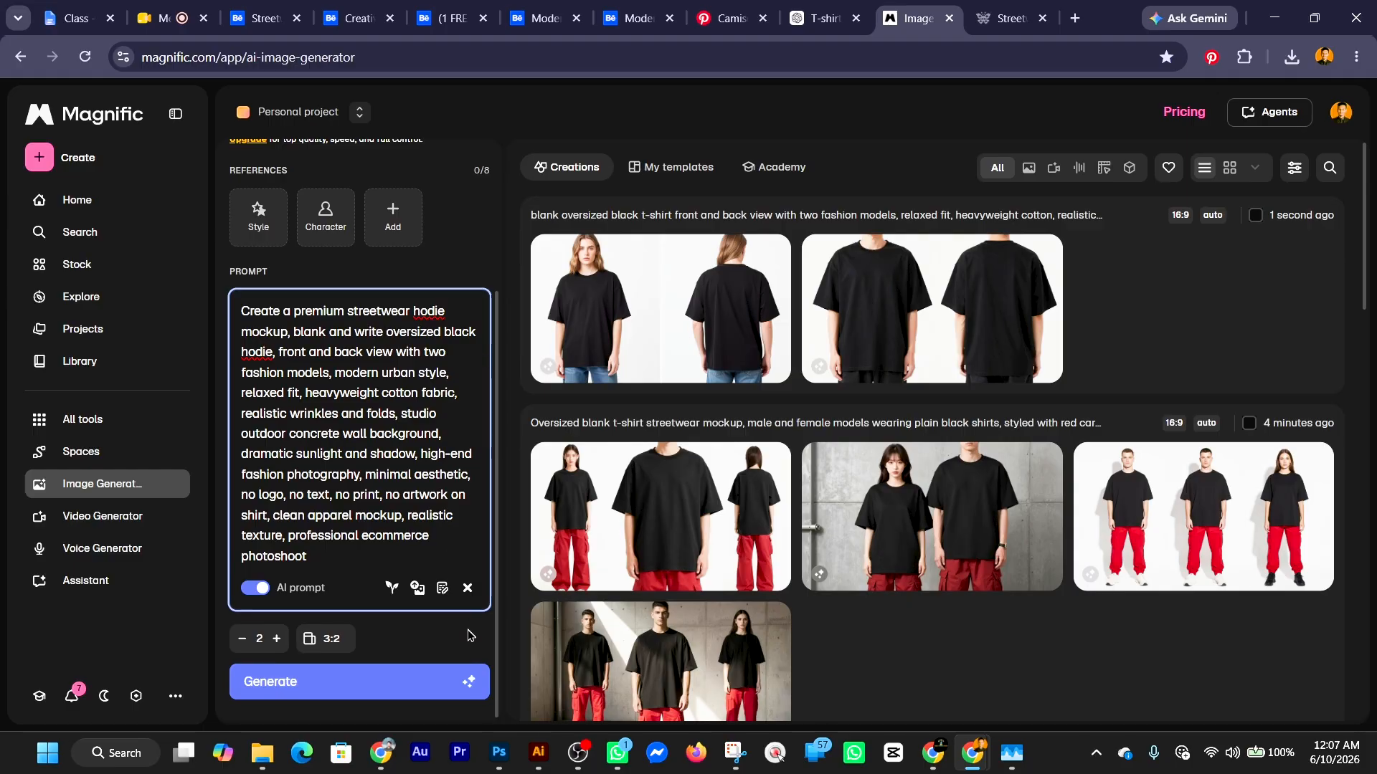
pyautogui.click(400, 686)
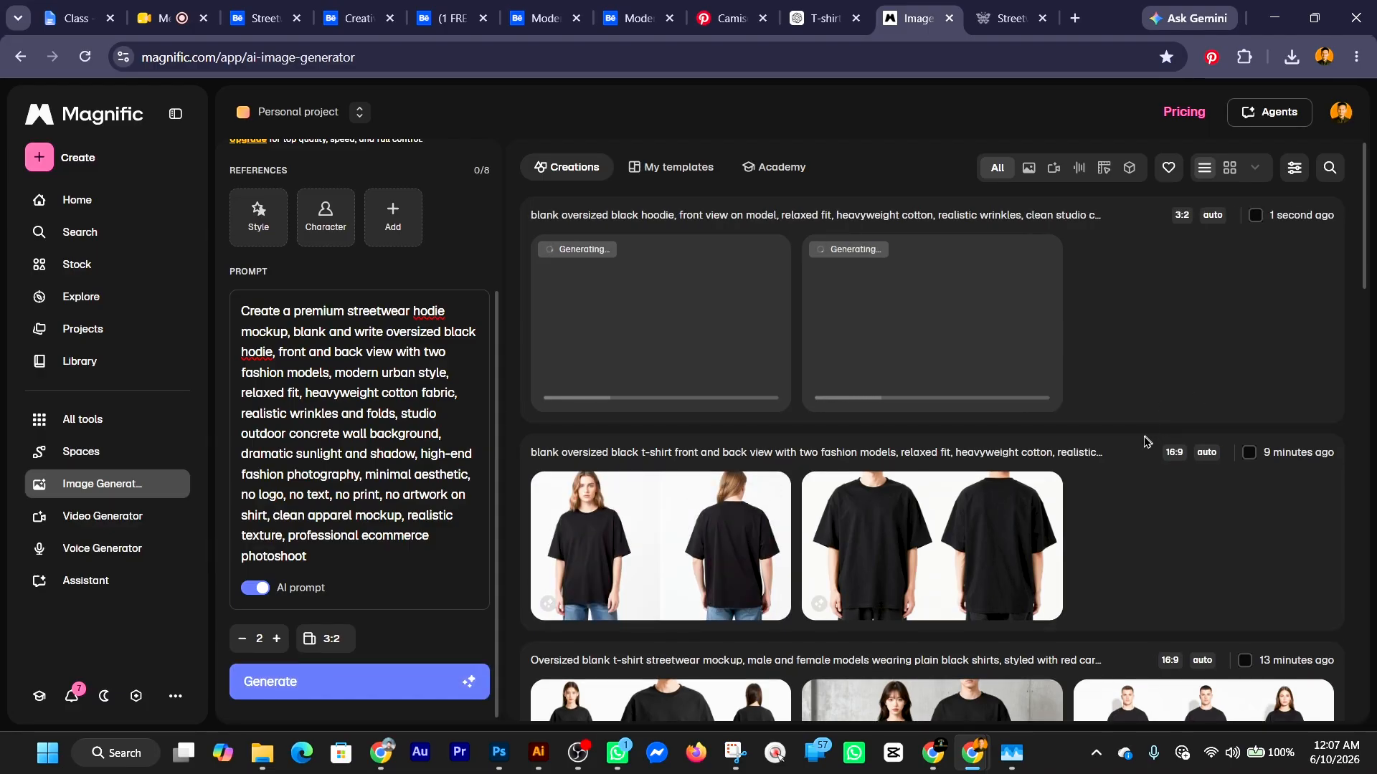
pyautogui.scroll(-4, 1072, 487)
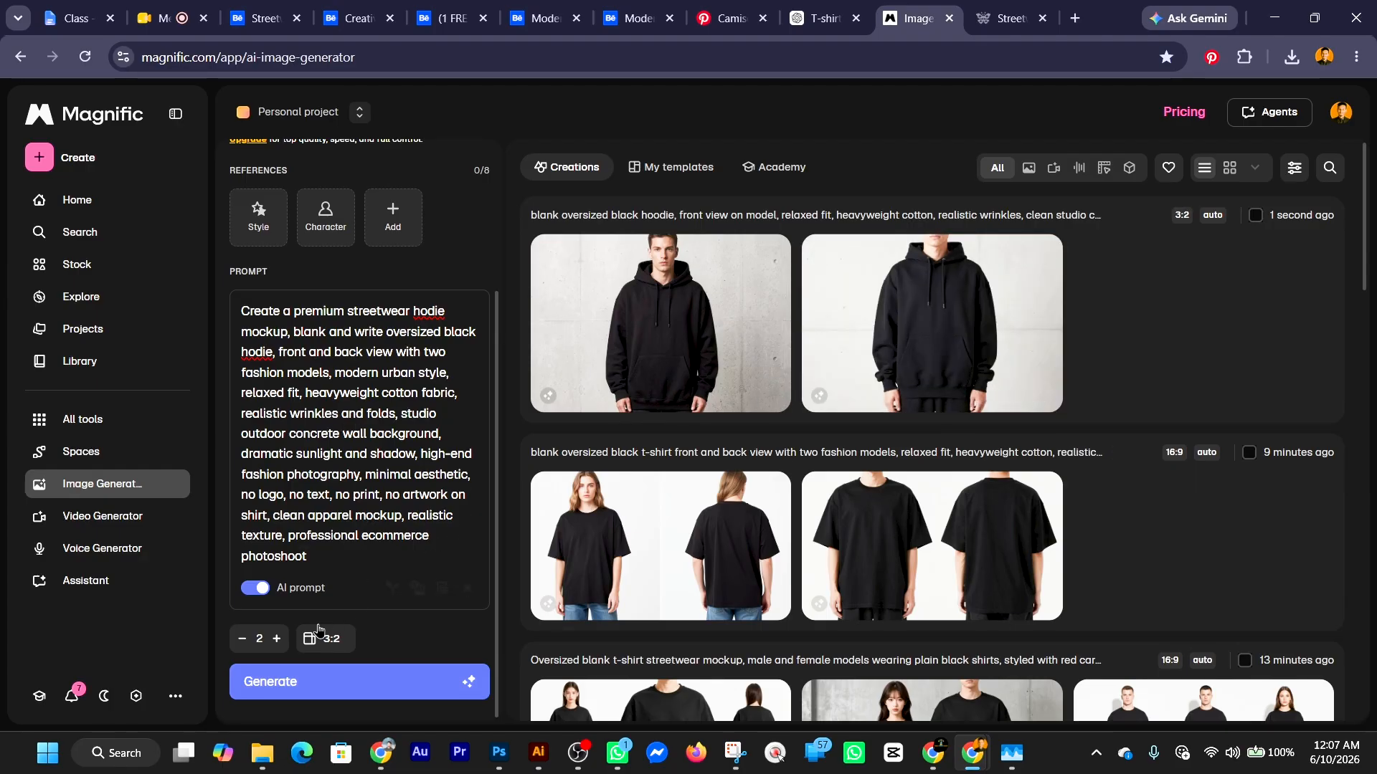
# Raise the number of images to 4 and replace "black" before "hodie" with a pasted copy of "write".
pyautogui.click(276, 639)
pyautogui.click(276, 638)
pyautogui.moveTo(384, 335); pyautogui.dragTo(357, 335)
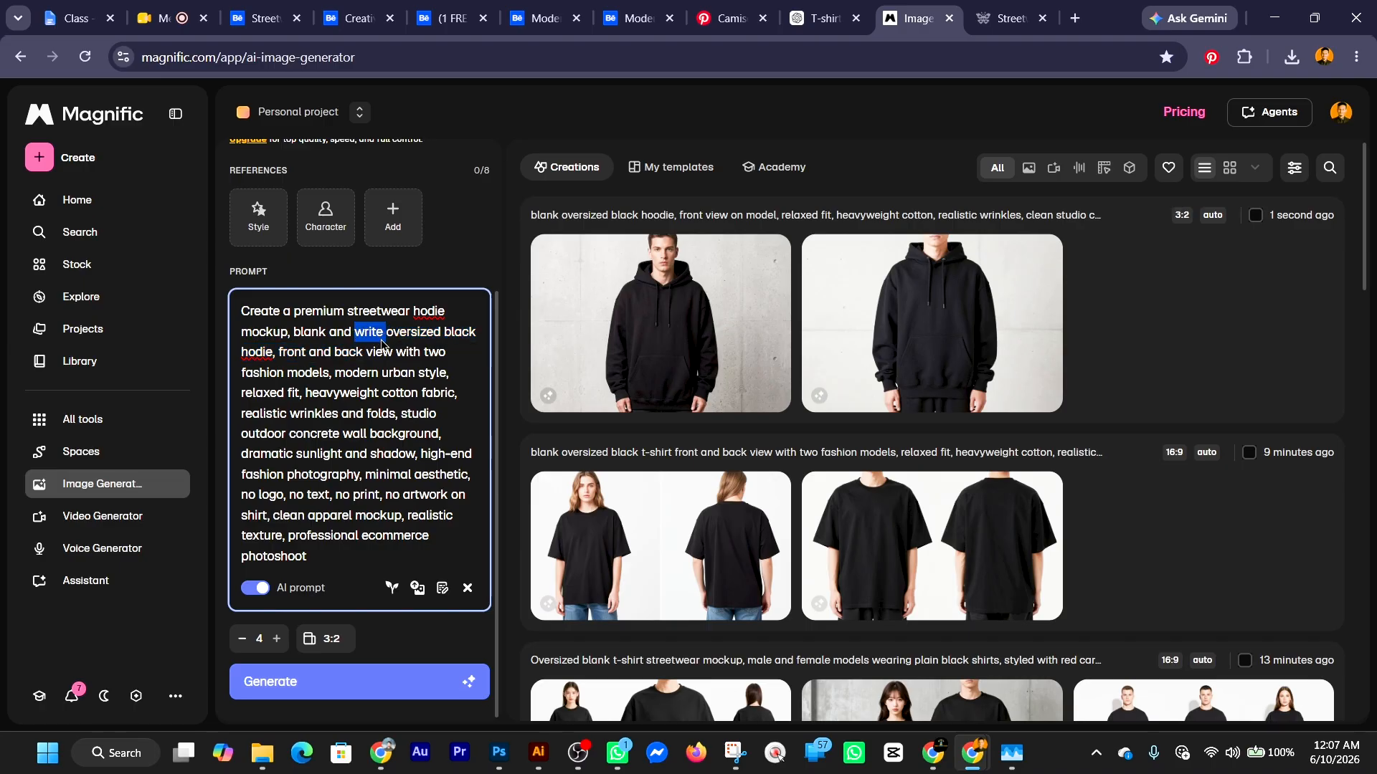
pyautogui.rightClick(383, 344)
pyautogui.click(438, 385)
pyautogui.moveTo(479, 334); pyautogui.dragTo(443, 333)
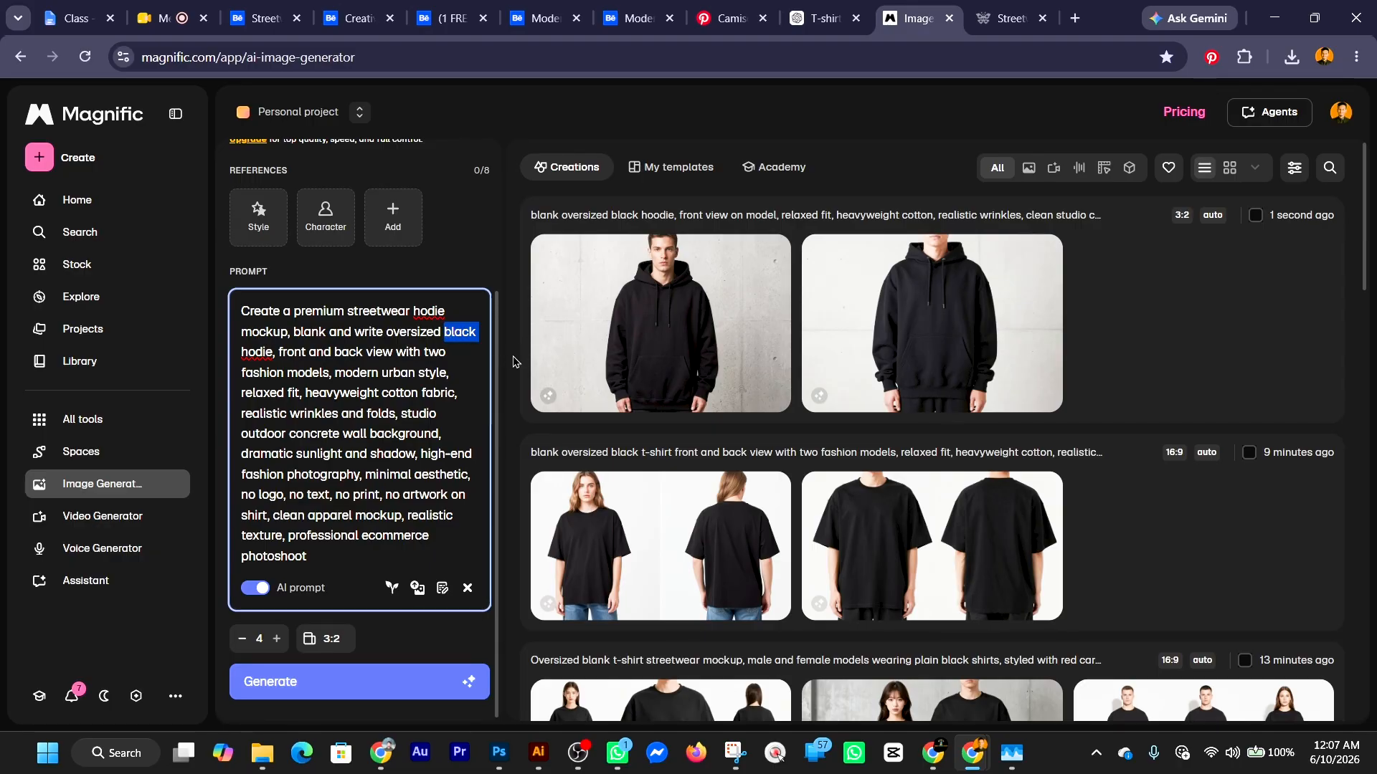
pyautogui.hotkey('ctrl', 'v')
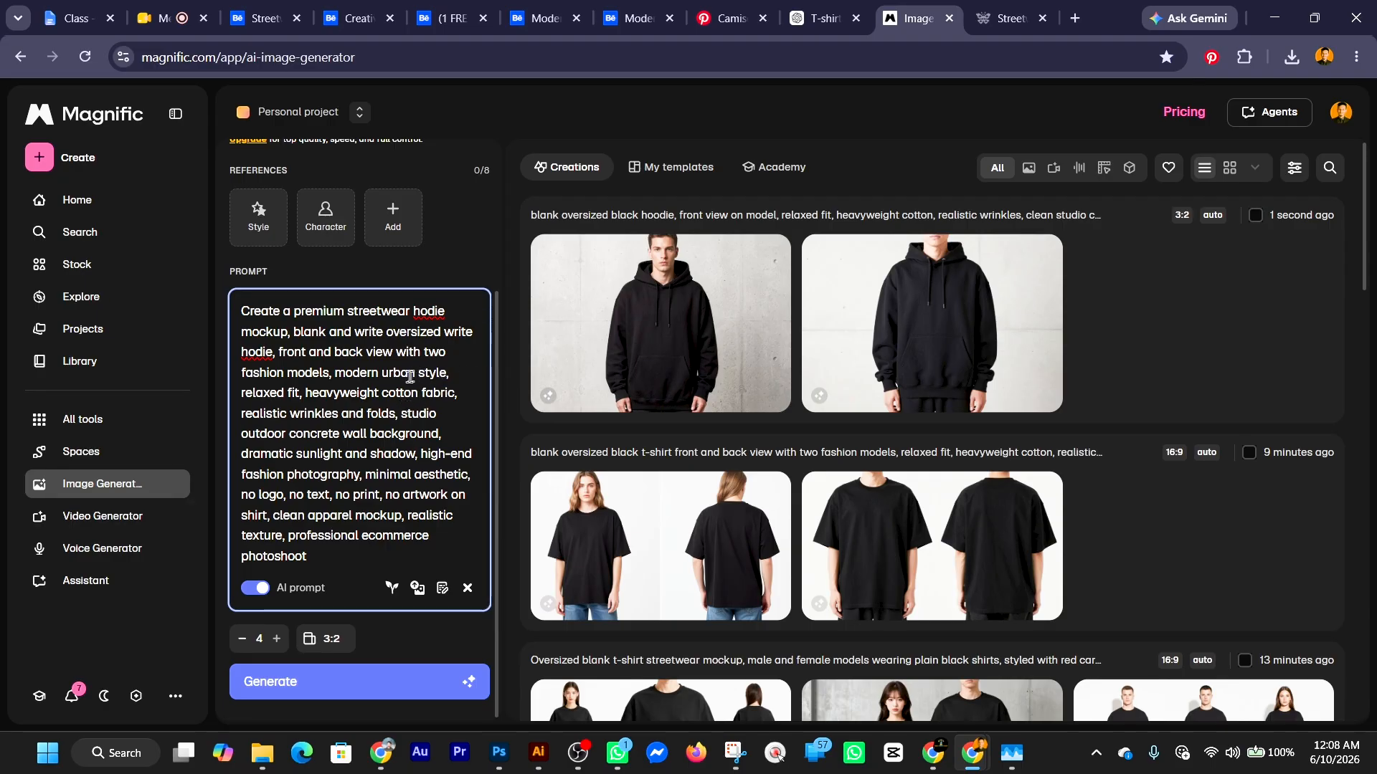
# Change "modern urban style" in the prompt to "modern city view style".
pyautogui.moveTo(417, 378); pyautogui.dragTo(385, 377)
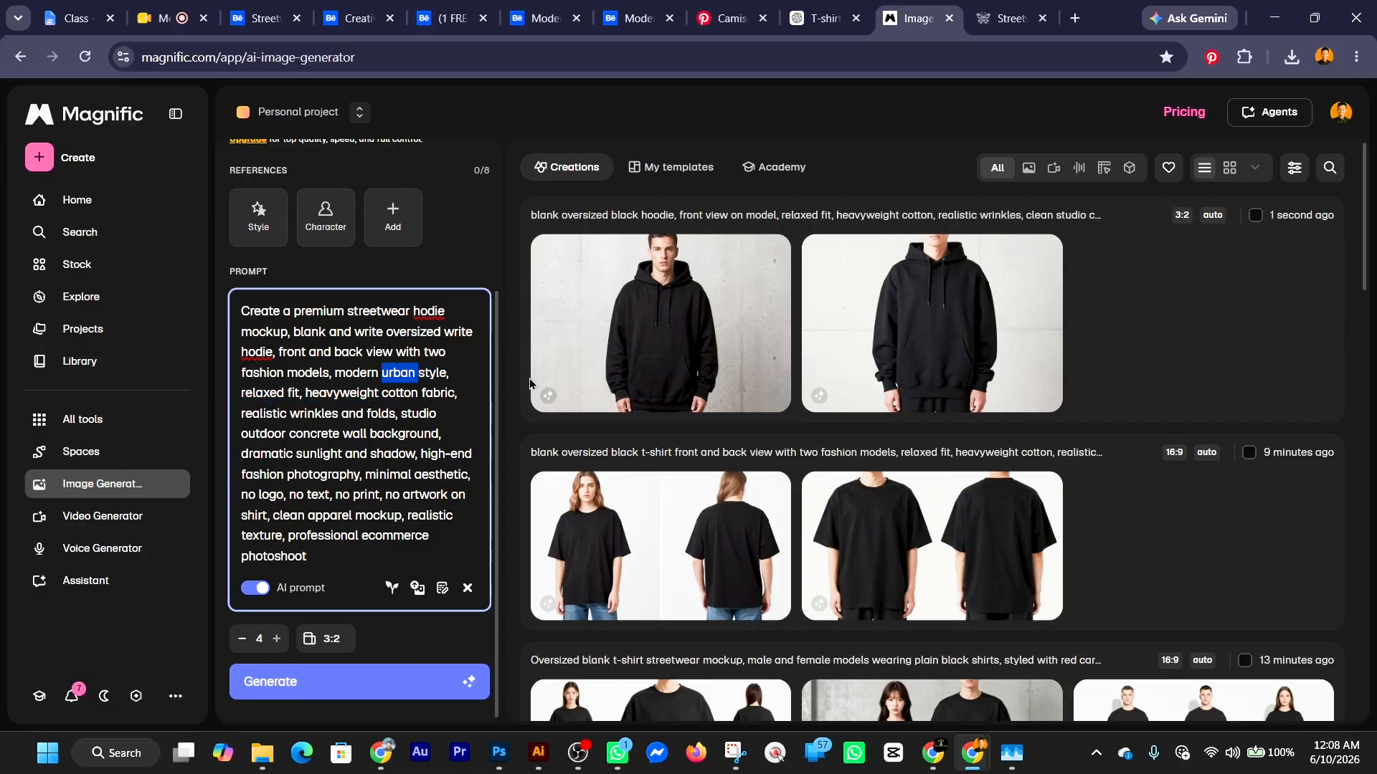
pyautogui.press('BackSpace')
pyautogui.write('city')
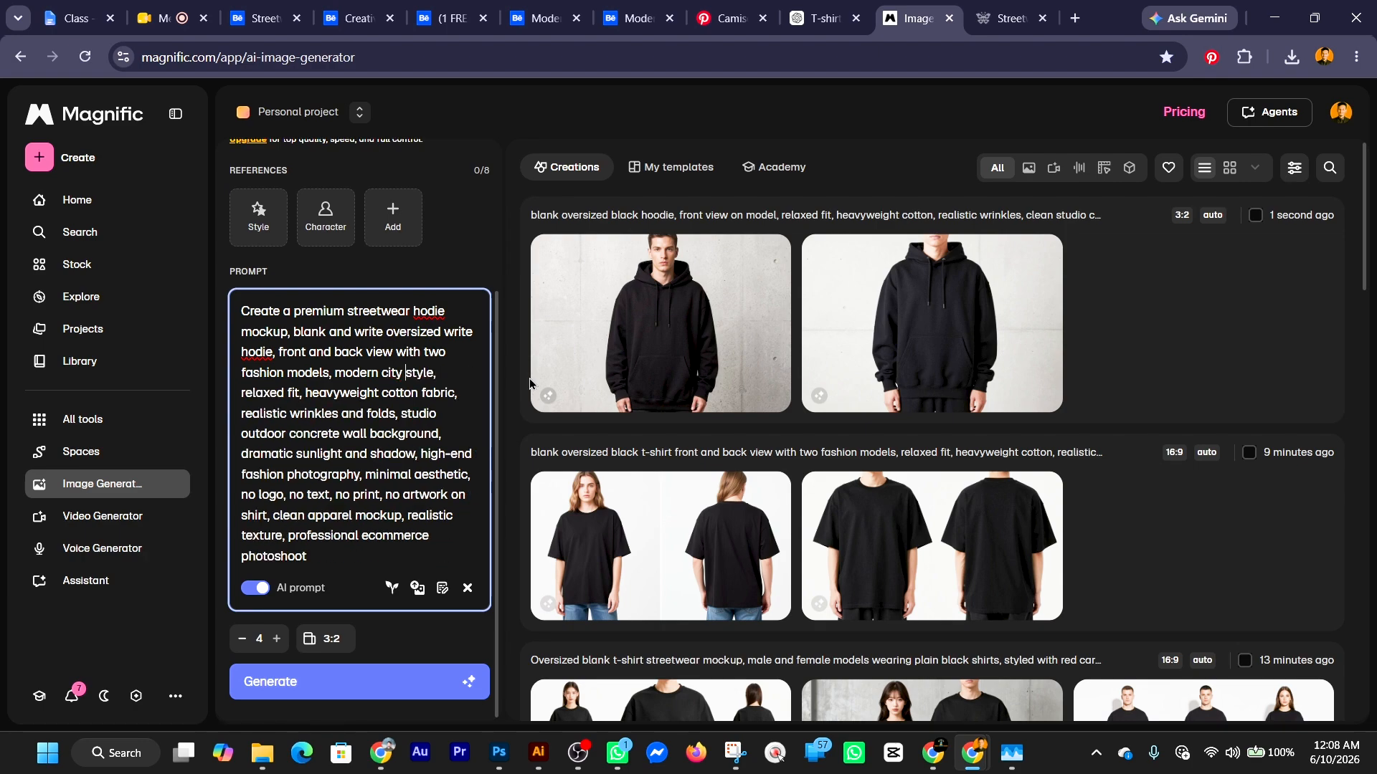
pyautogui.write(' view')
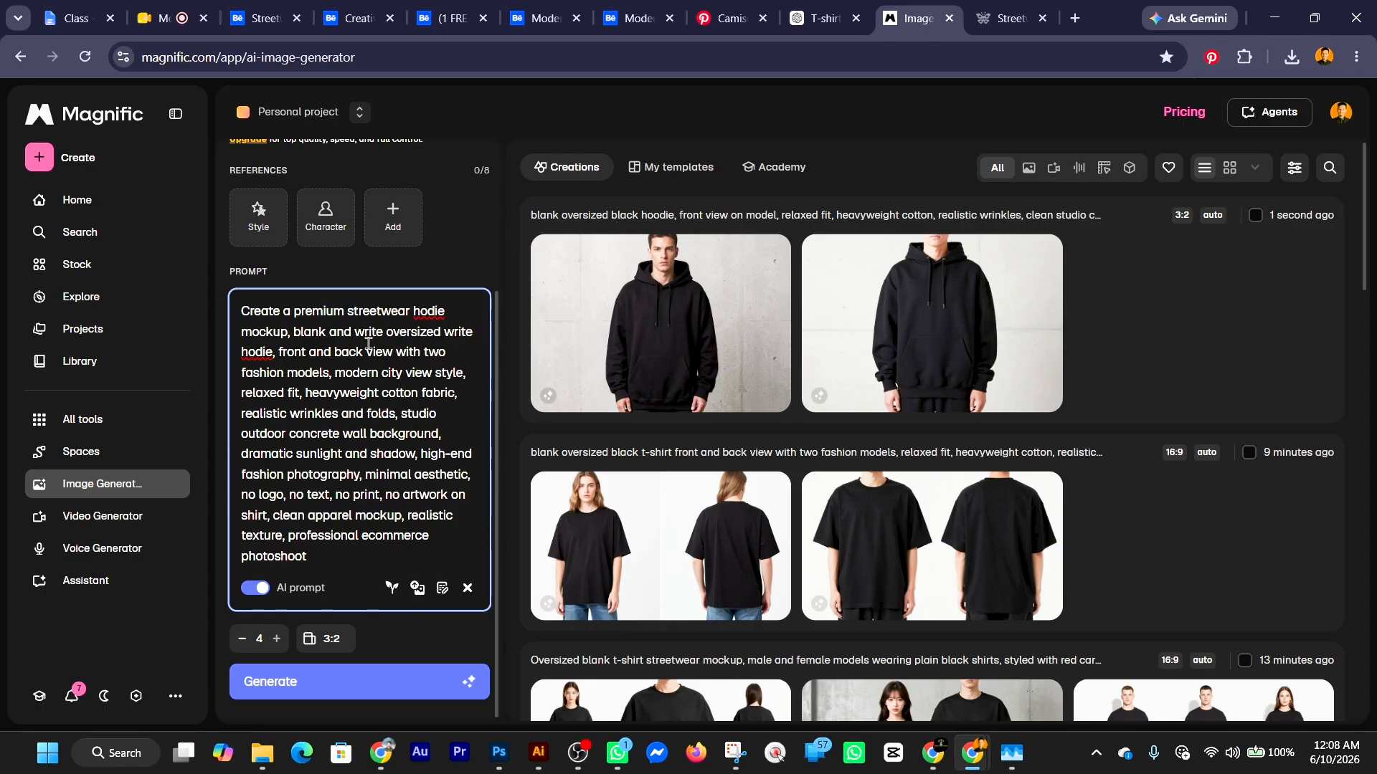
# Generate four hoodie mockups from the revised prompt and look over the resulting front-and-back images.
pyautogui.click(391, 687)
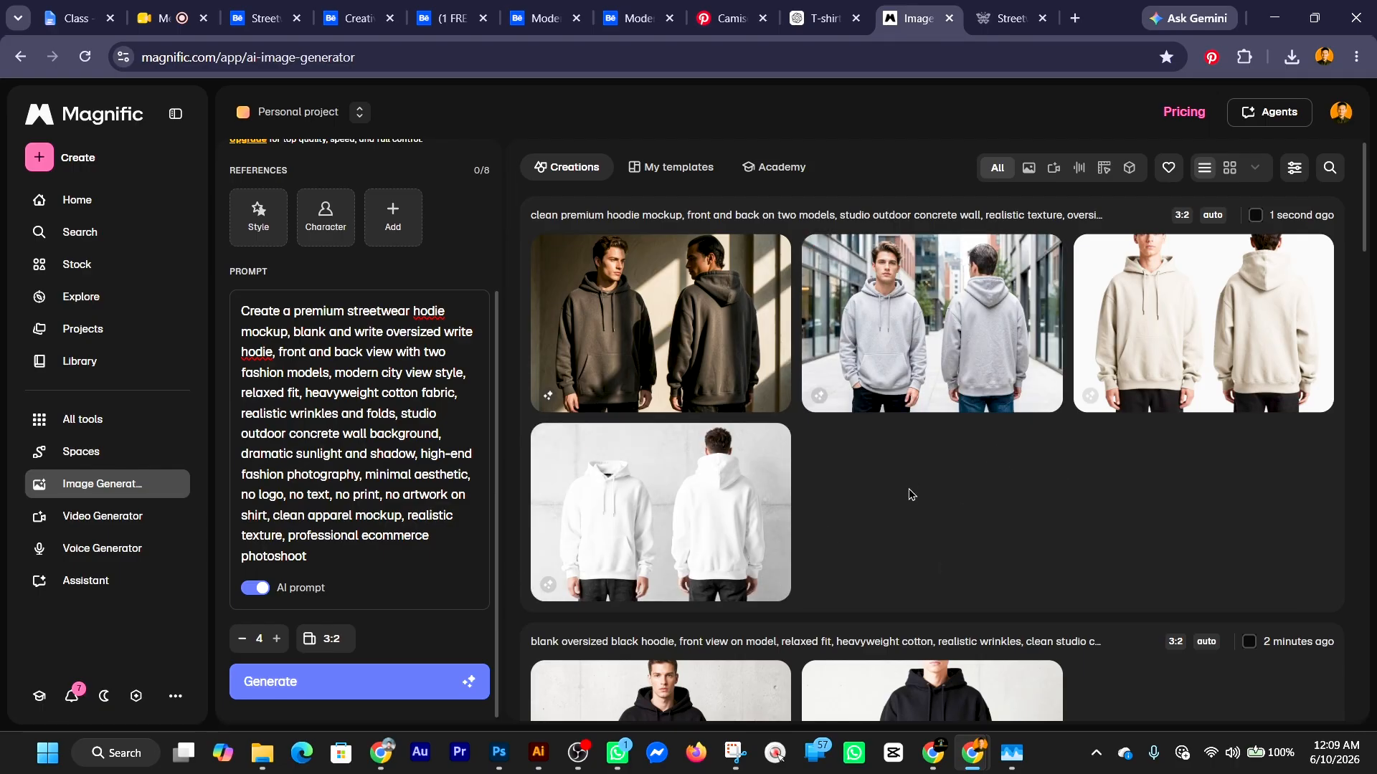
pyautogui.moveTo(677, 316)
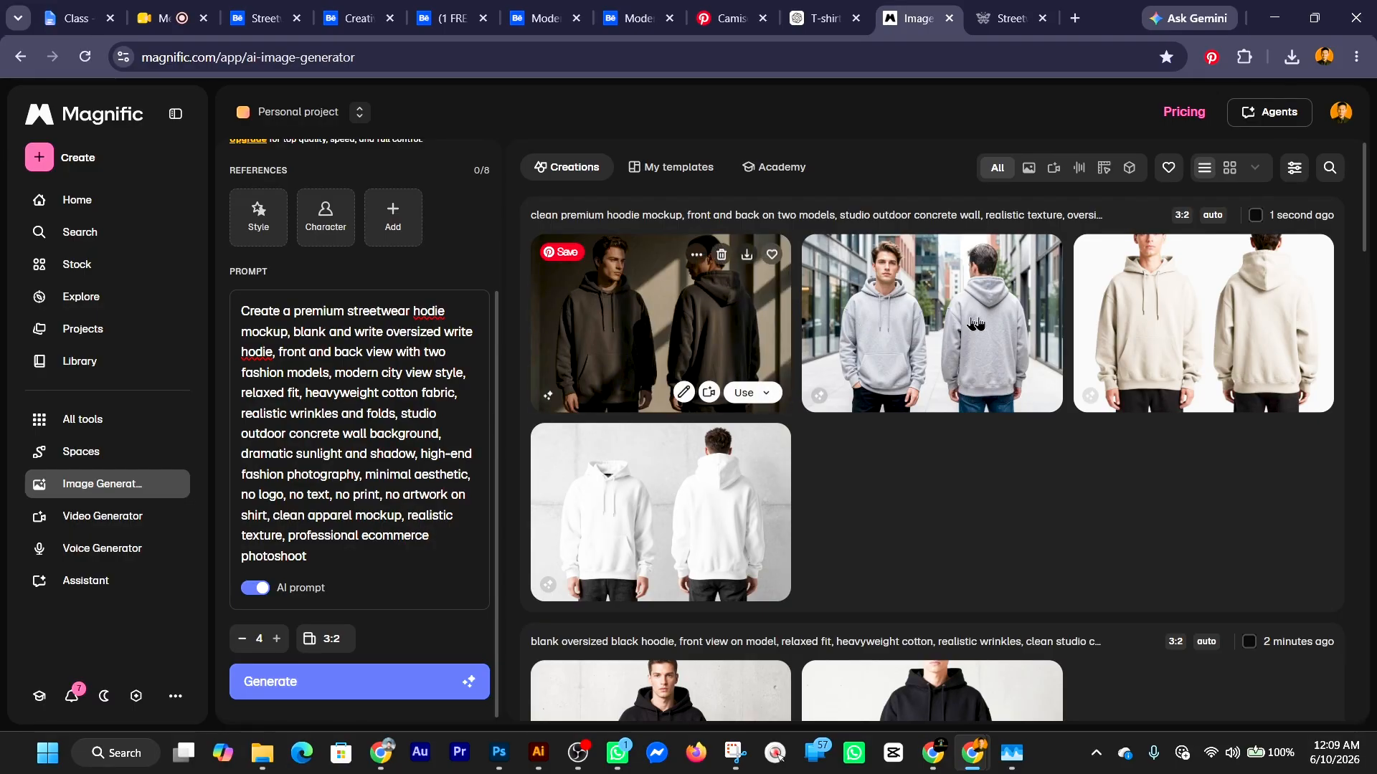
pyautogui.moveTo(986, 333)
pyautogui.moveTo(1280, 350)
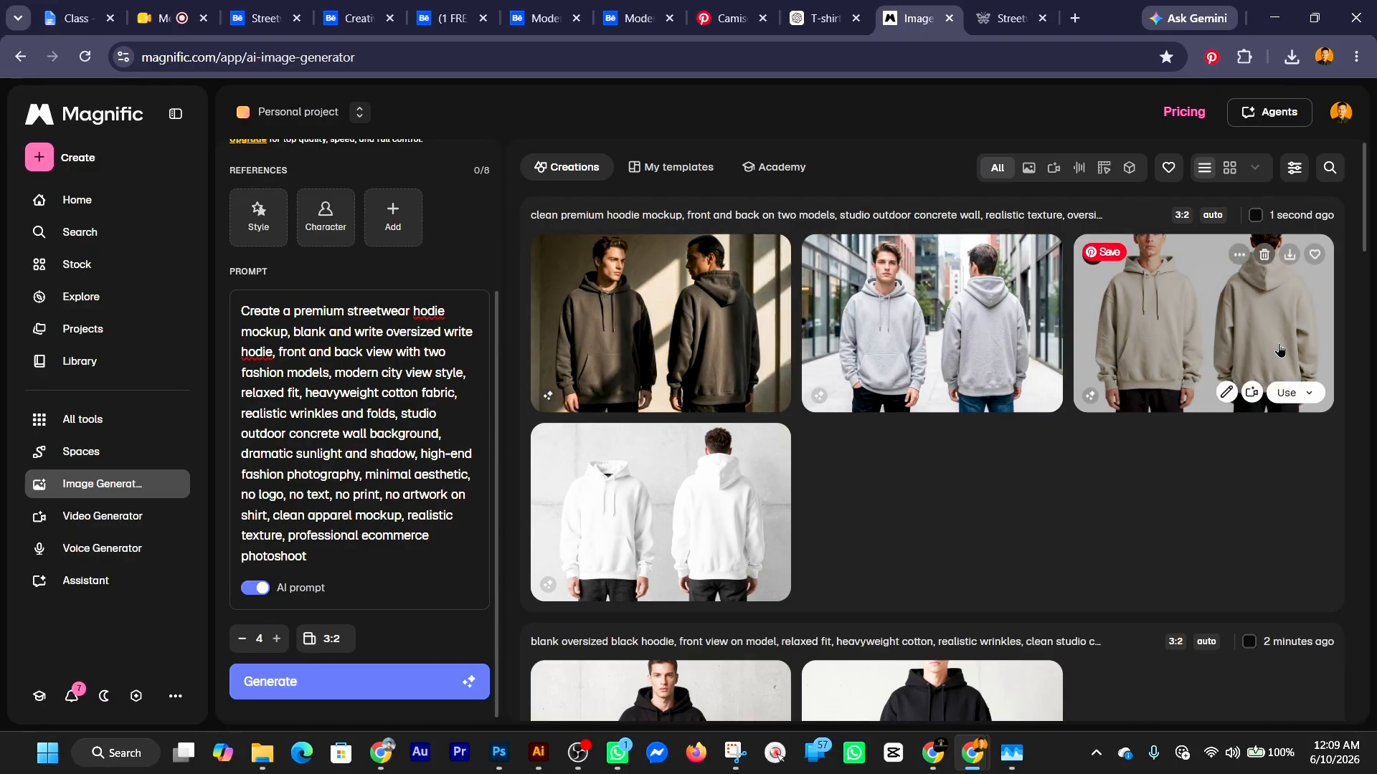